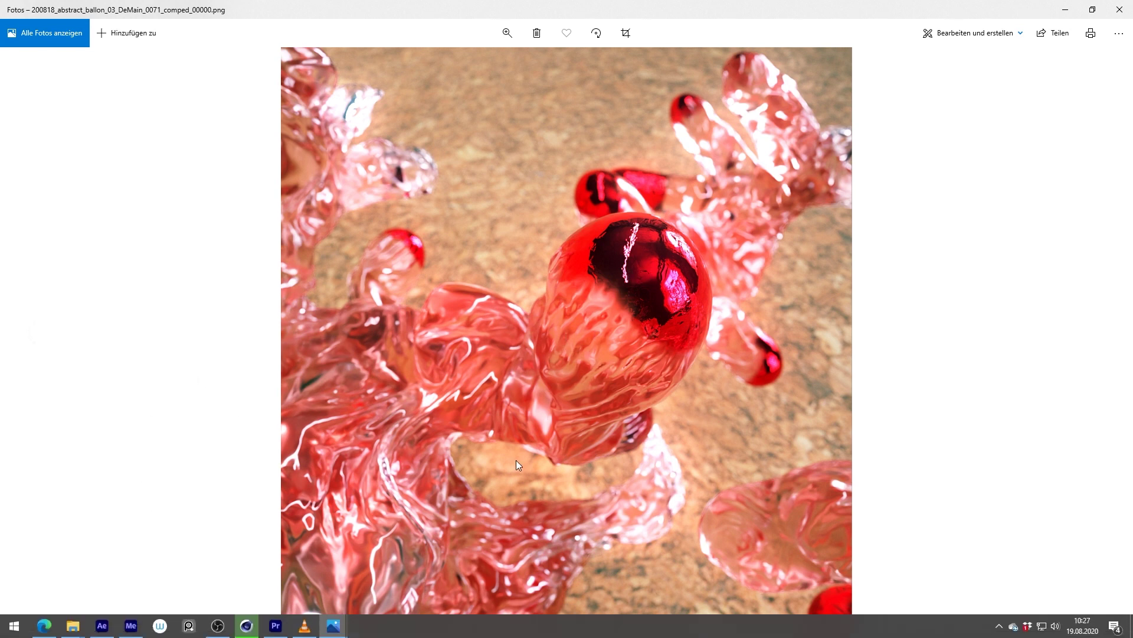
# Switch to VLC media player and play 200818_abstract_ballon_03_loop.mp4 from the start, pausing it partway before resuming playback.
pyautogui.click(304, 632)
pyautogui.click(32, 612)
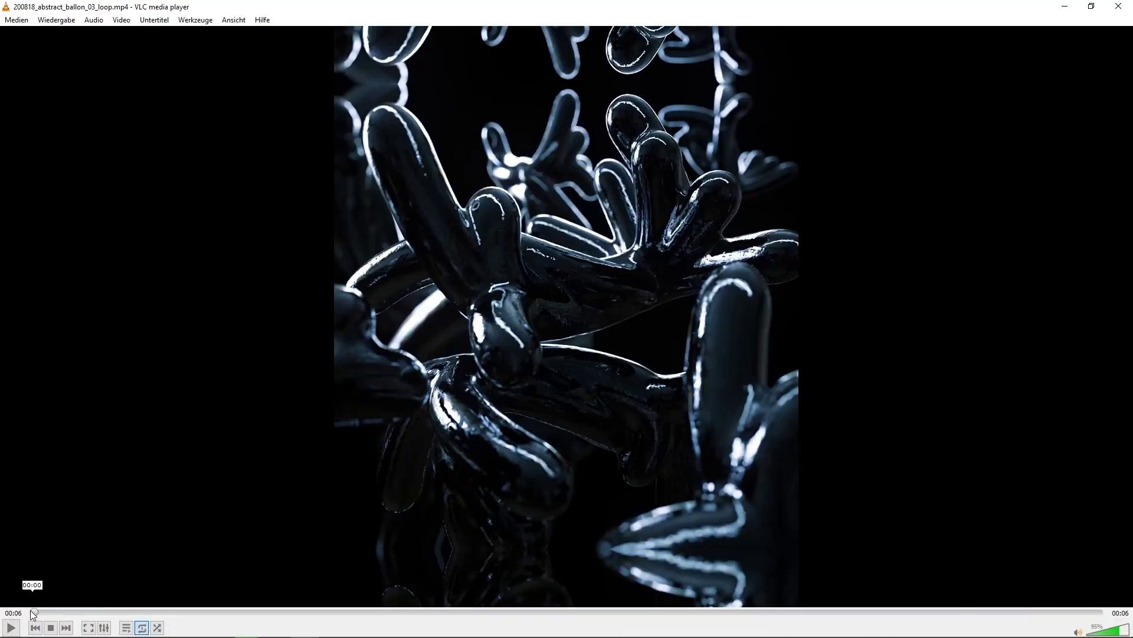
pyautogui.click(13, 628)
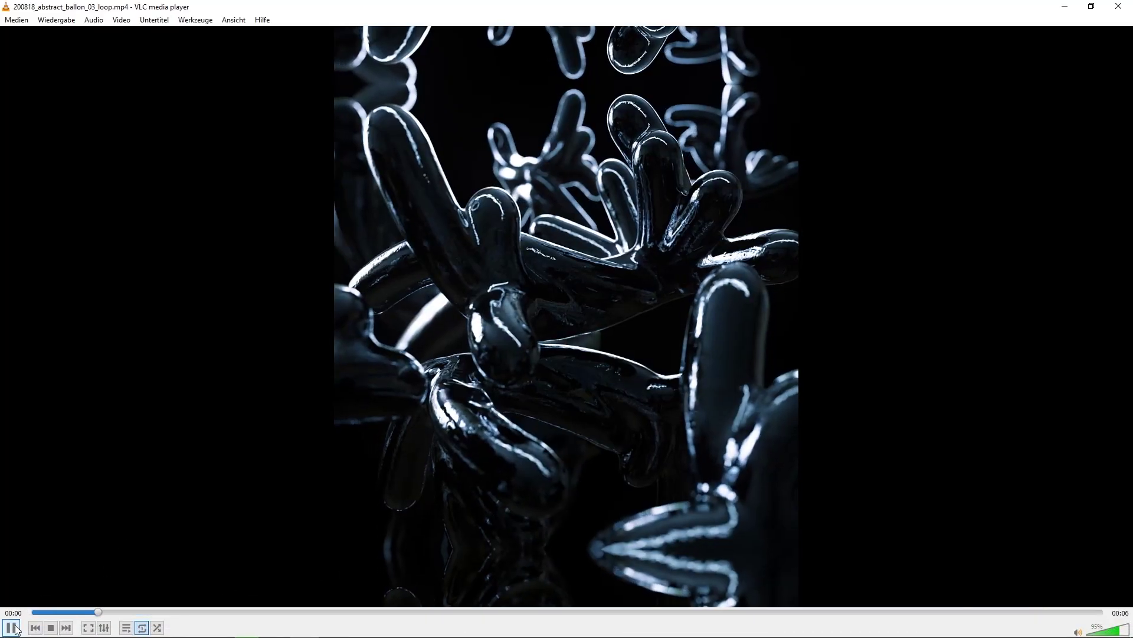
pyautogui.click(15, 625)
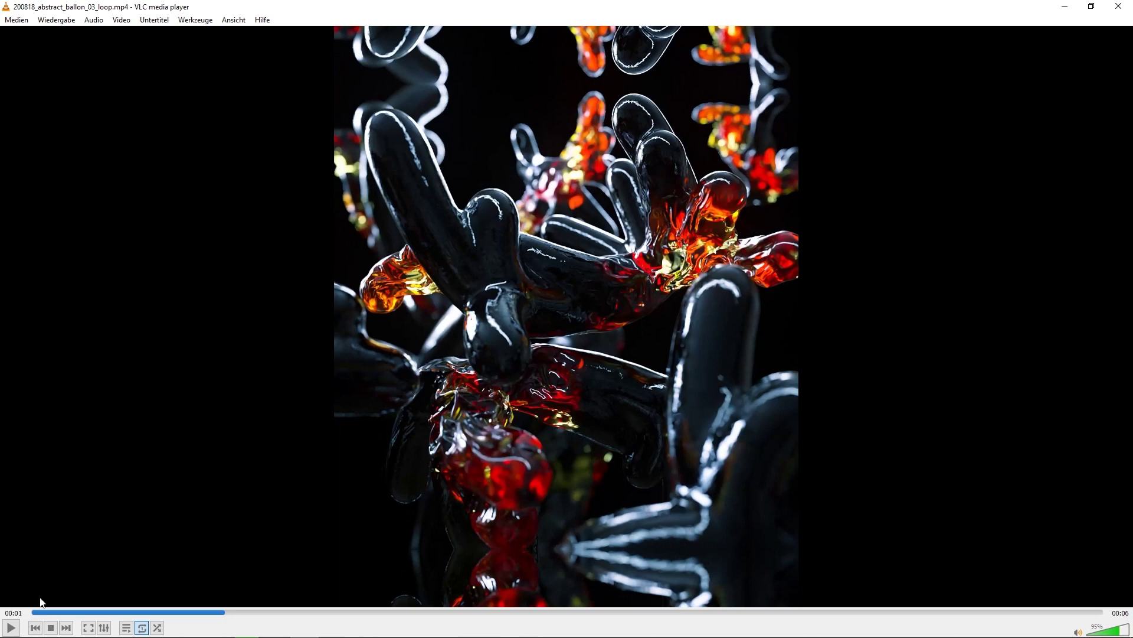
pyautogui.click(12, 628)
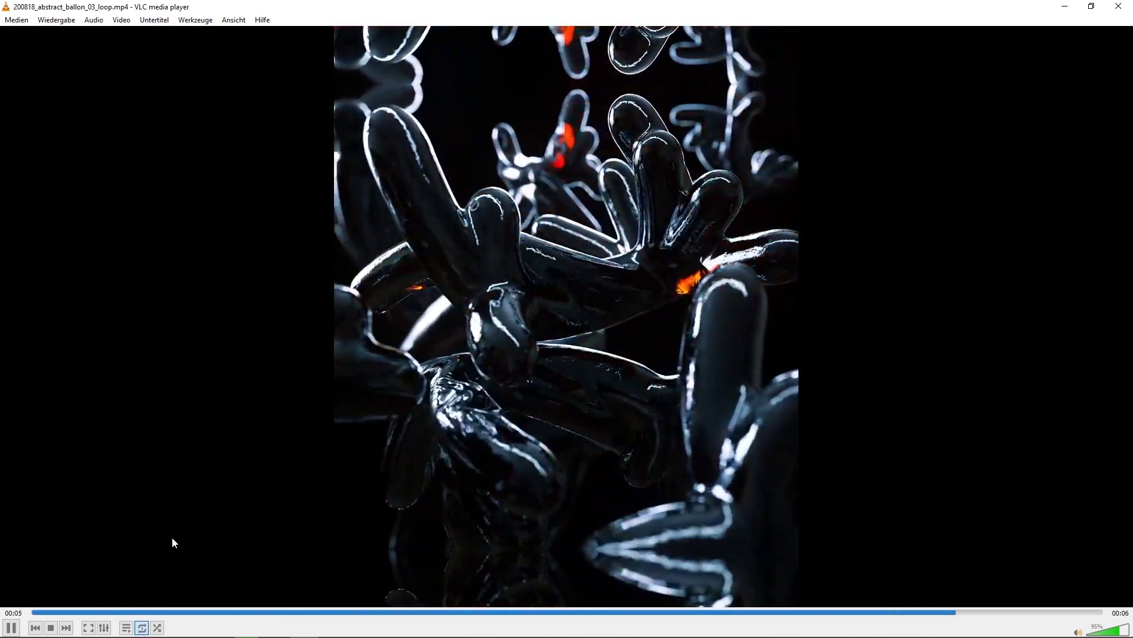
# View the cam2, cam3 and cam4longer balloon clips in turn, pausing cam4longer and scrubbing through its second half.
pyautogui.click(66, 628)
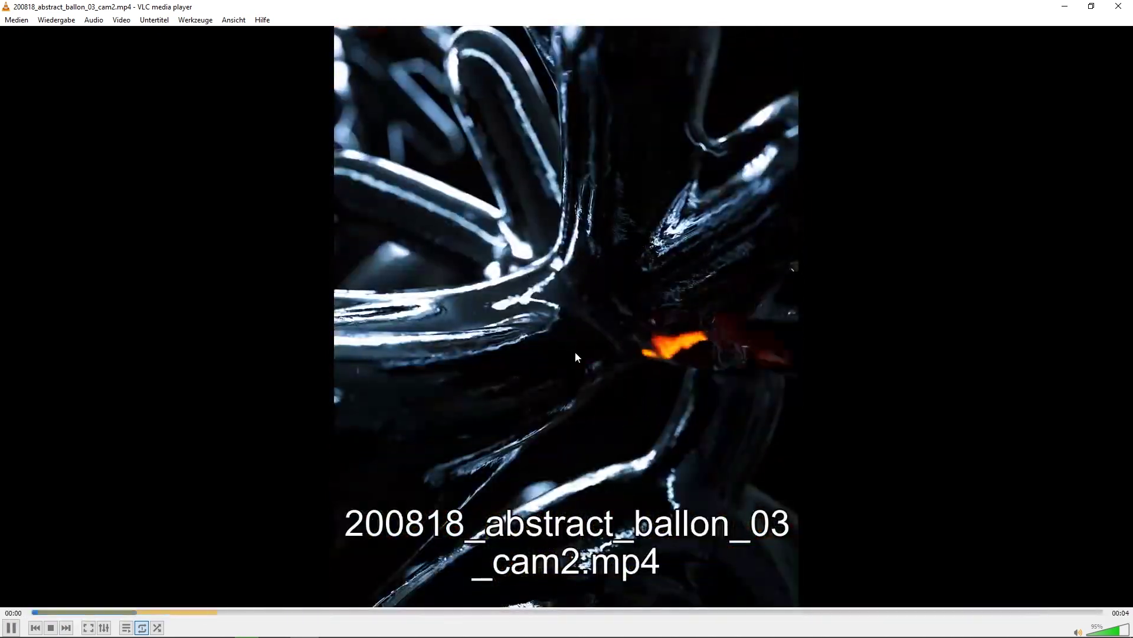
pyautogui.click(67, 628)
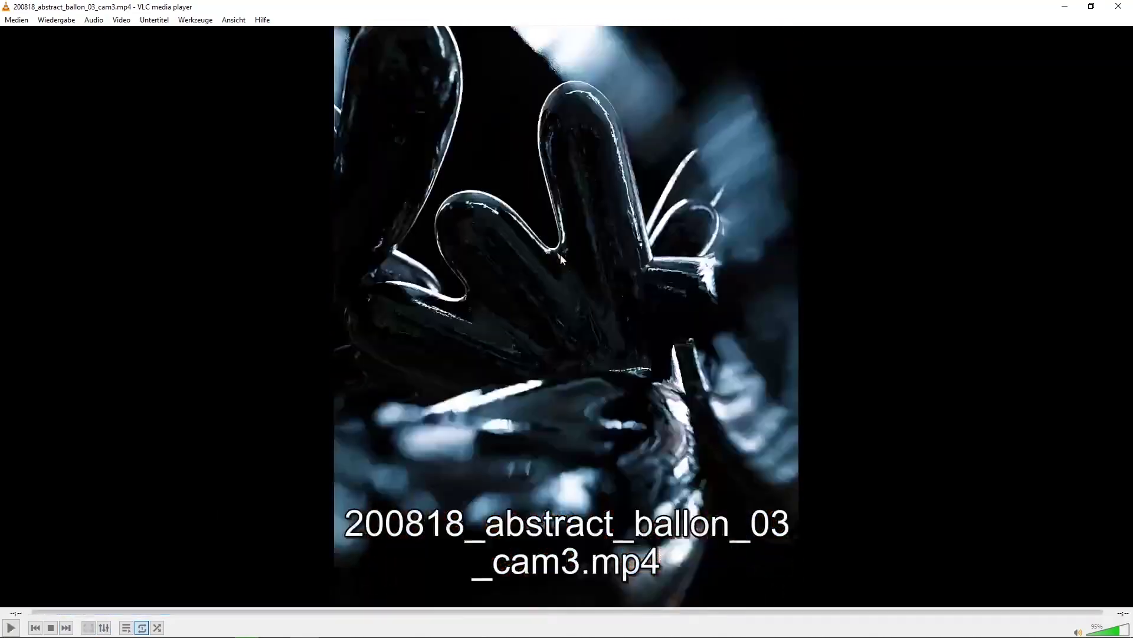
pyautogui.click(66, 628)
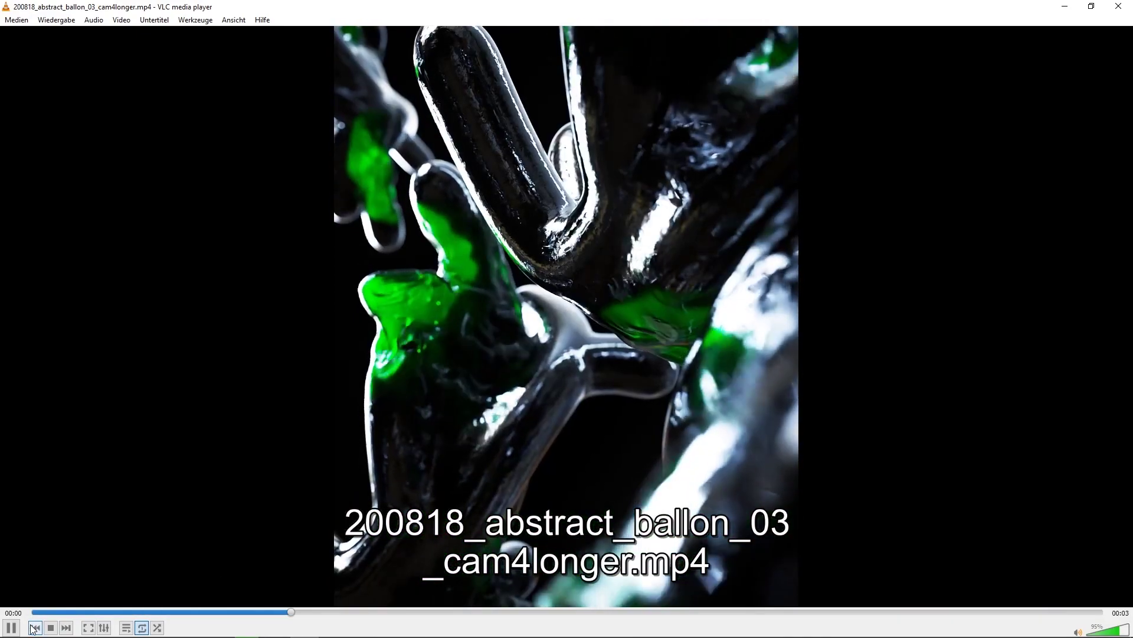
pyautogui.click(11, 627)
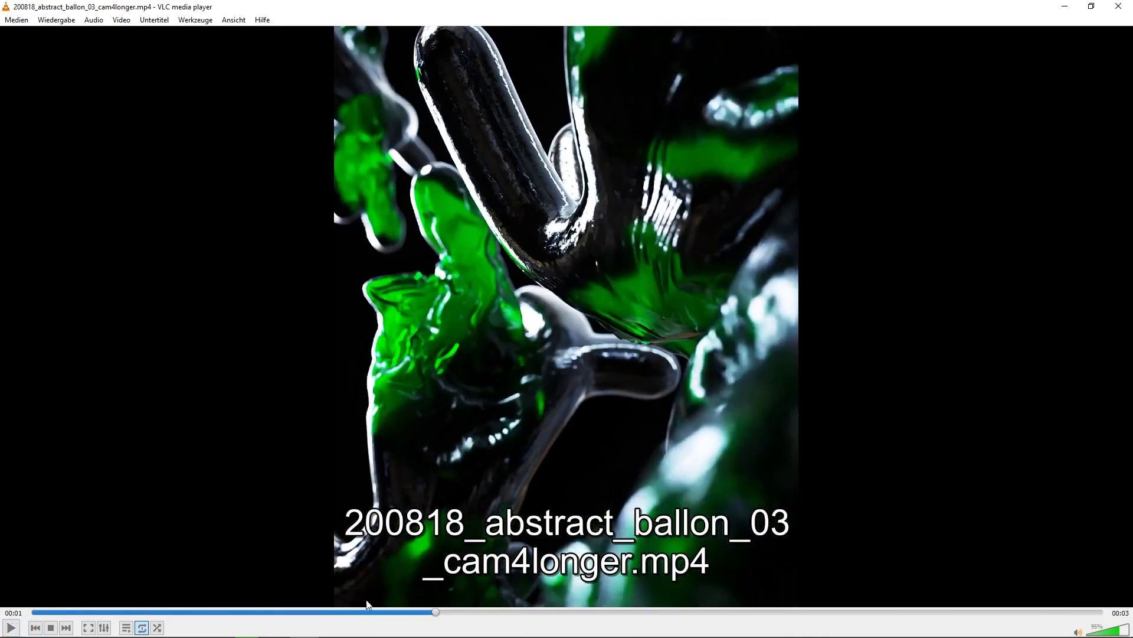
pyautogui.click(664, 612)
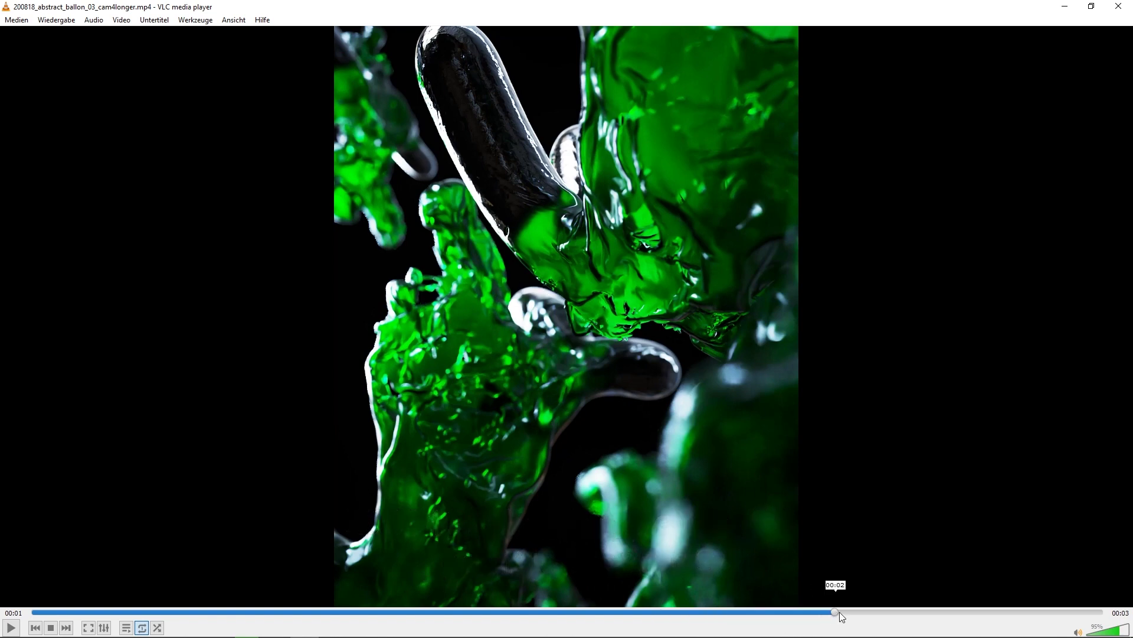
pyautogui.click(897, 613)
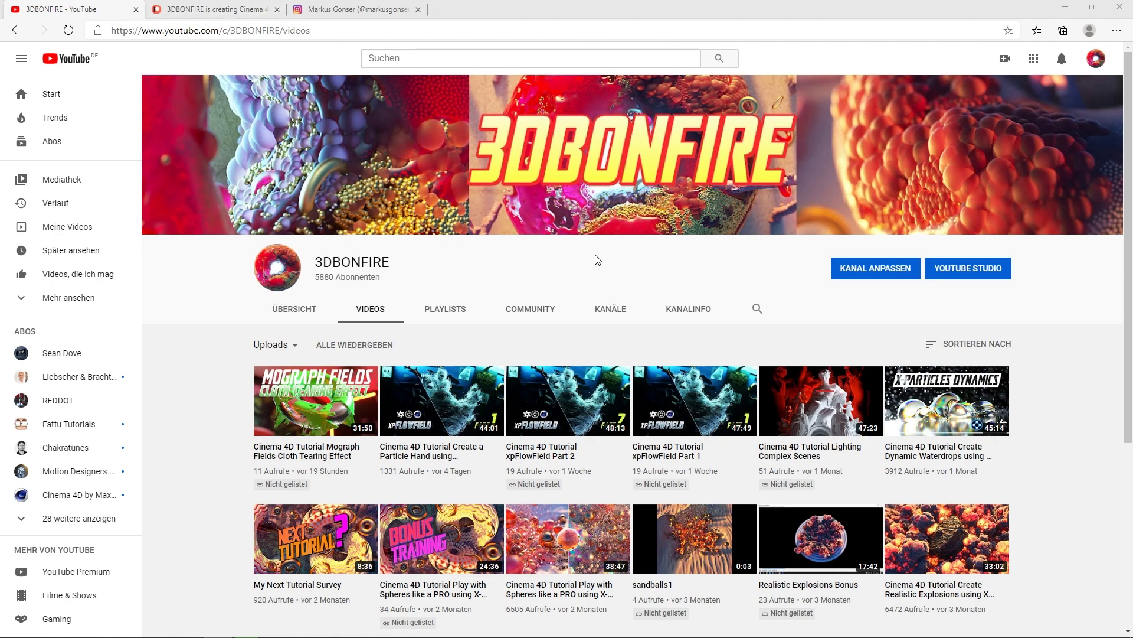
# Look through the uploaded videos on the 3DBONFIRE YouTube channel and highlight the channel name.
pyautogui.scroll(-3, 572, 296)
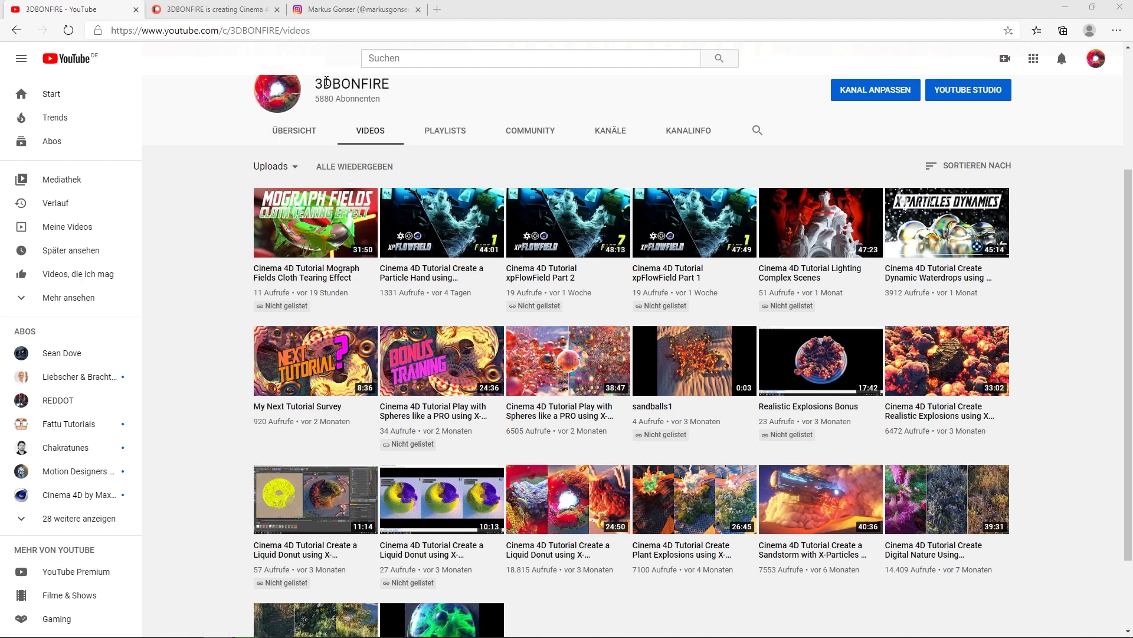
pyautogui.moveTo(315, 83); pyautogui.dragTo(390, 95)
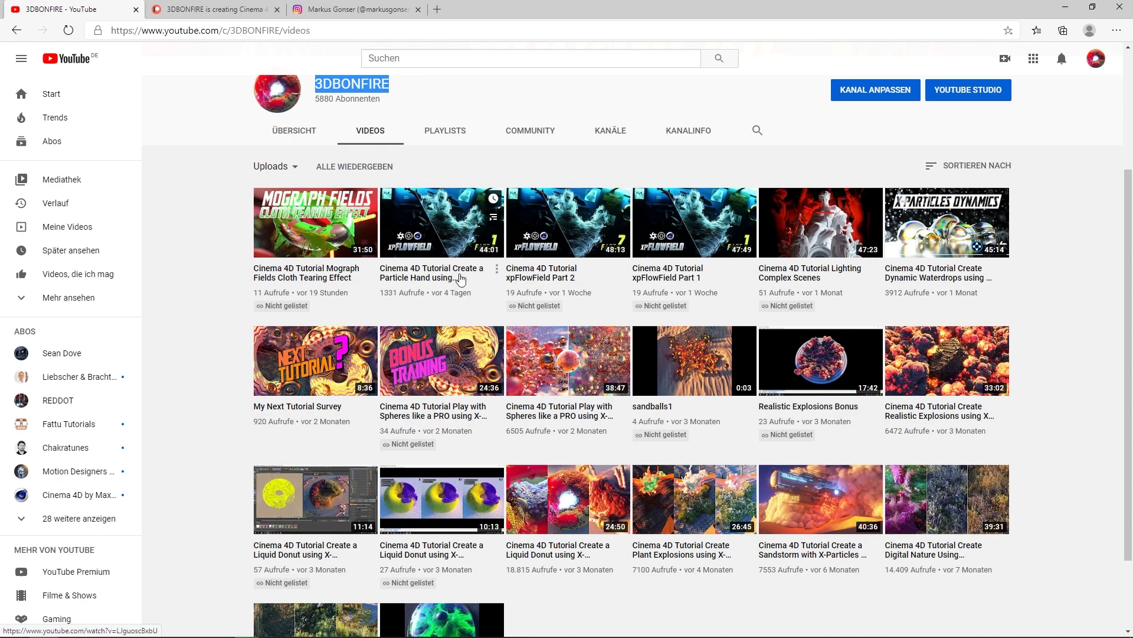
pyautogui.scroll(3, 246, 228)
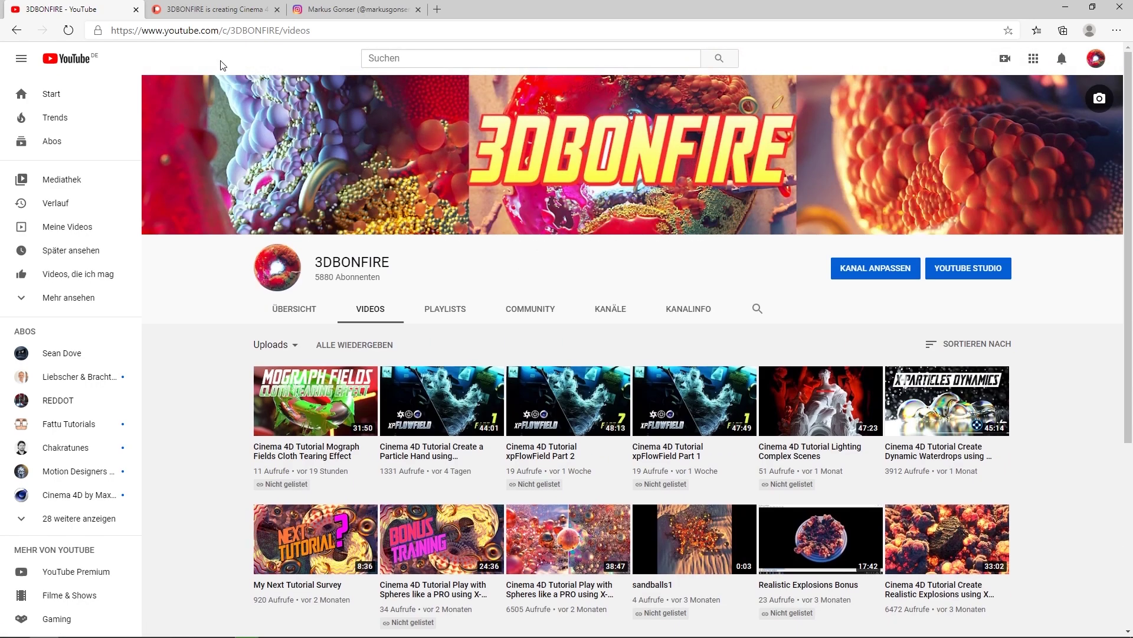
# Switch to the 3DBONFIRE Patreon page and review its membership level, About section and goals.
pyautogui.click(223, 10)
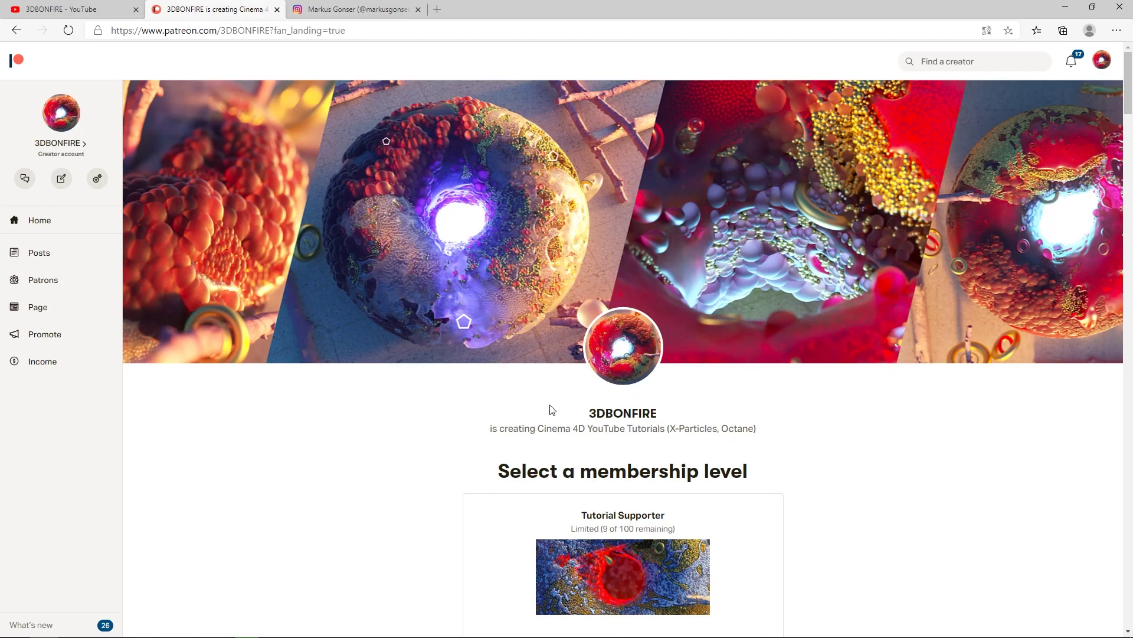
pyautogui.scroll(-2, 454, 390)
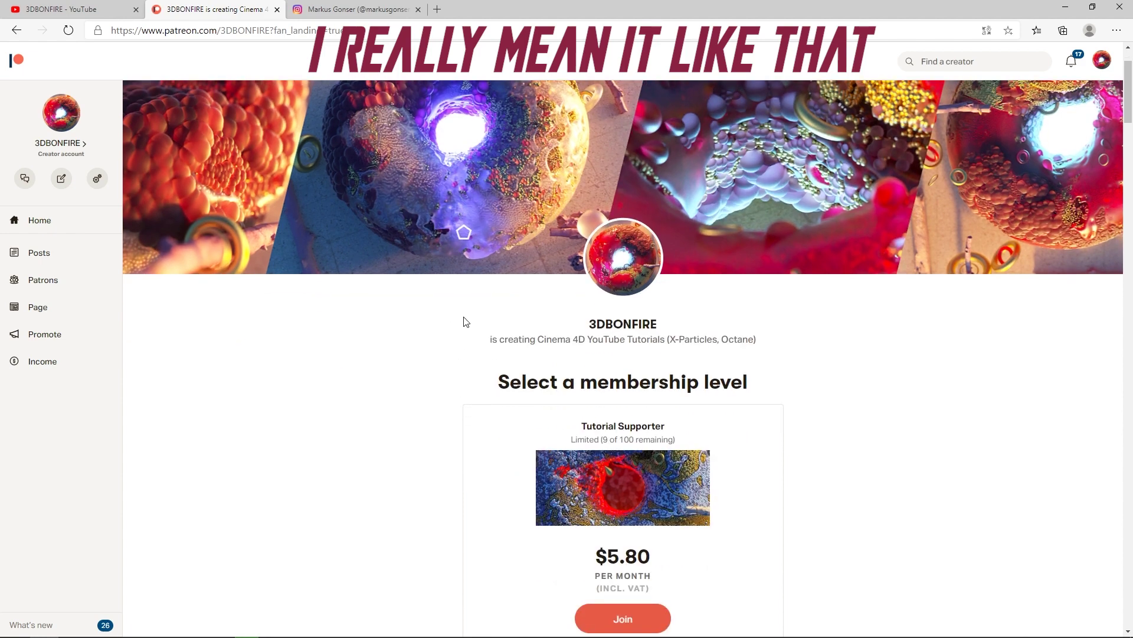
pyautogui.scroll(-7, 456, 366)
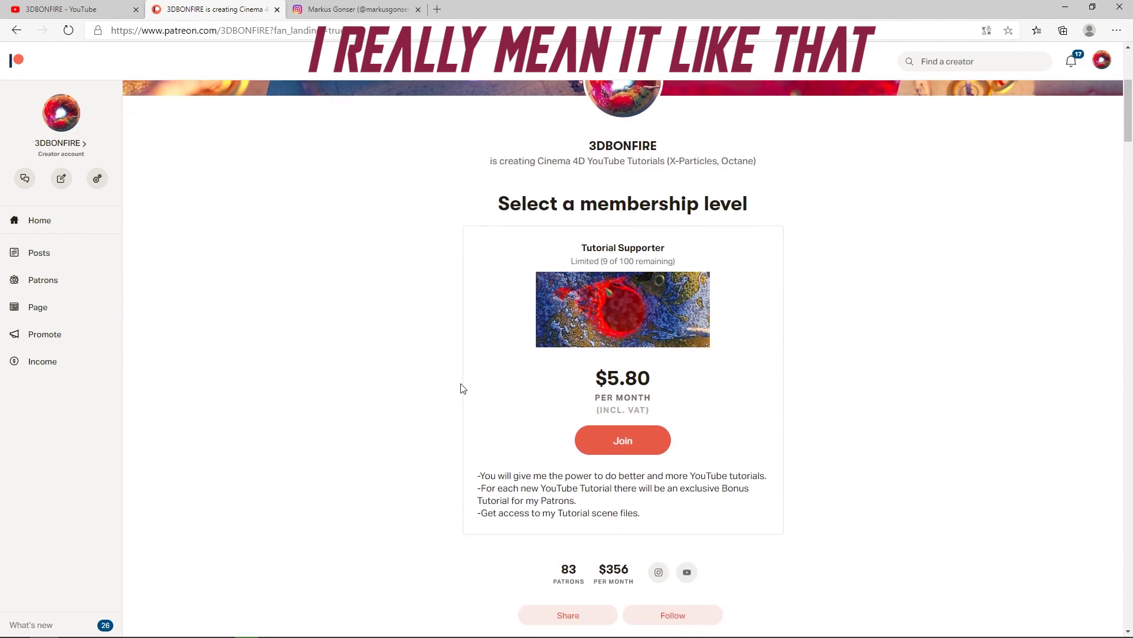
pyautogui.scroll(1, 451, 323)
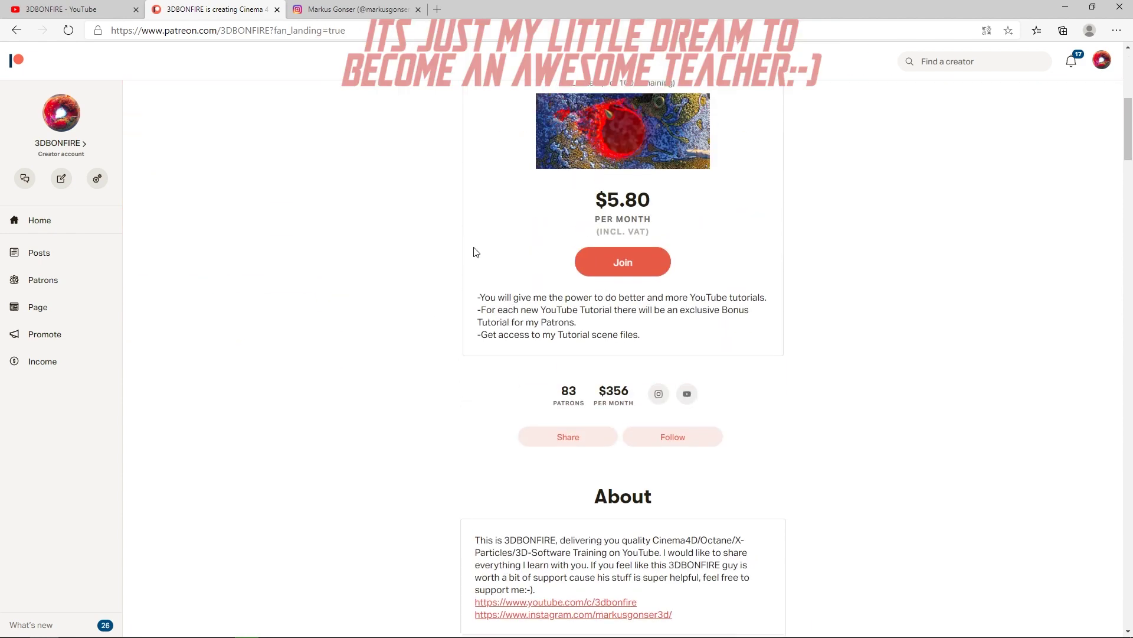
pyautogui.scroll(-13, 422, 298)
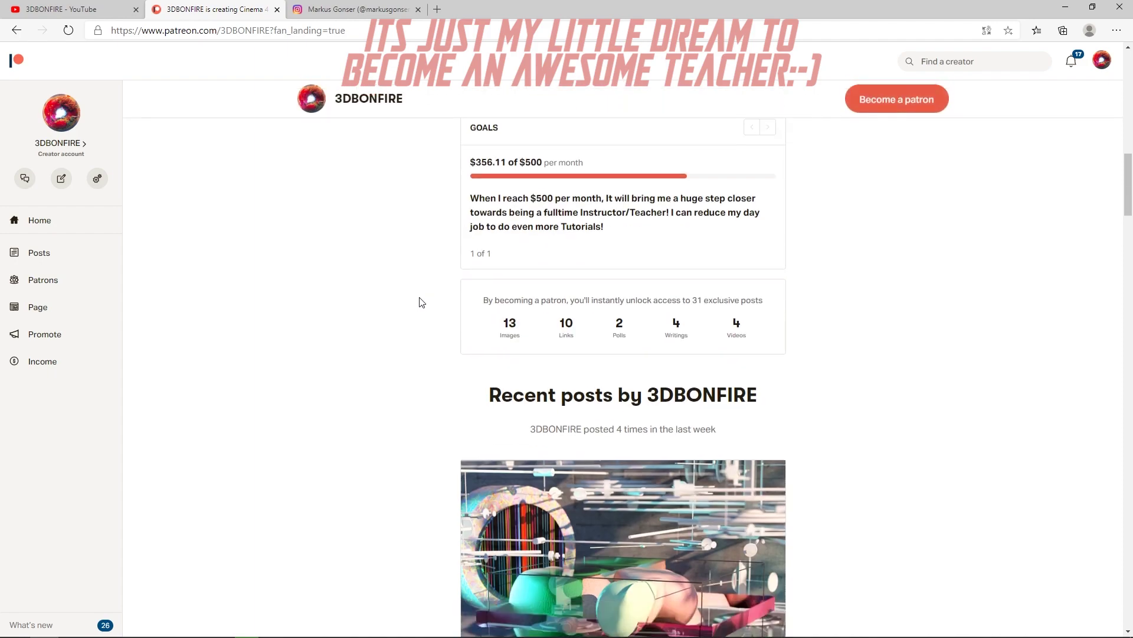
pyautogui.scroll(-2, 417, 304)
pyautogui.scroll(6, 1073, 240)
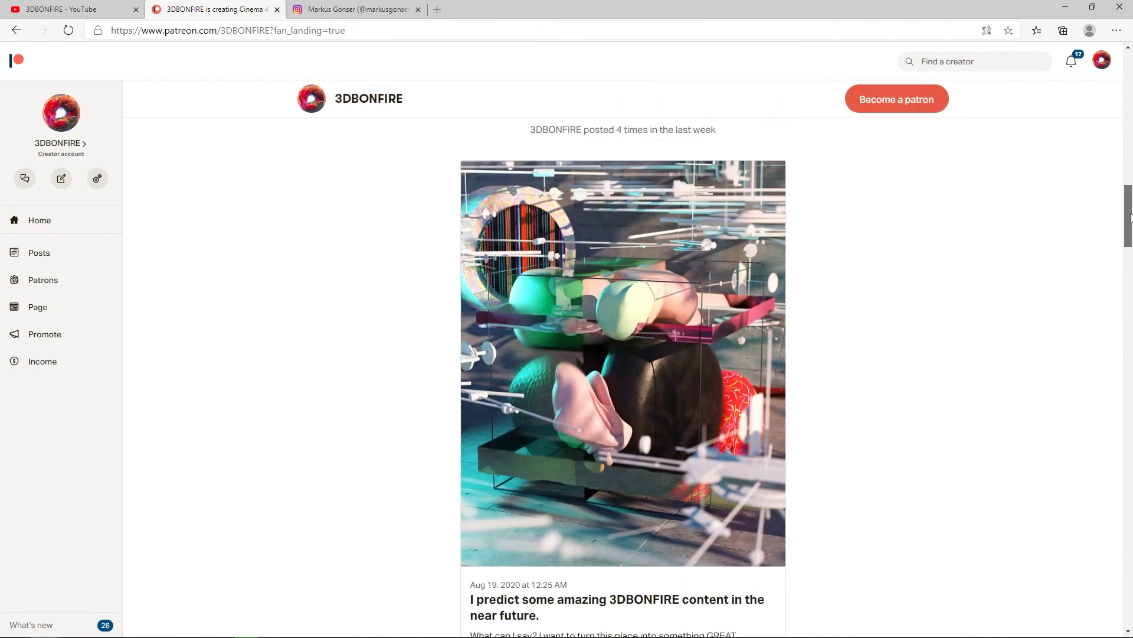
pyautogui.scroll(10, 624, 358)
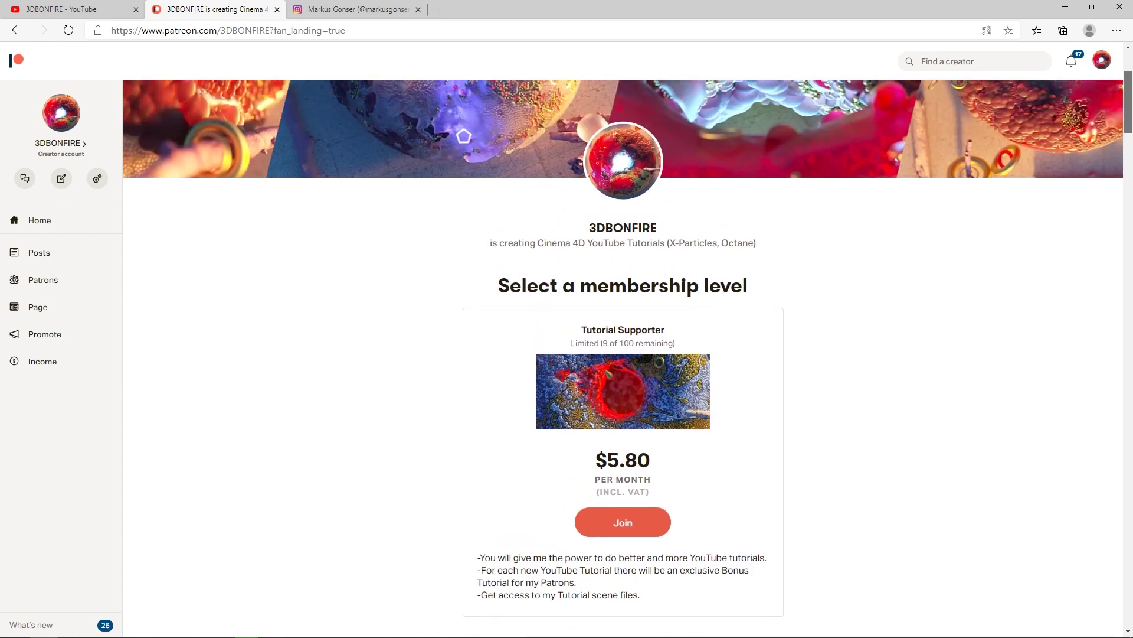
# Browse the recent posts on the 3DBONFIRE Patreon page and return to the membership section.
pyautogui.scroll(-13, 1117, 220)
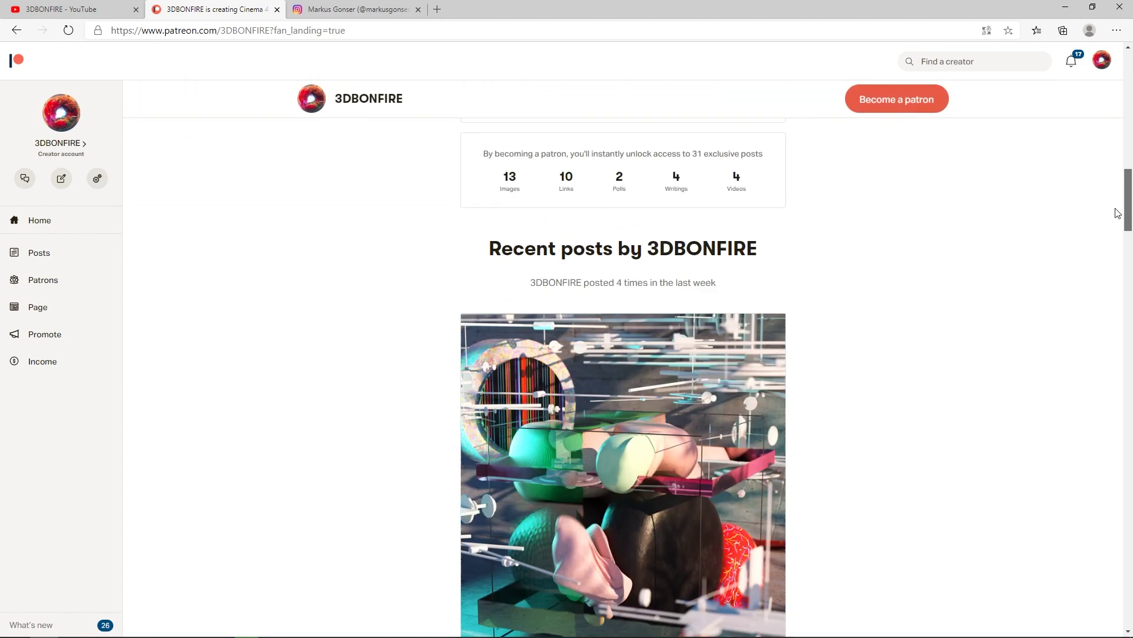
pyautogui.scroll(-1, 1098, 231)
pyautogui.scroll(-1, 538, 331)
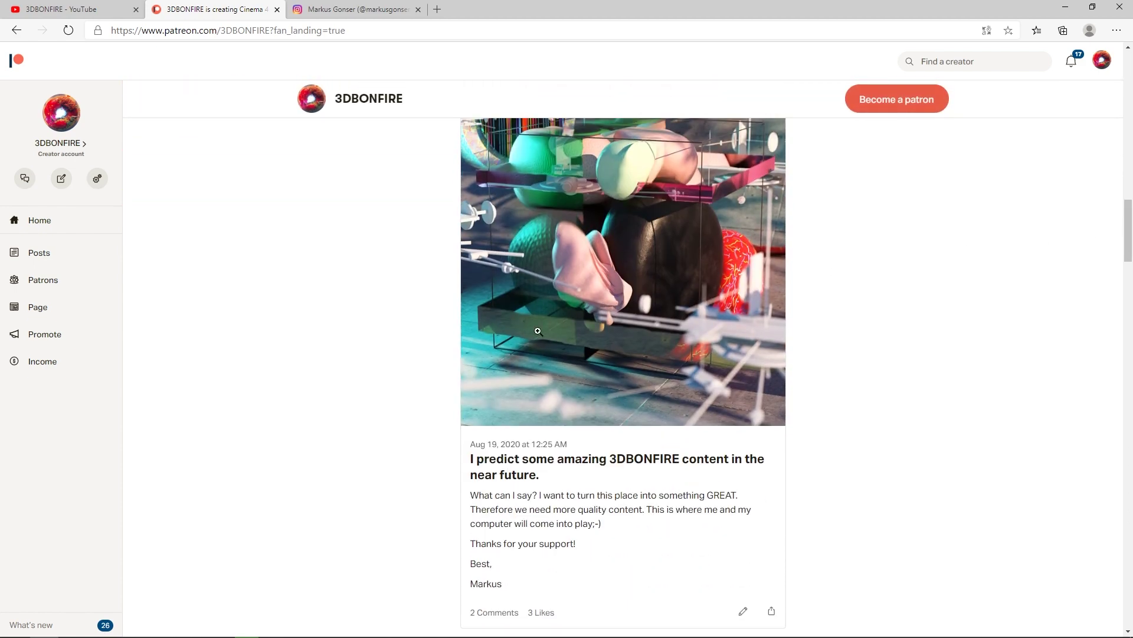
pyautogui.scroll(-6, 469, 266)
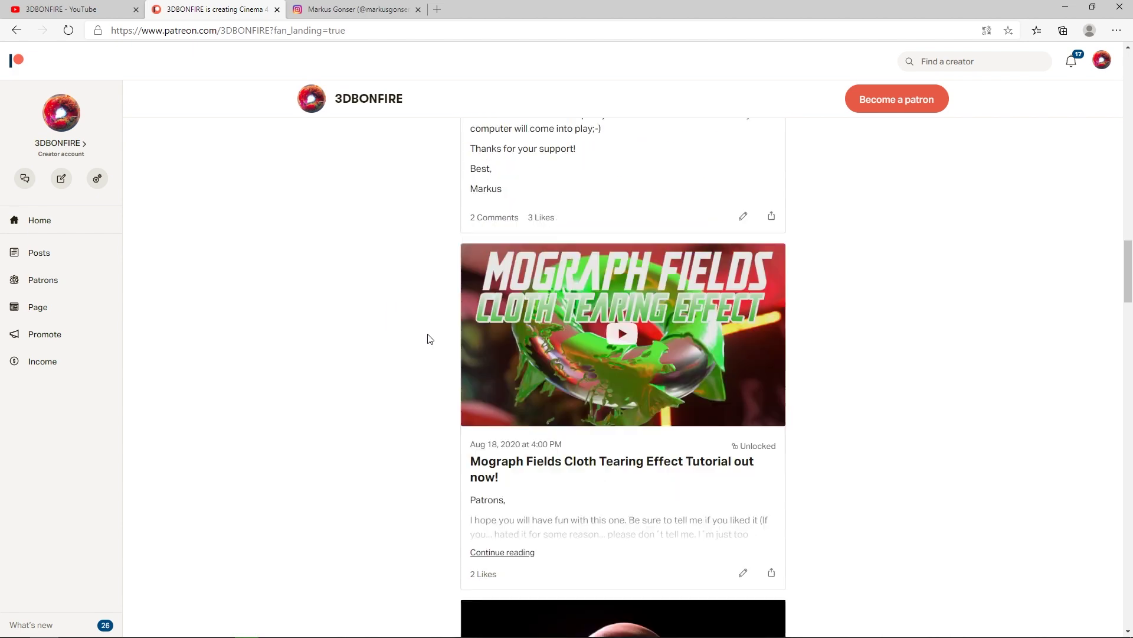
pyautogui.scroll(-6, 442, 351)
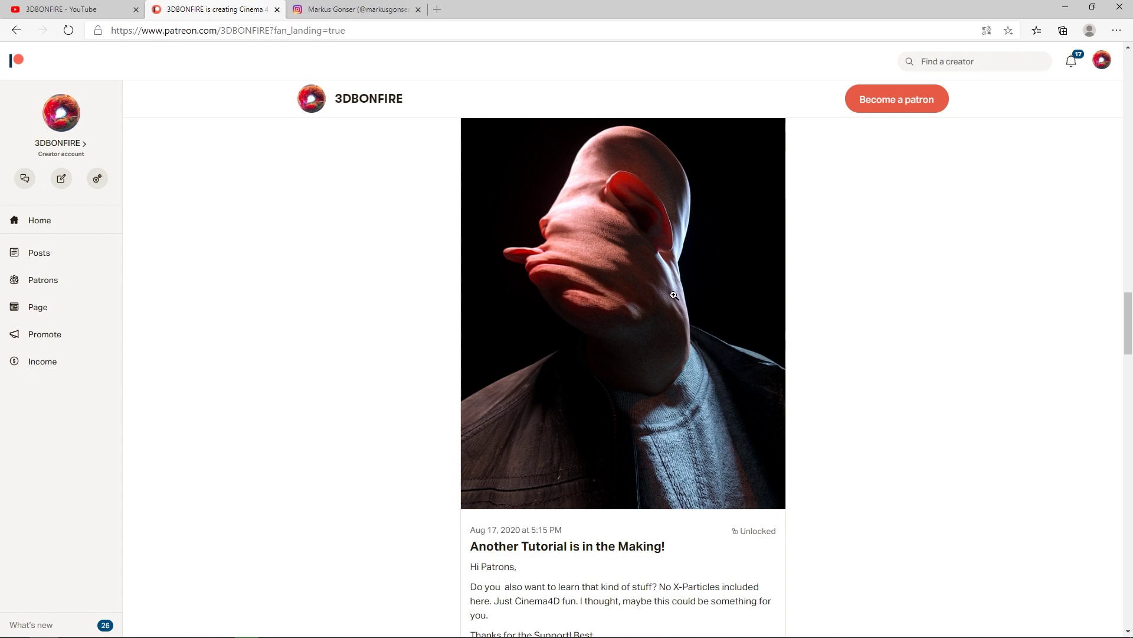
pyautogui.scroll(-10, 452, 304)
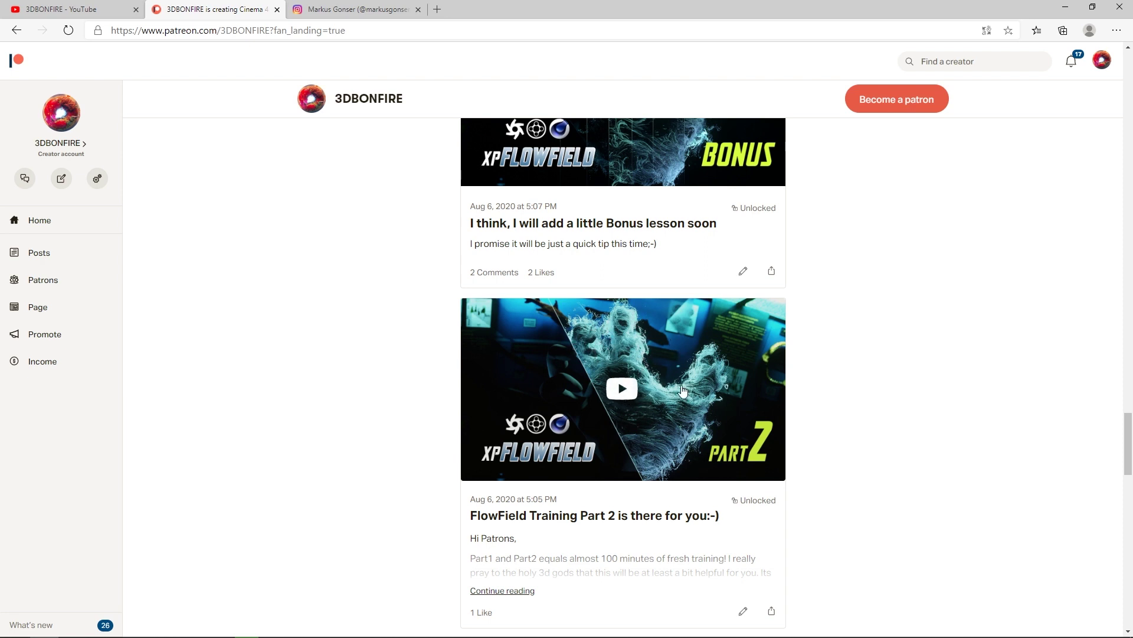
pyautogui.scroll(10, 413, 430)
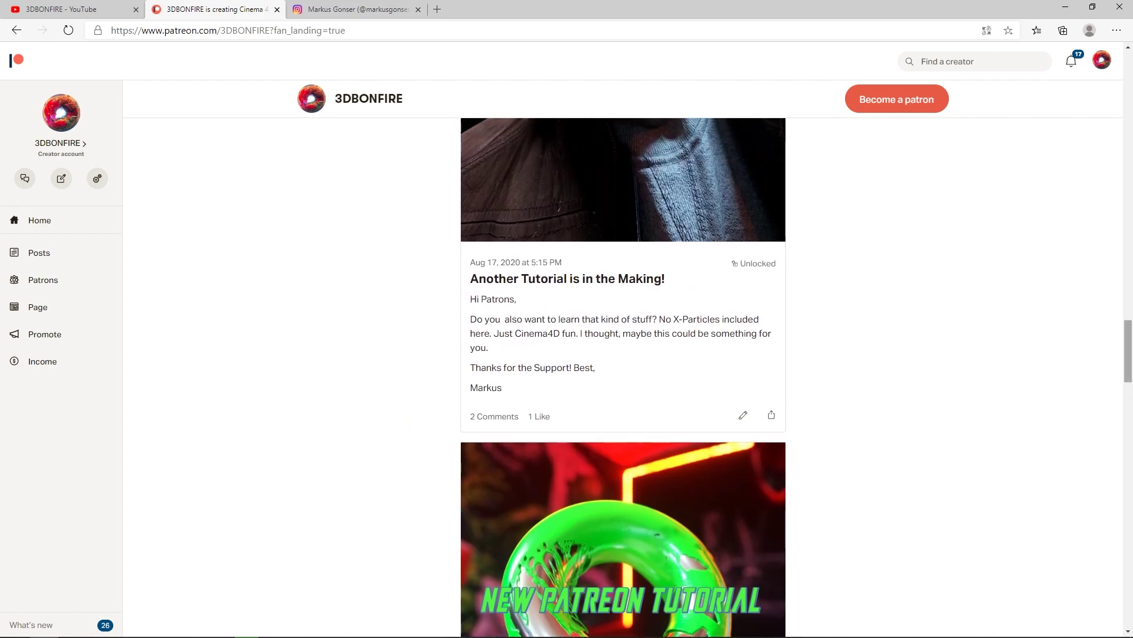
pyautogui.moveTo(1128, 354); pyautogui.dragTo(1130, 99)
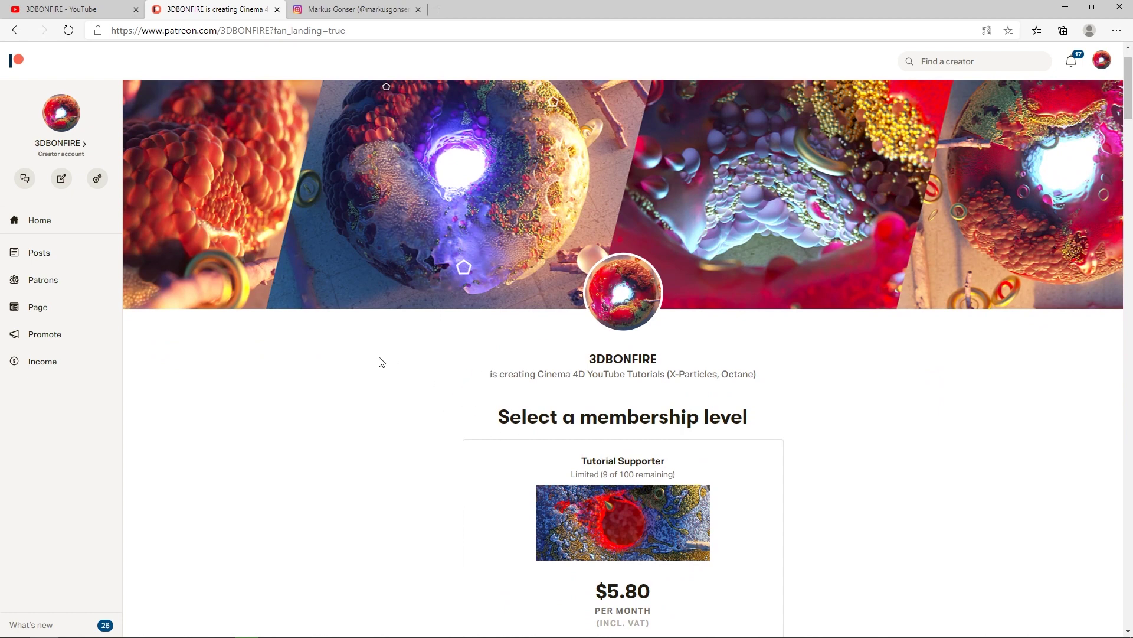
# Switch to the artist's Instagram profile, highlight the profile handle in the address and browse the posted artwork.
pyautogui.click(355, 9)
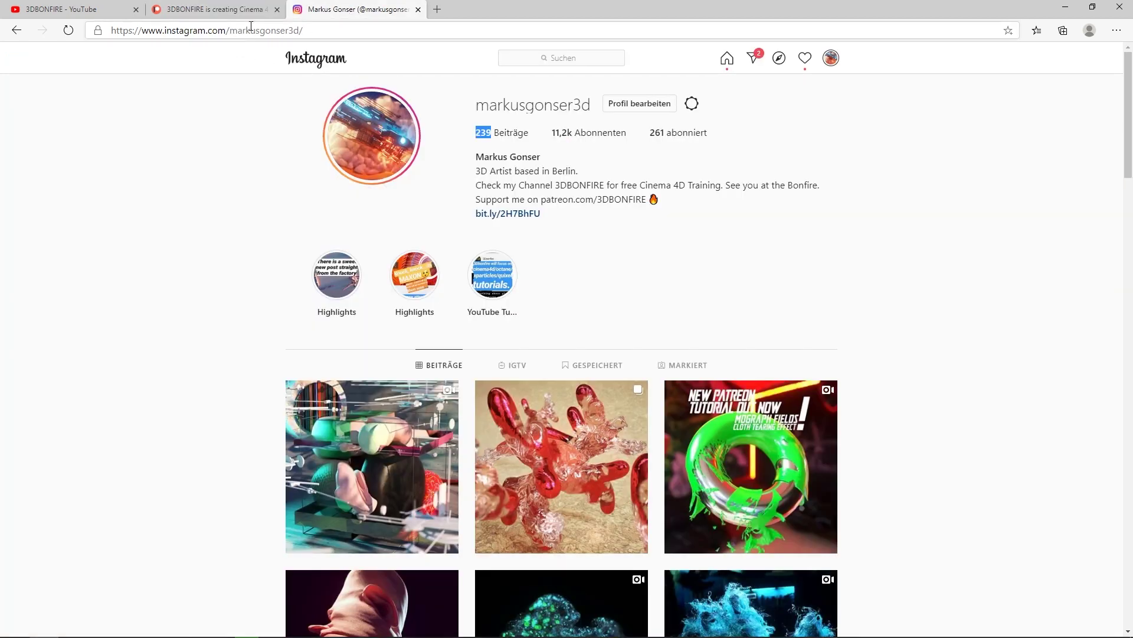
pyautogui.moveTo(230, 31); pyautogui.dragTo(295, 30)
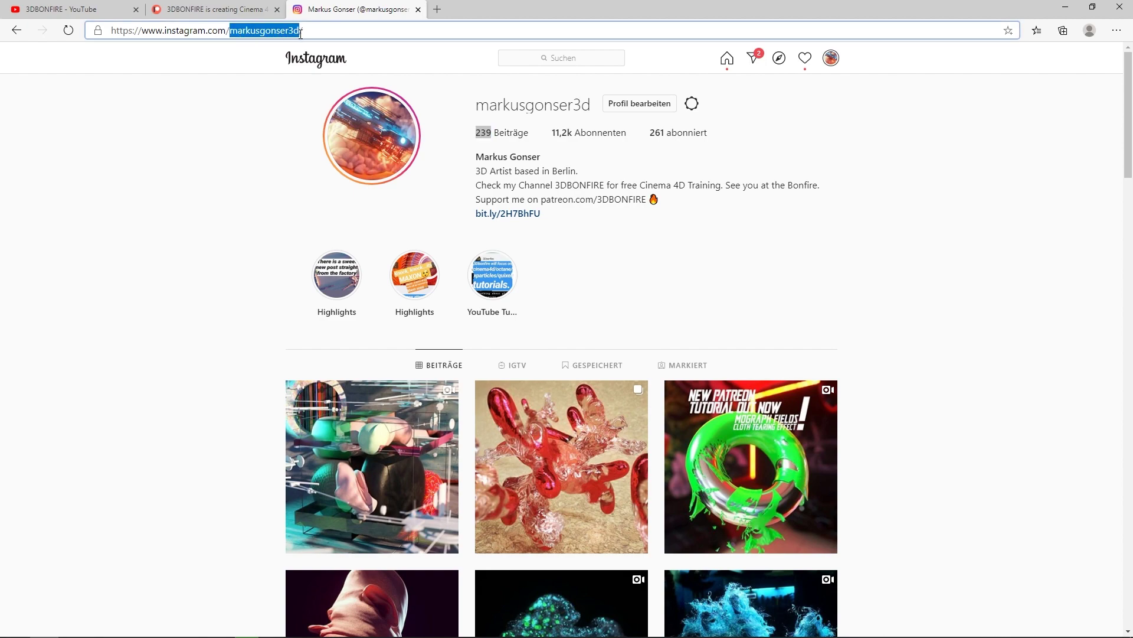
pyautogui.scroll(-6, 735, 337)
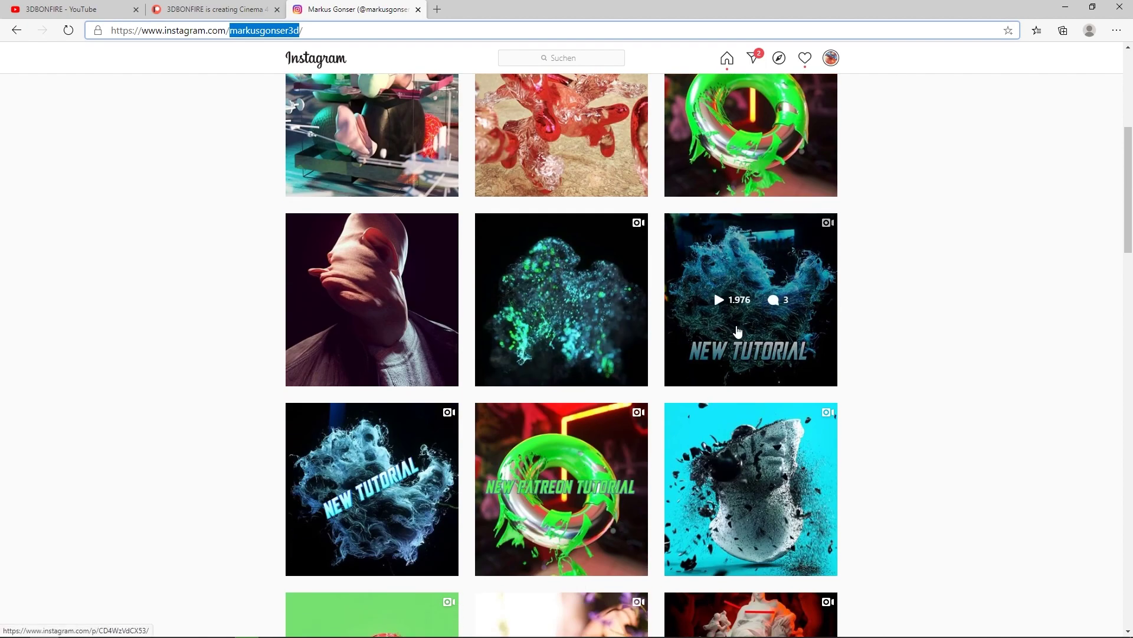
pyautogui.scroll(3, 714, 289)
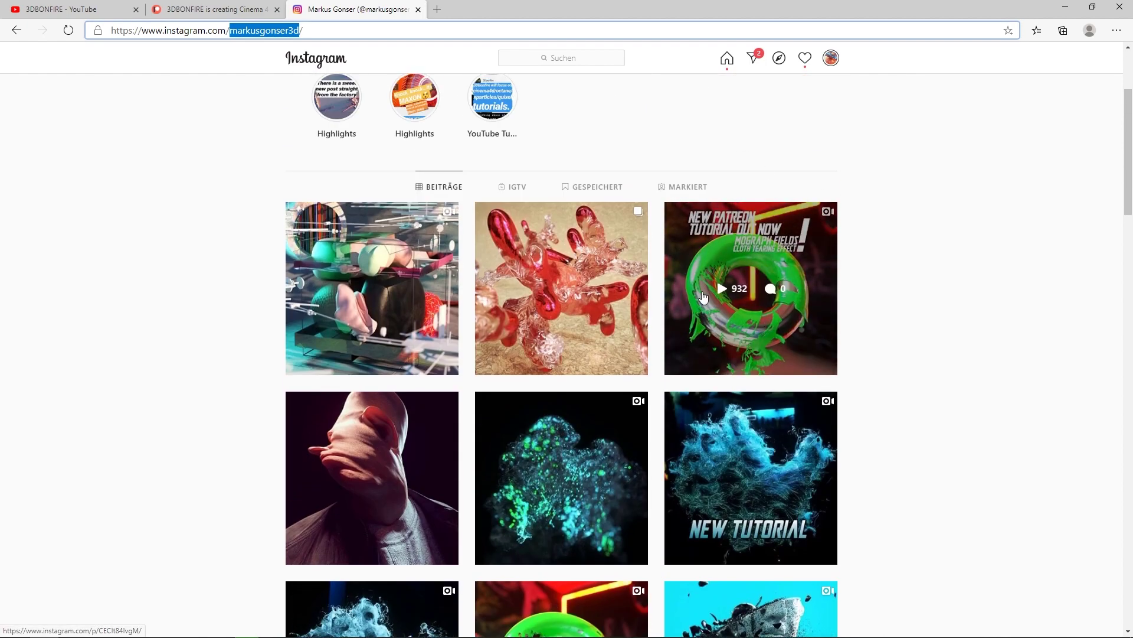
pyautogui.scroll(-7, 477, 373)
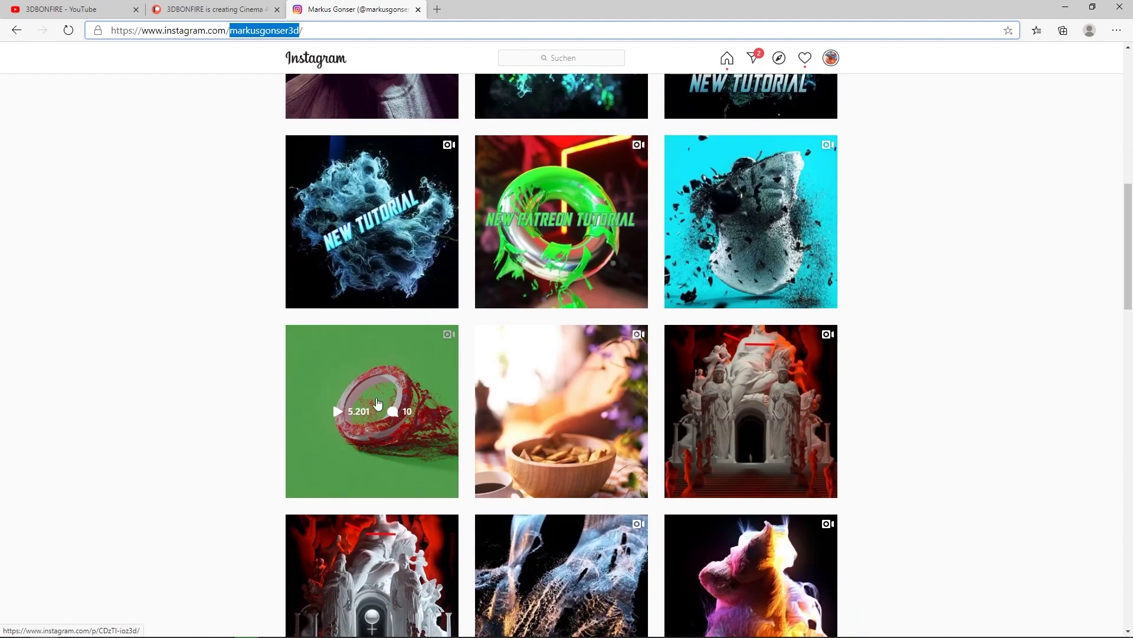
pyautogui.scroll(10, 273, 324)
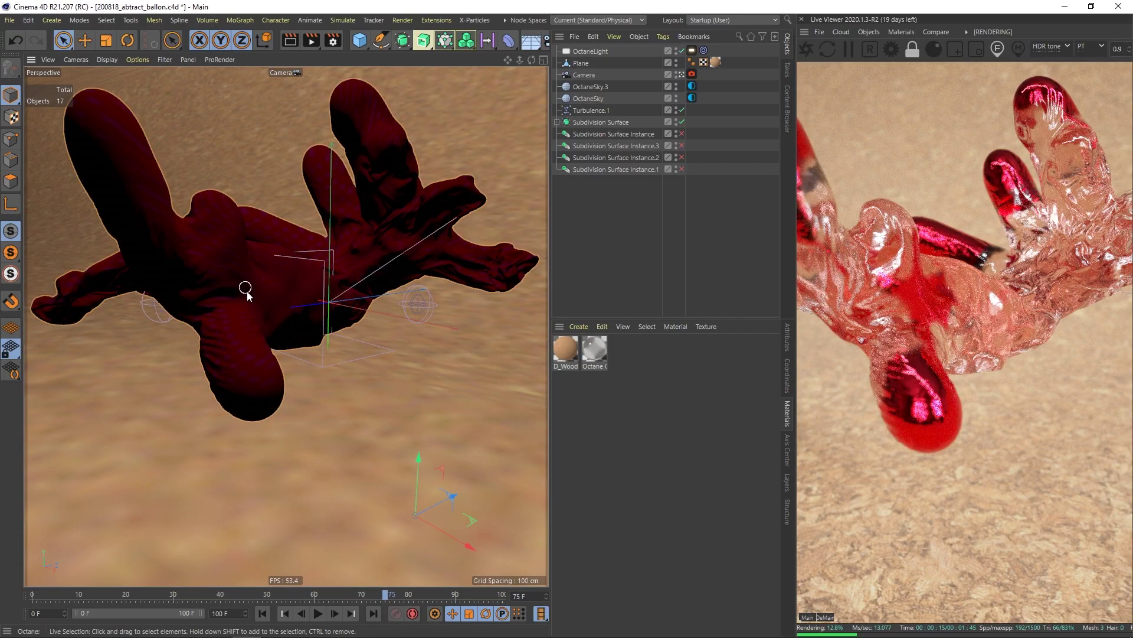
# Examine the finished scene's object hierarchy, including the OctaneLight, the children of the Subdivision Surface and its four instances.
pyautogui.click(256, 312)
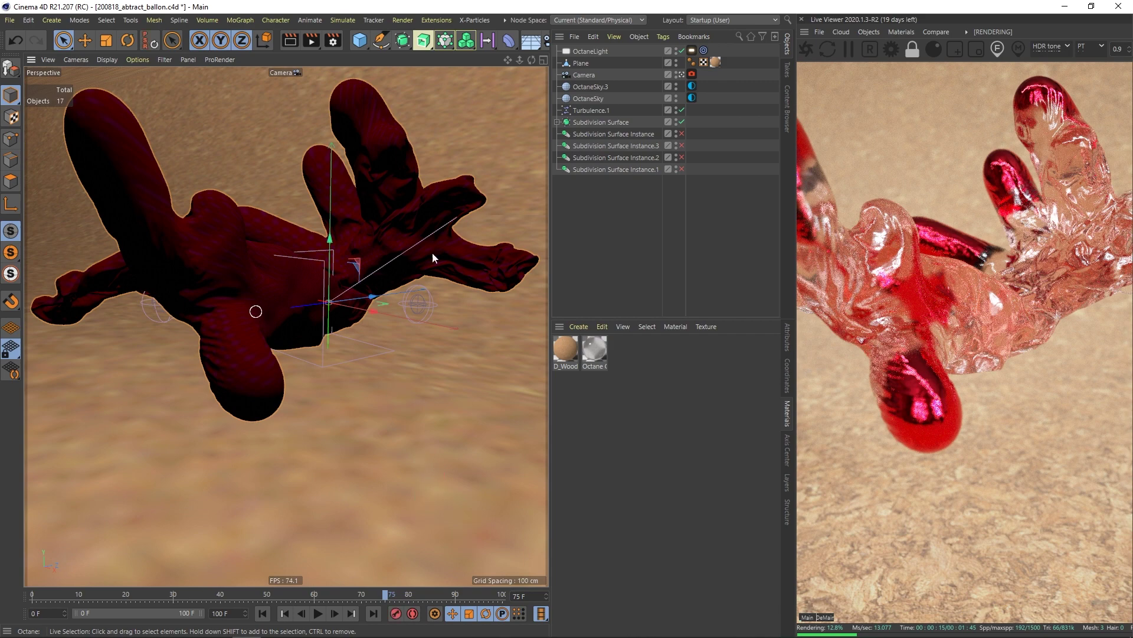
pyautogui.click(593, 53)
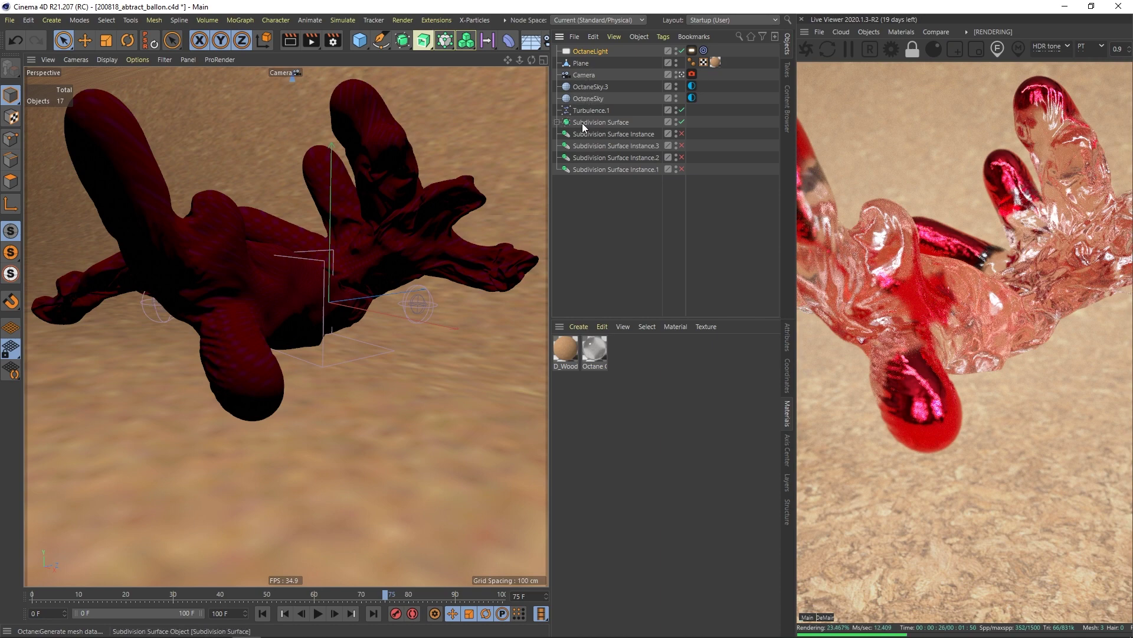
pyautogui.click(557, 122)
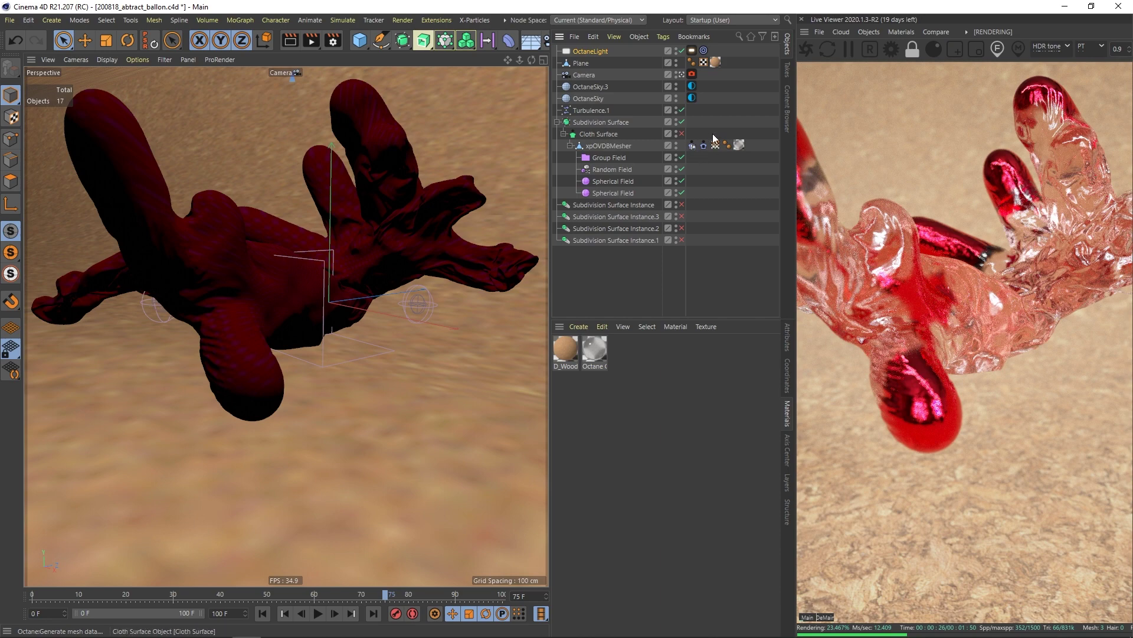
pyautogui.click(556, 122)
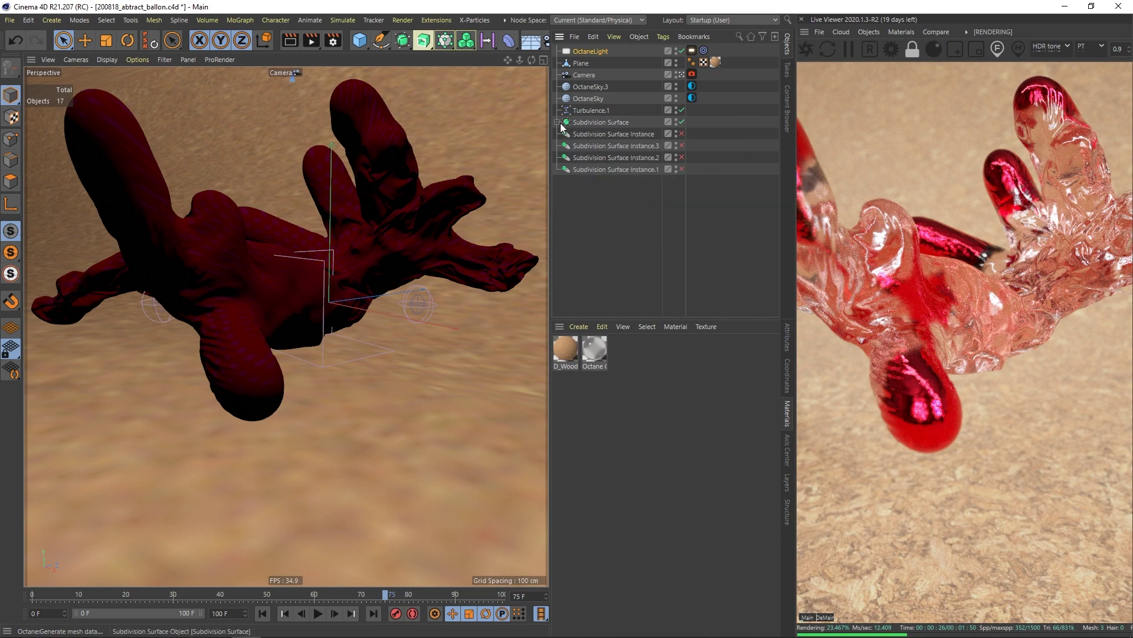
pyautogui.moveTo(681, 133); pyautogui.dragTo(682, 169)
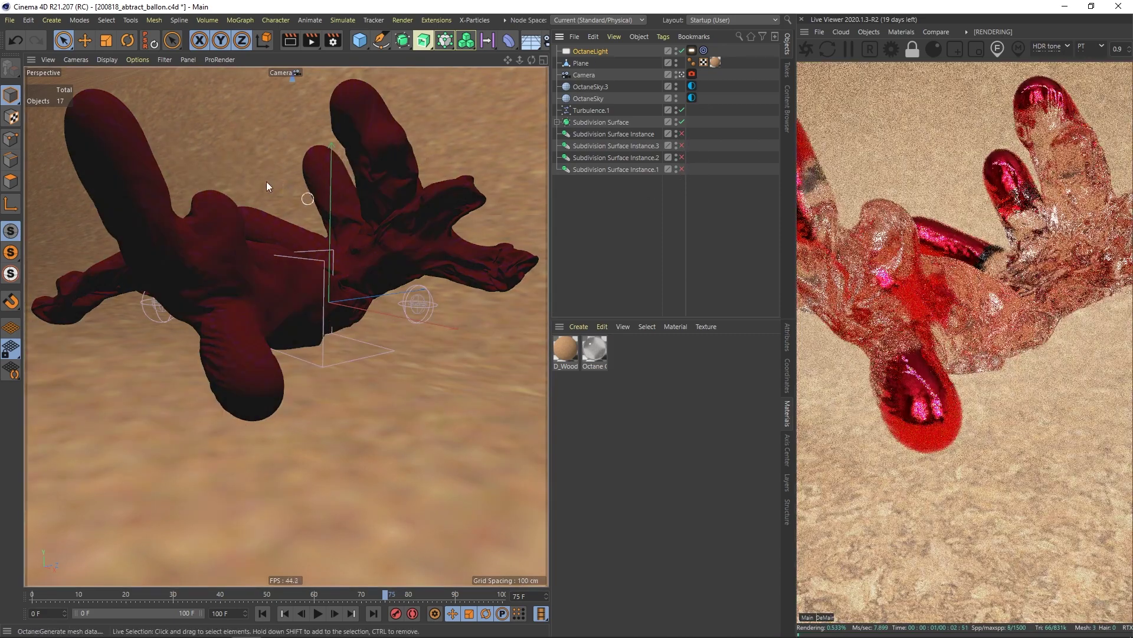
# Create a new empty project with a slightly wider viewport and close the reference render image.
pyautogui.click(11, 21)
pyautogui.click(26, 37)
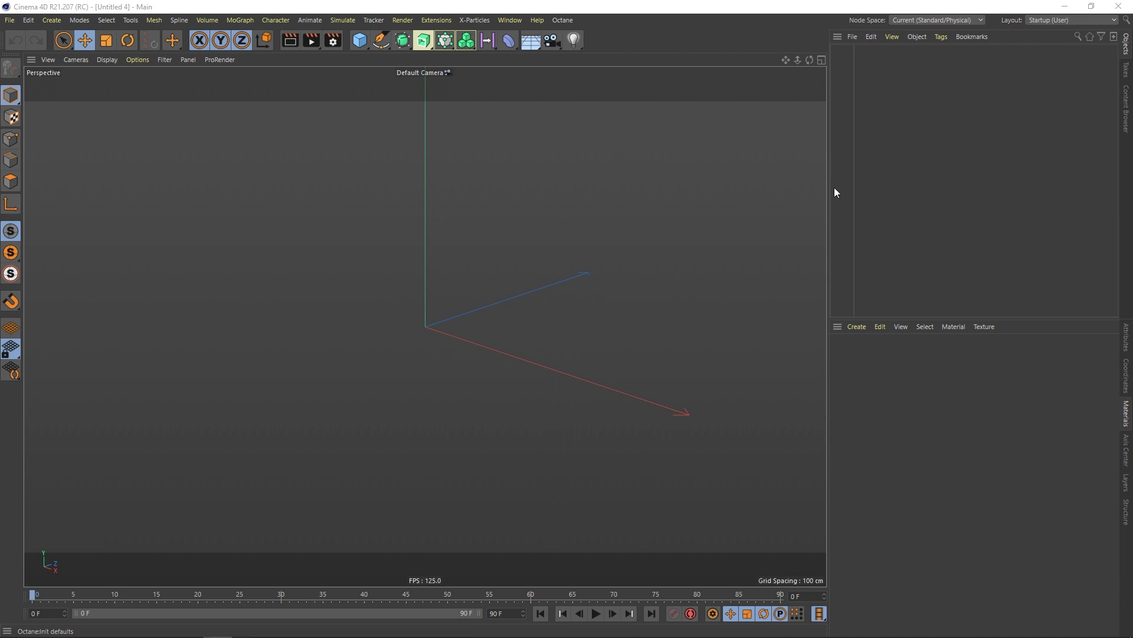
pyautogui.moveTo(828, 188); pyautogui.dragTo(845, 187)
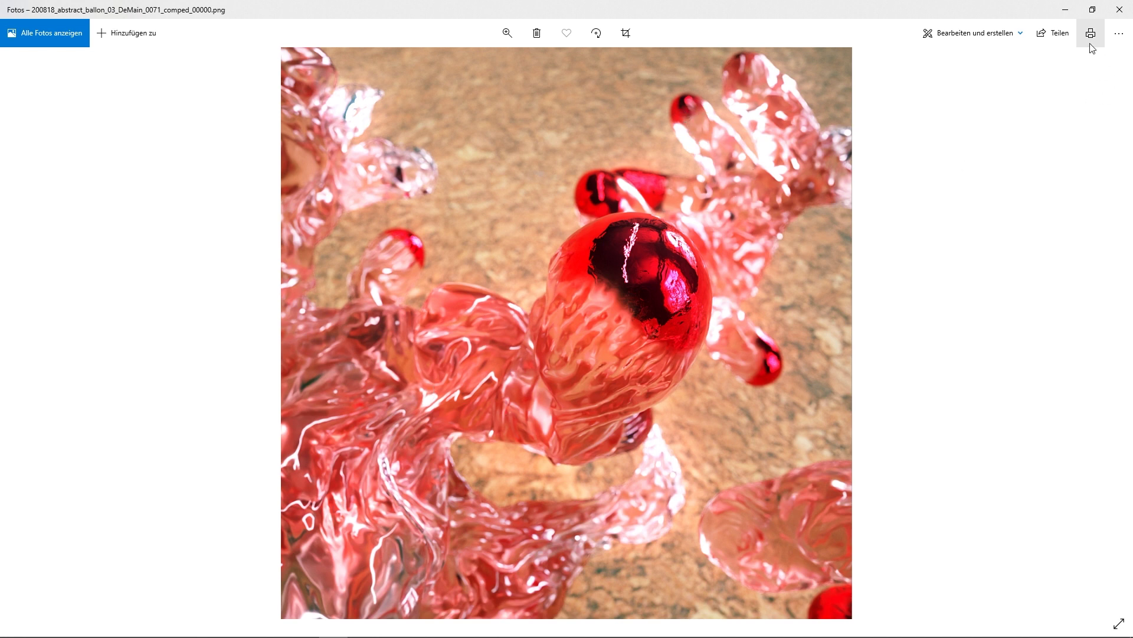
pyautogui.click(1118, 10)
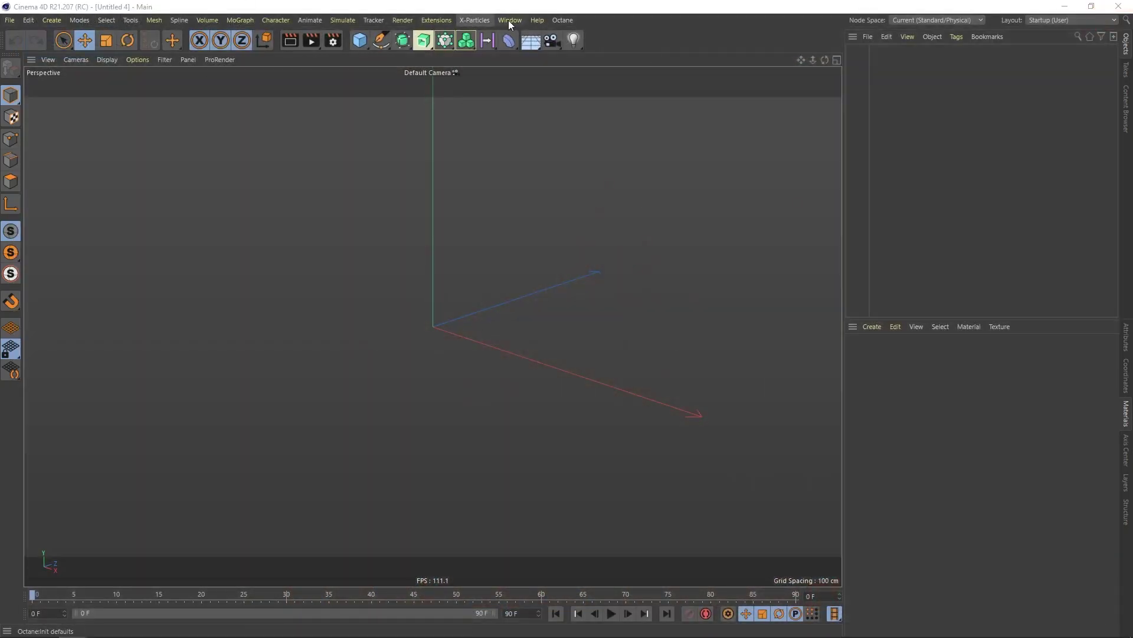
# Switch to the 200818_abtract_ballon.c4d project and set the animation back to its first frame.
pyautogui.click(510, 20)
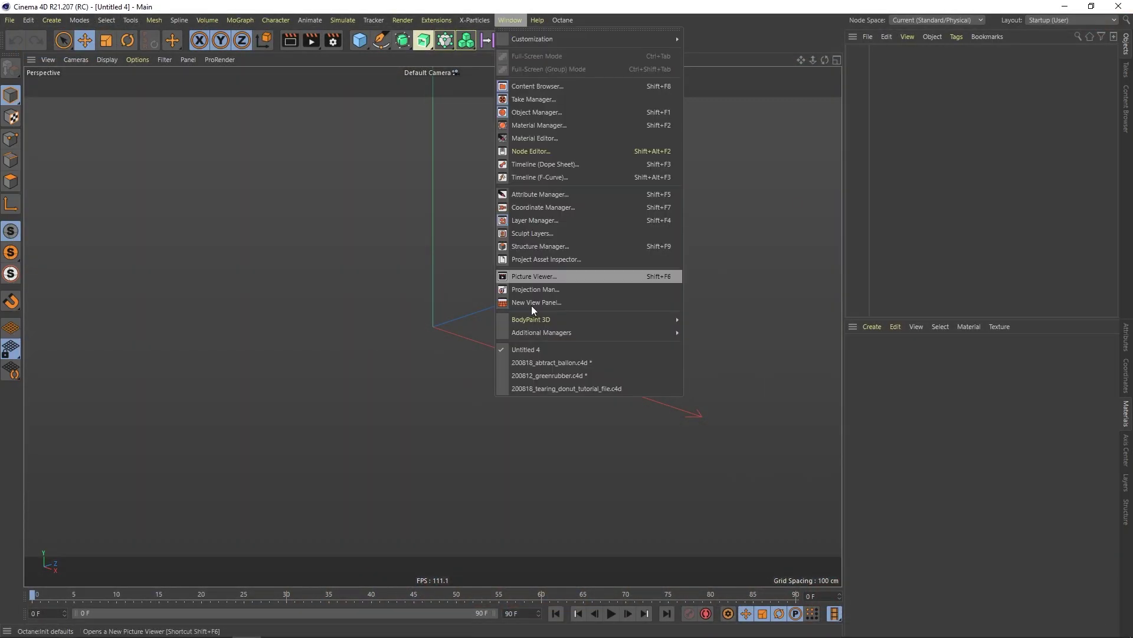
pyautogui.click(554, 363)
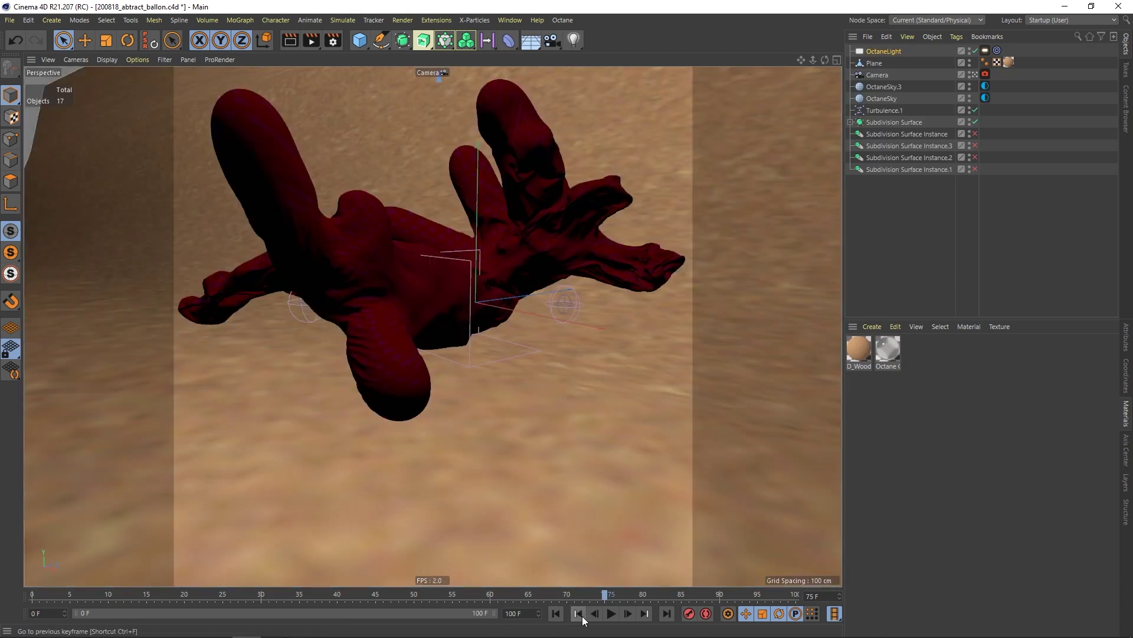
pyautogui.click(556, 614)
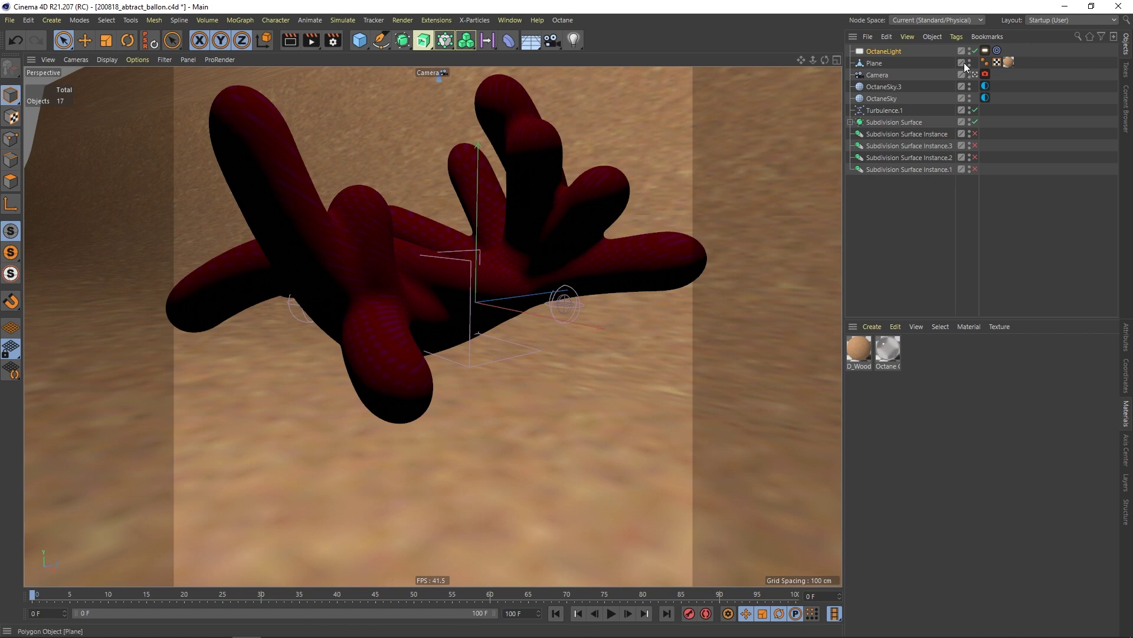
# Disable the OctaneLight and inspect the undeformed balloon shape from outside the scene camera.
pyautogui.click(974, 51)
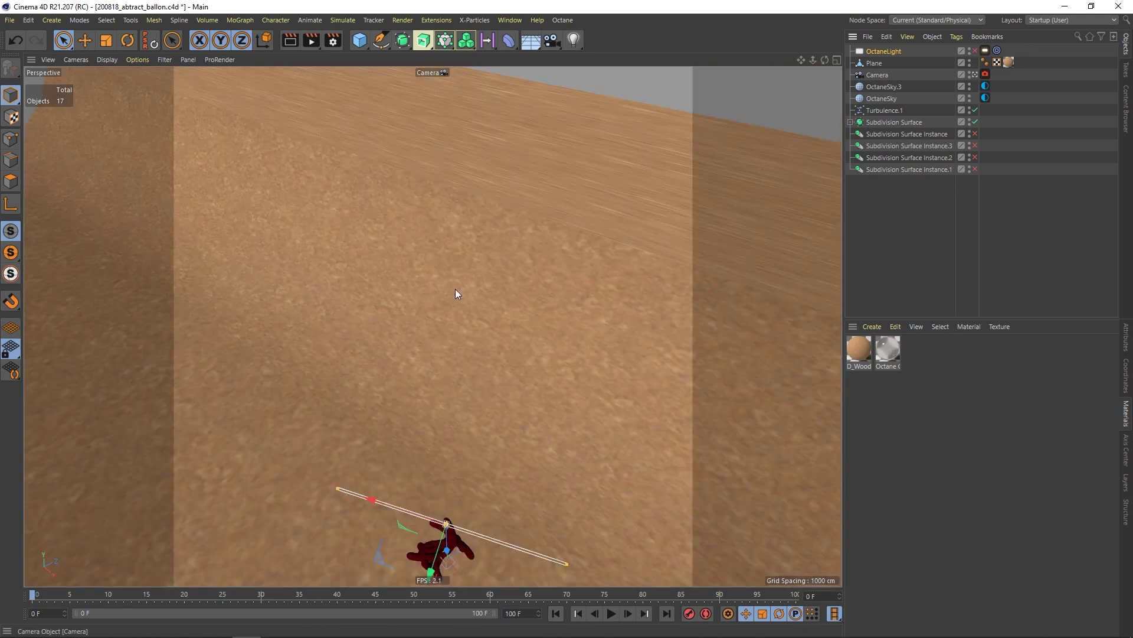
pyautogui.scroll(-1, 455, 289)
pyautogui.keyDown('alt'); pyautogui.moveTo(454, 395); pyautogui.dragTo(477, 310, button='middle'); pyautogui.keyUp('alt')
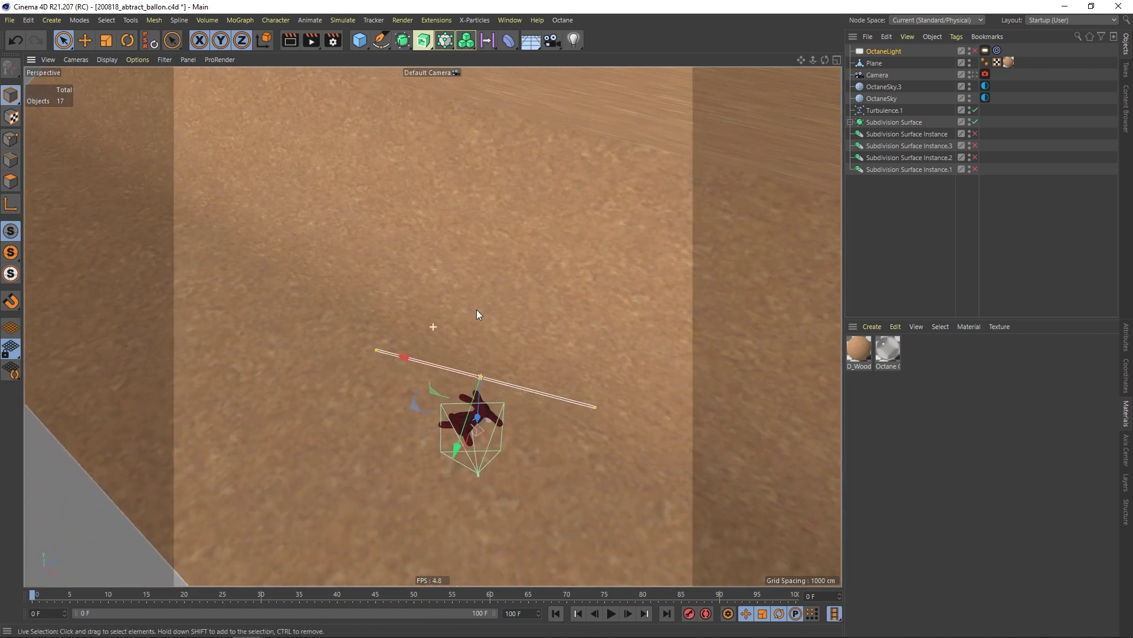
pyautogui.scroll(5, 476, 432)
pyautogui.keyDown('alt'); pyautogui.moveTo(475, 431); pyautogui.dragTo(514, 413); pyautogui.keyUp('alt')
pyautogui.scroll(4, 524, 425)
pyautogui.scroll(3, 513, 413)
pyautogui.keyDown('alt'); pyautogui.moveTo(541, 347); pyautogui.dragTo(519, 319); pyautogui.keyUp('alt')
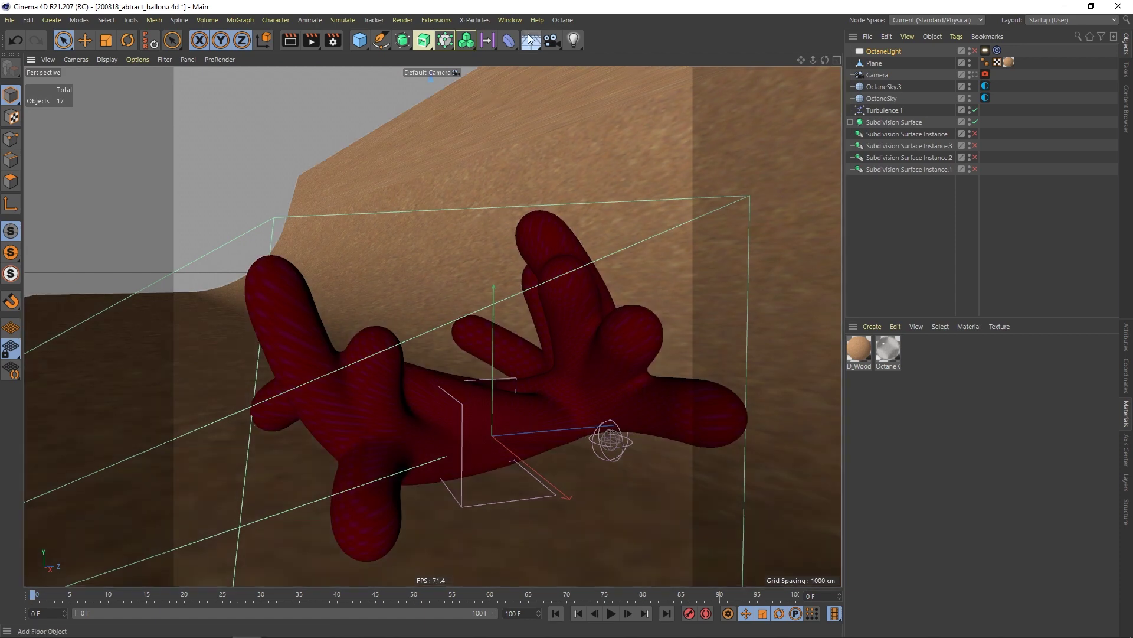
# Return to the Untitled 4 project and add a capsule primitive.
pyautogui.click(510, 20)
pyautogui.click(534, 350)
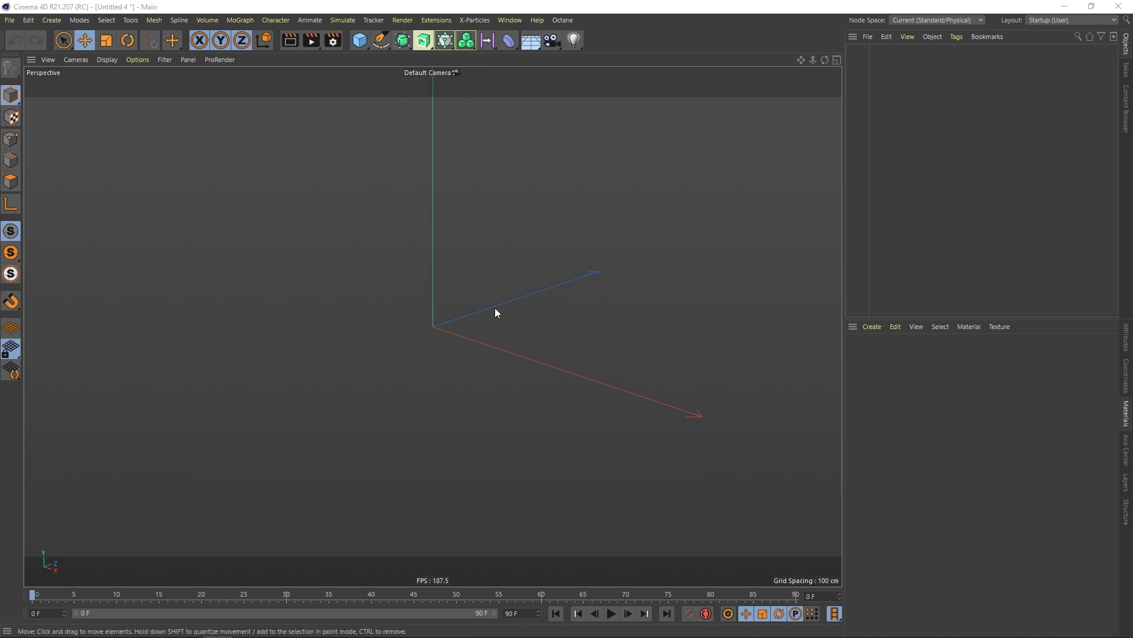
pyautogui.click(441, 310)
pyautogui.click(360, 41)
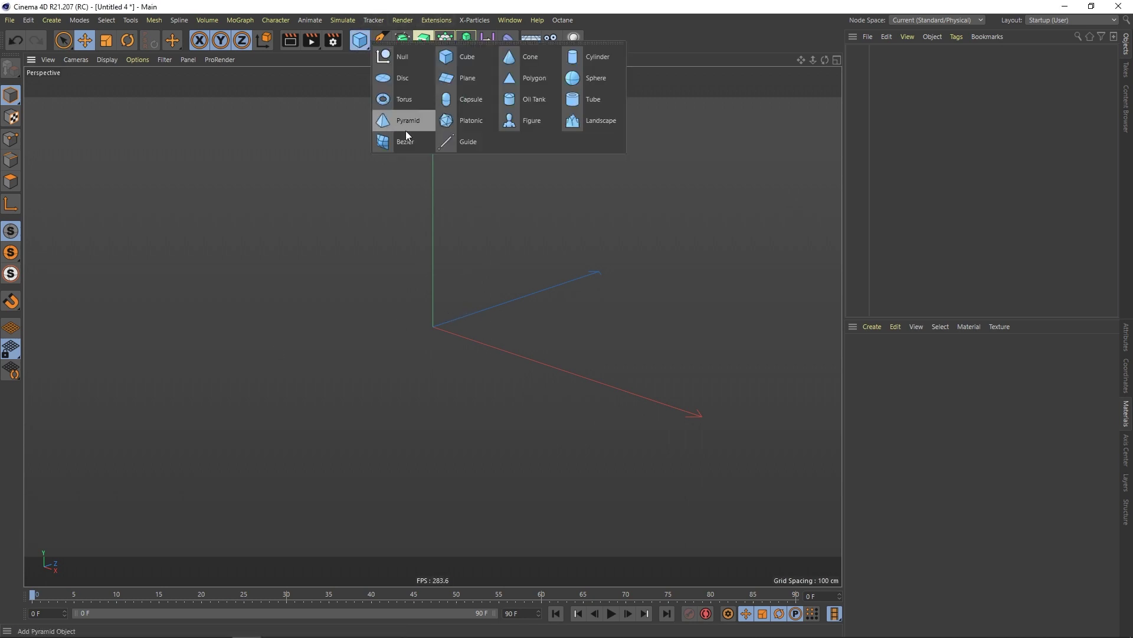
pyautogui.click(472, 100)
pyautogui.scroll(-3, 449, 236)
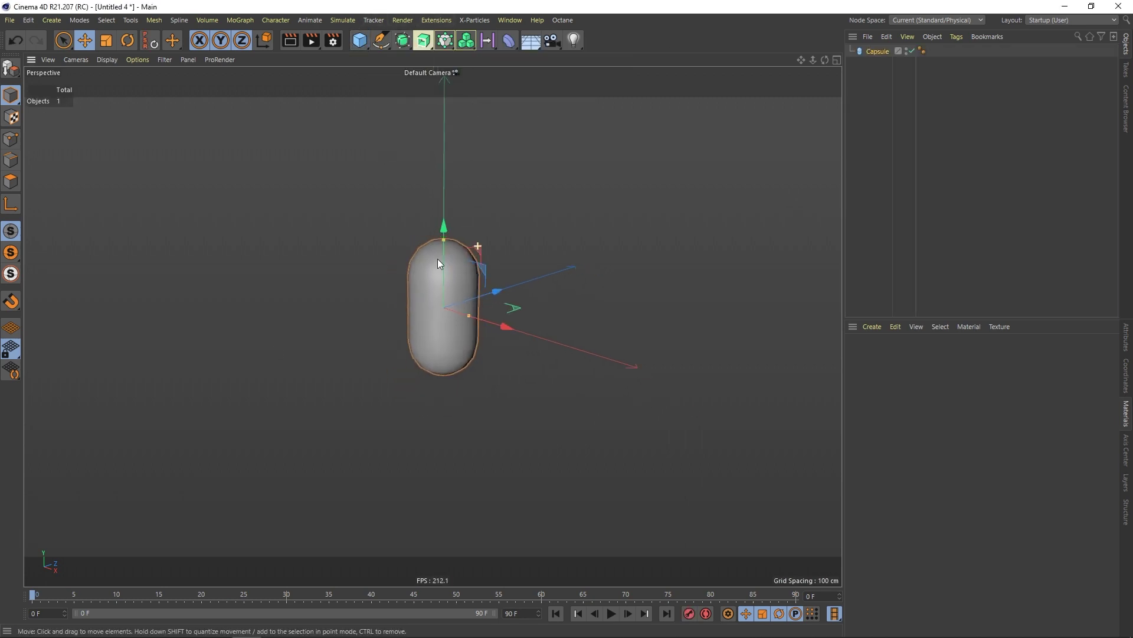
# Display the capsule with Gouraud Shading (Lines) and stretch it to a height of about 1260 cm.
pyautogui.press('n')
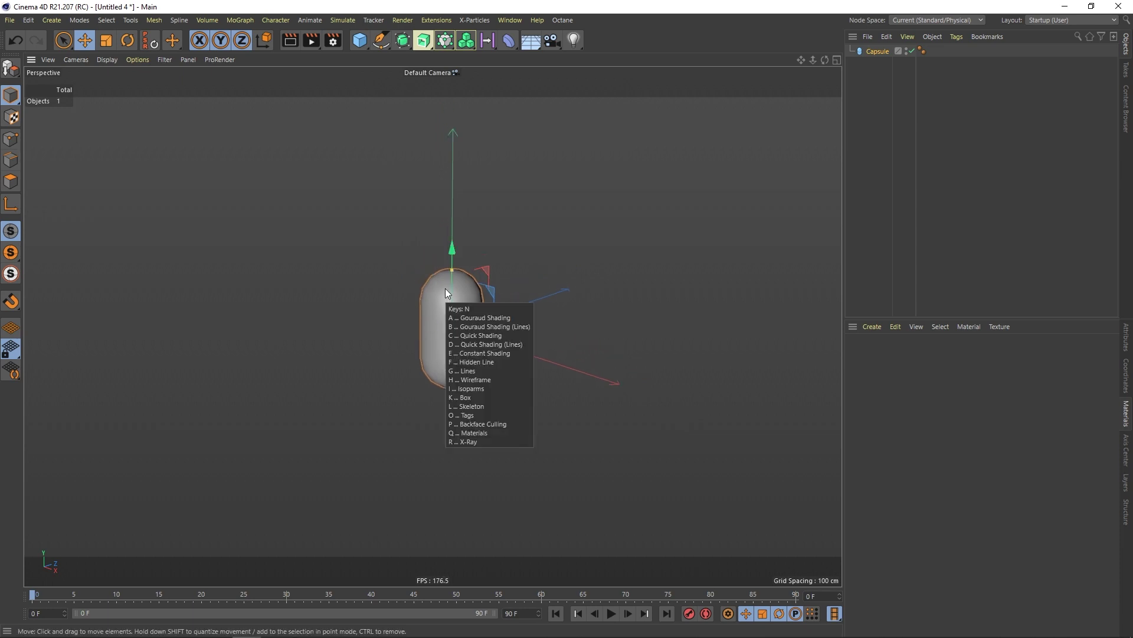
pyautogui.click(455, 319)
pyautogui.moveTo(452, 270); pyautogui.dragTo(453, 124)
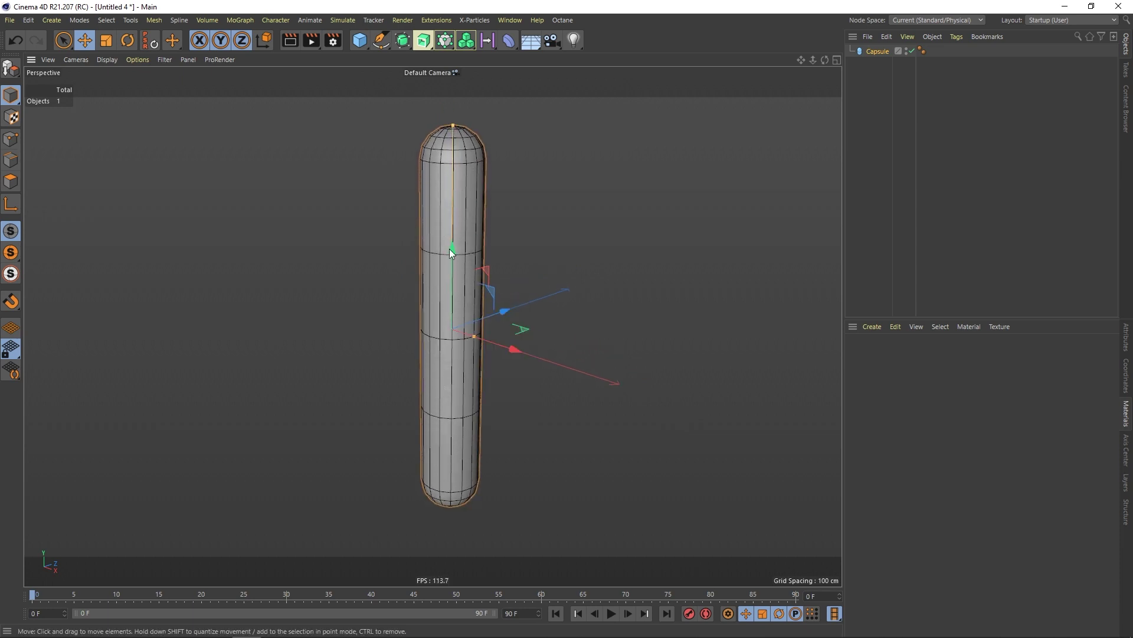
pyautogui.scroll(-3, 451, 250)
pyautogui.keyDown('alt'); pyautogui.moveTo(469, 258); pyautogui.dragTo(463, 295, button='middle'); pyautogui.keyUp('alt')
pyautogui.scroll(-3, 462, 292)
pyautogui.moveTo(451, 238); pyautogui.dragTo(445, 165)
pyautogui.scroll(-2, 417, 268)
pyautogui.keyDown('alt'); pyautogui.moveTo(412, 289); pyautogui.dragTo(447, 303); pyautogui.keyUp('alt')
pyautogui.scroll(4, 470, 302)
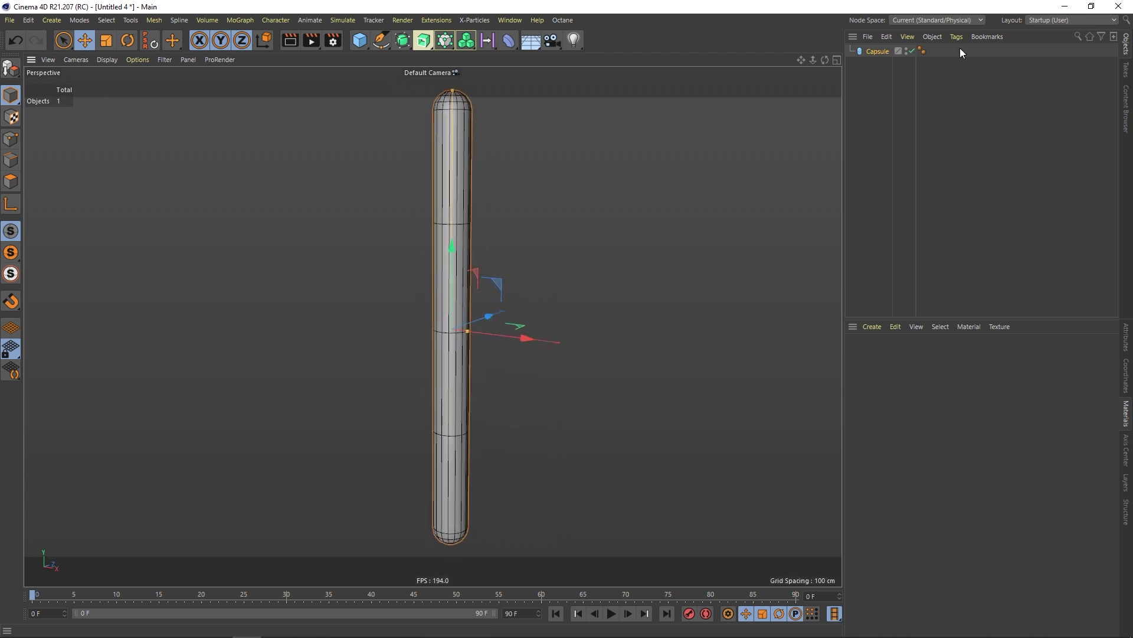
# Set the capsule's height segments to 73 and increase its cap and rotation segments for a denser mesh.
pyautogui.click(1128, 341)
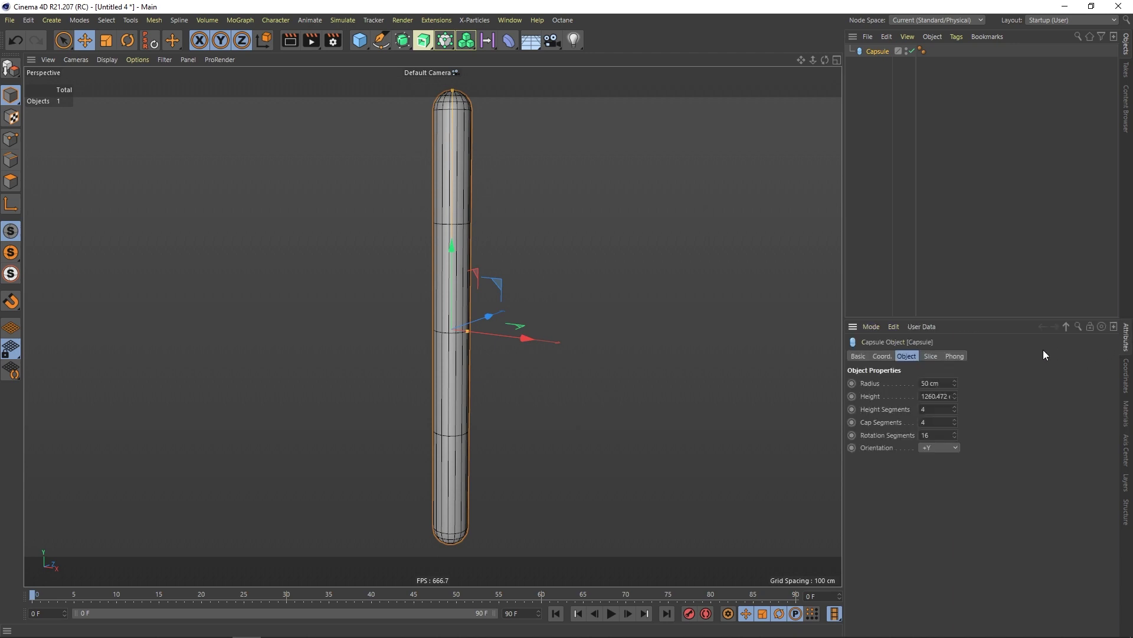
pyautogui.moveTo(944, 319); pyautogui.dragTo(947, 294)
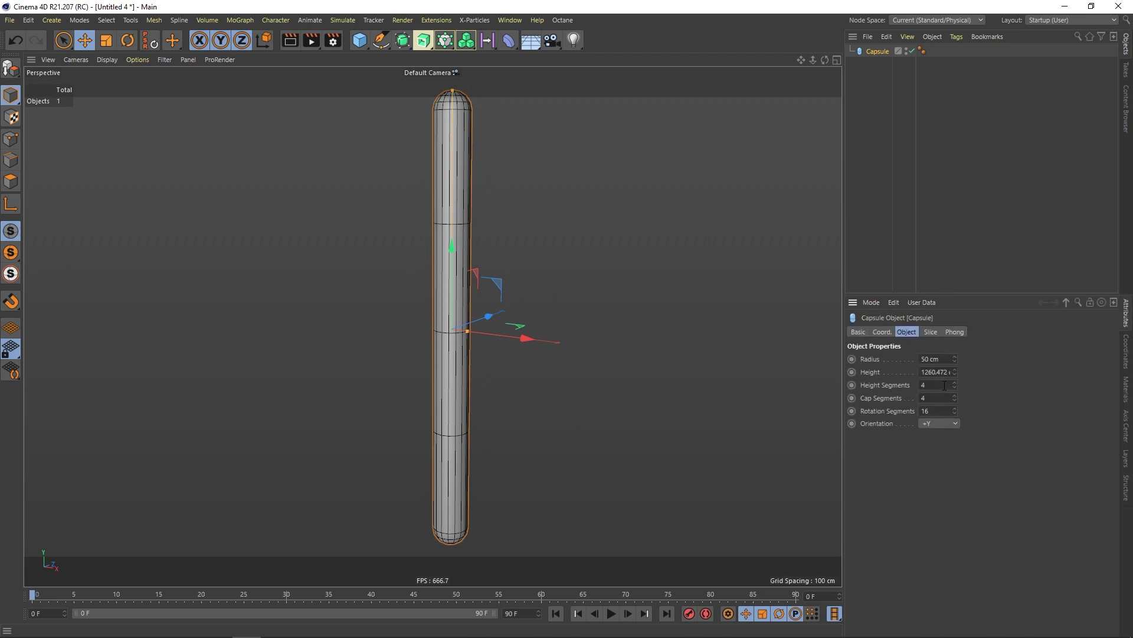
pyautogui.moveTo(954, 385)
pyautogui.mouseDown()
pyautogui.moveTo(952, 339)
pyautogui.moveTo(954, 397)
pyautogui.mouseUp()
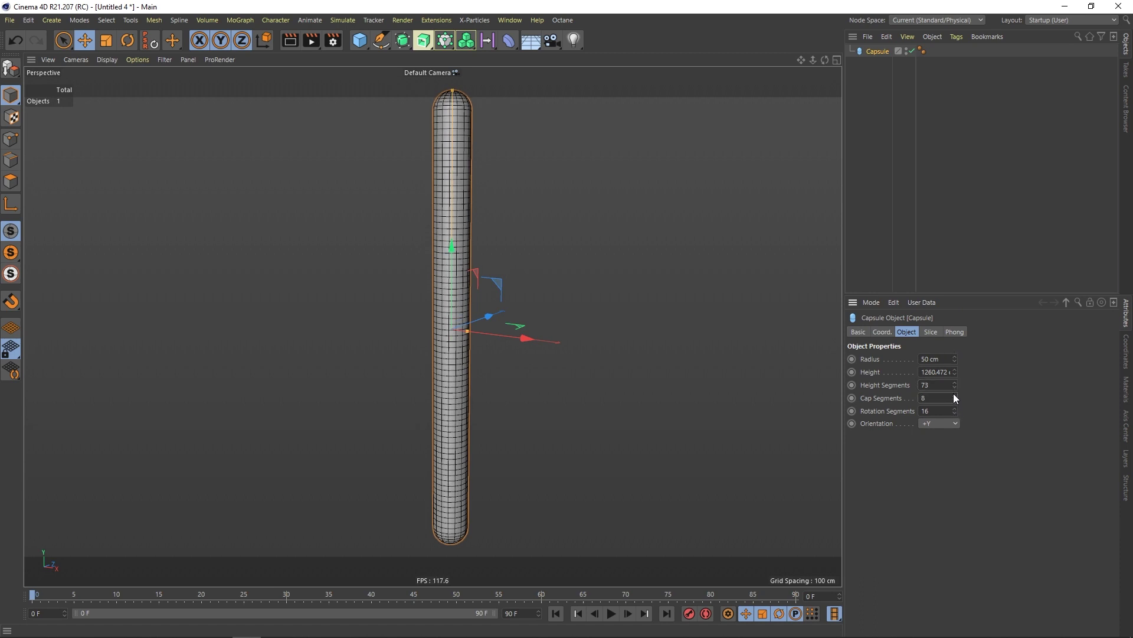
pyautogui.click(954, 394)
pyautogui.moveTo(954, 410); pyautogui.dragTo(954, 402)
pyautogui.click(869, 140)
# Inspect the capsule's mesh from the side and switch the viewport display to Gouraud Shading without lines.
pyautogui.keyDown('alt'); pyautogui.moveTo(458, 216); pyautogui.dragTo(389, 220); pyautogui.keyUp('alt')
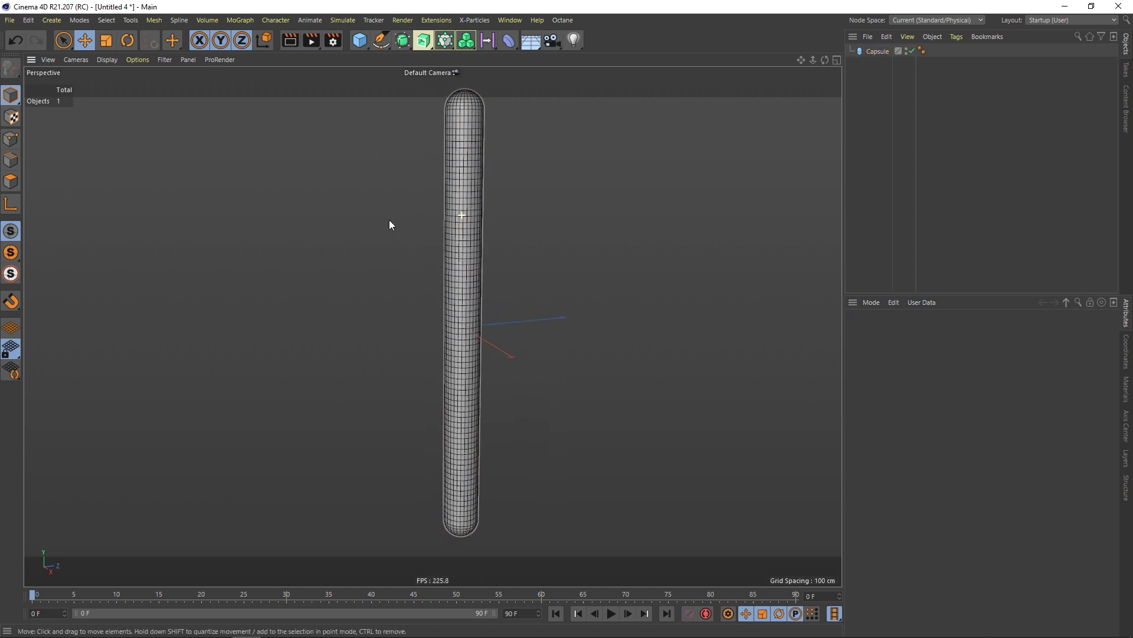
pyautogui.keyDown('alt'); pyautogui.moveTo(480, 225); pyautogui.dragTo(493, 246, button='middle'); pyautogui.keyUp('alt')
pyautogui.keyDown('alt'); pyautogui.moveTo(494, 246); pyautogui.dragTo(451, 256, button='right'); pyautogui.keyUp('alt')
pyautogui.keyDown('alt'); pyautogui.moveTo(463, 266); pyautogui.dragTo(431, 252); pyautogui.keyUp('alt')
pyautogui.keyDown('alt'); pyautogui.moveTo(431, 252); pyautogui.dragTo(491, 296, button='right'); pyautogui.keyUp('alt')
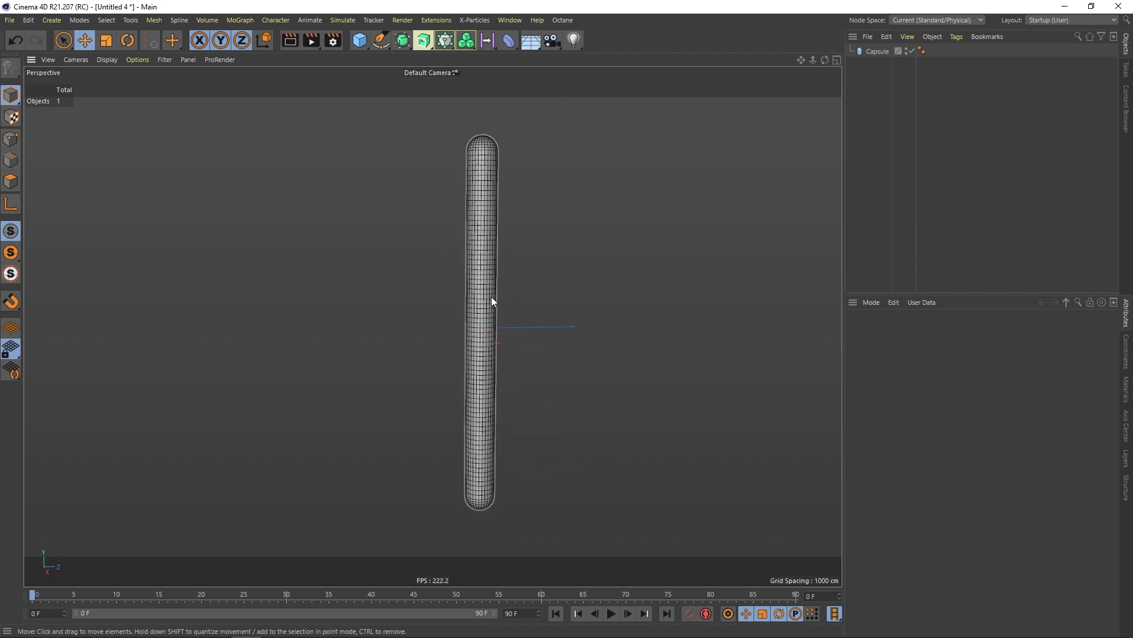
pyautogui.keyDown('alt'); pyautogui.moveTo(491, 296); pyautogui.dragTo(475, 278, button='middle'); pyautogui.keyUp('alt')
pyautogui.keyDown('alt'); pyautogui.moveTo(475, 278); pyautogui.dragTo(455, 278); pyautogui.keyUp('alt')
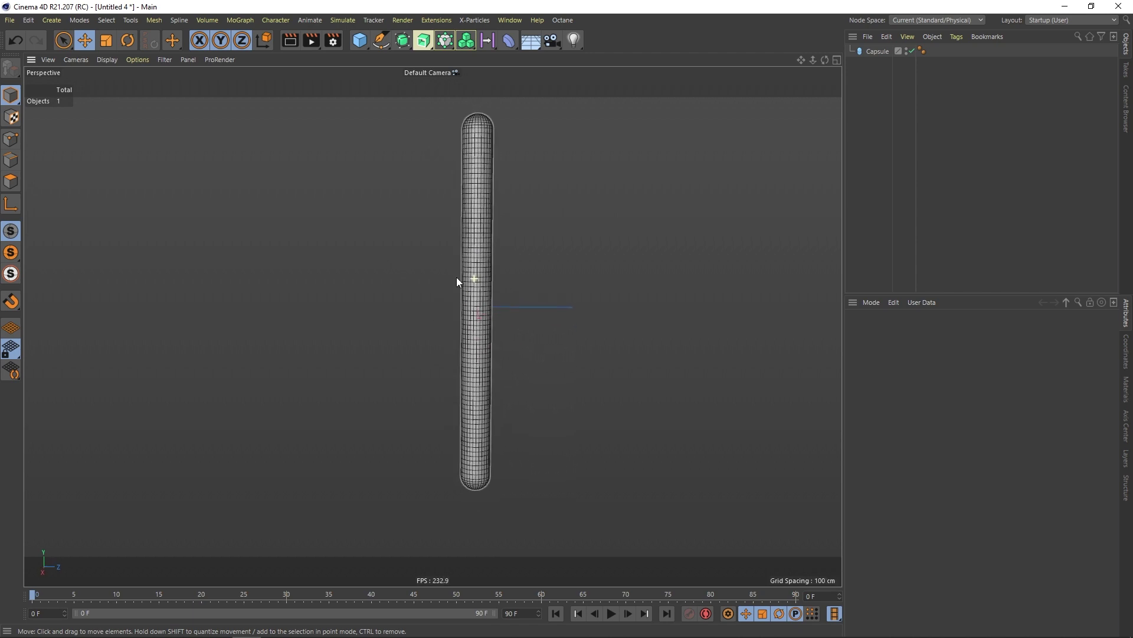
pyautogui.click(107, 60)
pyautogui.click(142, 73)
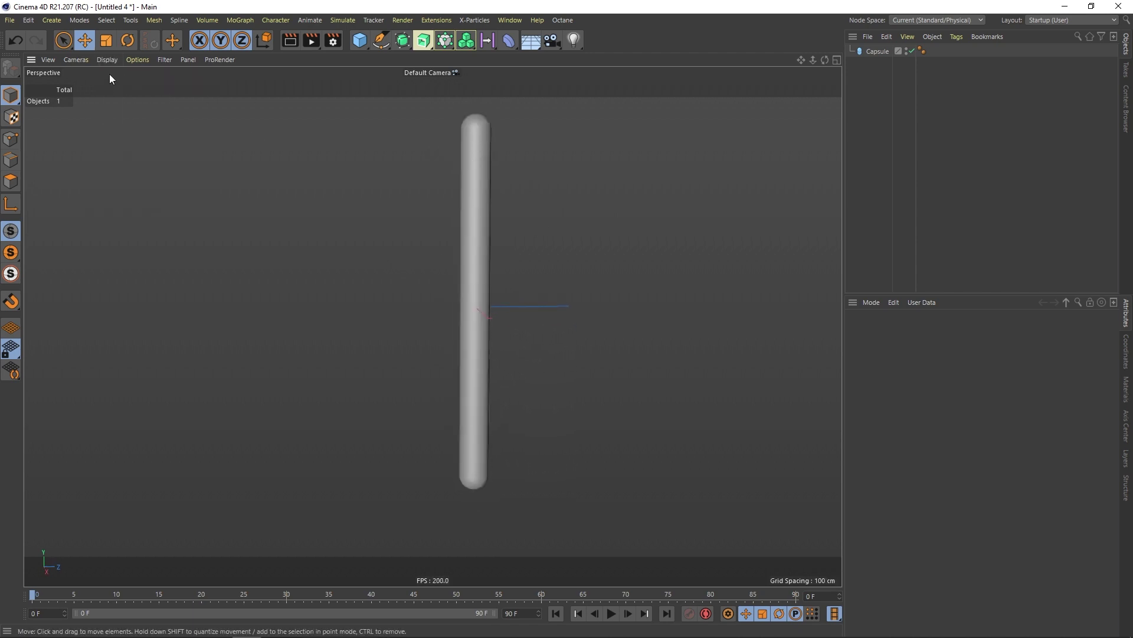
pyautogui.keyDown('alt'); pyautogui.moveTo(476, 298); pyautogui.dragTo(488, 295, button='right'); pyautogui.keyUp('alt')
pyautogui.keyDown('alt'); pyautogui.moveTo(480, 266); pyautogui.dragTo(471, 278, button='middle'); pyautogui.keyUp('alt')
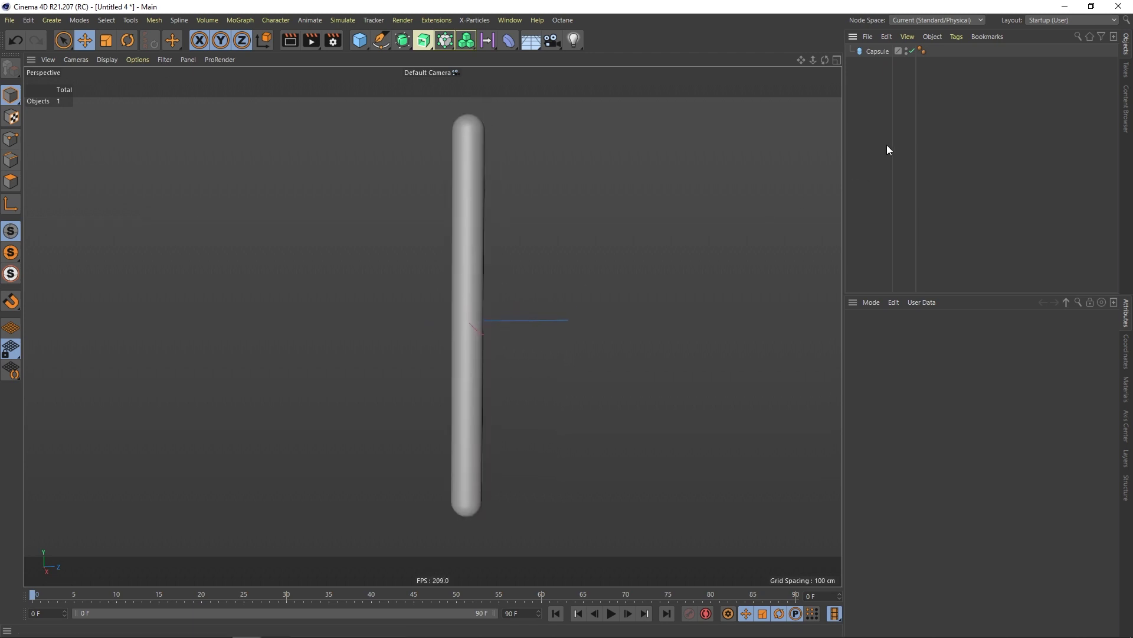
# Disable the capsule and activate the Bezier Spline Pen in the Right view.
pyautogui.click(912, 51)
pyautogui.moveTo(381, 41); pyautogui.dragTo(432, 56)
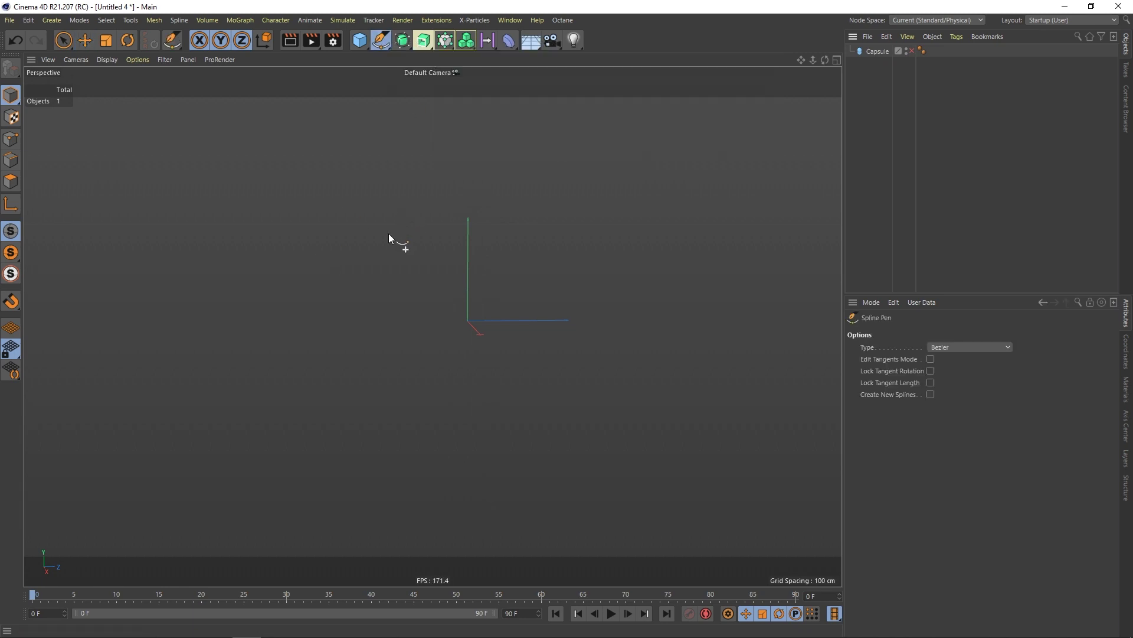
pyautogui.press('F2')
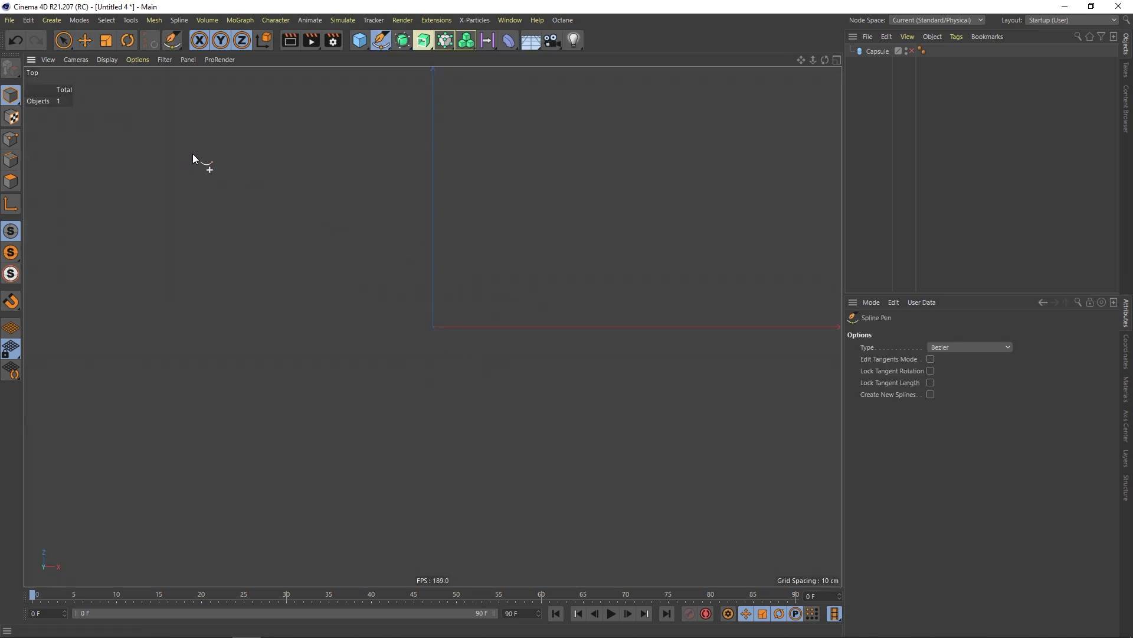
pyautogui.press('F3')
pyautogui.keyDown('alt'); pyautogui.moveTo(370, 263); pyautogui.dragTo(324, 271, button='right'); pyautogui.keyUp('alt')
pyautogui.keyDown('alt'); pyautogui.moveTo(356, 252); pyautogui.dragTo(407, 369, button='middle'); pyautogui.keyUp('alt')
pyautogui.keyDown('alt'); pyautogui.moveTo(420, 352); pyautogui.dragTo(403, 353, button='right'); pyautogui.keyUp('alt')
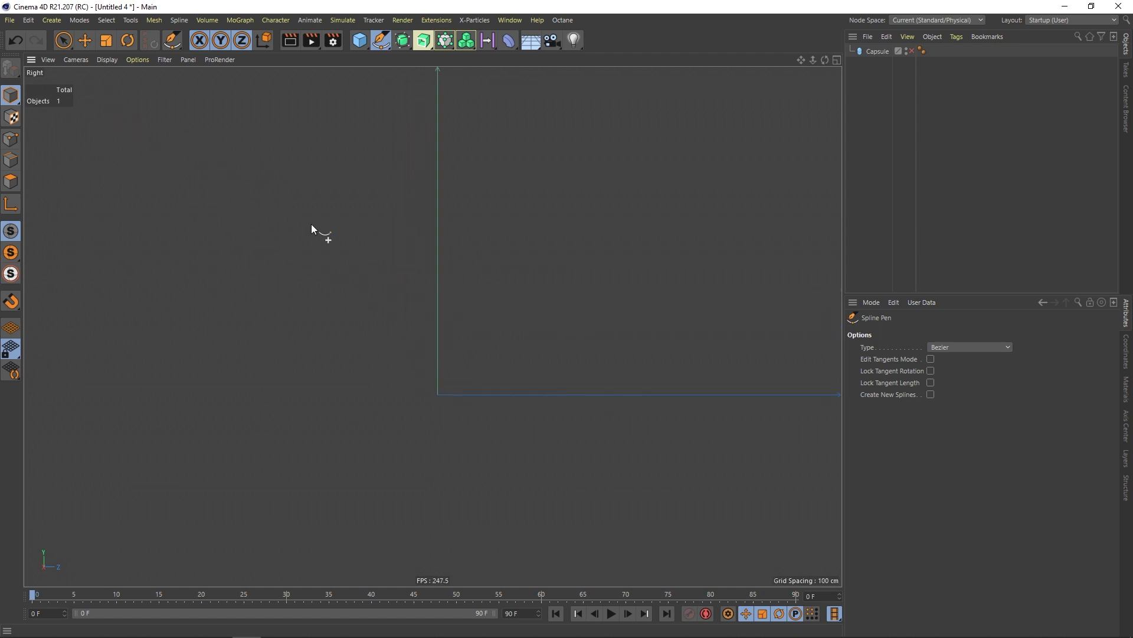
# Draw an open, angular eight-point spline across the Right view, running down past the origin and curling back up towards it.
pyautogui.click(197, 151)
pyautogui.click(284, 357)
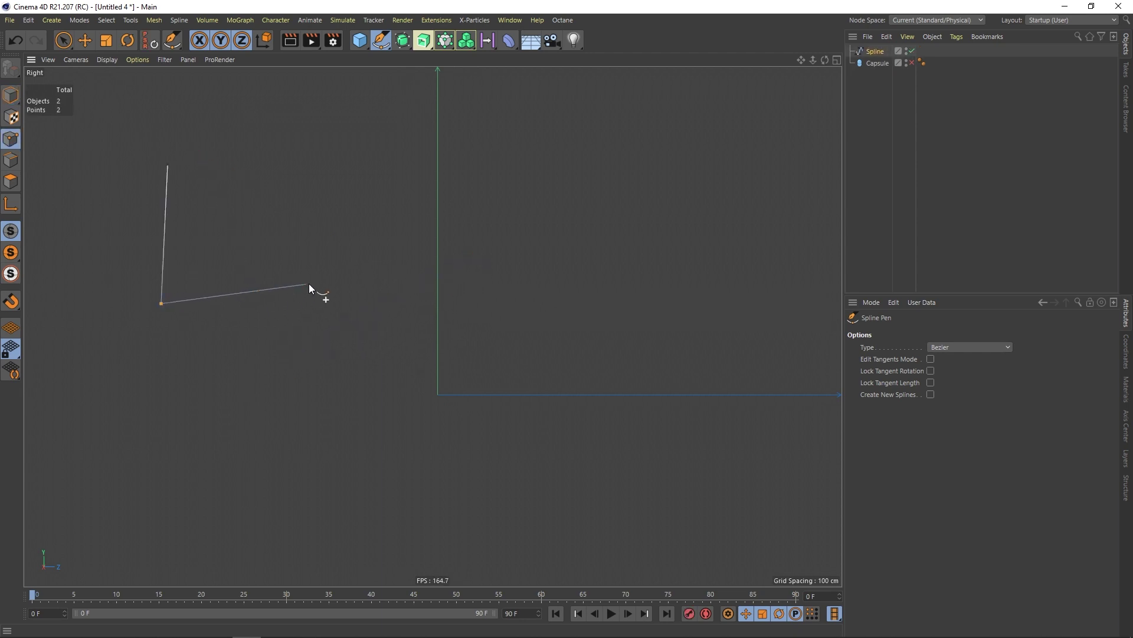
pyautogui.click(308, 284)
pyautogui.click(299, 362)
pyautogui.click(560, 536)
pyautogui.click(697, 387)
pyautogui.click(638, 261)
pyautogui.click(541, 285)
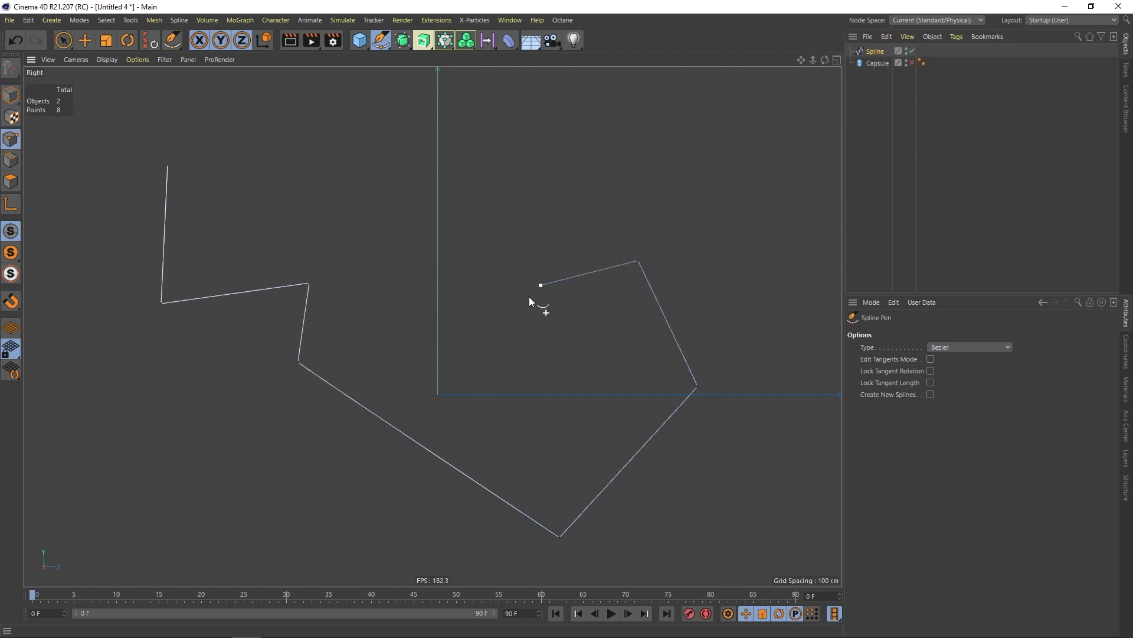
pyautogui.press('Escape')
# Change the spline's type to B-Spline.
pyautogui.click(907, 332)
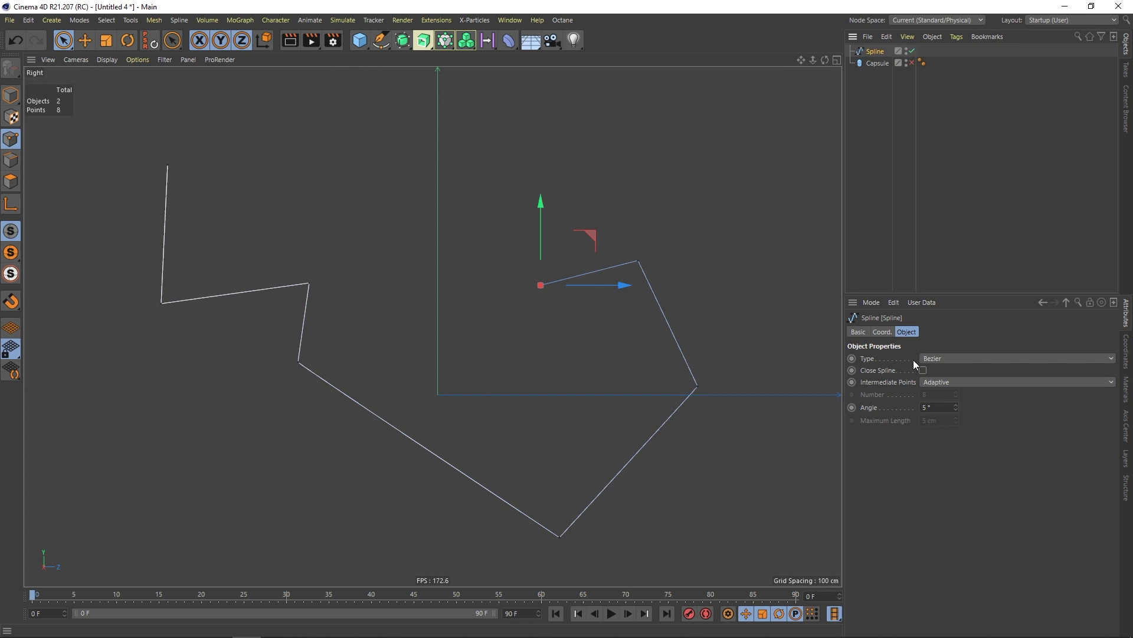
pyautogui.click(943, 358)
pyautogui.click(944, 406)
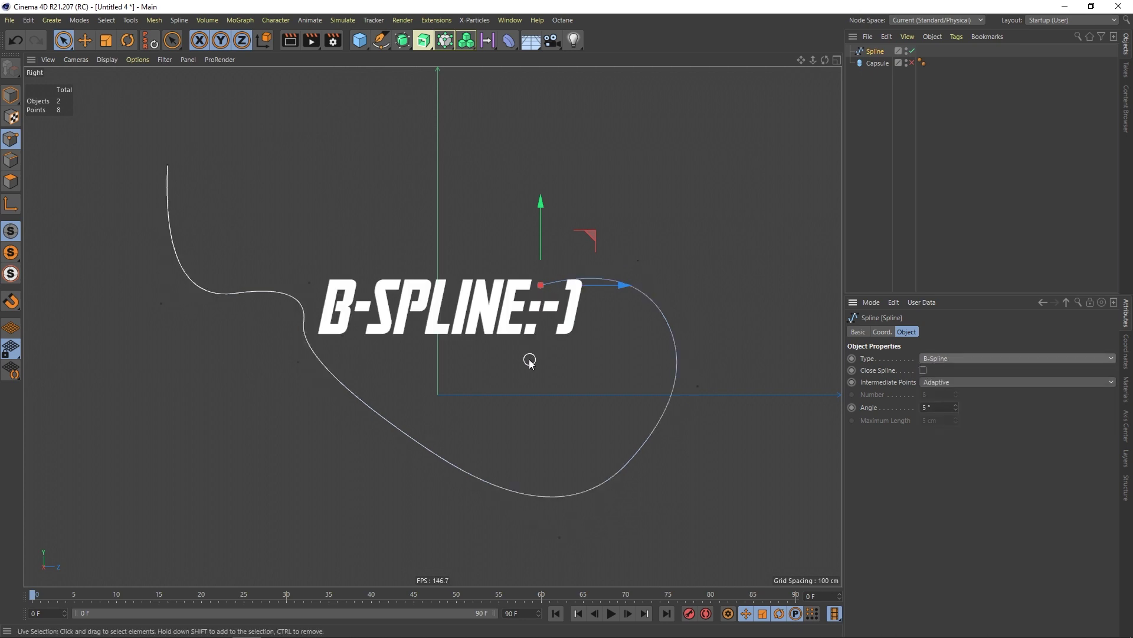
# In the Perspective view, pull the spline's curled end out of its plane with the Magnet tool to give the path depth.
pyautogui.press('m')
pyautogui.press('i')
pyautogui.press('F1')
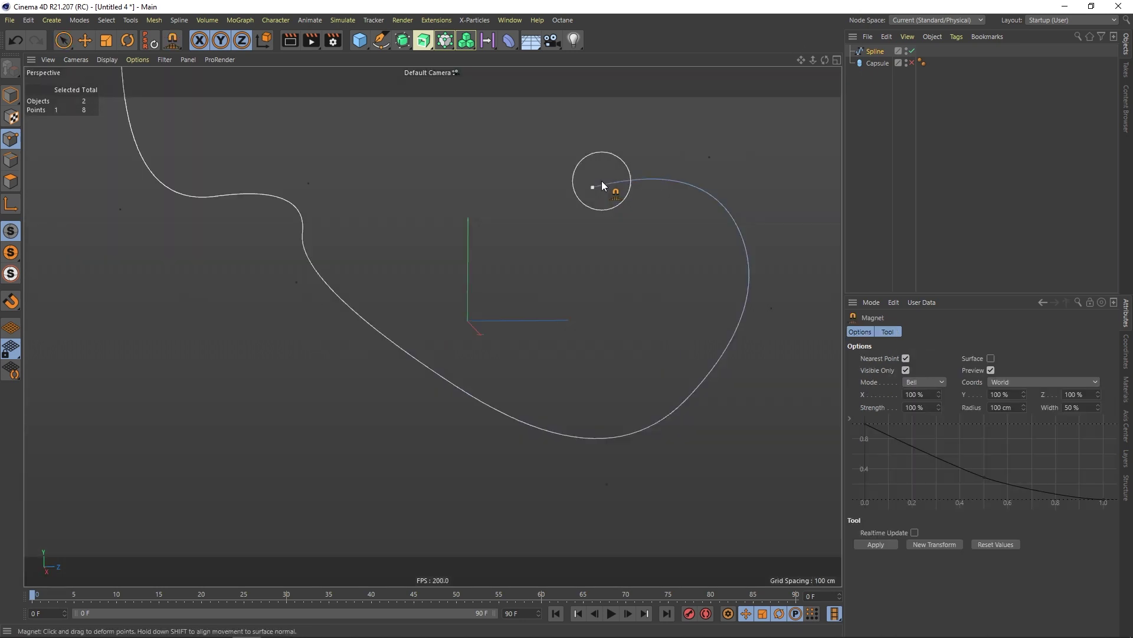
pyautogui.keyDown('alt'); pyautogui.moveTo(592, 239); pyautogui.dragTo(469, 269, button='right'); pyautogui.keyUp('alt')
pyautogui.moveTo(491, 222)
pyautogui.keyDown('alt'); pyautogui.mouseDown()
pyautogui.moveTo(541, 263)
pyautogui.moveTo(437, 253)
pyautogui.mouseUp(); pyautogui.keyUp('alt')
pyautogui.keyDown('alt'); pyautogui.moveTo(437, 253); pyautogui.dragTo(446, 262, button='middle'); pyautogui.keyUp('alt')
pyautogui.keyDown('alt'); pyautogui.moveTo(421, 197); pyautogui.dragTo(503, 328, button='middle'); pyautogui.keyUp('alt')
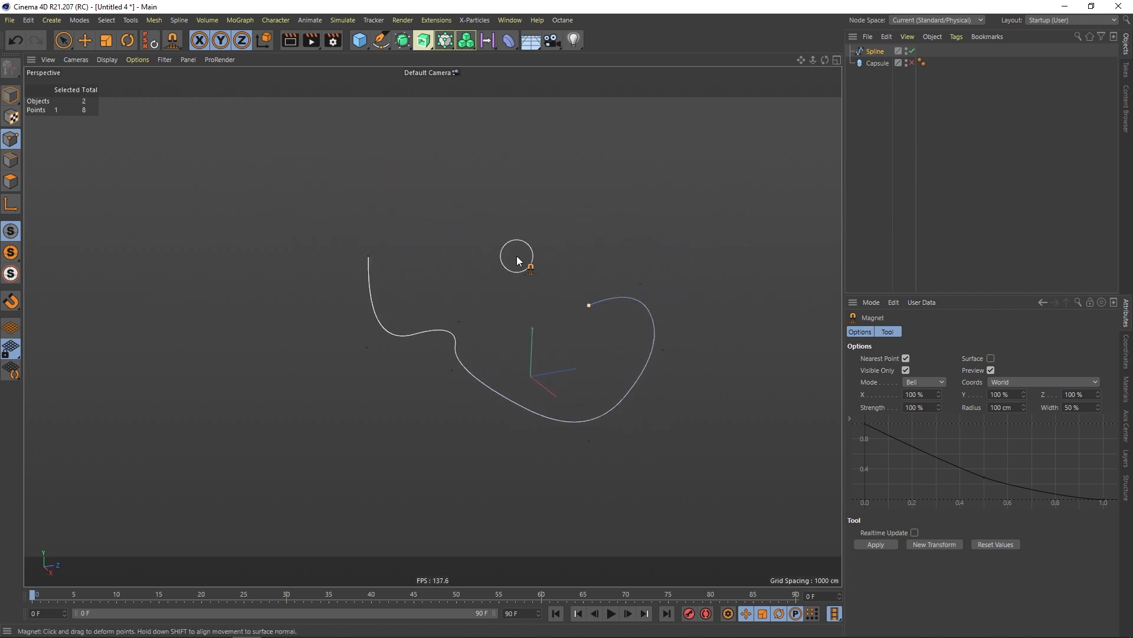
pyautogui.click(62, 41)
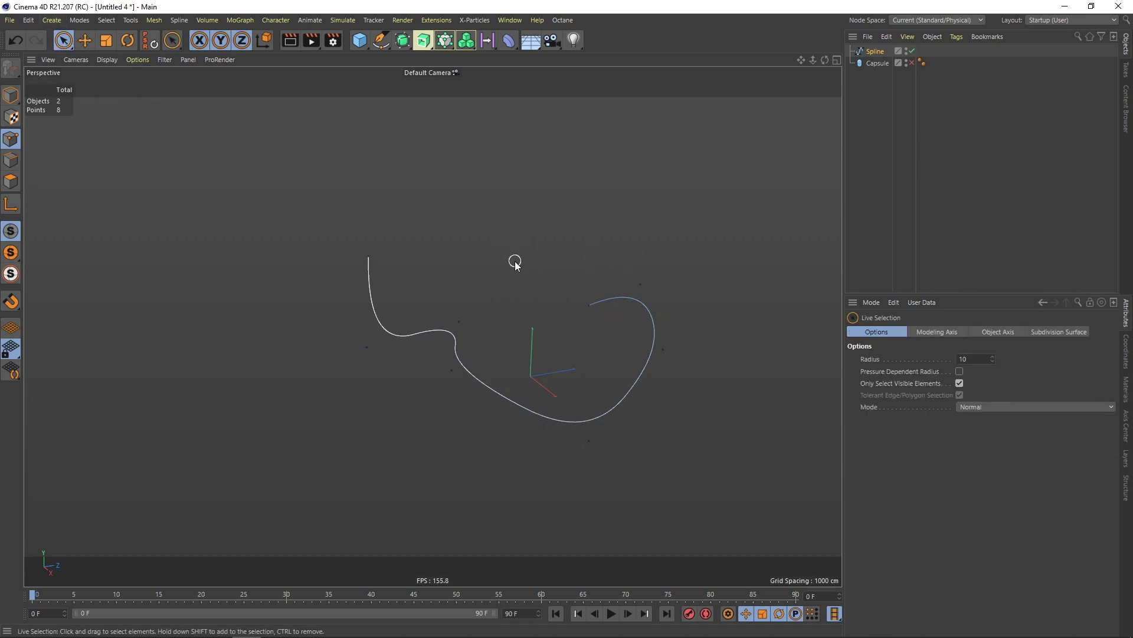
pyautogui.press('space')
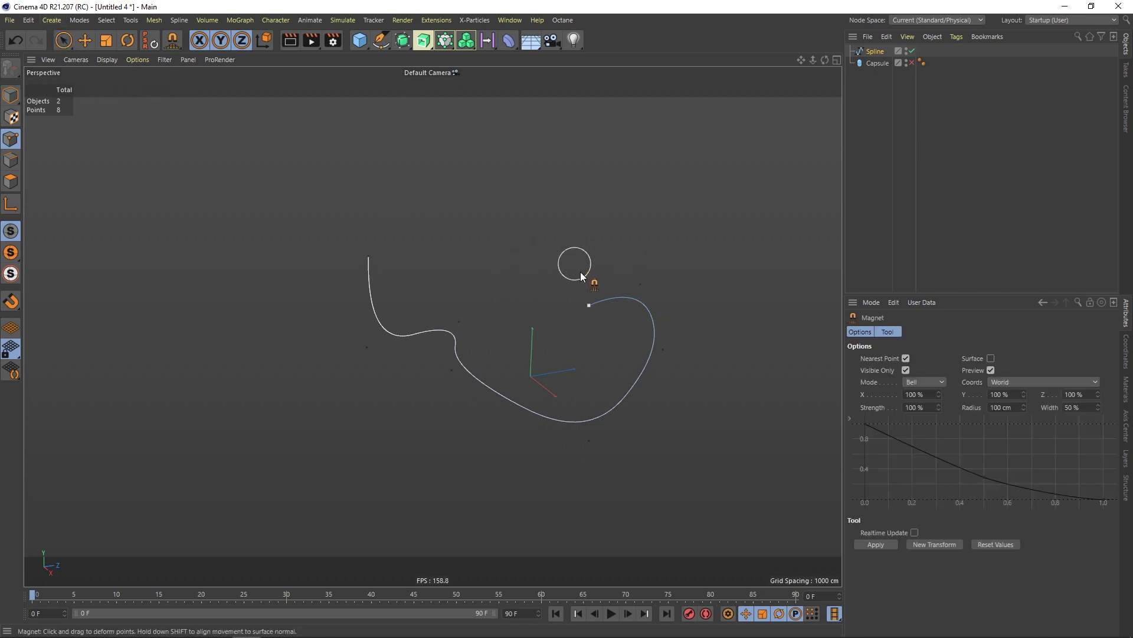
pyautogui.moveTo(640, 317)
pyautogui.keyDown('alt'); pyautogui.mouseDown()
pyautogui.moveTo(704, 338)
pyautogui.moveTo(719, 359)
pyautogui.moveTo(519, 283)
pyautogui.mouseUp(); pyautogui.keyUp('alt')
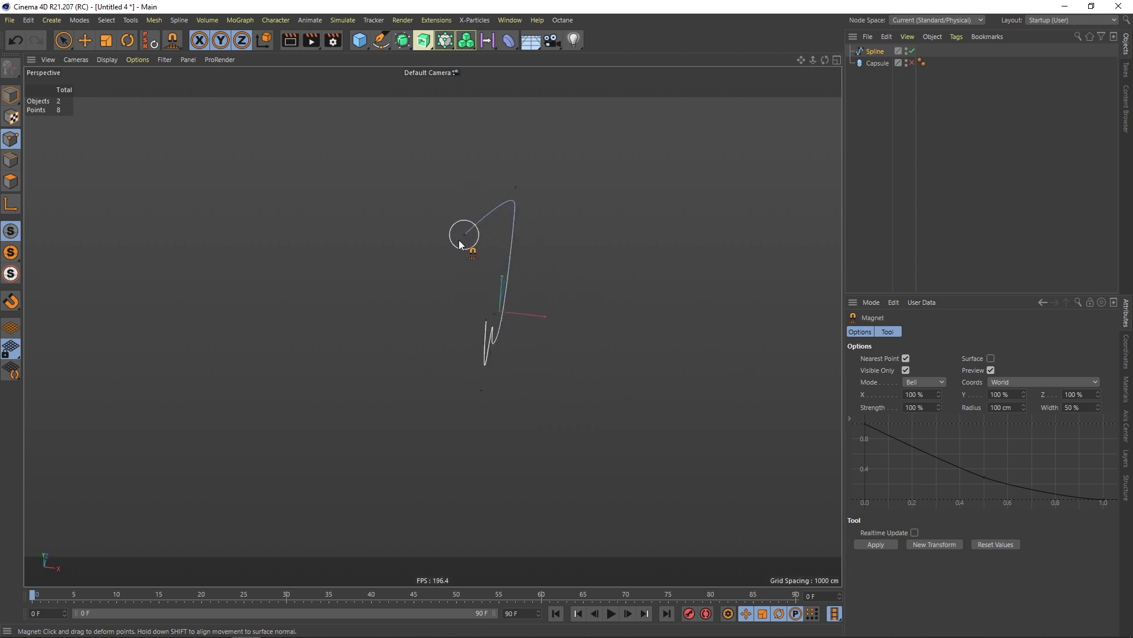
pyautogui.keyDown('alt'); pyautogui.moveTo(525, 248); pyautogui.dragTo(534, 301); pyautogui.keyUp('alt')
pyautogui.moveTo(490, 262); pyautogui.dragTo(472, 261)
pyautogui.keyDown('alt'); pyautogui.moveTo(483, 295); pyautogui.dragTo(455, 296); pyautogui.keyUp('alt')
# Delete the point forming the extra bend in the spline's wavy half and the end point on that side.
pyautogui.press('space')
pyautogui.click(480, 289)
pyautogui.press('Delete')
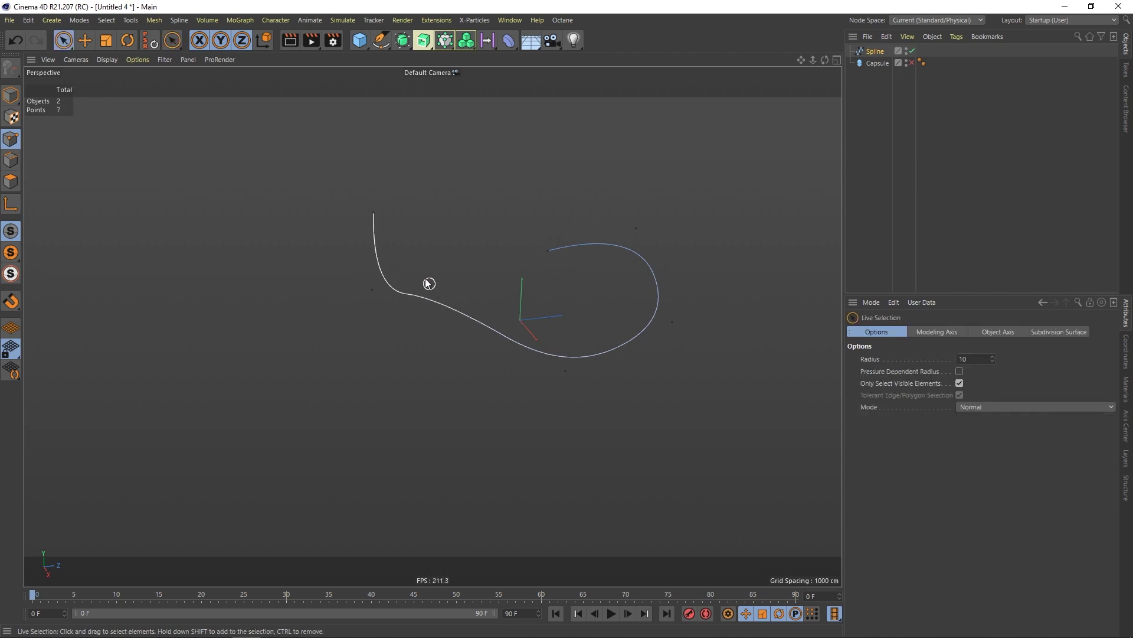
pyautogui.click(374, 214)
pyautogui.press('Delete')
# Reshape the remaining spline points with the Magnet tool into a smooth, open, rounded 3D curve curling up at both ends.
pyautogui.press('space')
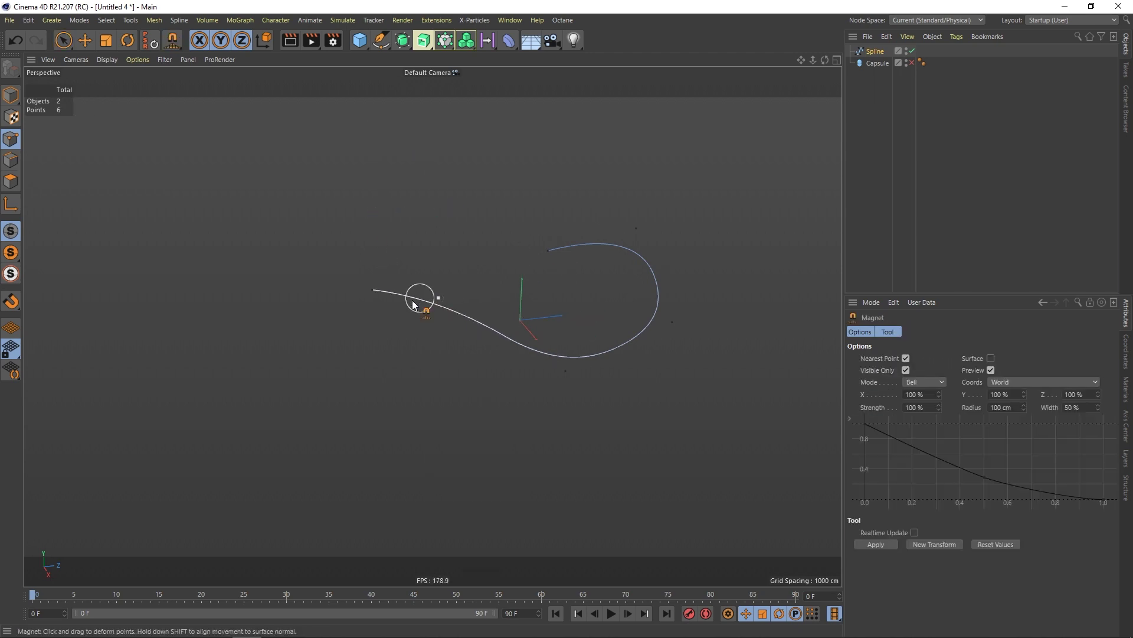
pyautogui.moveTo(374, 289); pyautogui.dragTo(431, 253)
pyautogui.moveTo(437, 298); pyautogui.dragTo(426, 326)
pyautogui.keyDown('alt'); pyautogui.moveTo(526, 335); pyautogui.dragTo(467, 363); pyautogui.keyUp('alt')
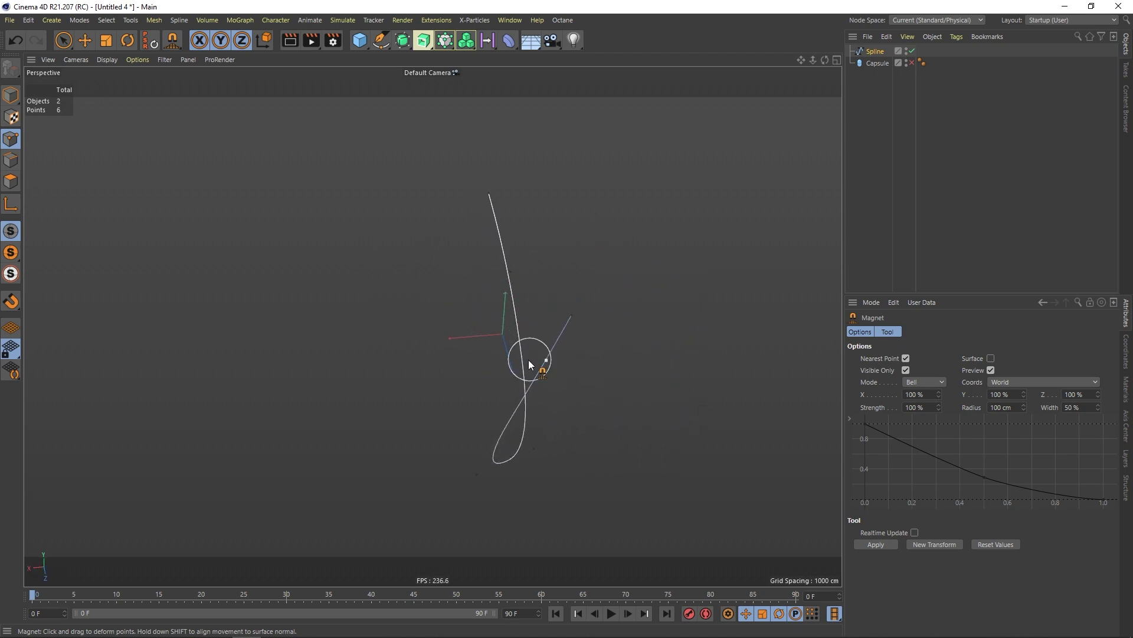
pyautogui.moveTo(515, 278); pyautogui.dragTo(583, 277)
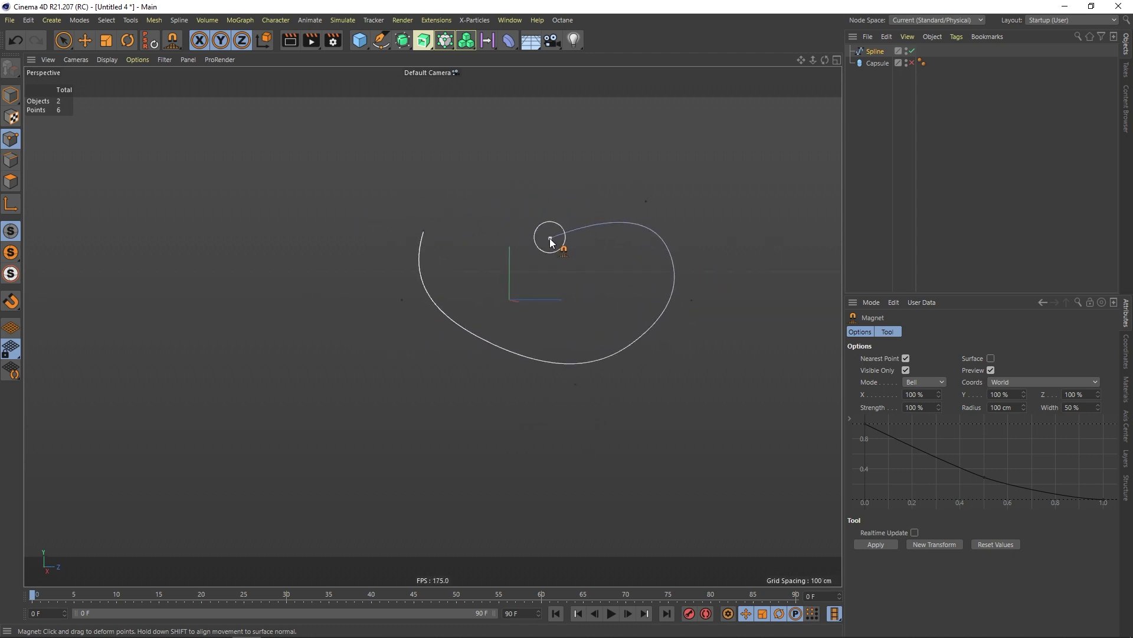
pyautogui.moveTo(549, 237); pyautogui.dragTo(613, 217)
pyautogui.keyDown('alt'); pyautogui.moveTo(578, 261); pyautogui.dragTo(556, 310, button='middle'); pyautogui.keyUp('alt')
pyautogui.moveTo(593, 262); pyautogui.dragTo(557, 259)
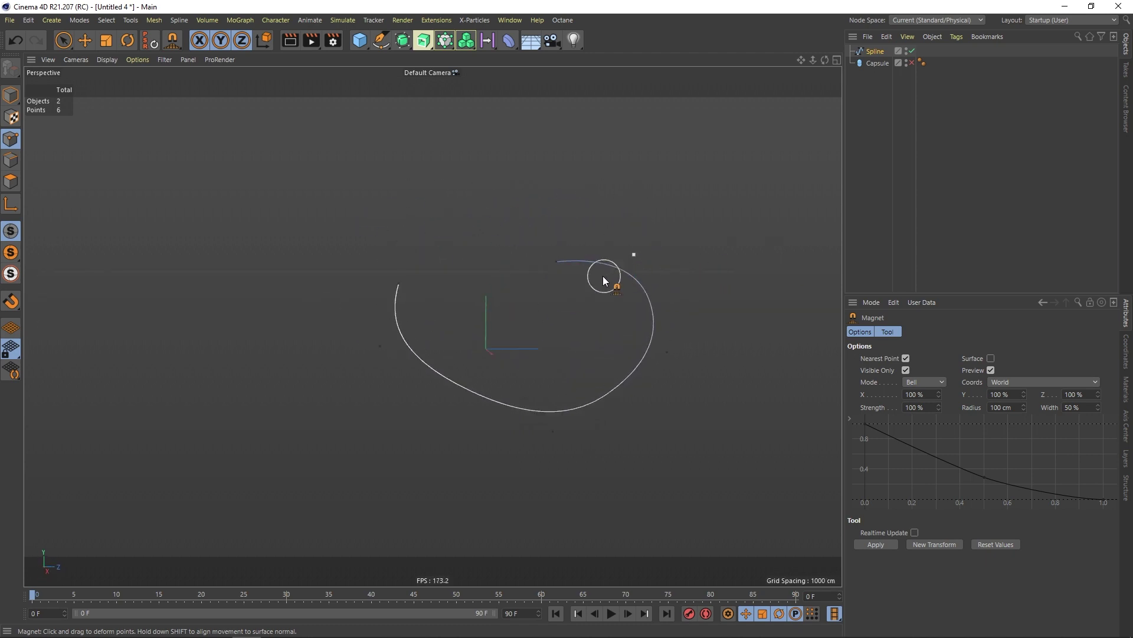
# Re-enable the capsule and select it in Model mode.
pyautogui.click(901, 76)
pyautogui.click(912, 62)
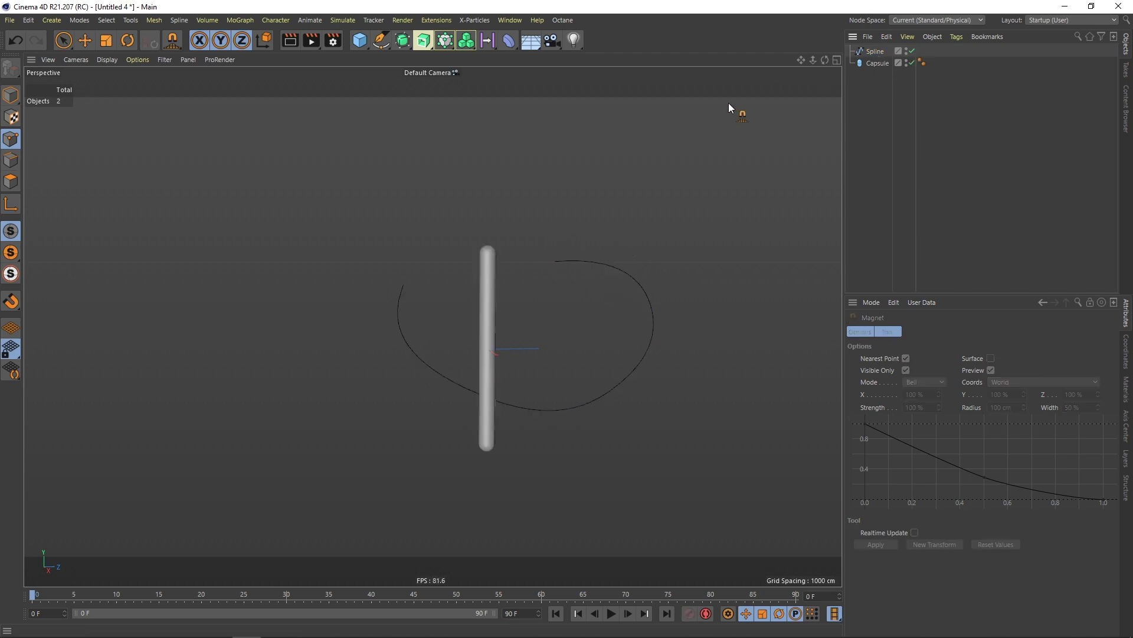
pyautogui.scroll(2, 486, 399)
pyautogui.moveTo(65, 43); pyautogui.dragTo(90, 57)
pyautogui.click(876, 63)
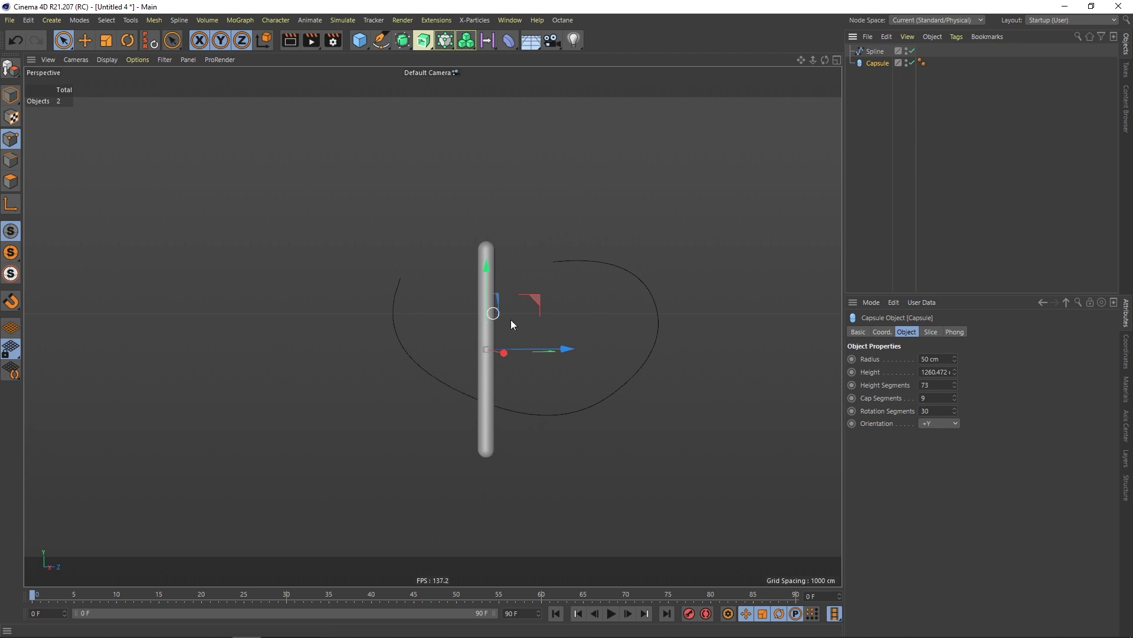
pyautogui.click(10, 94)
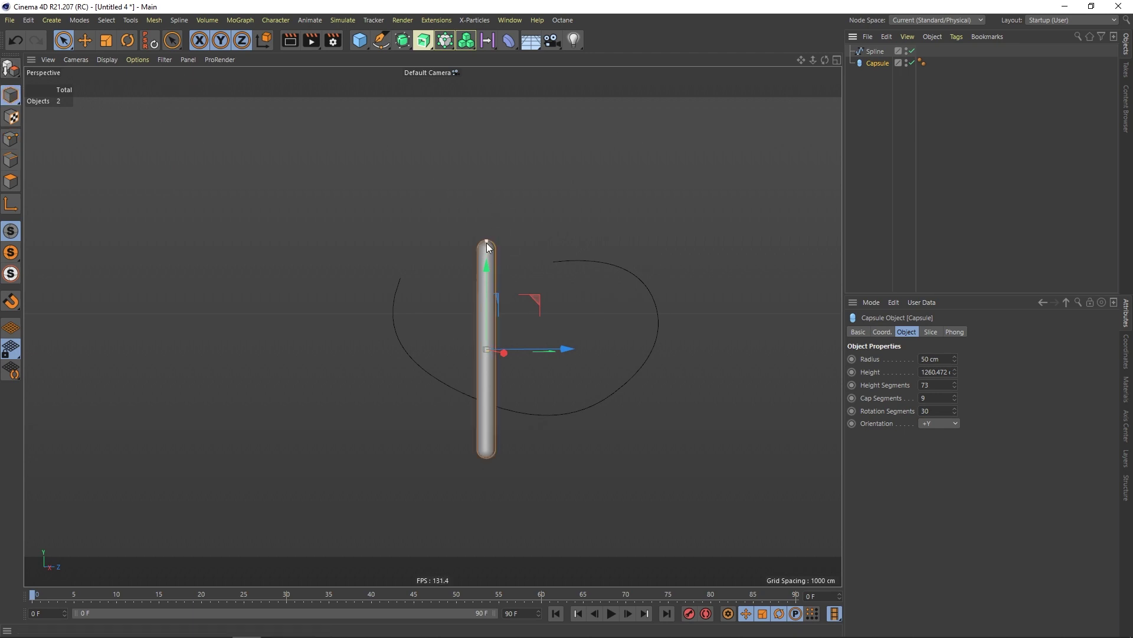
# Lengthen the capsule to about 1875 cm and set its radius to 84 cm.
pyautogui.moveTo(486, 240); pyautogui.dragTo(487, 187)
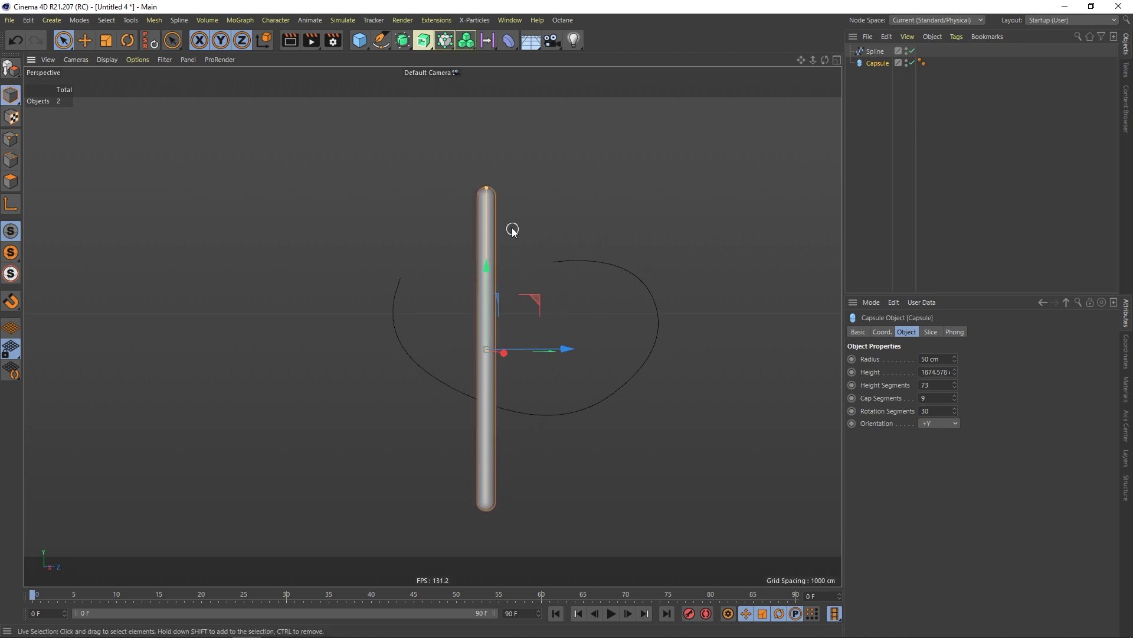
pyautogui.click(955, 356)
pyautogui.moveTo(954, 359); pyautogui.dragTo(951, 338)
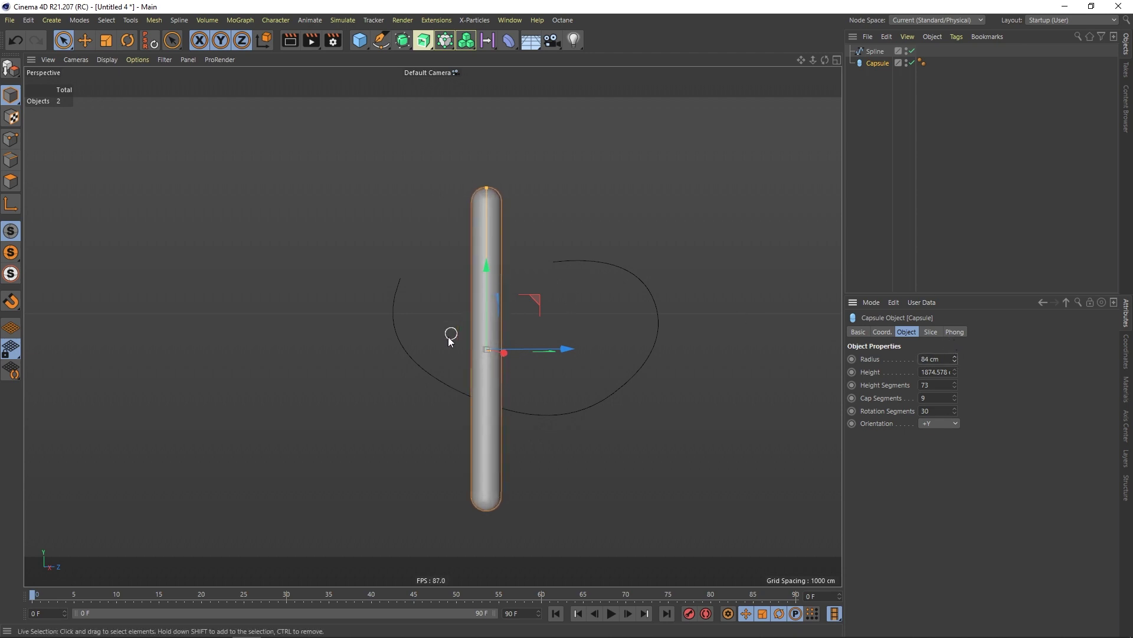
pyautogui.keyDown('alt'); pyautogui.moveTo(451, 340); pyautogui.dragTo(491, 335); pyautogui.keyUp('alt')
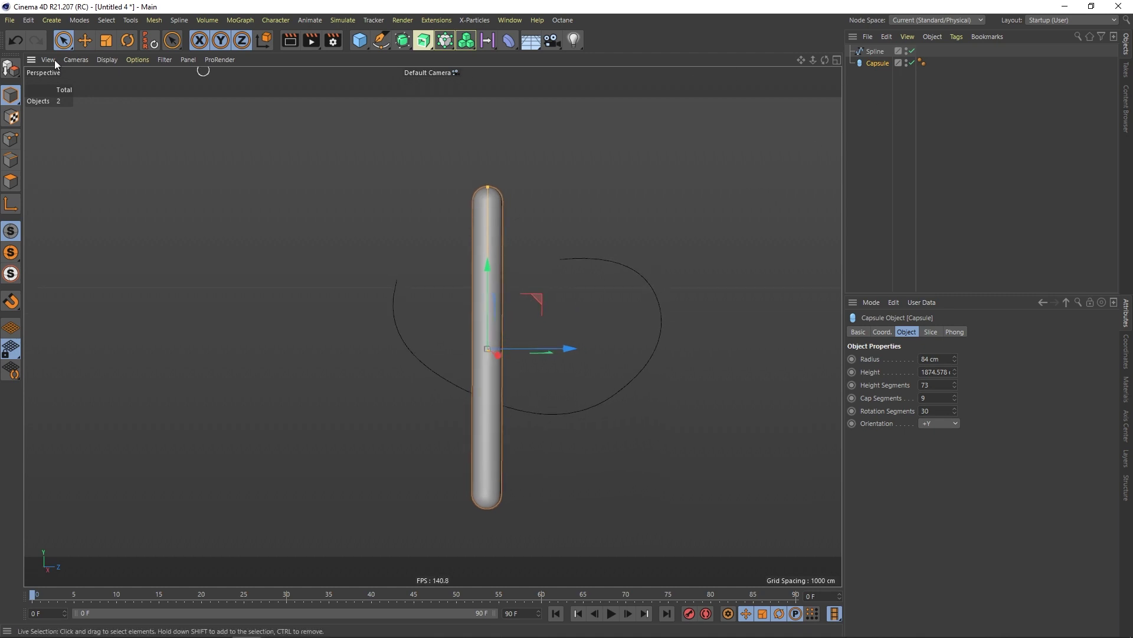
# Add a Spline Wrap deformer as a child of the capsule and assign the drawn spline as its path.
pyautogui.click(508, 40)
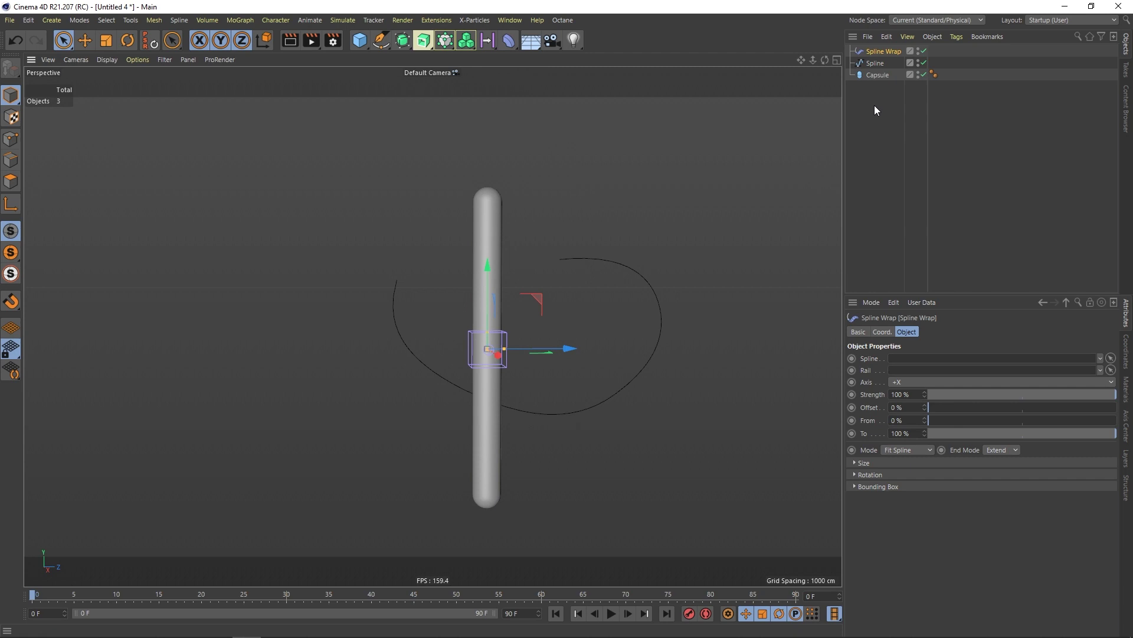
pyautogui.moveTo(891, 50); pyautogui.dragTo(899, 360)
pyautogui.keyDown('alt'); pyautogui.moveTo(496, 332); pyautogui.dragTo(526, 325); pyautogui.keyUp('alt')
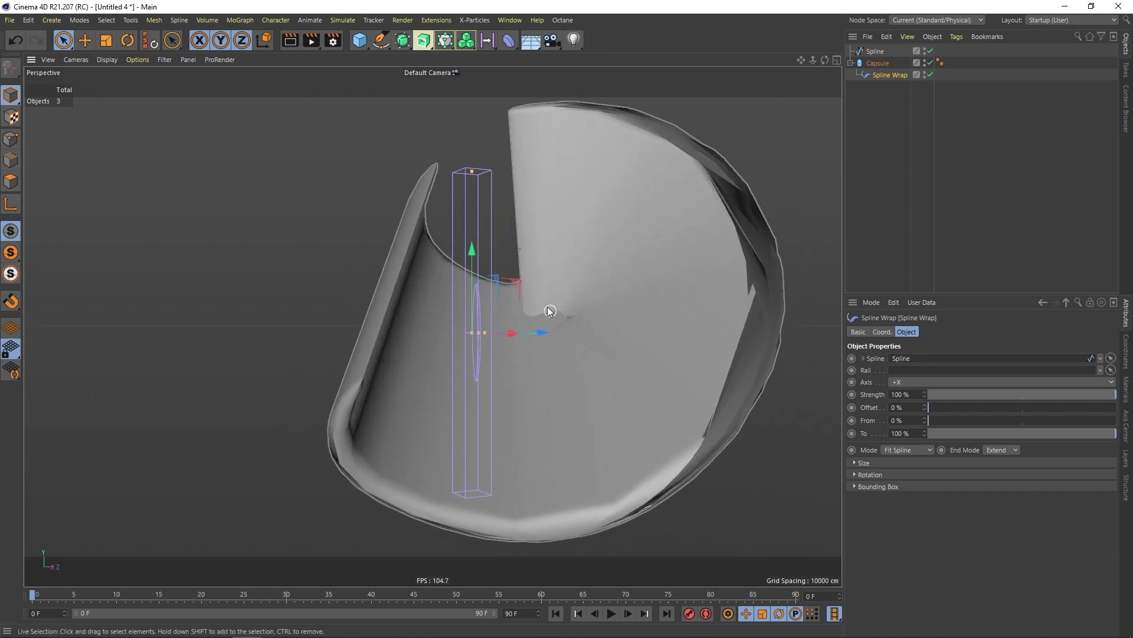
# Set the Spline Wrap's axis to +Y.
pyautogui.click(950, 381)
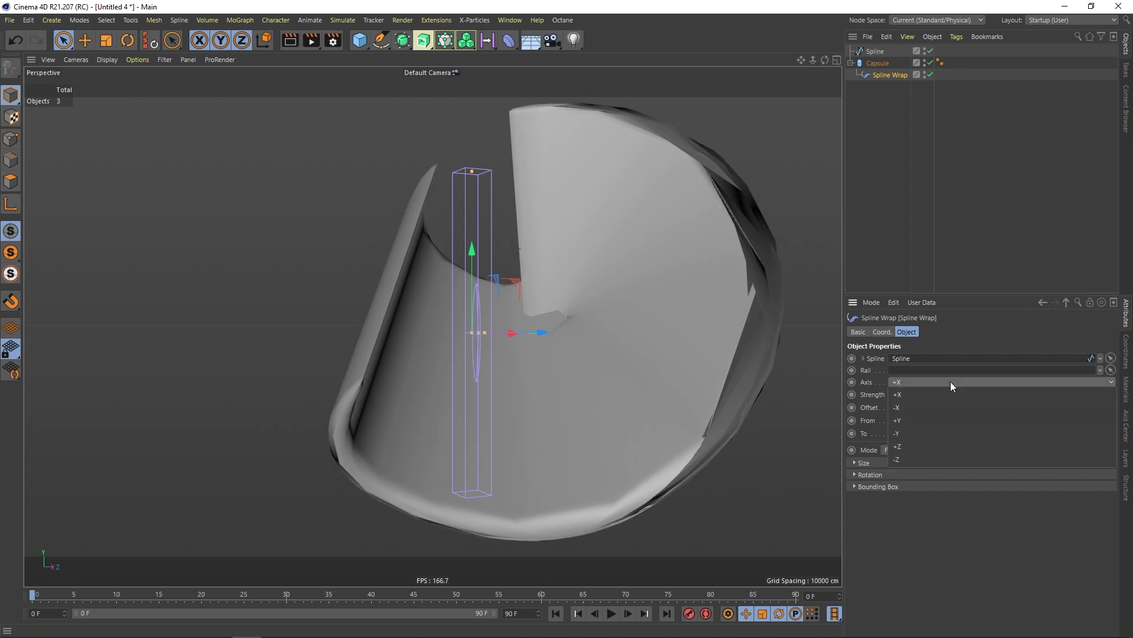
pyautogui.click(915, 421)
pyautogui.moveTo(540, 383)
pyautogui.keyDown('alt'); pyautogui.mouseDown()
pyautogui.moveTo(596, 380)
pyautogui.moveTo(572, 387)
pyautogui.moveTo(543, 373)
pyautogui.moveTo(465, 369)
pyautogui.moveTo(550, 373)
pyautogui.mouseUp(); pyautogui.keyUp('alt')
pyautogui.scroll(2, 539, 379)
pyautogui.scroll(-2, 539, 379)
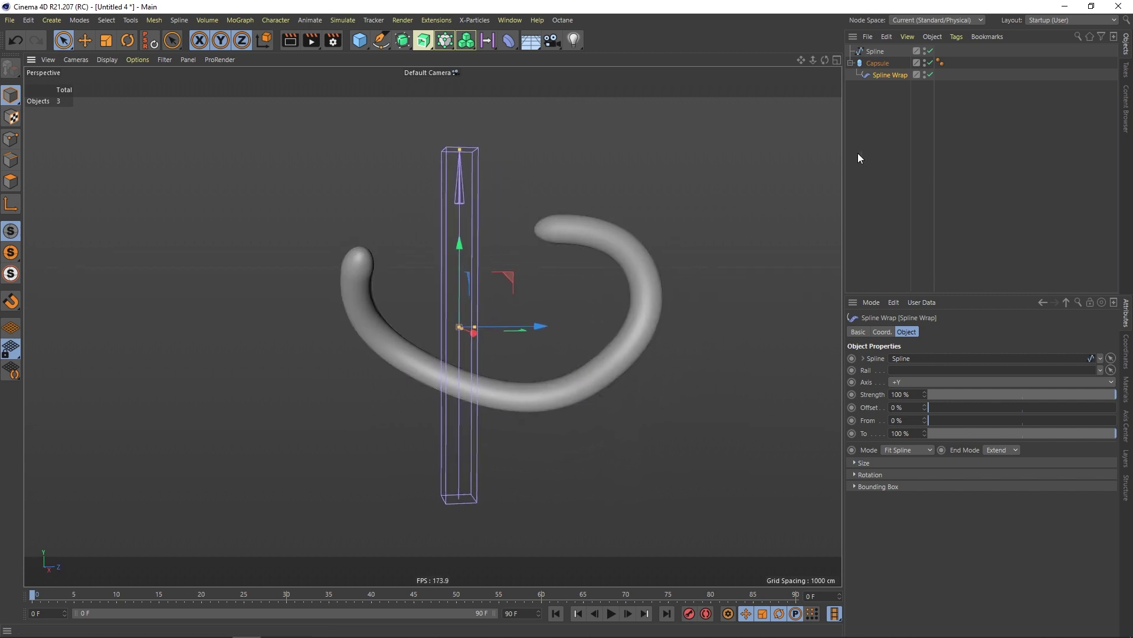
# Duplicate the spline to get a path for a second balloon.
pyautogui.click(868, 140)
pyautogui.click(851, 64)
pyautogui.keyDown('ctrl'); pyautogui.moveTo(876, 52); pyautogui.dragTo(877, 58); pyautogui.keyUp('ctrl')
pyautogui.click(64, 40)
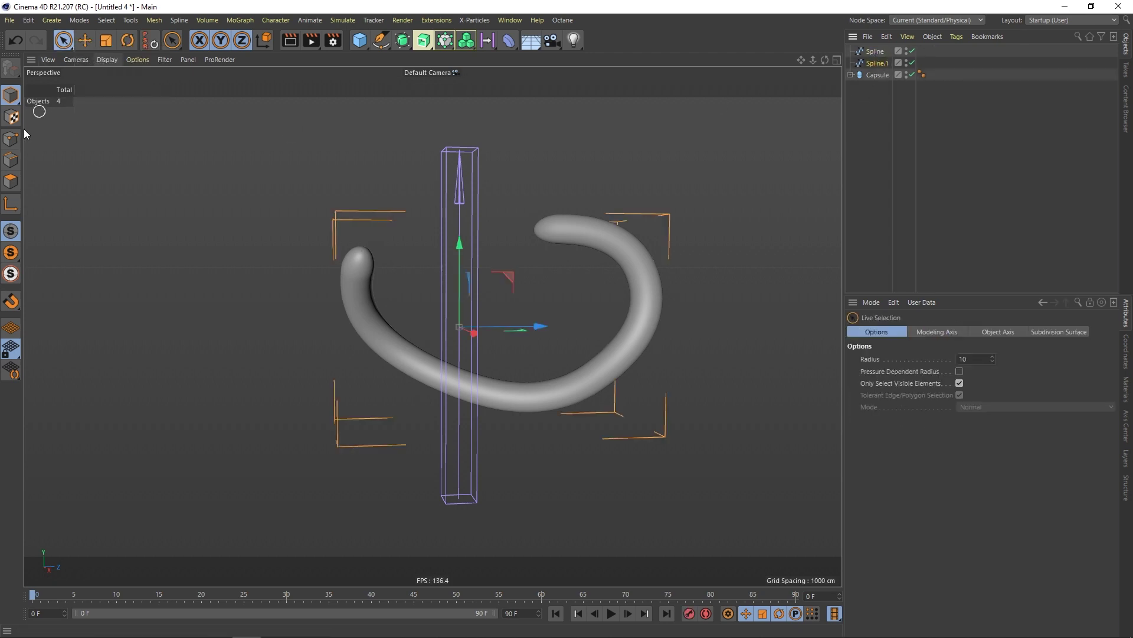
# In Points mode, pull the duplicated spline's curled end away from the first tube with the Magnet tool.
pyautogui.click(10, 139)
pyautogui.press('m')
pyautogui.press('i')
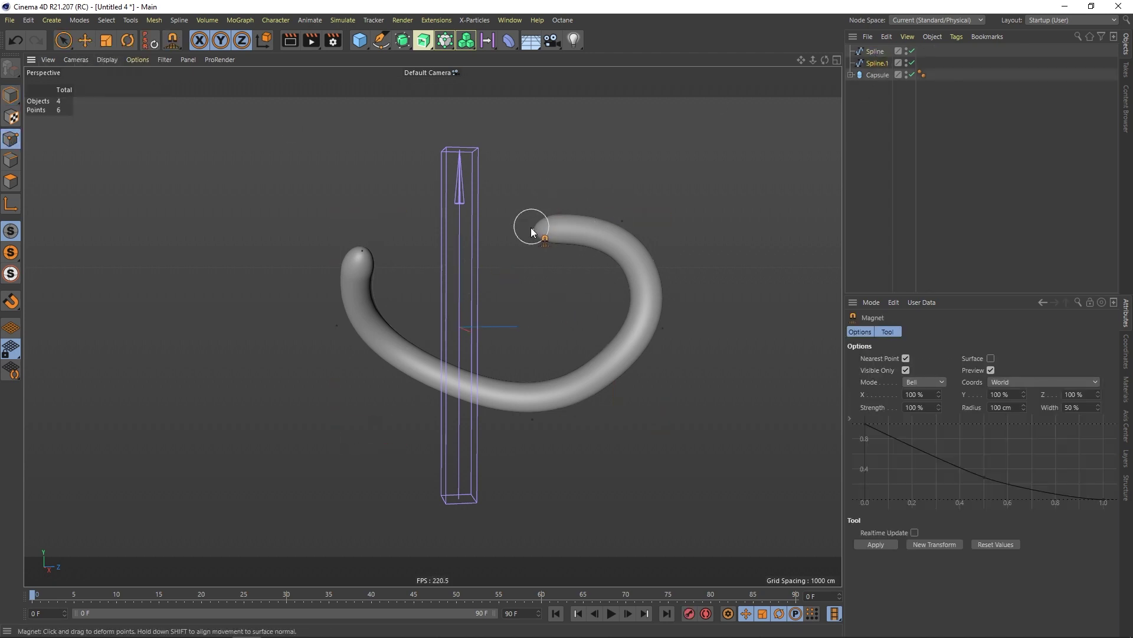
pyautogui.moveTo(642, 222); pyautogui.dragTo(659, 215)
pyautogui.moveTo(658, 268); pyautogui.dragTo(677, 267)
pyautogui.keyDown('alt'); pyautogui.moveTo(643, 271); pyautogui.dragTo(567, 265); pyautogui.keyUp('alt')
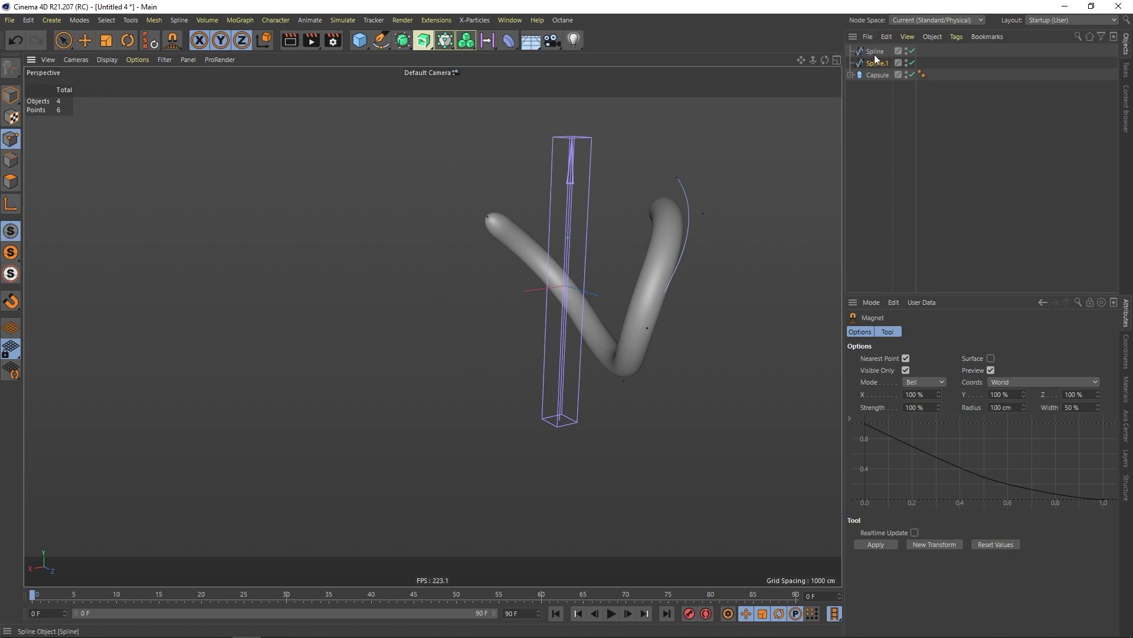
pyautogui.moveTo(873, 52); pyautogui.dragTo(878, 58)
pyautogui.press('Delete')
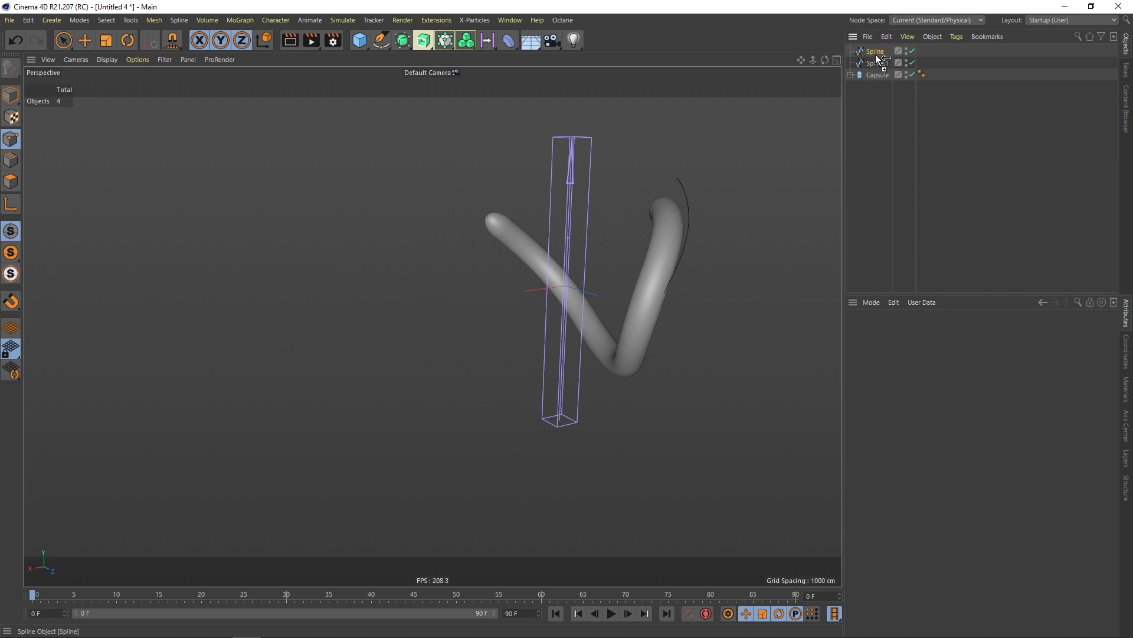
pyautogui.keyDown('ctrl'); pyautogui.moveTo(876, 54); pyautogui.dragTo(875, 61); pyautogui.keyUp('ctrl')
pyautogui.press('Delete')
# Duplicate the capsule with its Spline Wrap and assign Spline.1 as the path of the copied deformer.
pyautogui.keyDown('ctrl'); pyautogui.moveTo(878, 78); pyautogui.dragTo(905, 357); pyautogui.keyUp('ctrl')
pyautogui.click(851, 87)
pyautogui.click(884, 99)
pyautogui.keyDown('alt'); pyautogui.moveTo(703, 301); pyautogui.dragTo(749, 236); pyautogui.keyUp('alt')
# Adjust the curled end of Spline.1 with the Magnet tool to separate the second tube from the first.
pyautogui.click(877, 62)
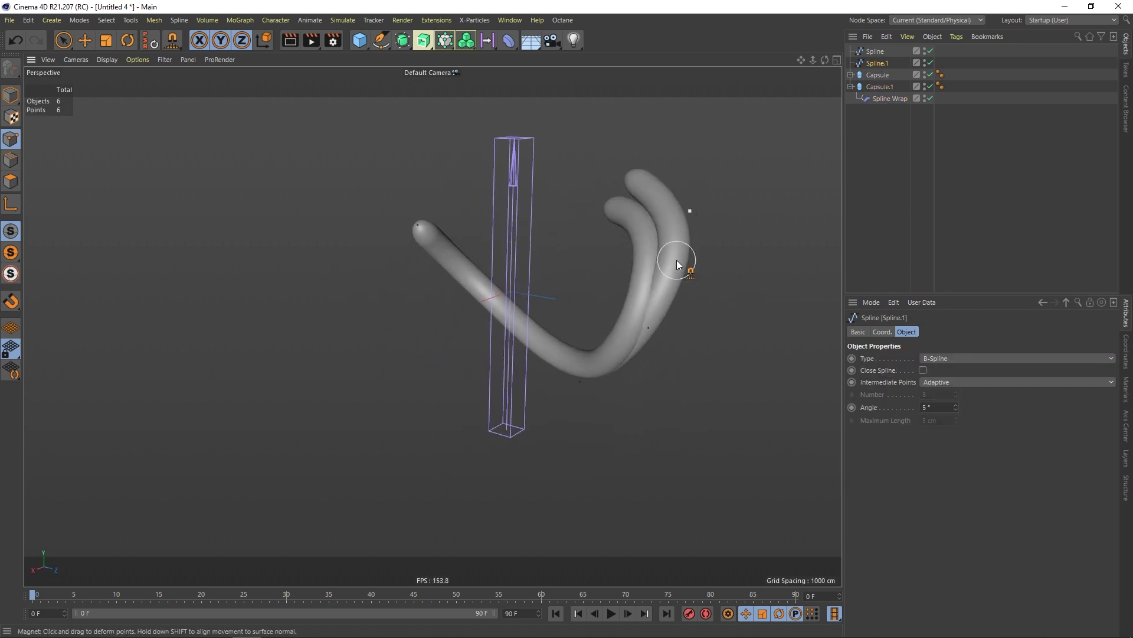
pyautogui.keyDown('alt'); pyautogui.moveTo(676, 259); pyautogui.dragTo(687, 208); pyautogui.keyUp('alt')
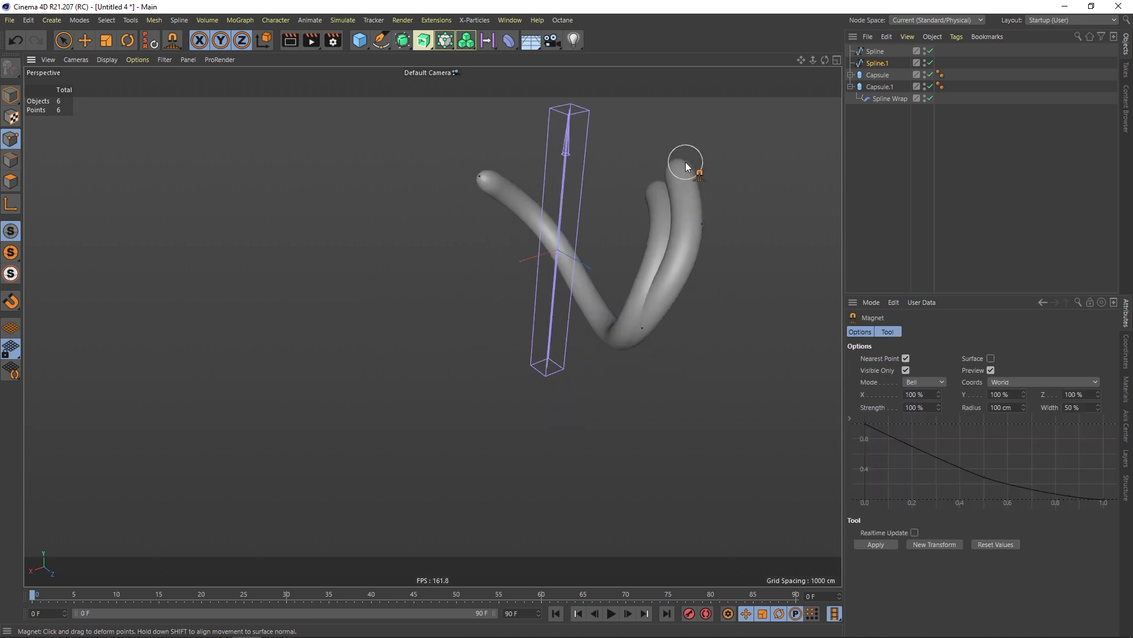
pyautogui.moveTo(685, 161); pyautogui.dragTo(694, 164)
pyautogui.keyDown('alt'); pyautogui.moveTo(643, 223); pyautogui.dragTo(526, 235); pyautogui.keyUp('alt')
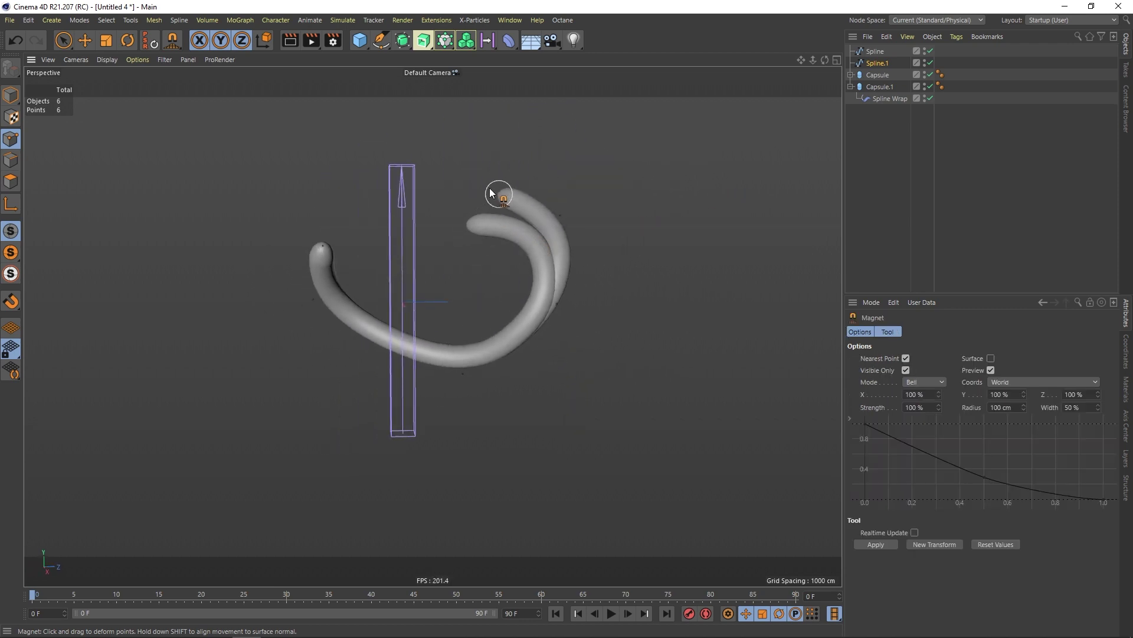
pyautogui.keyDown('alt'); pyautogui.moveTo(545, 273); pyautogui.dragTo(555, 304); pyautogui.keyUp('alt')
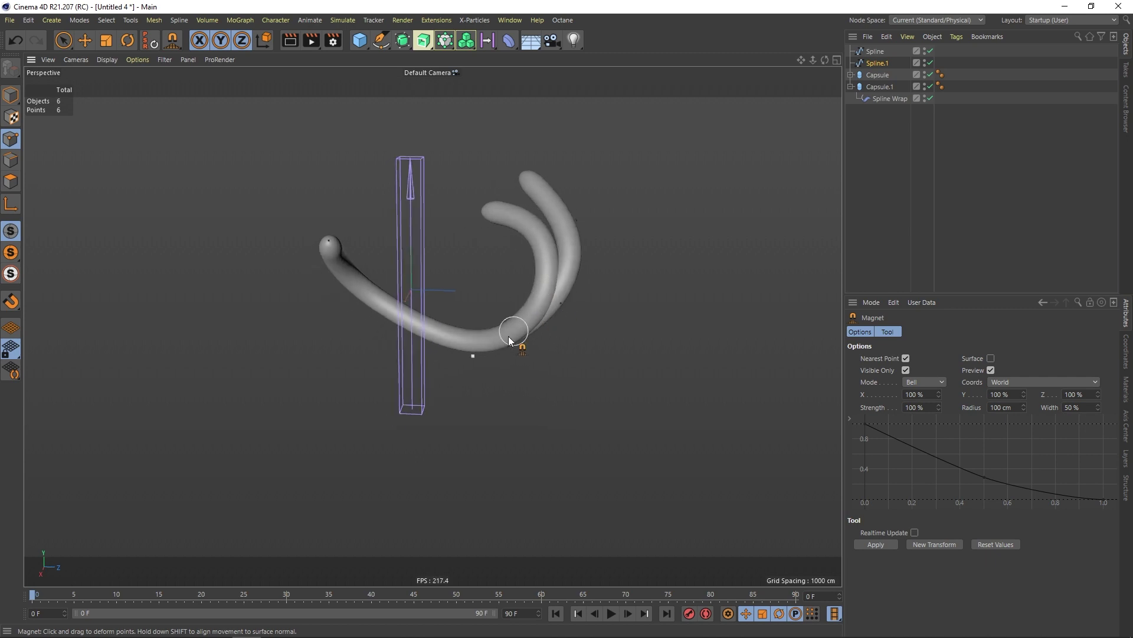
# Reshape the opposite end of Spline.1 with the Magnet tool so the second tube crosses and spreads away from the first.
pyautogui.keyDown('alt'); pyautogui.moveTo(493, 344); pyautogui.dragTo(565, 296, button='middle'); pyautogui.keyUp('alt')
pyautogui.keyDown('alt'); pyautogui.moveTo(566, 297); pyautogui.dragTo(590, 171); pyautogui.keyUp('alt')
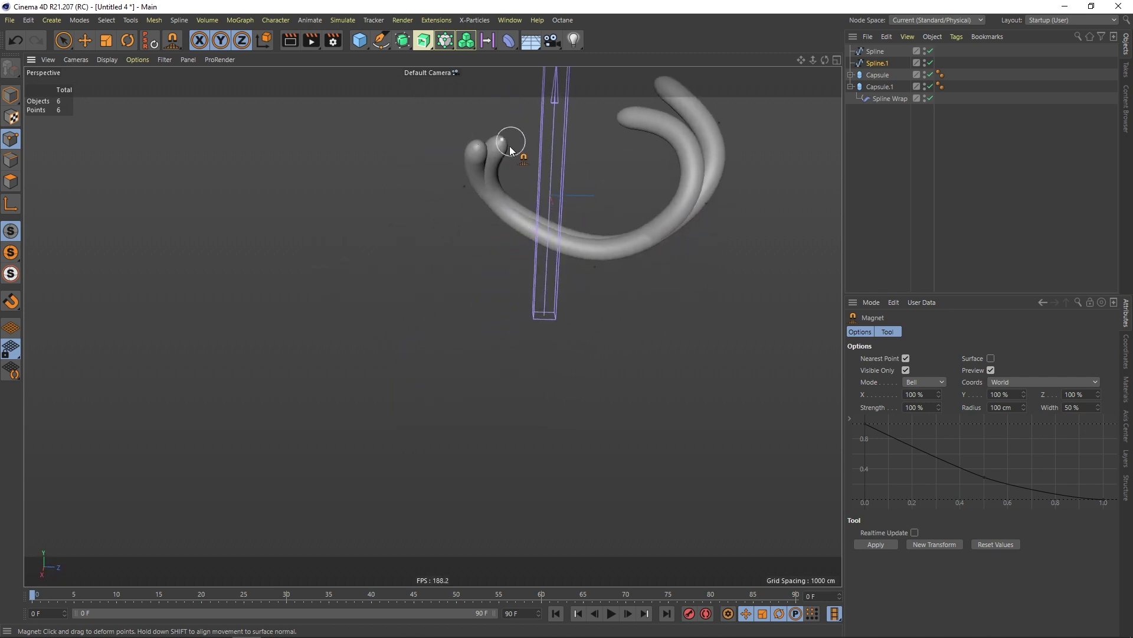
pyautogui.keyDown('alt'); pyautogui.moveTo(513, 147); pyautogui.dragTo(620, 185); pyautogui.keyUp('alt')
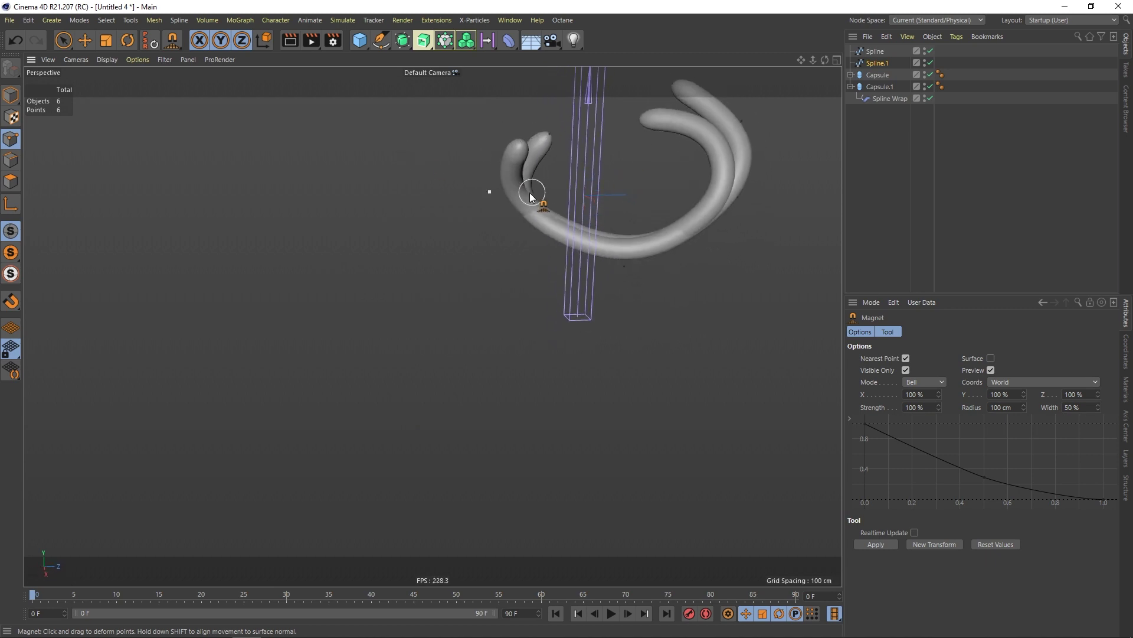
pyautogui.moveTo(498, 194); pyautogui.dragTo(523, 197)
pyautogui.moveTo(544, 139); pyautogui.dragTo(433, 216)
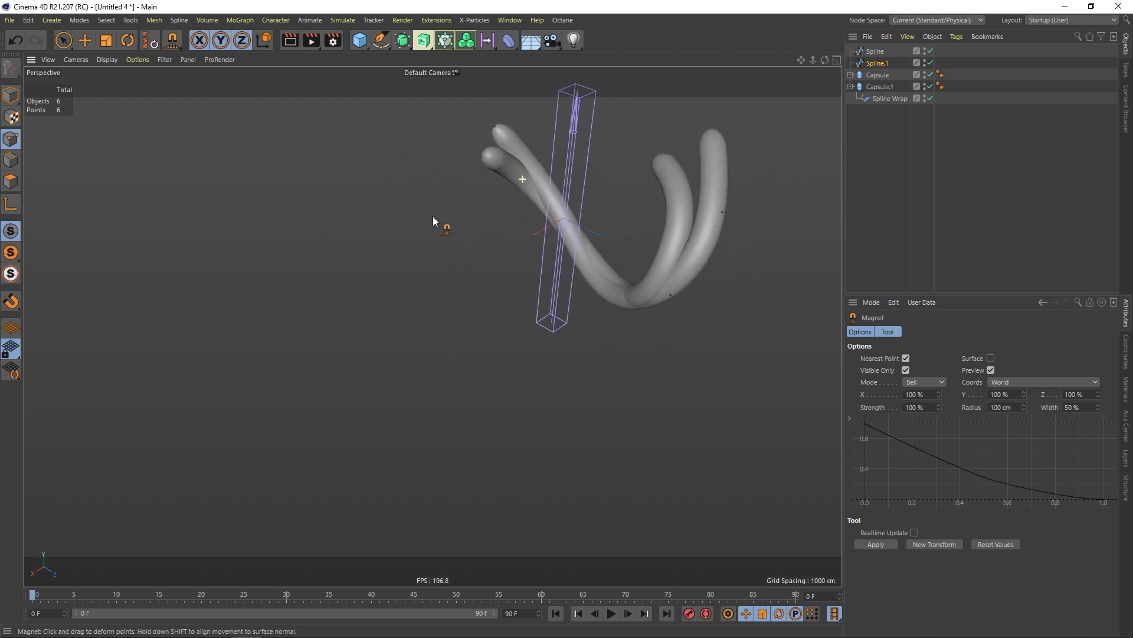
pyautogui.scroll(1, 507, 150)
pyautogui.moveTo(495, 120); pyautogui.dragTo(519, 114)
pyautogui.keyDown('alt'); pyautogui.moveTo(551, 177); pyautogui.dragTo(384, 168); pyautogui.keyUp('alt')
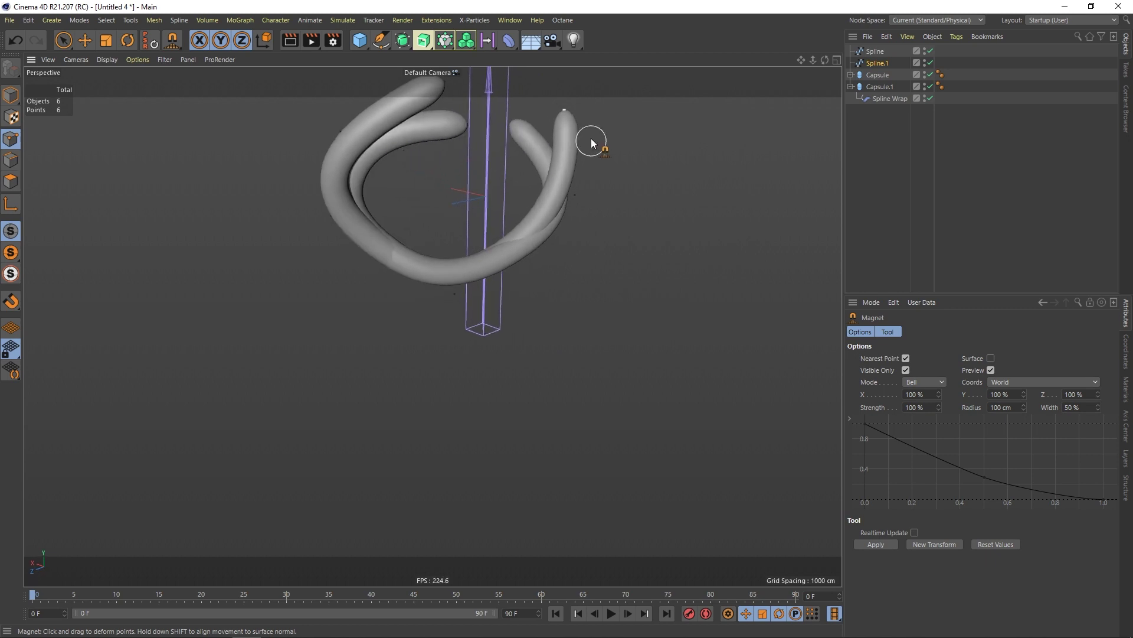
pyautogui.moveTo(563, 114); pyautogui.dragTo(764, 84)
# Duplicate Capsule.1 and Spline.1 together for a third balloon.
pyautogui.click(869, 137)
pyautogui.click(850, 86)
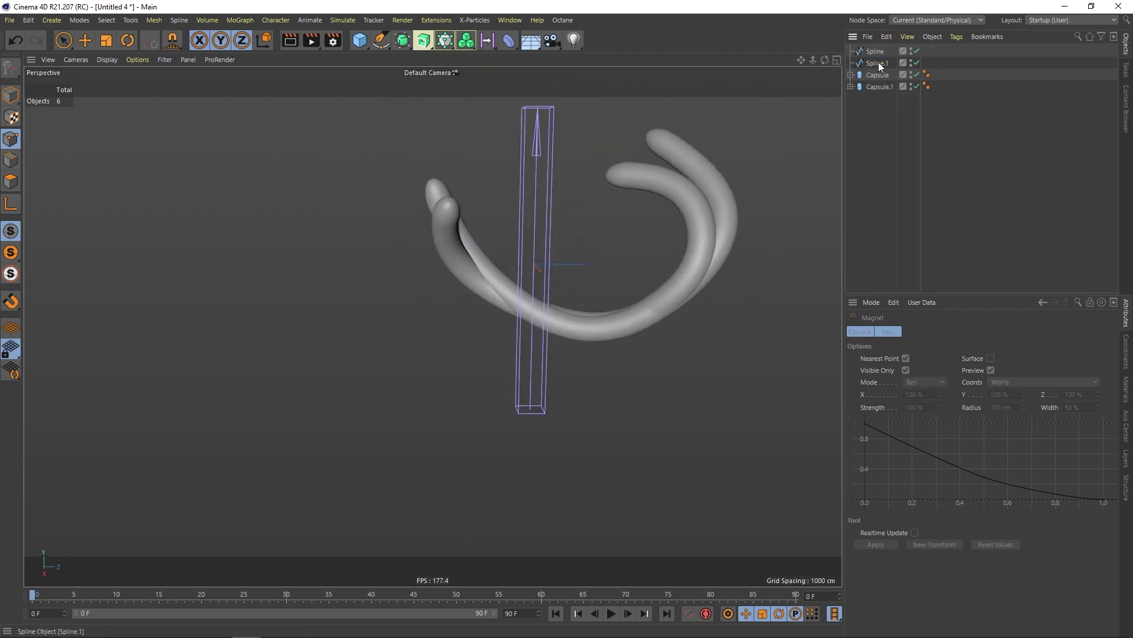
pyautogui.moveTo(879, 90); pyautogui.dragTo(883, 149)
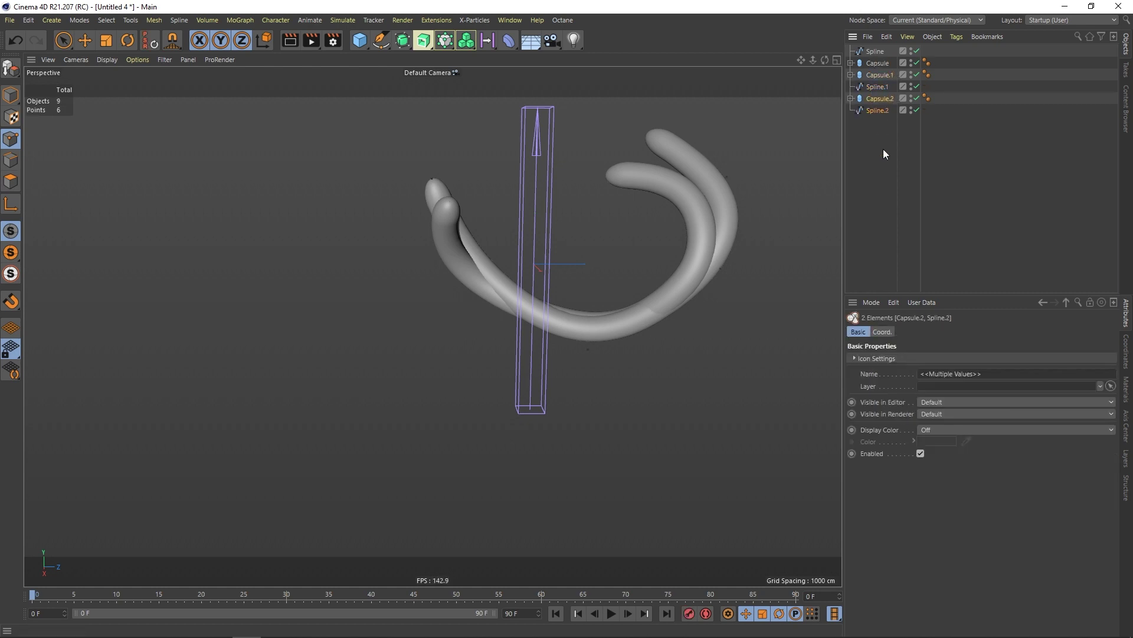
pyautogui.click(876, 135)
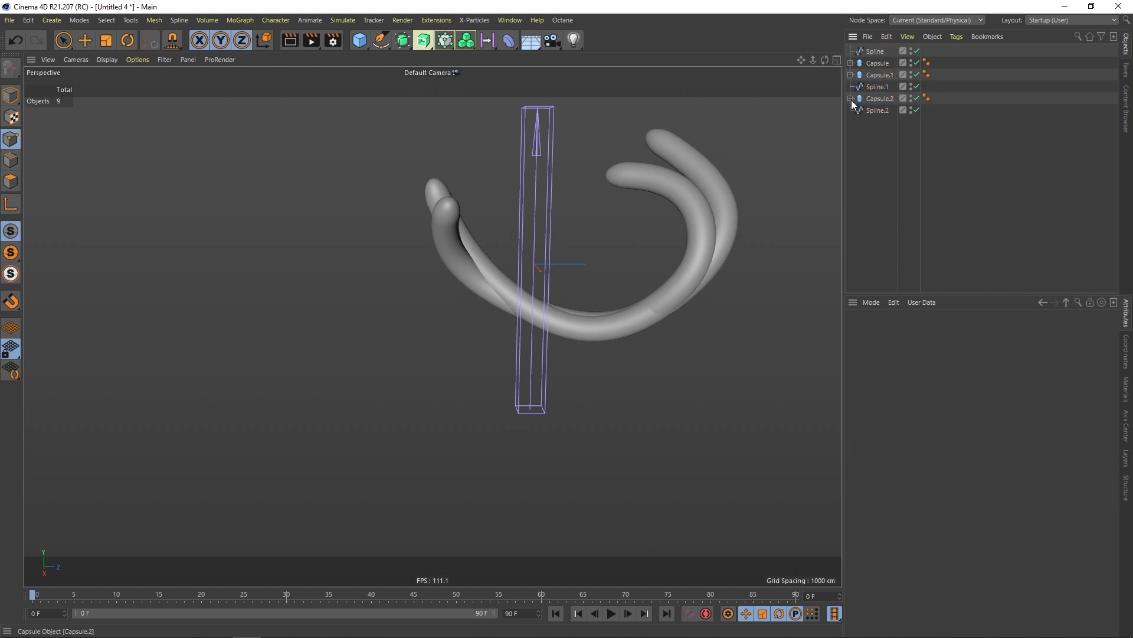
# Assign Spline.2 as the path of Capsule.2's Spline Wrap deformer.
pyautogui.click(851, 98)
pyautogui.click(877, 111)
pyautogui.moveTo(877, 122); pyautogui.dragTo(905, 359)
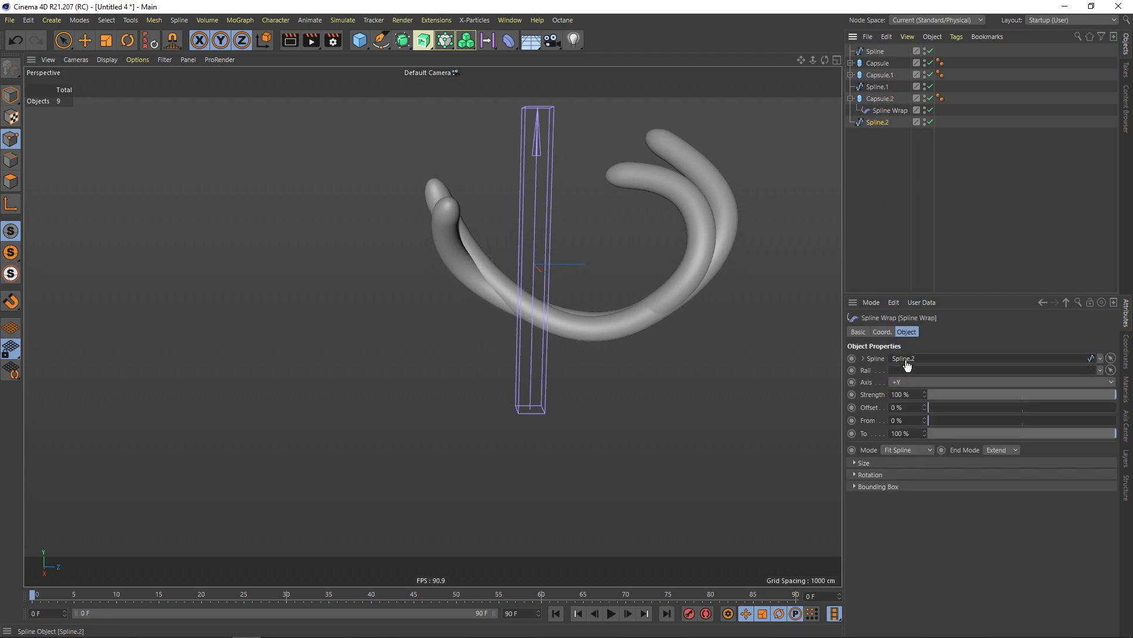
# Pull the curled end of Spline.2 away from the first two tubes with the Magnet tool.
pyautogui.click(877, 124)
pyautogui.click(621, 229)
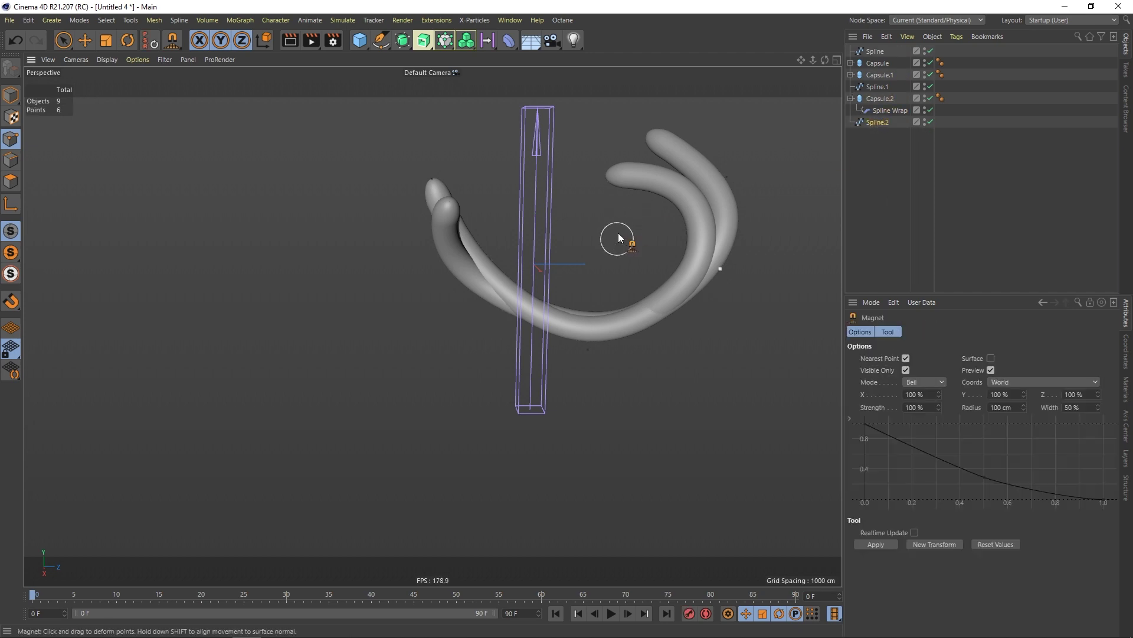
pyautogui.keyDown('alt'); pyautogui.moveTo(652, 164); pyautogui.dragTo(695, 130); pyautogui.keyUp('alt')
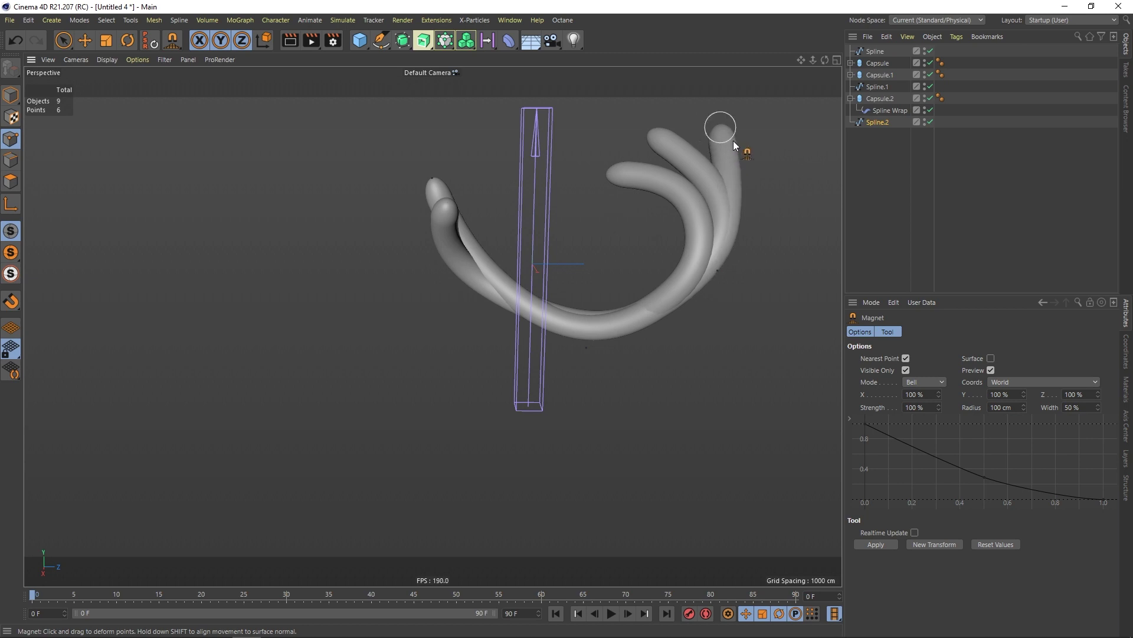
pyautogui.keyDown('alt'); pyautogui.moveTo(734, 189); pyautogui.dragTo(735, 207); pyautogui.keyUp('alt')
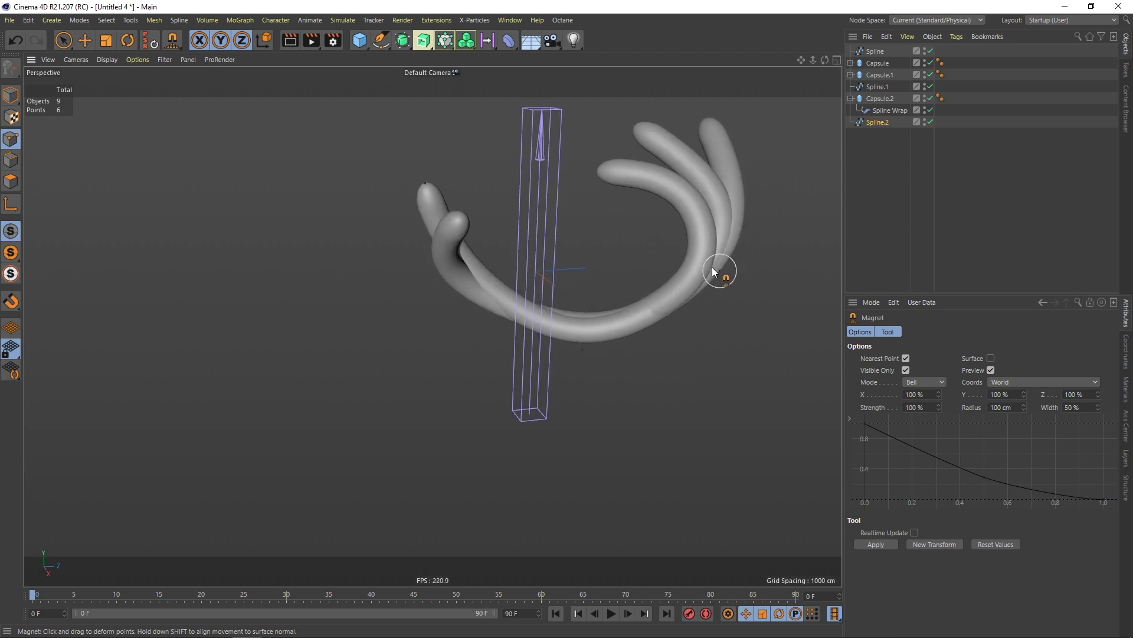
pyautogui.keyDown('alt'); pyautogui.moveTo(721, 270); pyautogui.dragTo(709, 242); pyautogui.keyUp('alt')
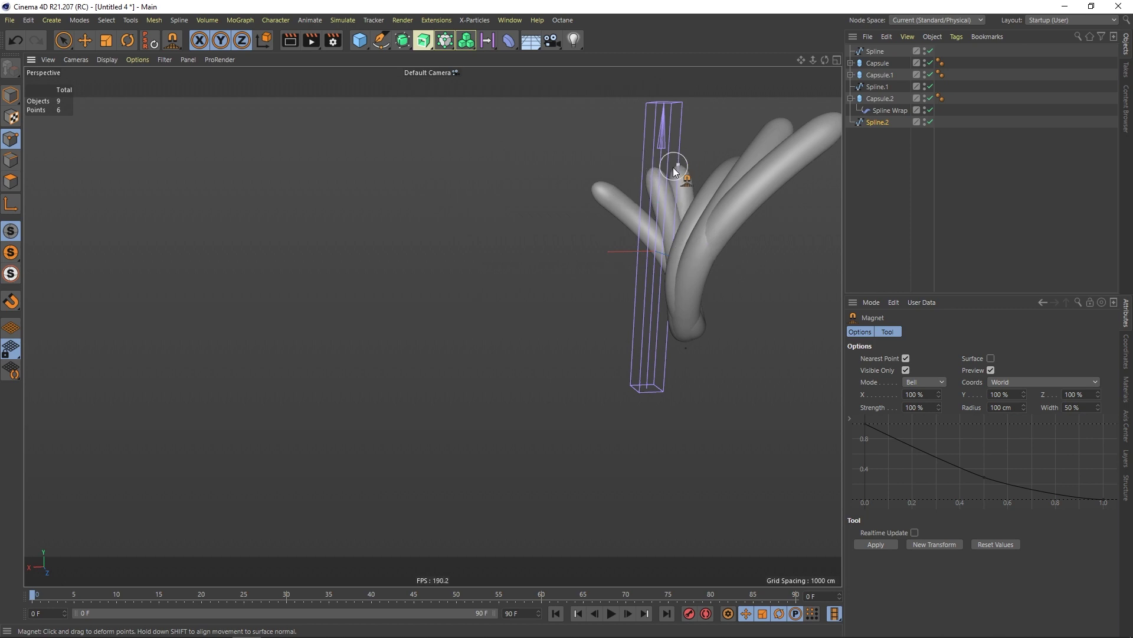
# Reshape the opposite end of Spline.2 with the Magnet tool so the third tube spreads outward from the other two.
pyautogui.keyDown('alt'); pyautogui.moveTo(679, 171); pyautogui.dragTo(700, 216); pyautogui.keyUp('alt')
pyautogui.moveTo(692, 164)
pyautogui.keyDown('alt'); pyautogui.mouseDown()
pyautogui.moveTo(686, 228)
pyautogui.moveTo(706, 274)
pyautogui.moveTo(658, 268)
pyautogui.moveTo(616, 312)
pyautogui.moveTo(632, 359)
pyautogui.moveTo(642, 306)
pyautogui.moveTo(625, 310)
pyautogui.moveTo(530, 193)
pyautogui.moveTo(620, 285)
pyautogui.moveTo(695, 287)
pyautogui.moveTo(693, 235)
pyautogui.mouseUp(); pyautogui.keyUp('alt')
pyautogui.moveTo(715, 146); pyautogui.dragTo(750, 217)
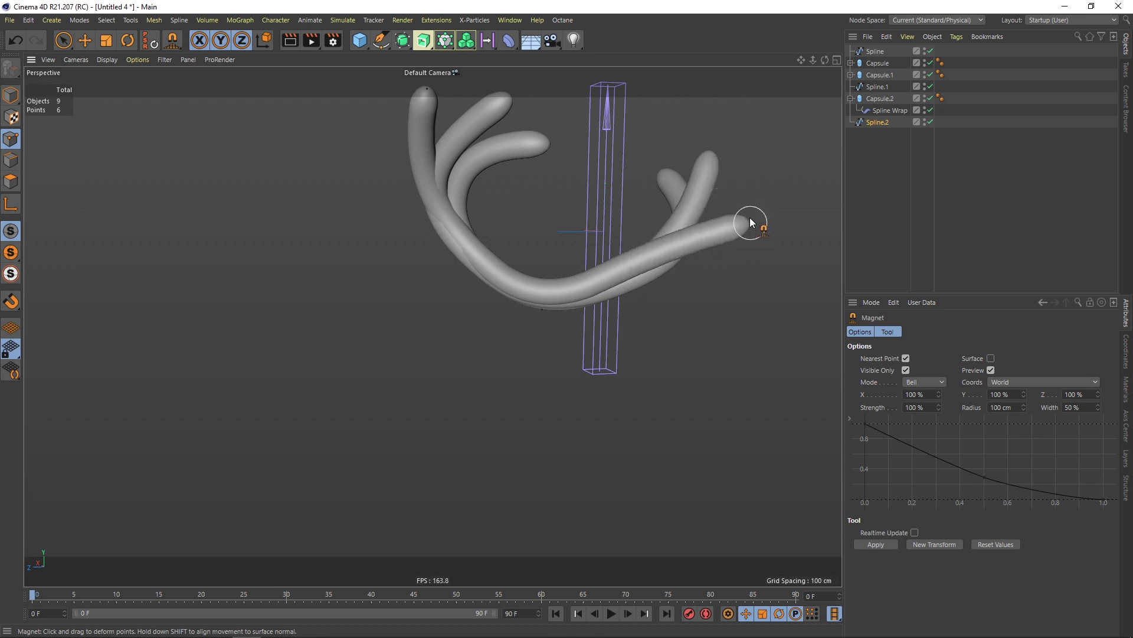
pyautogui.keyDown('alt'); pyautogui.moveTo(679, 252); pyautogui.dragTo(665, 216); pyautogui.keyUp('alt')
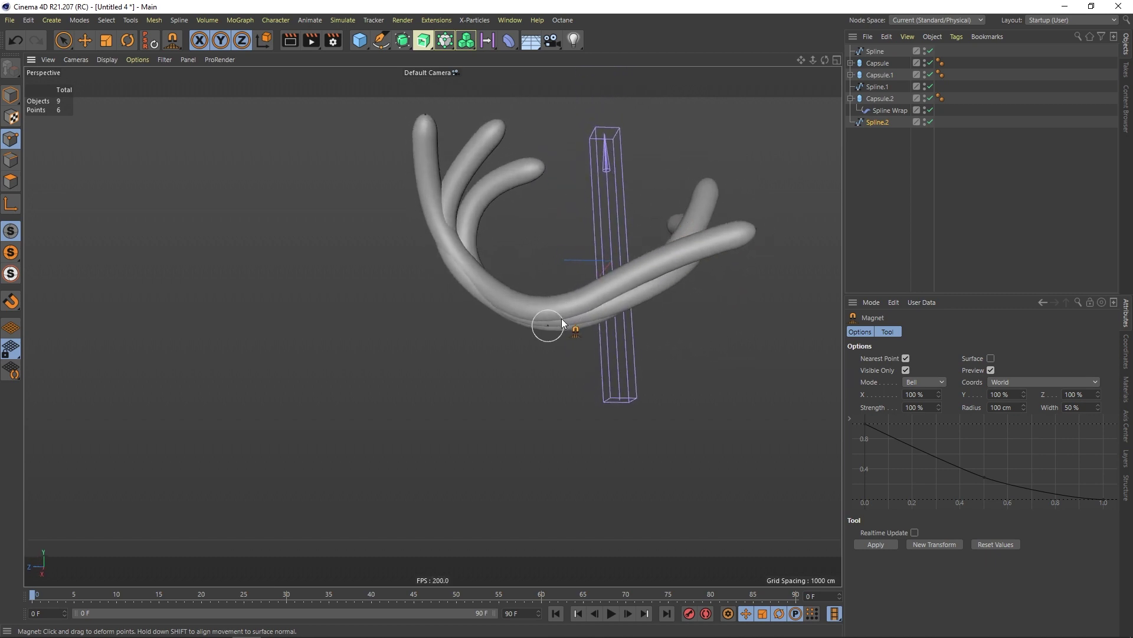
pyautogui.keyDown('alt'); pyautogui.moveTo(623, 292); pyautogui.dragTo(678, 187); pyautogui.keyUp('alt')
# Duplicate Capsule.2 and Spline.2 together and assign Spline.3 as the path of the copied Spline Wrap.
pyautogui.click(912, 175)
pyautogui.click(851, 98)
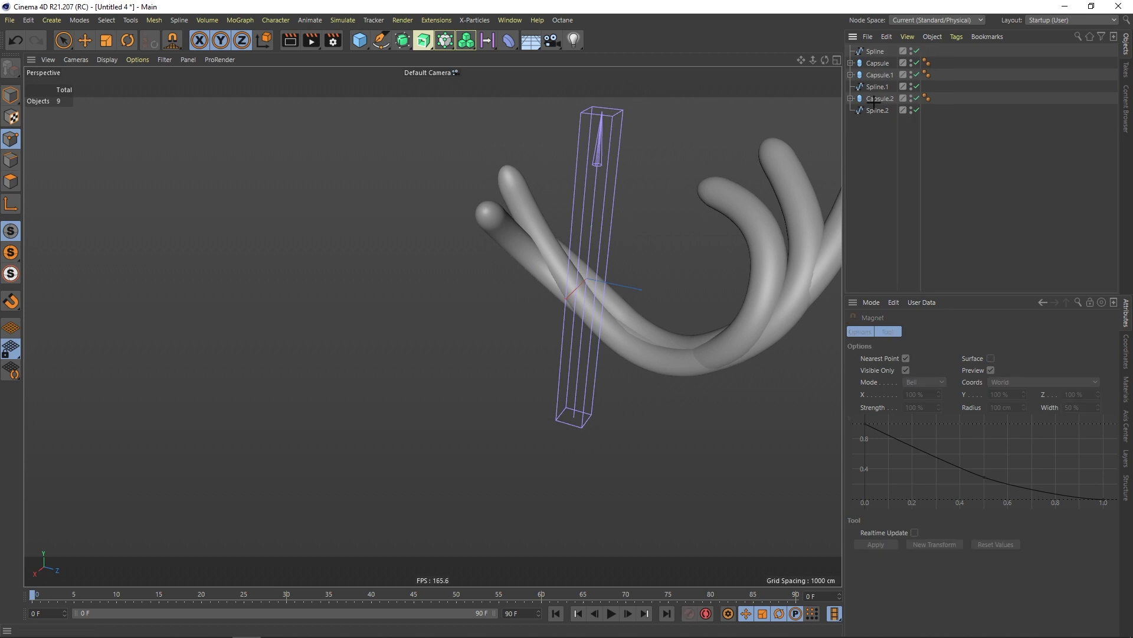
pyautogui.click(880, 99)
pyautogui.keyDown('ctrl'); pyautogui.click(878, 111); pyautogui.keyUp('ctrl')
pyautogui.keyDown('ctrl'); pyautogui.moveTo(879, 112); pyautogui.dragTo(876, 129); pyautogui.keyUp('ctrl')
pyautogui.click(850, 122)
pyautogui.click(888, 134)
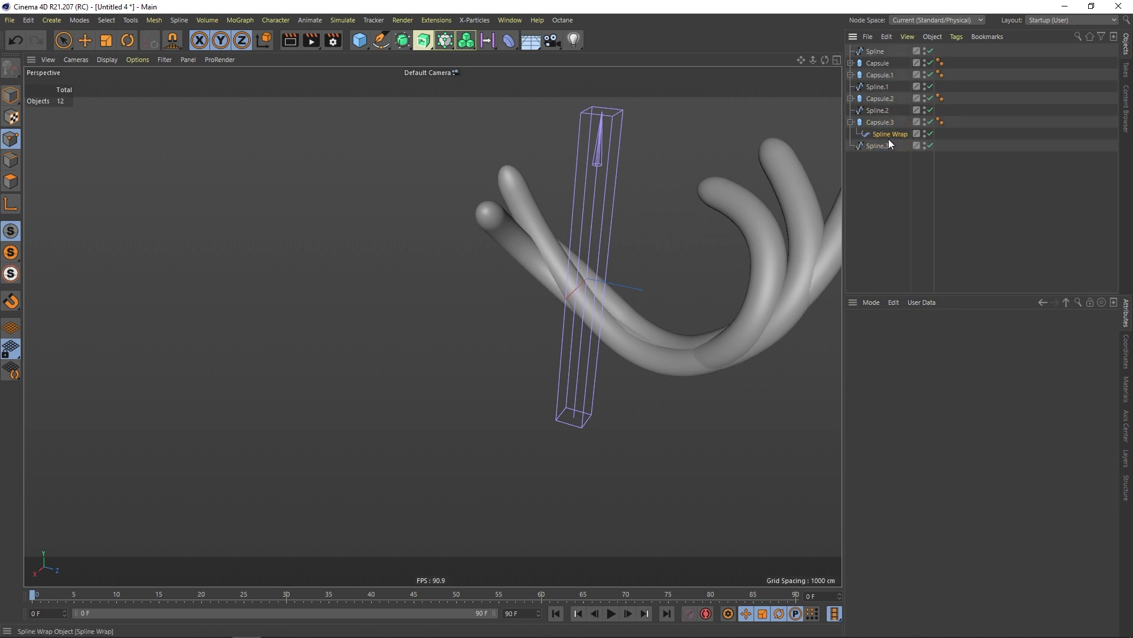
pyautogui.click(907, 332)
# Pull the upright end of Spline.3 down and outward with the Magnet tool to separate the fourth tube from the third.
pyautogui.click(885, 146)
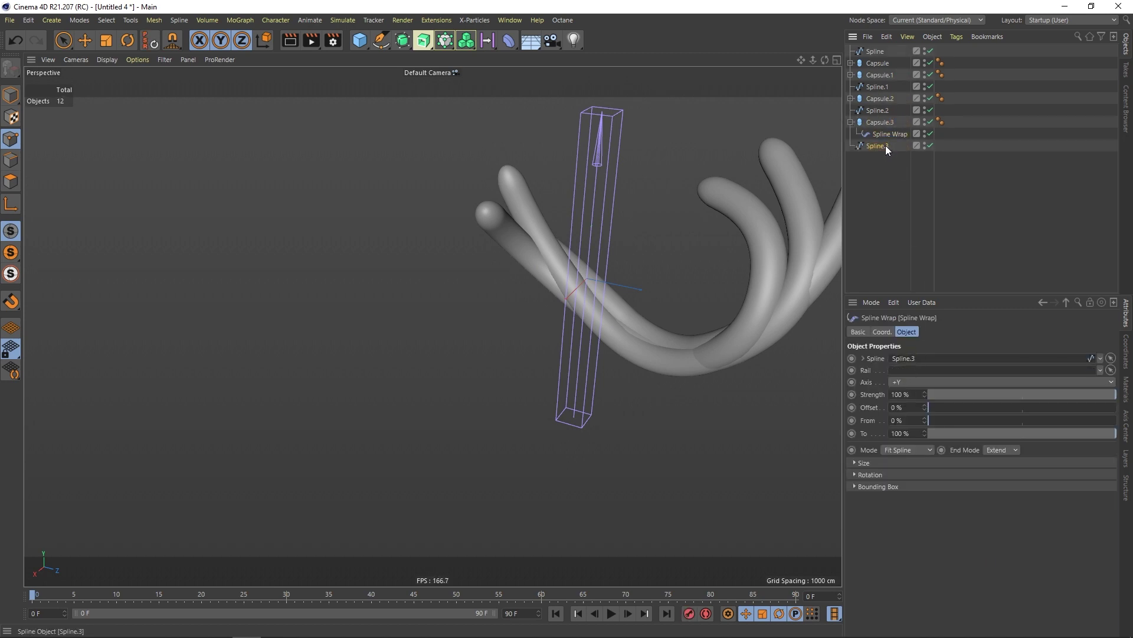
pyautogui.keyDown('alt'); pyautogui.moveTo(755, 234); pyautogui.dragTo(642, 224, button='middle'); pyautogui.keyUp('alt')
pyautogui.keyDown('alt'); pyautogui.moveTo(643, 225); pyautogui.dragTo(666, 226); pyautogui.keyUp('alt')
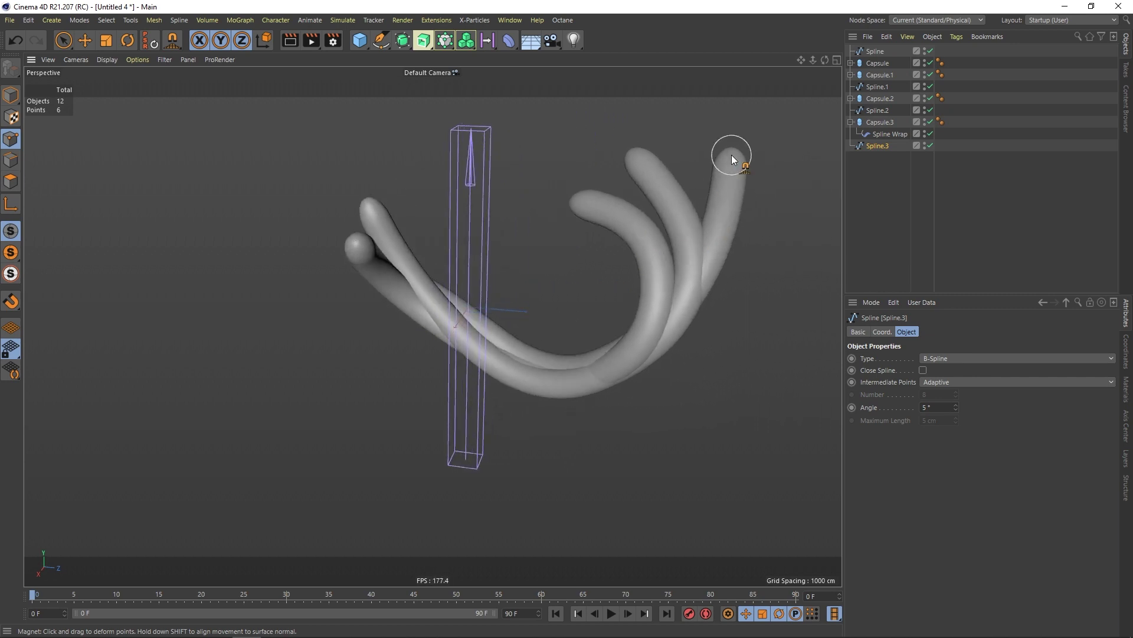
pyautogui.moveTo(732, 155); pyautogui.dragTo(762, 222)
pyautogui.keyDown('alt'); pyautogui.moveTo(734, 273); pyautogui.dragTo(678, 195); pyautogui.keyUp('alt')
pyautogui.moveTo(777, 198); pyautogui.dragTo(779, 207)
# Bend the opposite end of Spline.3 downward with the Magnet tool so the fourth tube branches below the others.
pyautogui.keyDown('alt'); pyautogui.moveTo(654, 228); pyautogui.dragTo(473, 197); pyautogui.keyUp('alt')
pyautogui.keyDown('alt'); pyautogui.moveTo(770, 224); pyautogui.dragTo(656, 144); pyautogui.keyUp('alt')
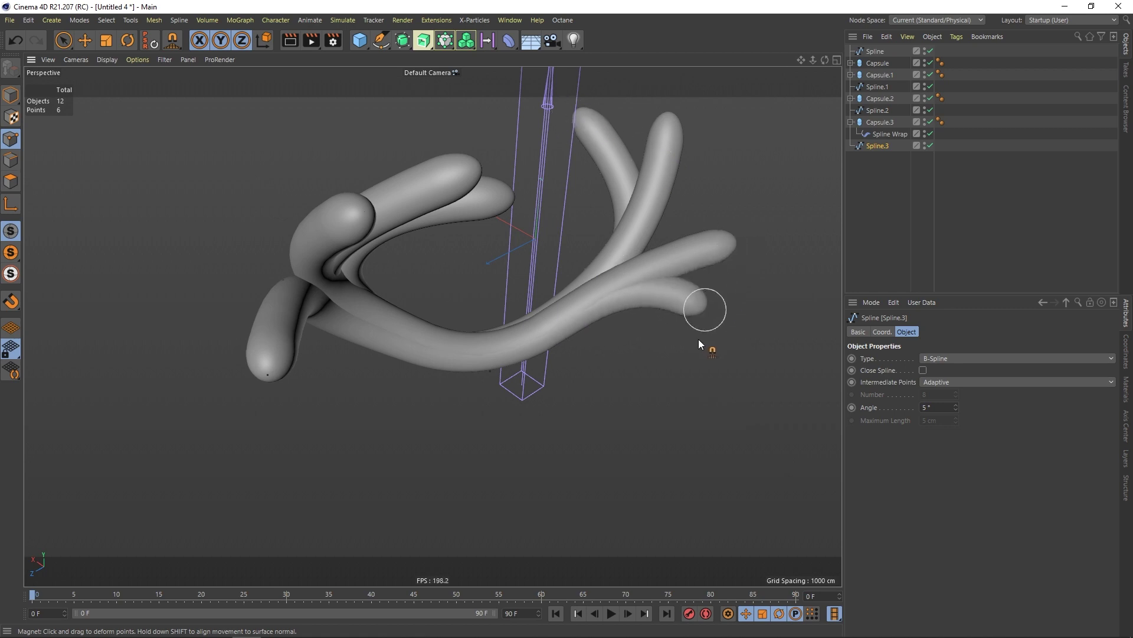
pyautogui.keyDown('alt'); pyautogui.moveTo(706, 384); pyautogui.dragTo(584, 251); pyautogui.keyUp('alt')
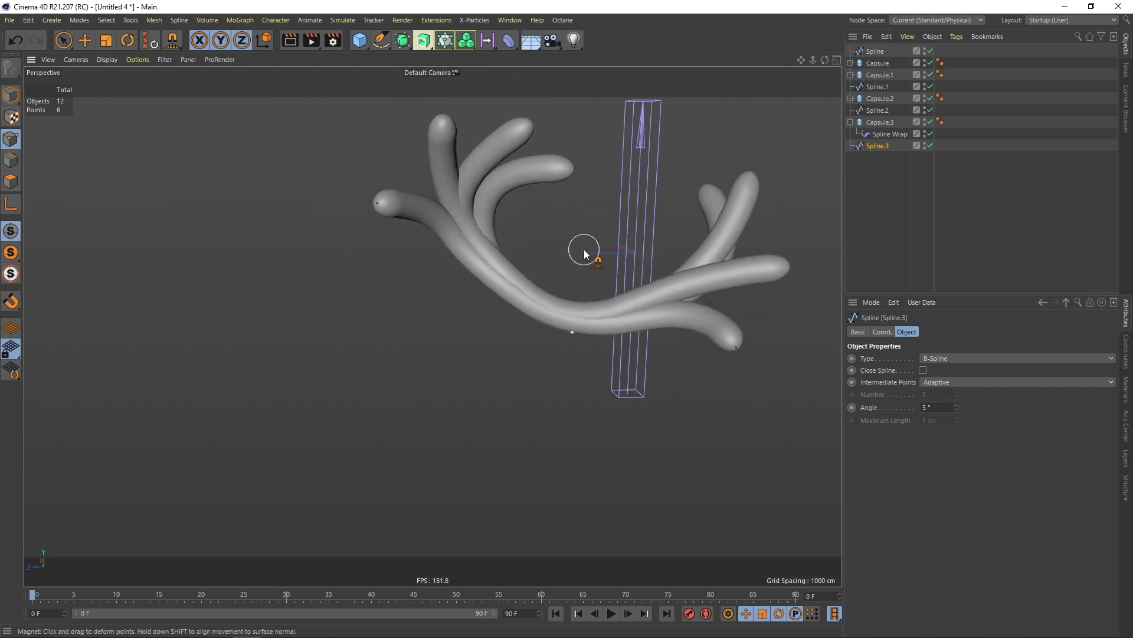
# Duplicate Capsule.3 and Spline.3 together and assign Spline.4 as the path of the copied Spline Wrap.
pyautogui.click(951, 180)
pyautogui.click(851, 122)
pyautogui.click(880, 133)
pyautogui.keyDown('ctrl'); pyautogui.click(886, 121); pyautogui.keyUp('ctrl')
pyautogui.keyDown('ctrl'); pyautogui.moveTo(885, 122); pyautogui.dragTo(879, 147); pyautogui.keyUp('ctrl')
pyautogui.click(884, 157)
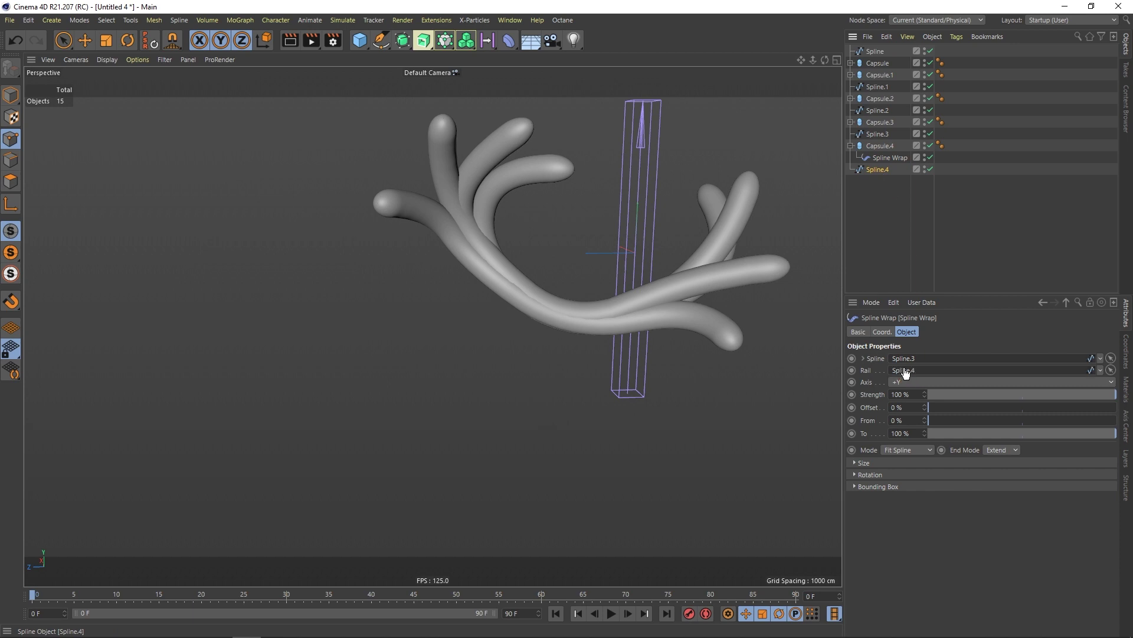
# Shorten Spline.4 by deleting the two points at its downward-bent end with Live Selection.
pyautogui.click(879, 170)
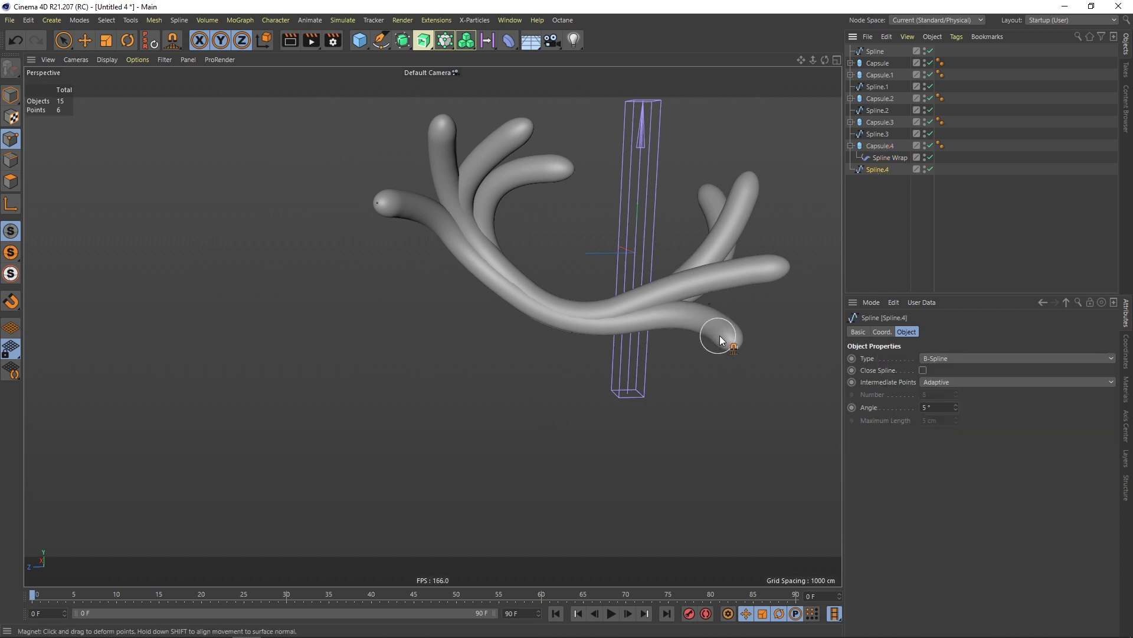
pyautogui.click(64, 40)
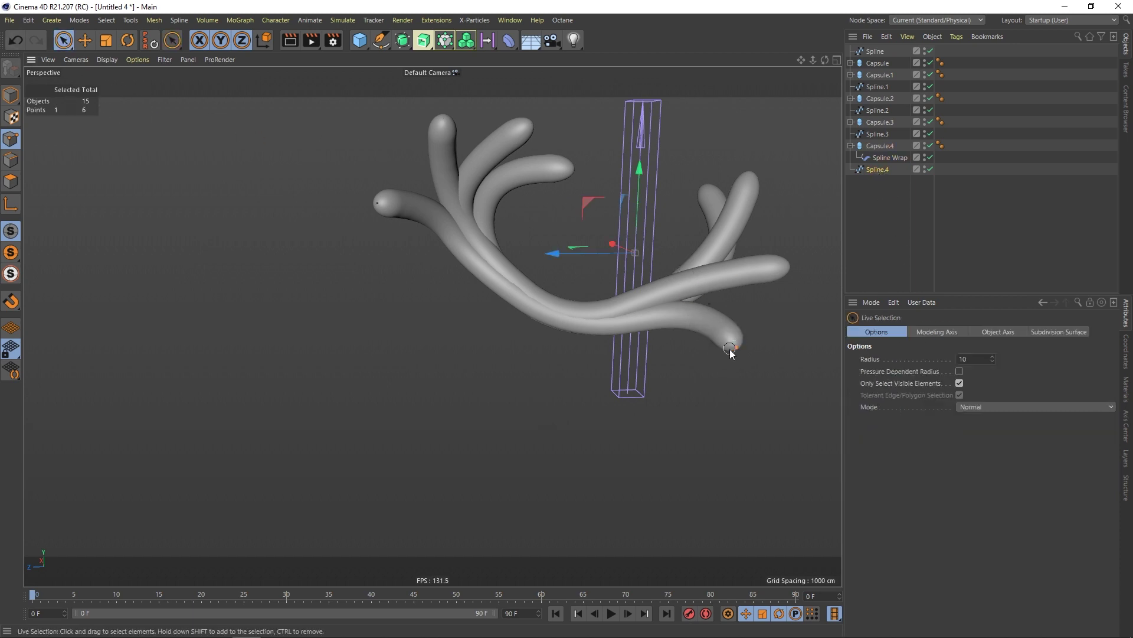
pyautogui.click(703, 306)
pyautogui.press('Delete')
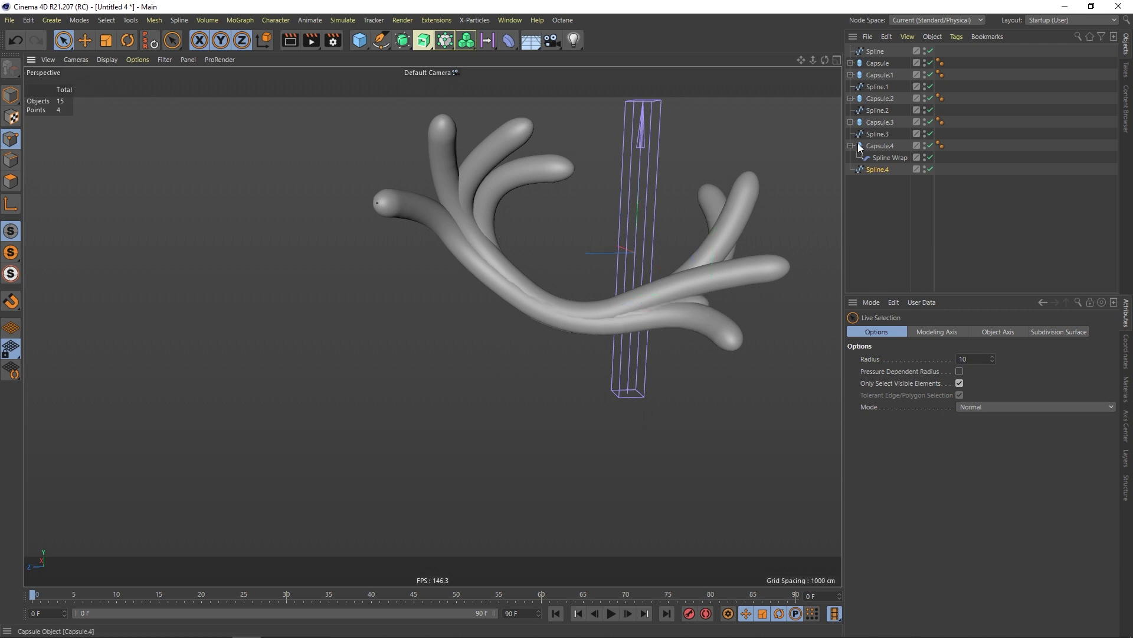
# Pull the shortened end of Spline.4 below the bundle and its other end toward the front with the Magnet tool.
pyautogui.click(884, 169)
pyautogui.press('m')
pyautogui.press('i')
pyautogui.moveTo(618, 333); pyautogui.dragTo(602, 354)
pyautogui.keyDown('alt'); pyautogui.moveTo(534, 305); pyautogui.dragTo(553, 297); pyautogui.keyUp('alt')
pyautogui.keyDown('alt'); pyautogui.moveTo(466, 203); pyautogui.dragTo(477, 250); pyautogui.keyUp('alt')
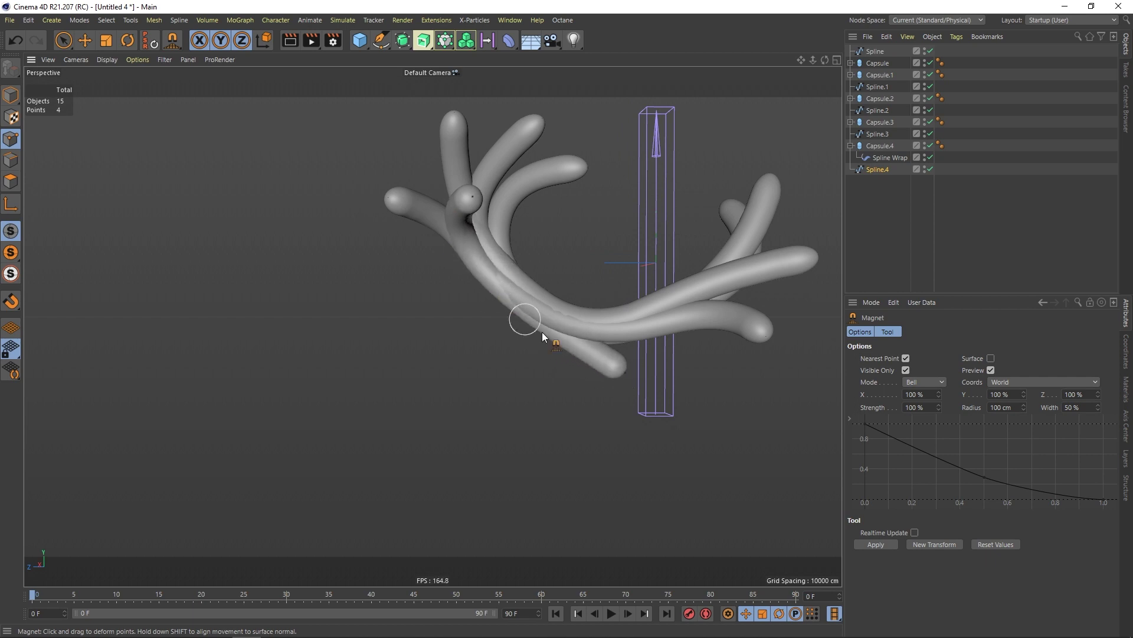
# Refine both ends of Spline.4 with the Magnet tool so the short tube descends more steeply away from the bundle.
pyautogui.keyDown('alt'); pyautogui.moveTo(603, 355); pyautogui.dragTo(553, 383); pyautogui.keyUp('alt')
pyautogui.keyDown('alt'); pyautogui.moveTo(569, 316); pyautogui.dragTo(540, 318); pyautogui.keyUp('alt')
pyautogui.moveTo(548, 379); pyautogui.dragTo(458, 215)
# Collapse the Capsule.4 hierarchy and save the project as 200818_abtract_ballon_stepbystep_v001.c4d.
pyautogui.click(1080, 189)
pyautogui.keyDown('alt'); pyautogui.moveTo(706, 239); pyautogui.dragTo(559, 294); pyautogui.keyUp('alt')
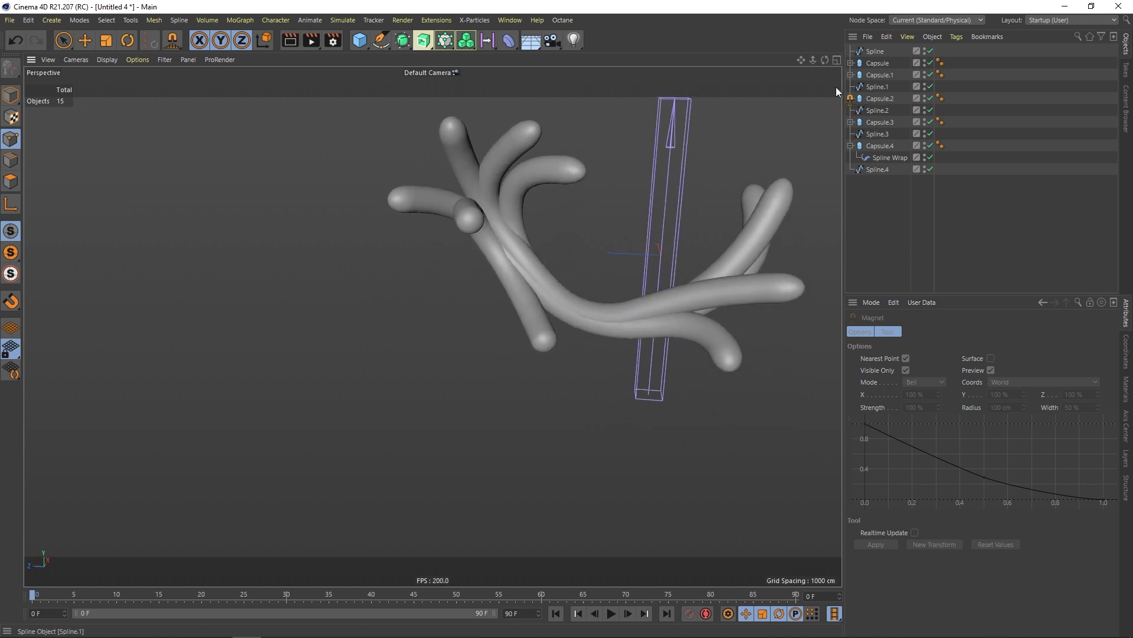
pyautogui.click(850, 146)
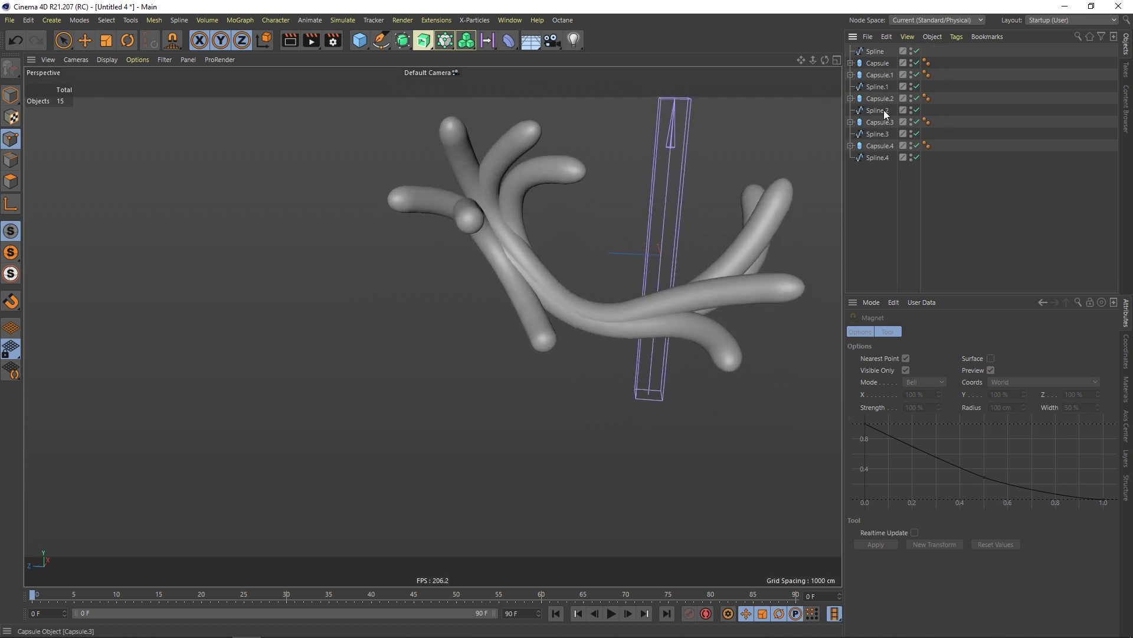
pyautogui.keyDown('alt'); pyautogui.moveTo(679, 130); pyautogui.dragTo(583, 235); pyautogui.keyUp('alt')
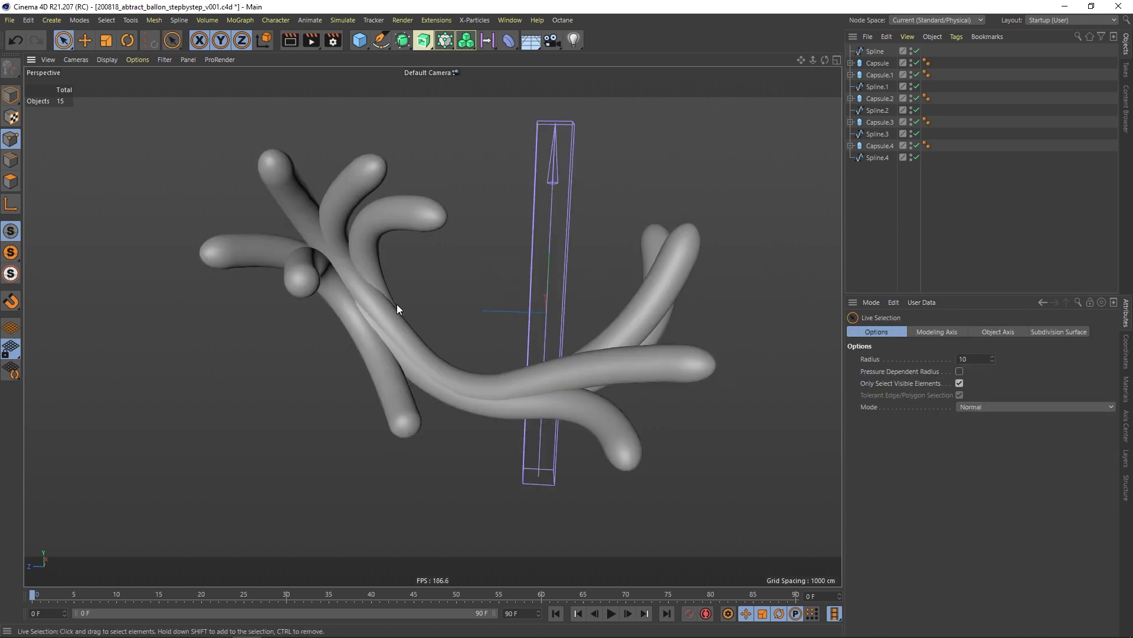
pyautogui.keyDown('alt'); pyautogui.moveTo(397, 304); pyautogui.dragTo(339, 343); pyautogui.keyUp('alt')
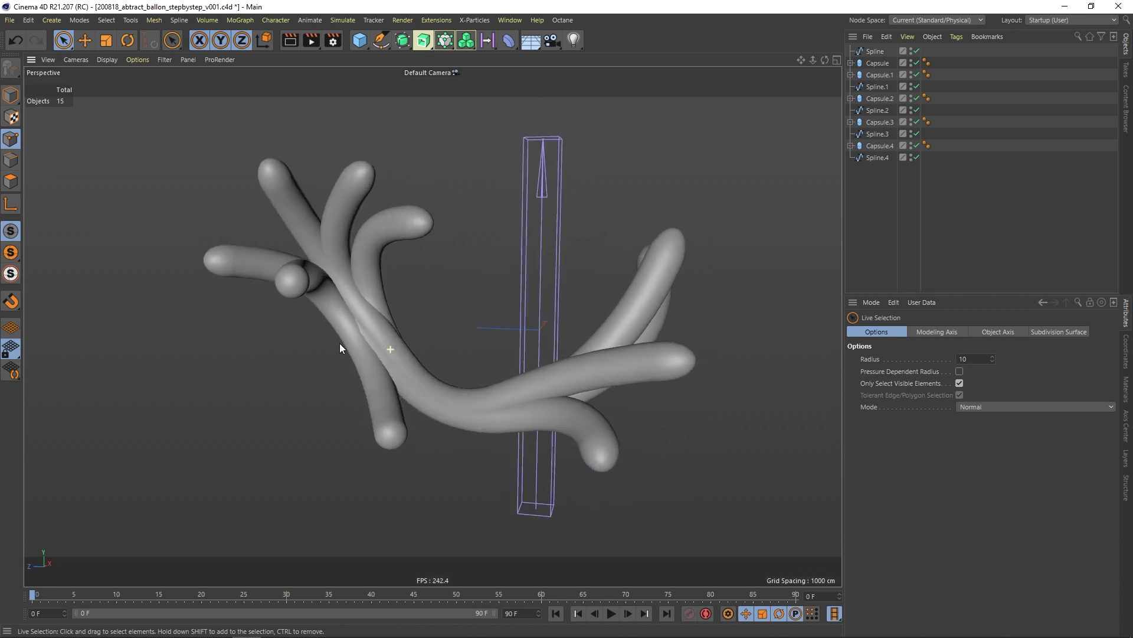
# Set the radius of Capsule.2 to 105 cm.
pyautogui.click(850, 98)
pyautogui.click(881, 110)
pyautogui.click(884, 99)
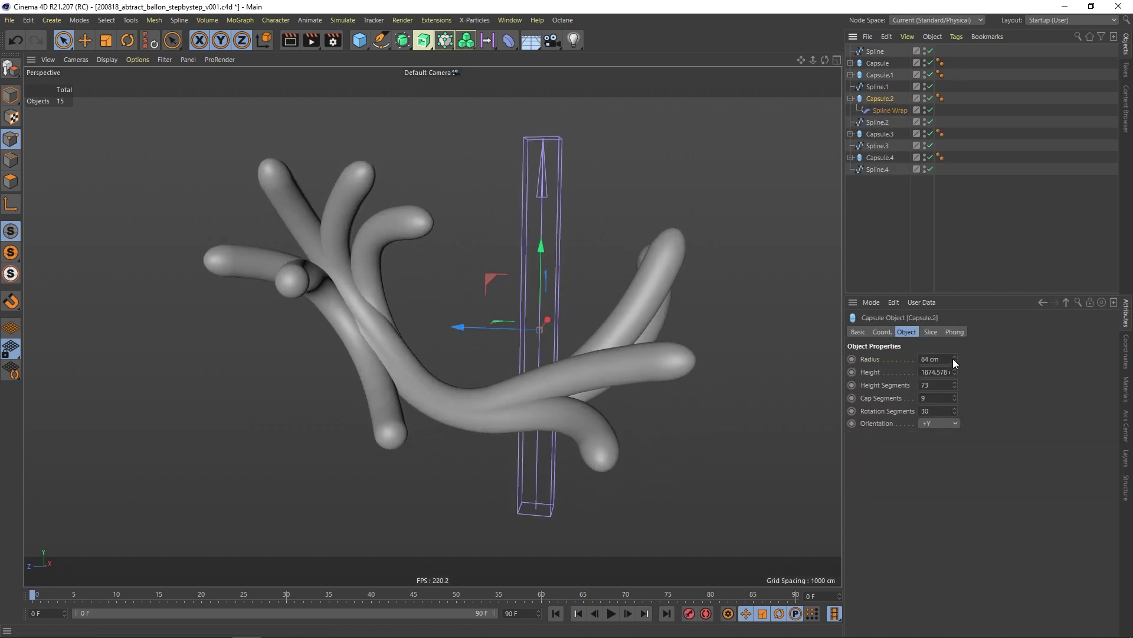
pyautogui.moveTo(953, 359); pyautogui.dragTo(954, 345)
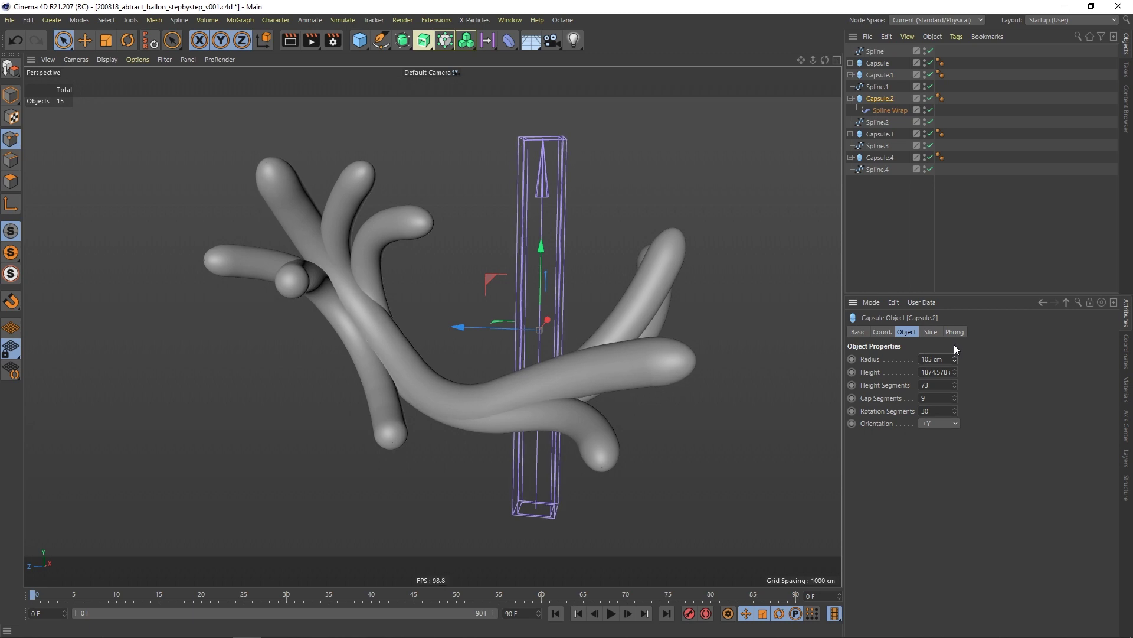
# Set the radius of Capsule.1 to 107 cm.
pyautogui.click(880, 75)
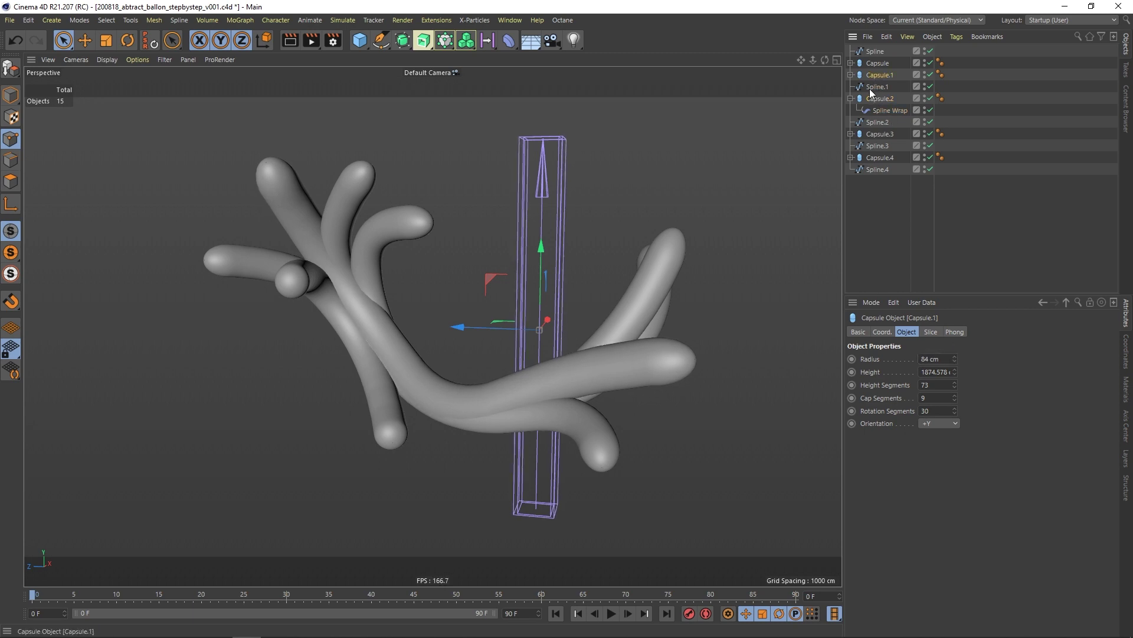
pyautogui.click(952, 358)
pyautogui.moveTo(954, 359); pyautogui.dragTo(944, 334)
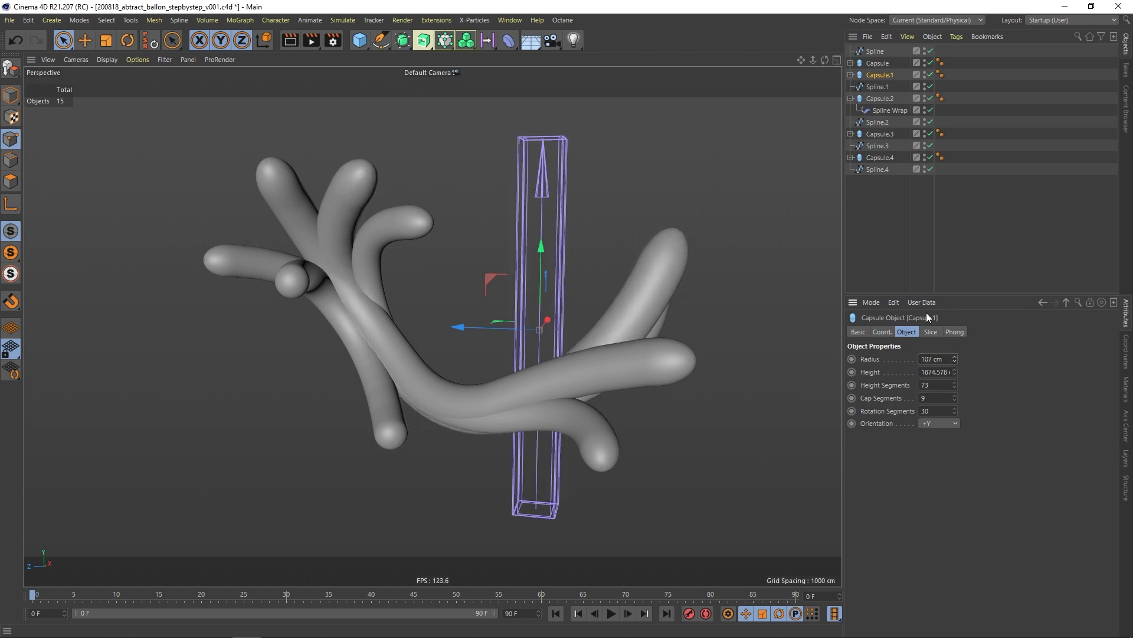
# Reduce the radius of Capsule.4 to make the short tube thinner than the others.
pyautogui.click(850, 158)
pyautogui.click(878, 170)
pyautogui.click(878, 158)
pyautogui.moveTo(955, 362); pyautogui.dragTo(950, 365)
pyautogui.moveTo(342, 295)
pyautogui.keyDown('alt'); pyautogui.mouseDown()
pyautogui.moveTo(481, 271)
pyautogui.moveTo(407, 291)
pyautogui.moveTo(375, 337)
pyautogui.moveTo(348, 294)
pyautogui.moveTo(388, 264)
pyautogui.moveTo(466, 295)
pyautogui.mouseUp(); pyautogui.keyUp('alt')
pyautogui.click(863, 213)
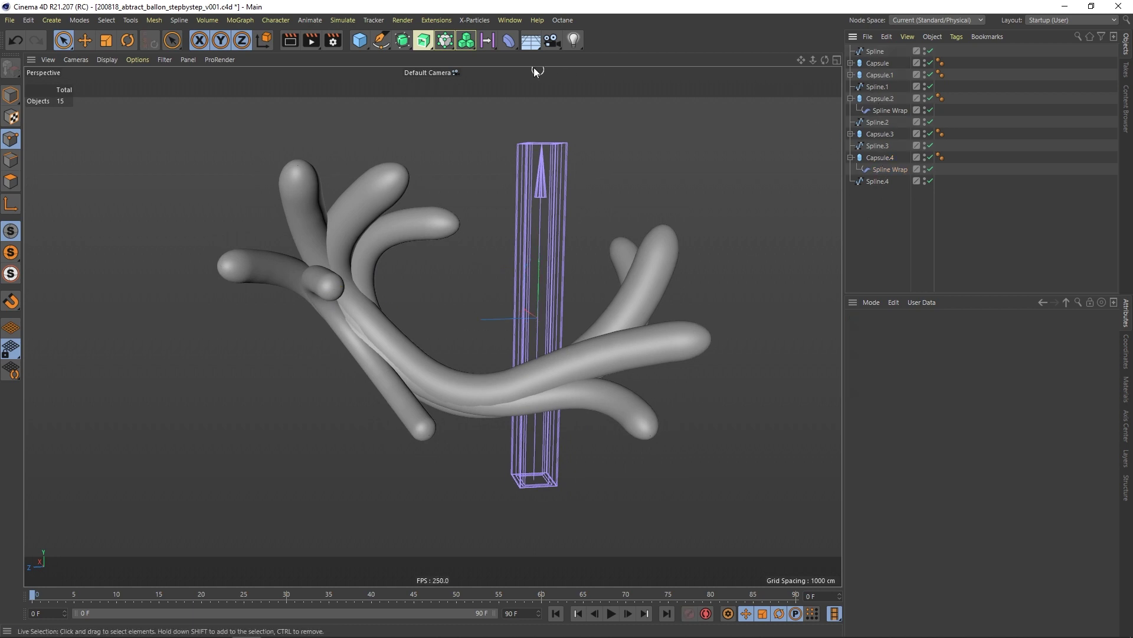
# Add a Connect object and place all capsules and splines inside it.
pyautogui.click(402, 40)
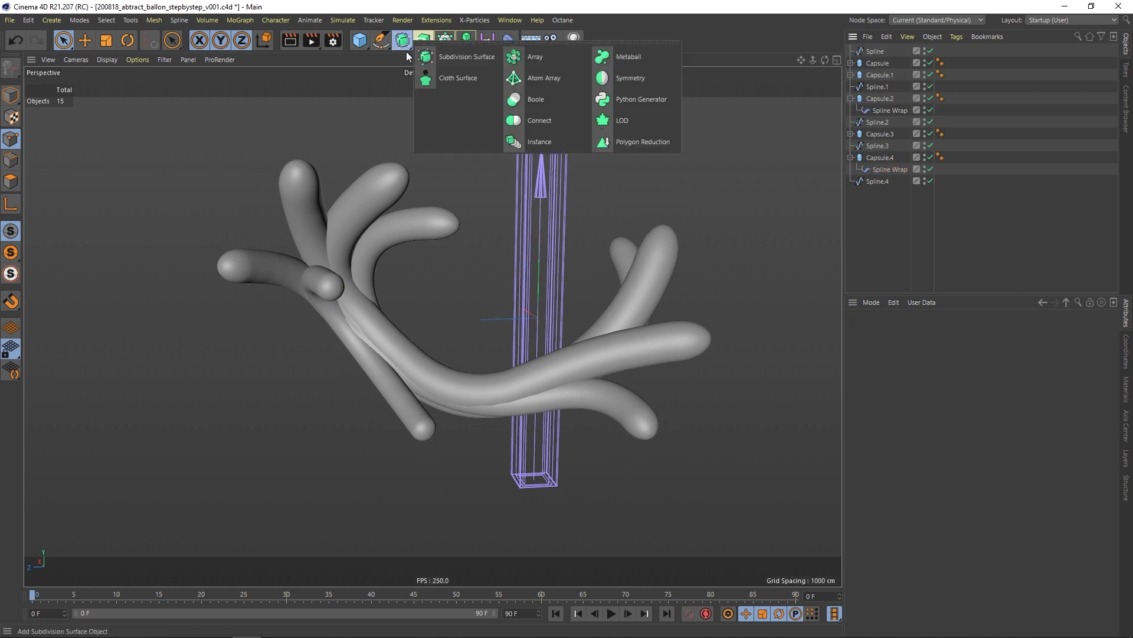
pyautogui.click(532, 121)
pyautogui.moveTo(878, 230); pyautogui.dragTo(882, 52)
pyautogui.click(880, 52)
pyautogui.click(850, 51)
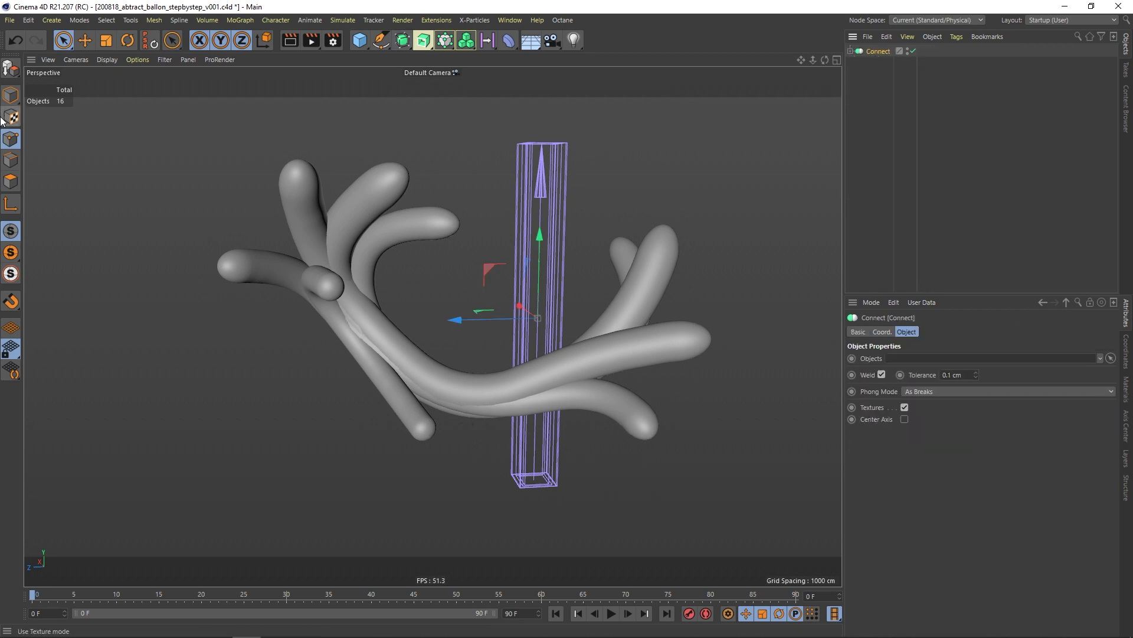
# Convert the Connect object into a single editable polygon mesh and return to Model mode.
pyautogui.click(10, 68)
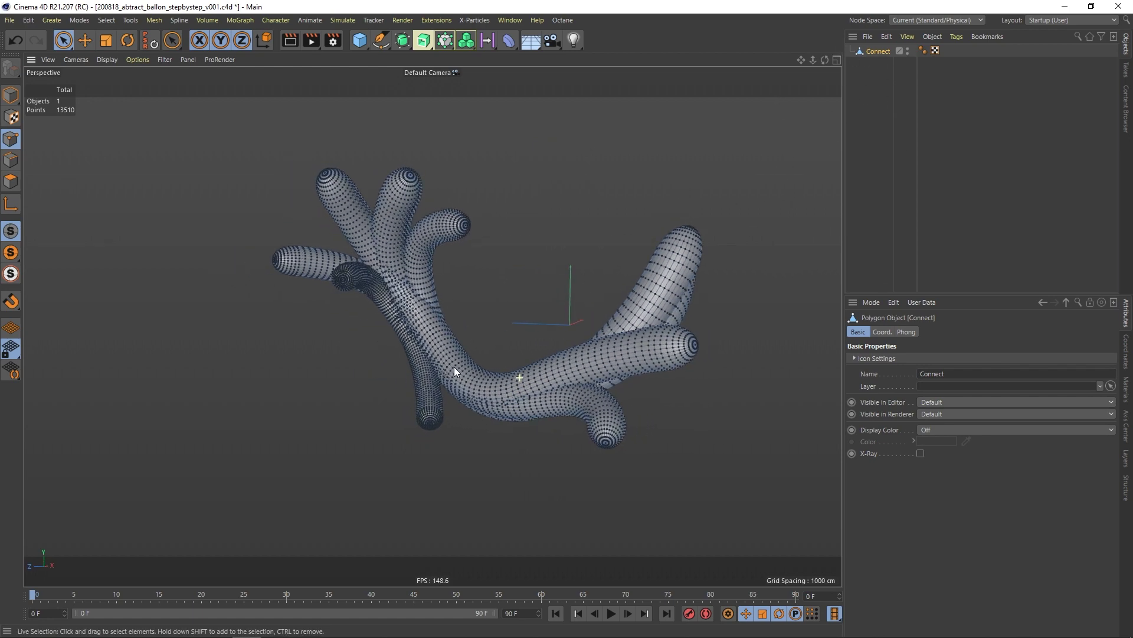
pyautogui.click(11, 95)
pyautogui.keyDown('alt'); pyautogui.moveTo(501, 358); pyautogui.dragTo(478, 364); pyautogui.keyUp('alt')
pyautogui.keyDown('alt'); pyautogui.moveTo(532, 367); pyautogui.dragTo(460, 361); pyautogui.keyUp('alt')
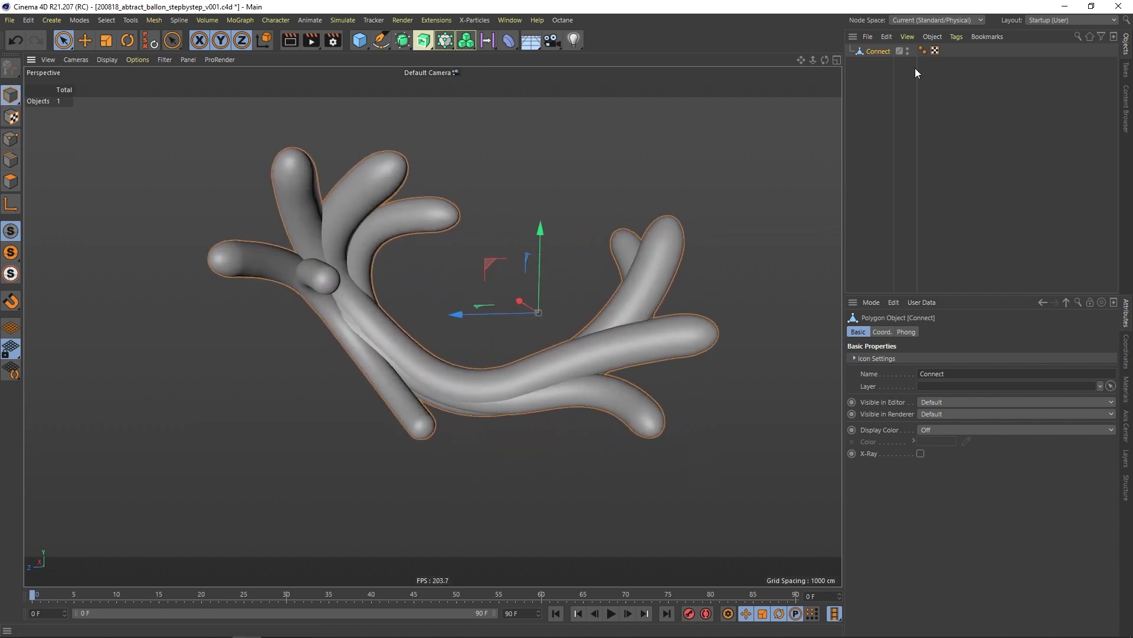
# Move the Connect mesh's axis into the tubes near where the larger group of branches joins, then leave axis editing.
pyautogui.keyDown('alt'); pyautogui.moveTo(392, 345); pyautogui.dragTo(403, 311, button='middle'); pyautogui.keyUp('alt')
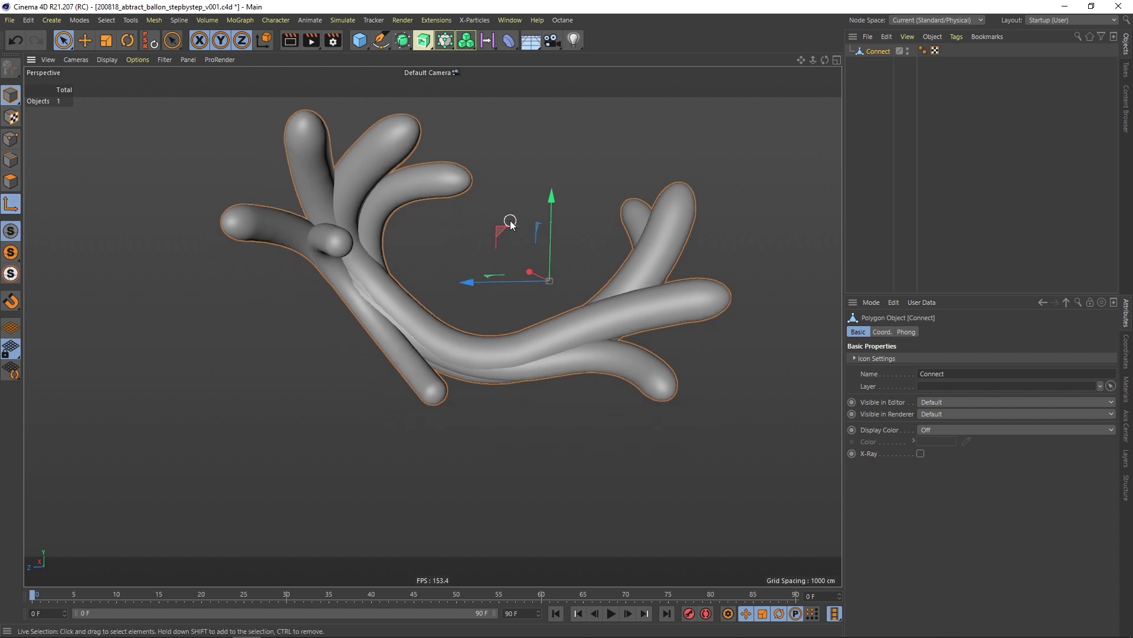
pyautogui.keyDown('alt'); pyautogui.moveTo(501, 232); pyautogui.dragTo(259, 403); pyautogui.keyUp('alt')
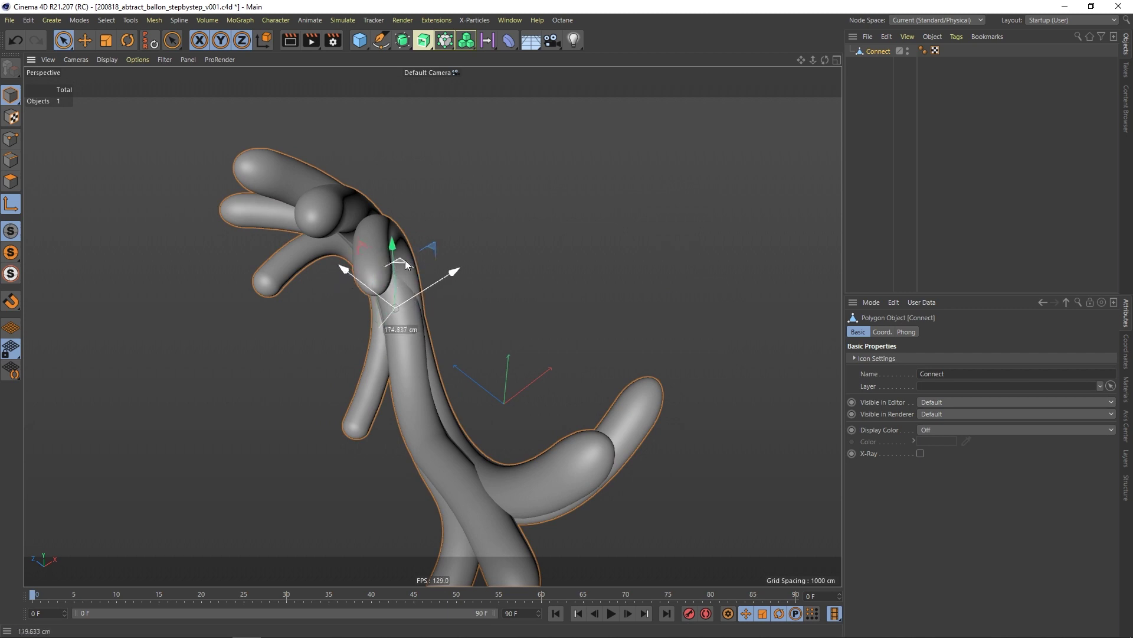
pyautogui.keyDown('alt'); pyautogui.moveTo(405, 260); pyautogui.dragTo(512, 238); pyautogui.keyUp('alt')
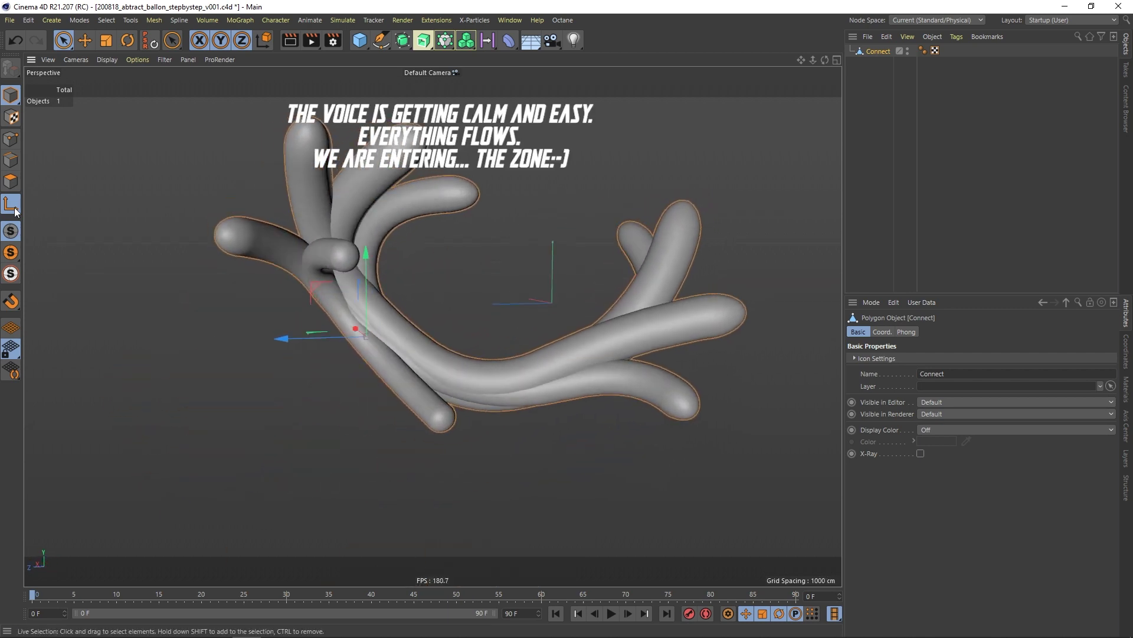
pyautogui.keyDown('alt'); pyautogui.moveTo(400, 291); pyautogui.dragTo(816, 130); pyautogui.keyUp('alt')
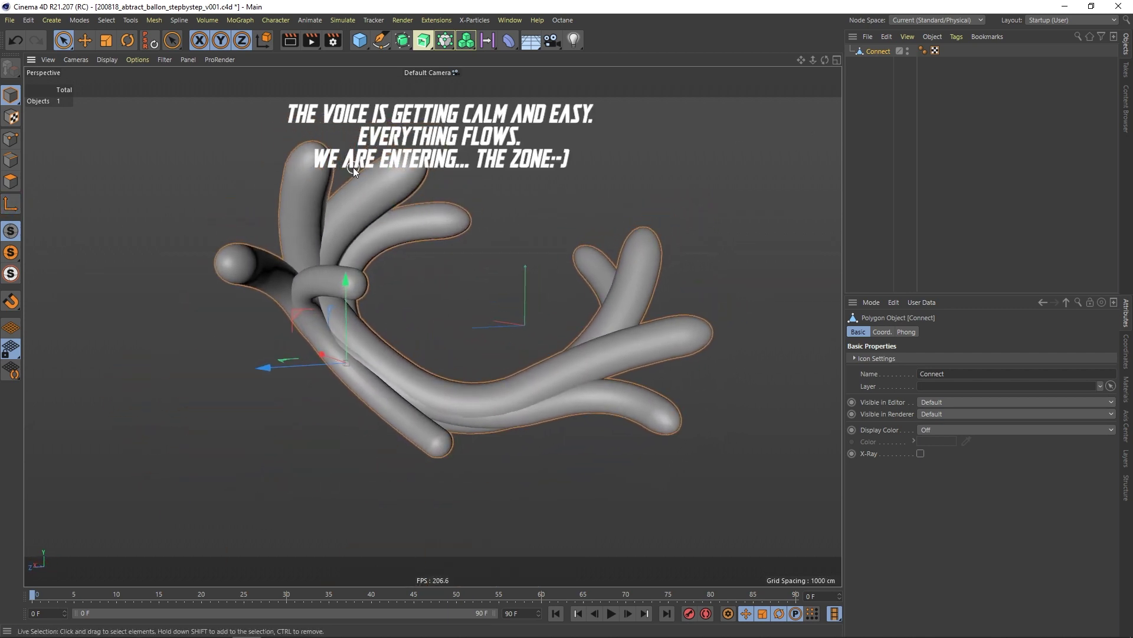
# Add a Volume Mesher and a Volume Builder, nesting the Connect mesh inside the builder and the builder inside the mesher.
pyautogui.moveTo(474, 45); pyautogui.dragTo(514, 60)
pyautogui.moveTo(473, 44); pyautogui.dragTo(515, 77)
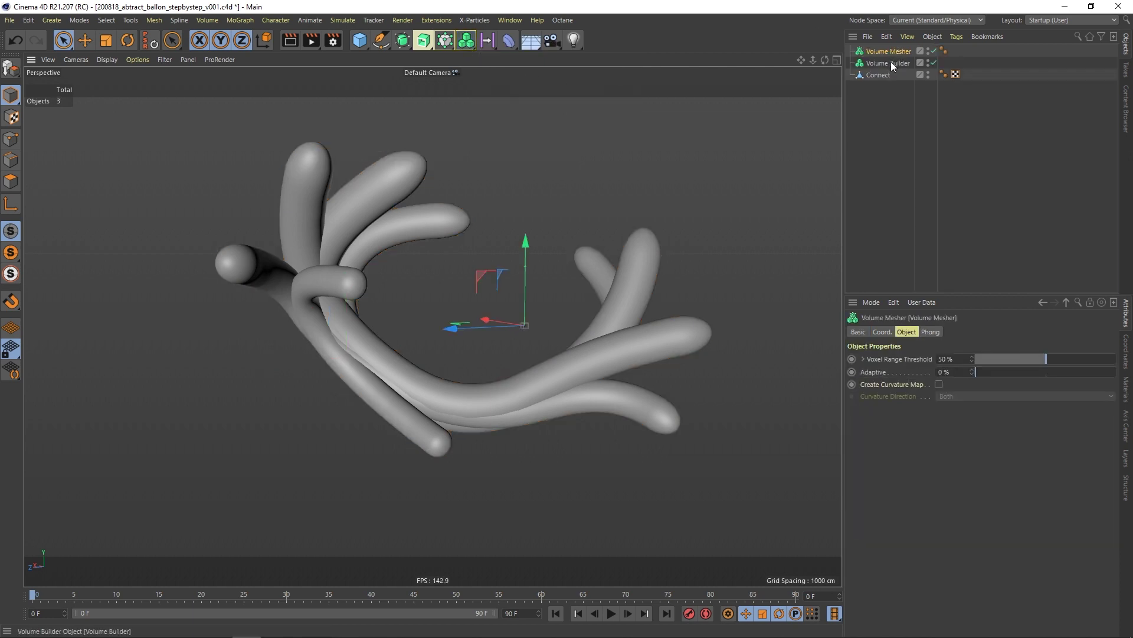
pyautogui.moveTo(891, 61)
pyautogui.mouseDown()
pyautogui.moveTo(895, 47)
pyautogui.moveTo(898, 63)
pyautogui.mouseUp()
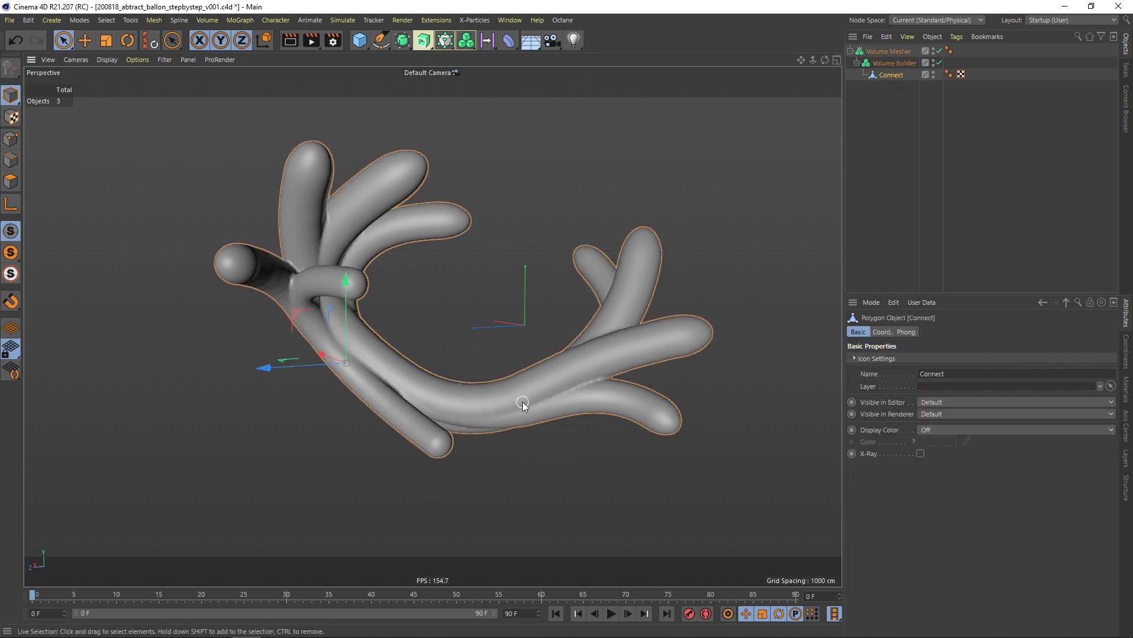
# Compare the tube joints with the Volume Builder and Volume Mesher switched off and on again.
pyautogui.scroll(2, 566, 394)
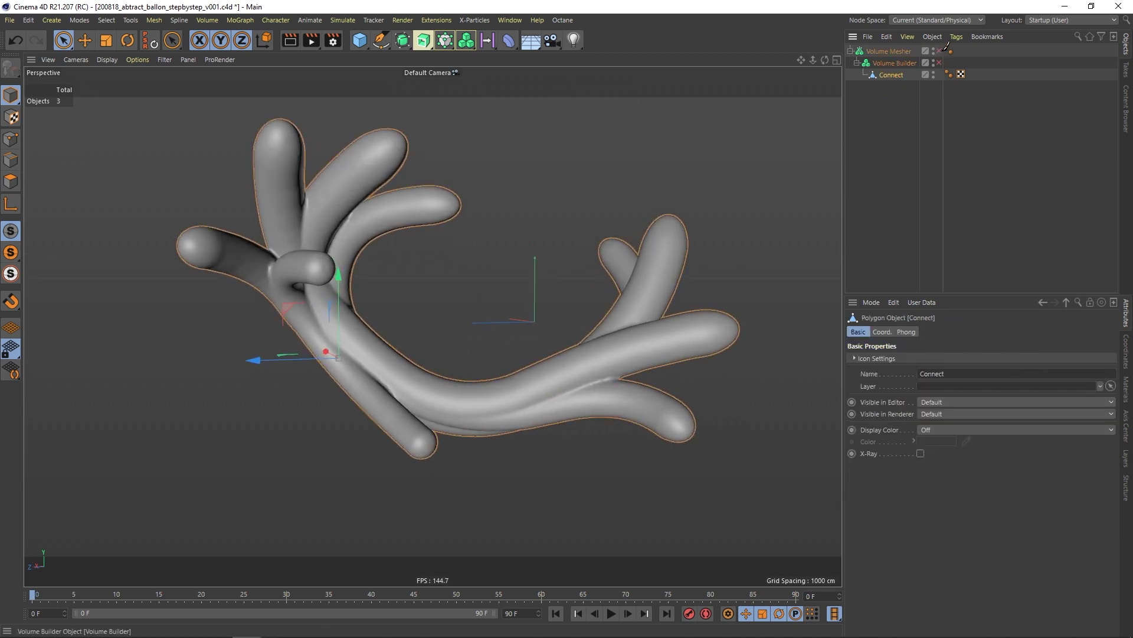
pyautogui.scroll(3, 593, 419)
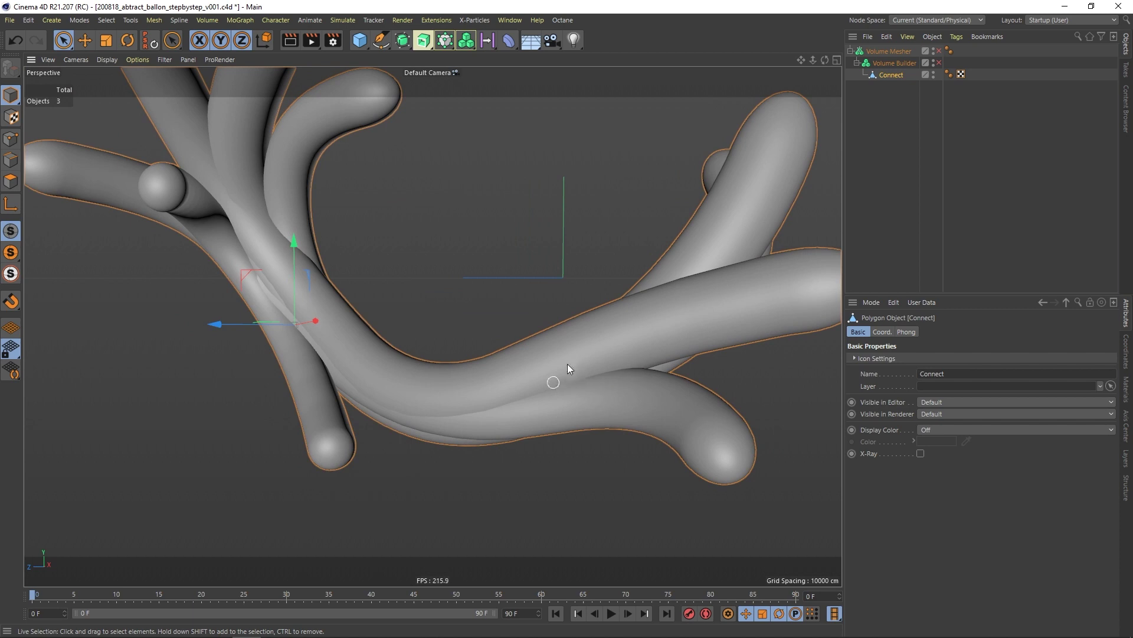
pyautogui.click(940, 63)
pyautogui.click(939, 51)
pyautogui.keyDown('alt'); pyautogui.moveTo(267, 265); pyautogui.dragTo(318, 349); pyautogui.keyUp('alt')
# Try a finer voxel size of 5 cm on the Volume Builder and check the tube joints up close.
pyautogui.click(906, 62)
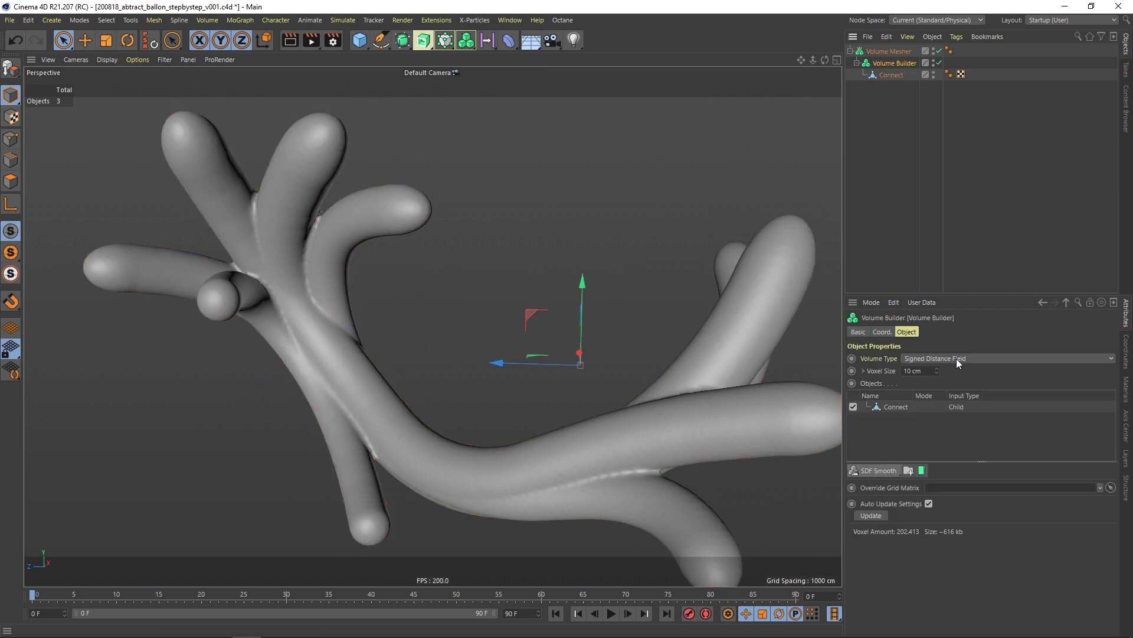
pyautogui.click(915, 371)
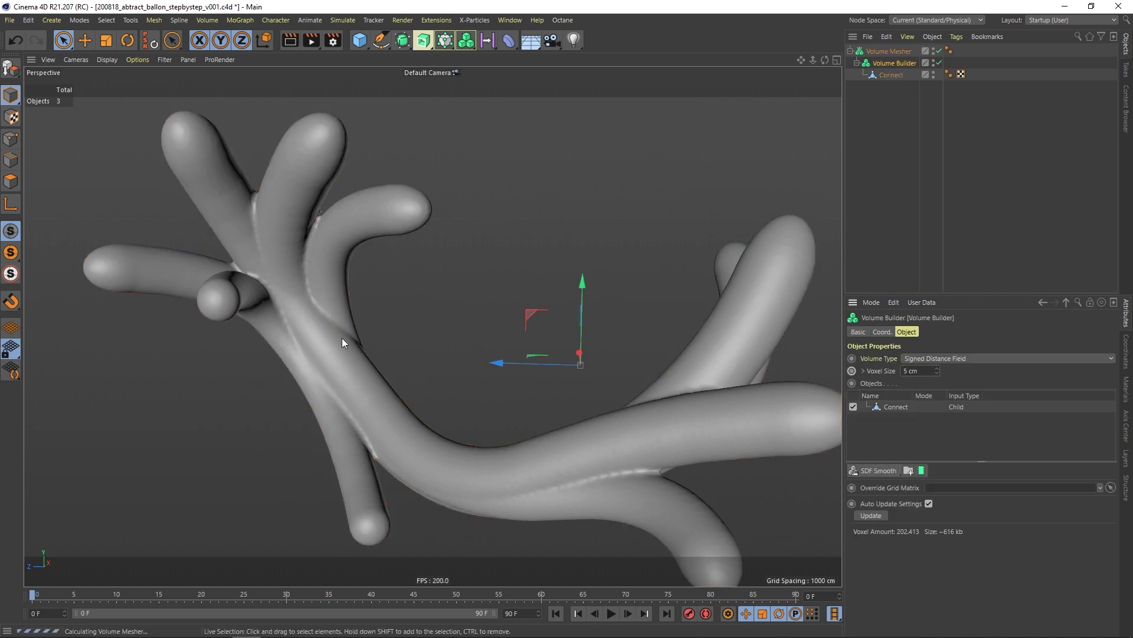
pyautogui.scroll(5, 333, 351)
pyautogui.keyDown('alt'); pyautogui.moveTo(319, 345); pyautogui.dragTo(317, 329); pyautogui.keyUp('alt')
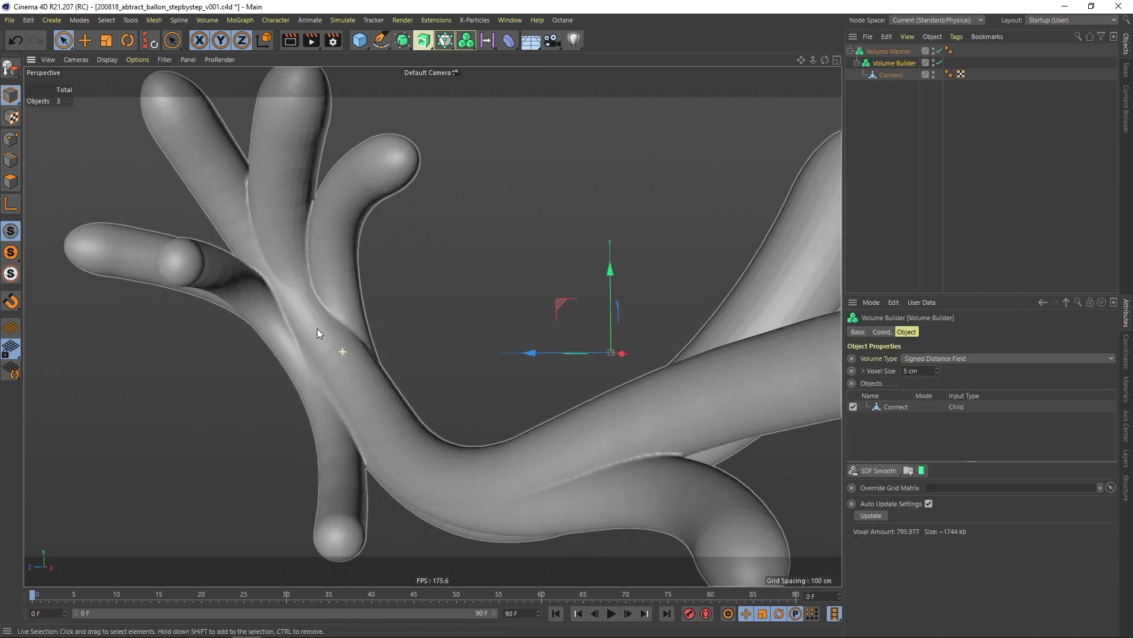
# Try a coarser voxel size of 20 cm on the Volume Builder and return it to 10 cm.
pyautogui.click(908, 370)
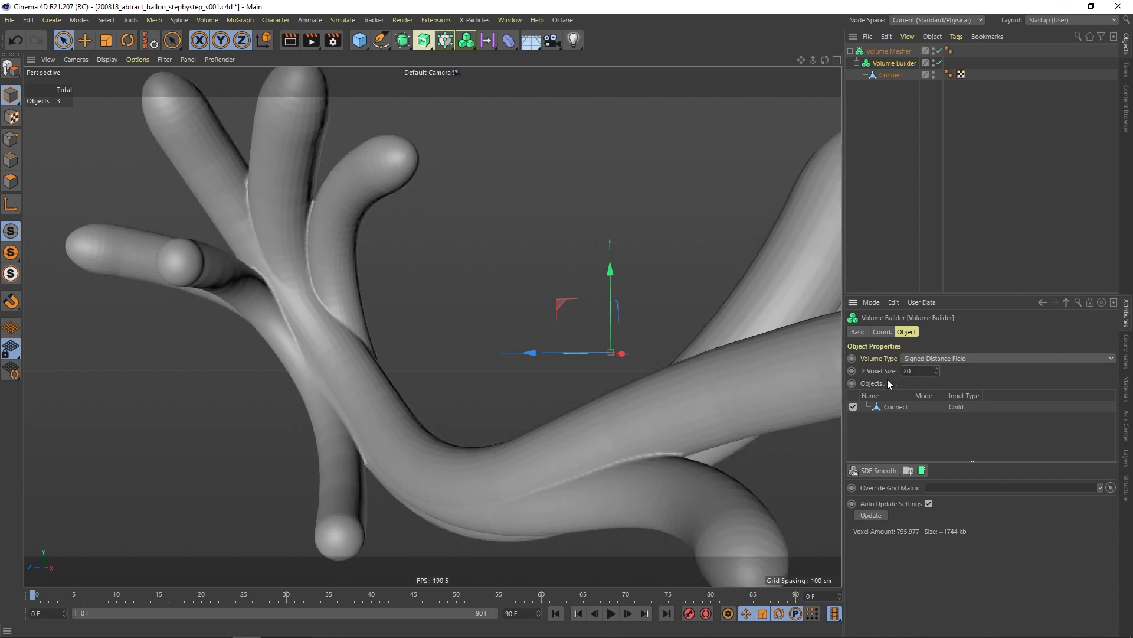
pyautogui.press('Return')
pyautogui.scroll(-3, 356, 357)
pyautogui.keyDown('alt'); pyautogui.moveTo(354, 357); pyautogui.dragTo(348, 298); pyautogui.keyUp('alt')
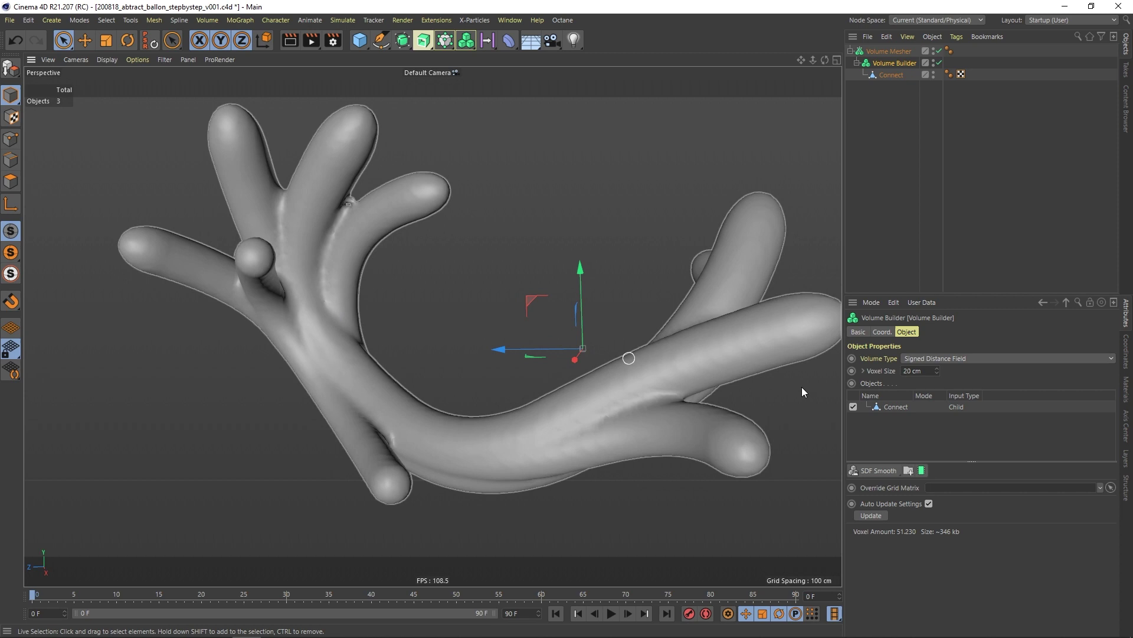
pyautogui.doubleClick(916, 370)
pyautogui.write('10')
pyautogui.press('Return')
# Try the Vector and Fog volume types on the Volume Builder and return it to Signed Distance Field.
pyautogui.click(940, 359)
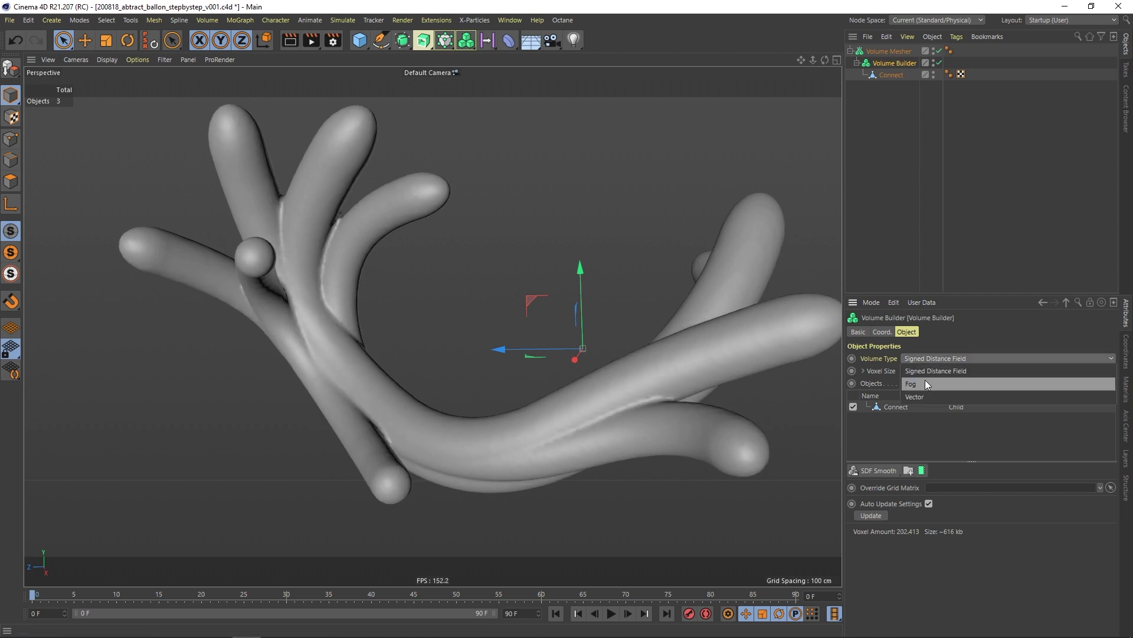
pyautogui.click(924, 396)
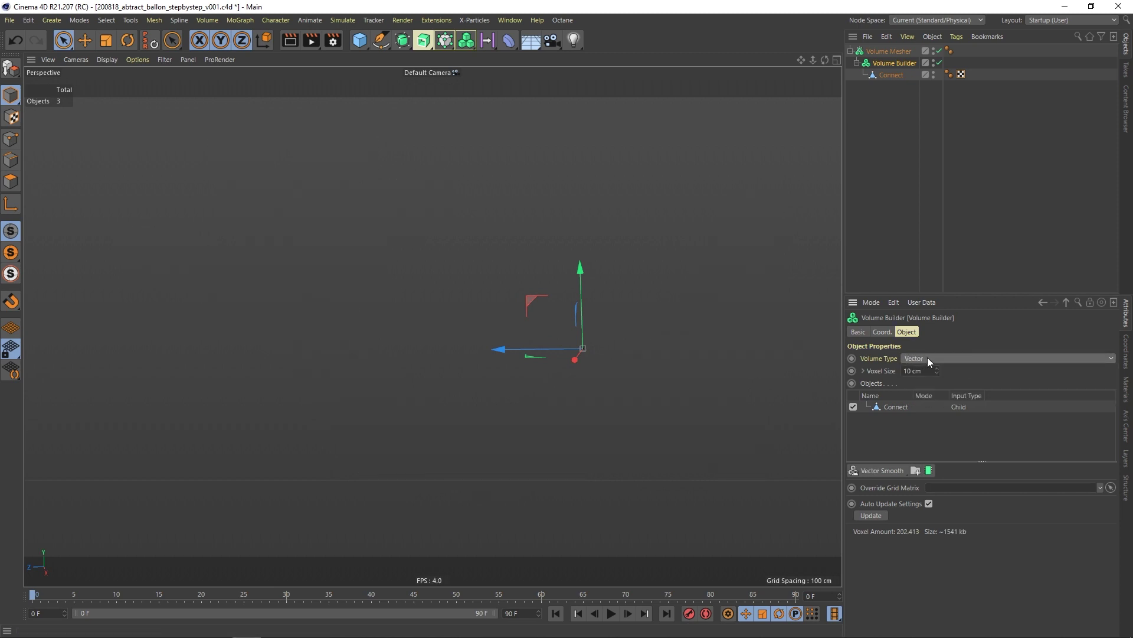
pyautogui.click(927, 357)
pyautogui.click(921, 380)
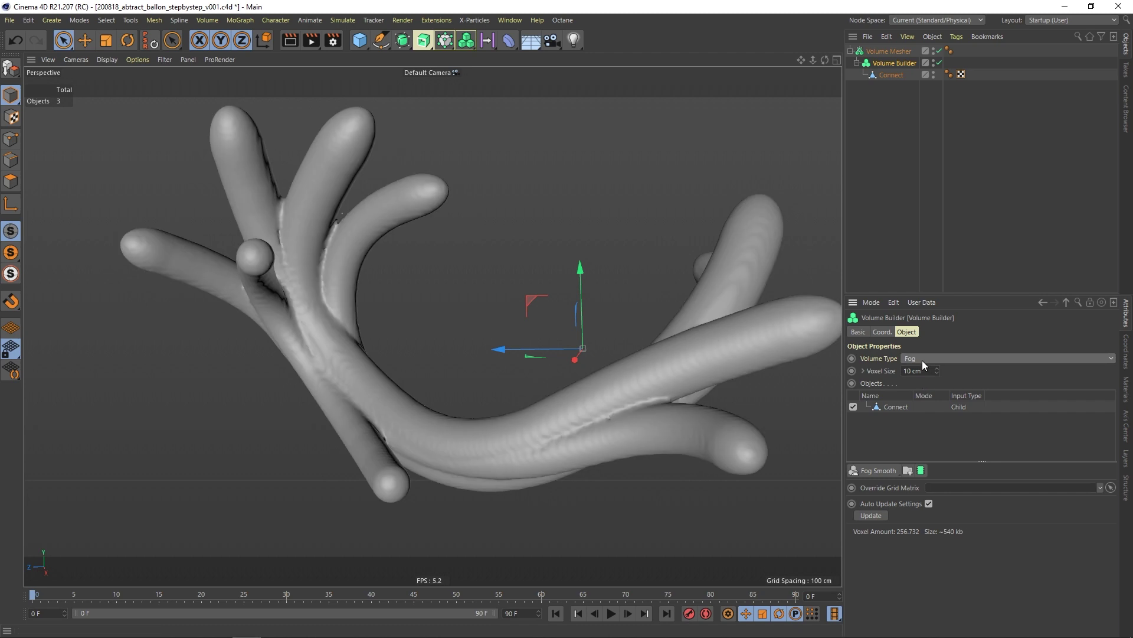
pyautogui.click(921, 358)
pyautogui.click(919, 370)
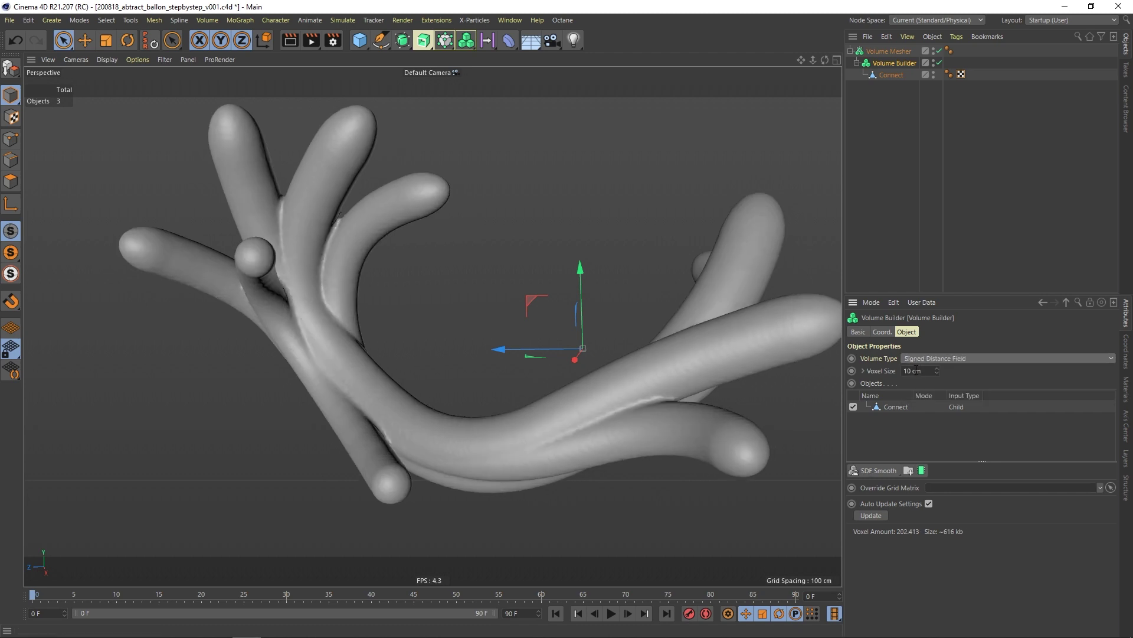
# Try the Fog volume type with a 5 cm voxel size, returning the Volume Builder to 10 cm and Signed Distance Field.
pyautogui.click(915, 360)
pyautogui.click(912, 382)
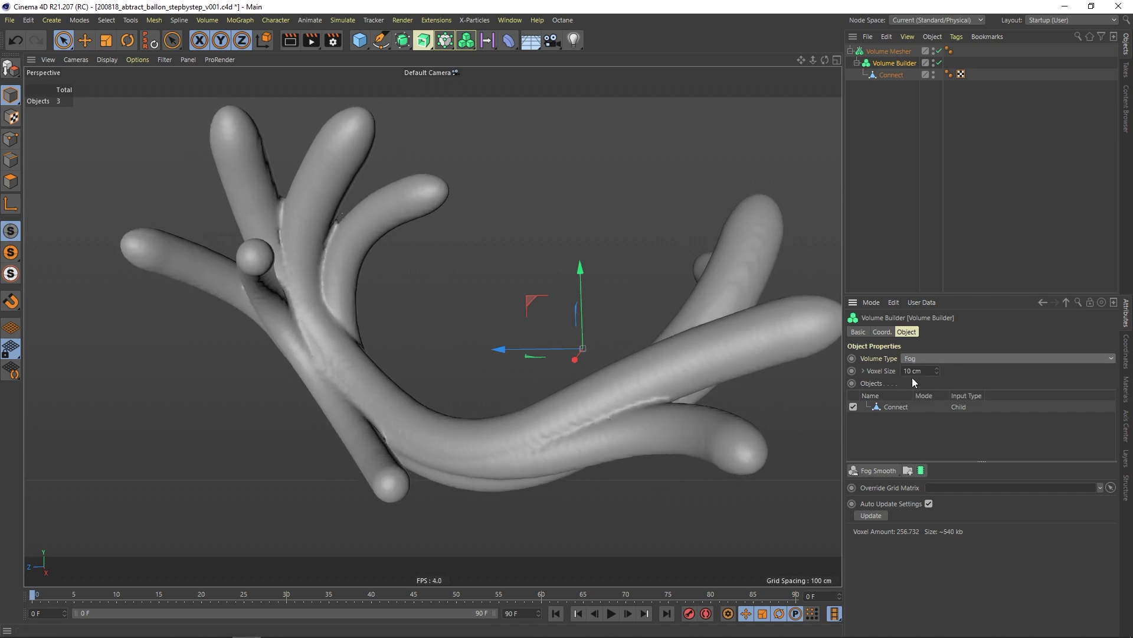
pyautogui.doubleClick(919, 371)
pyautogui.write('5')
pyautogui.press('Return')
pyautogui.write('1')
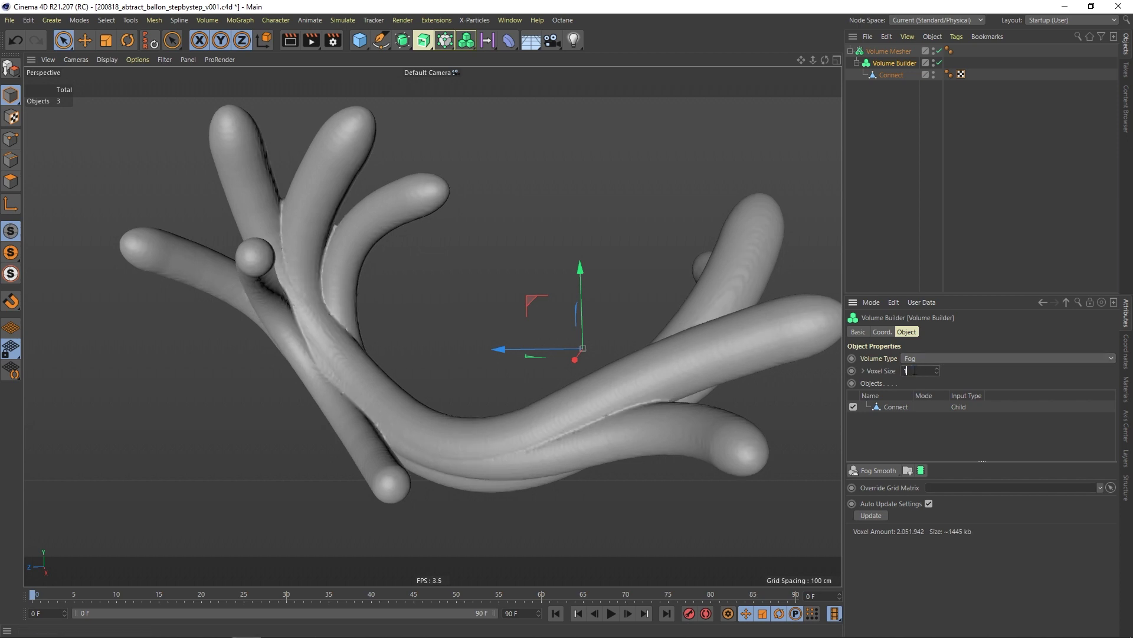
pyautogui.write('0')
pyautogui.press('Return')
pyautogui.click(922, 359)
pyautogui.click(922, 370)
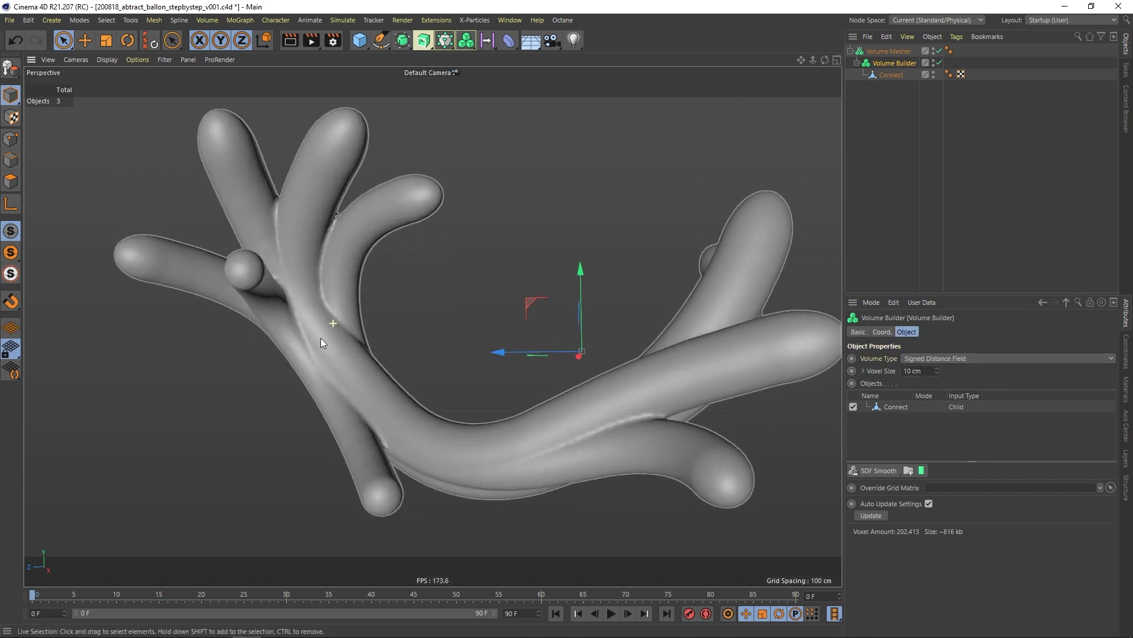
pyautogui.keyDown('alt'); pyautogui.moveTo(321, 338); pyautogui.dragTo(371, 357); pyautogui.keyUp('alt')
pyautogui.keyDown('alt'); pyautogui.moveTo(384, 415); pyautogui.dragTo(413, 342, button='middle'); pyautogui.keyUp('alt')
pyautogui.keyDown('alt'); pyautogui.moveTo(408, 329); pyautogui.dragTo(360, 332); pyautogui.keyUp('alt')
pyautogui.click(887, 98)
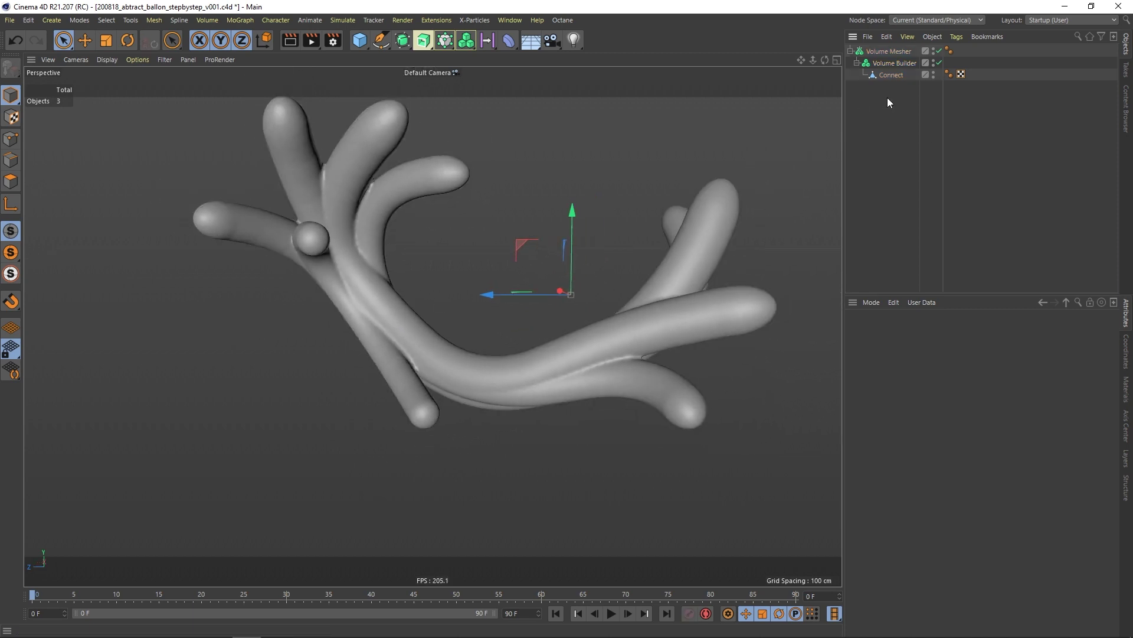
pyautogui.click(850, 51)
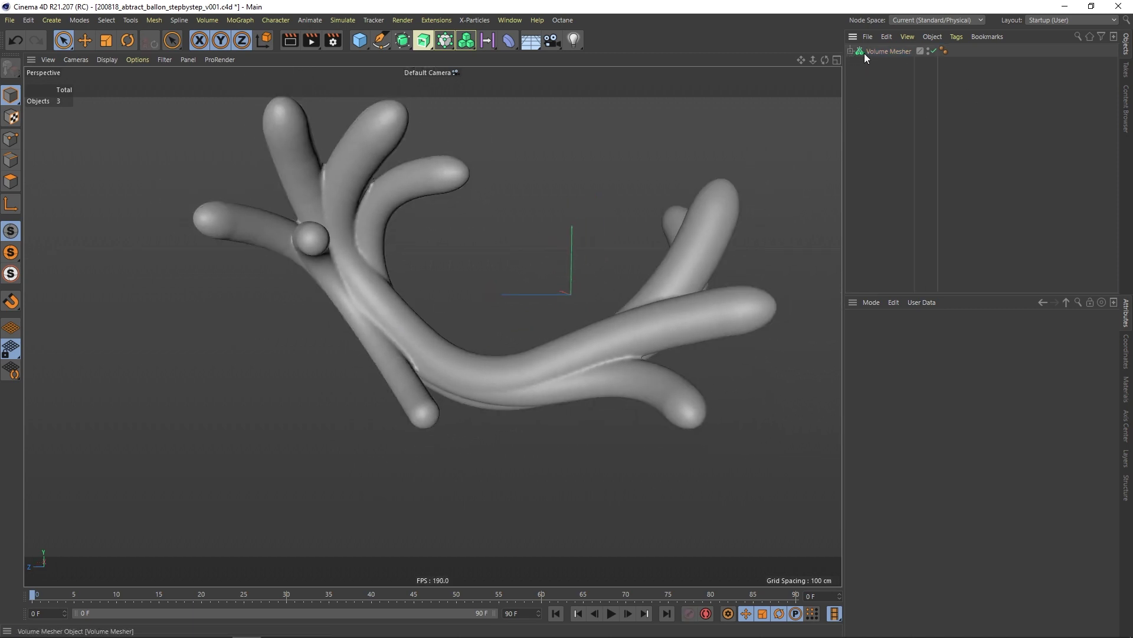
pyautogui.click(851, 52)
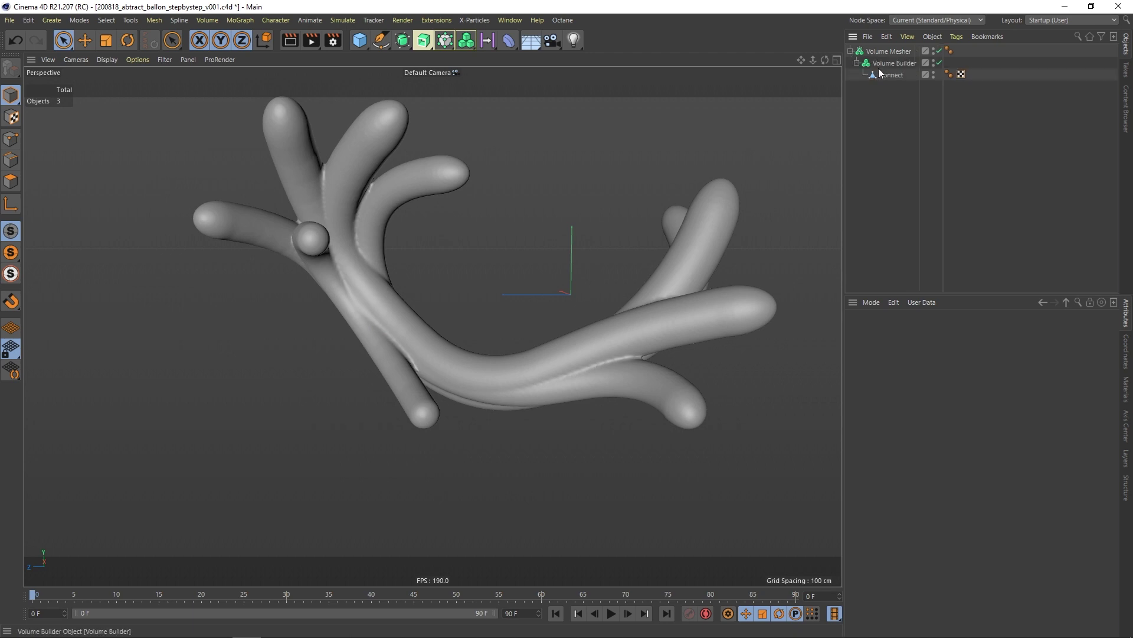
# Duplicate the Connect mesh inside the Volume Builder and rotate the copy so its branches point away from the original's.
pyautogui.click(890, 76)
pyautogui.keyDown('ctrl'); pyautogui.moveTo(894, 83); pyautogui.dragTo(890, 89); pyautogui.keyUp('ctrl')
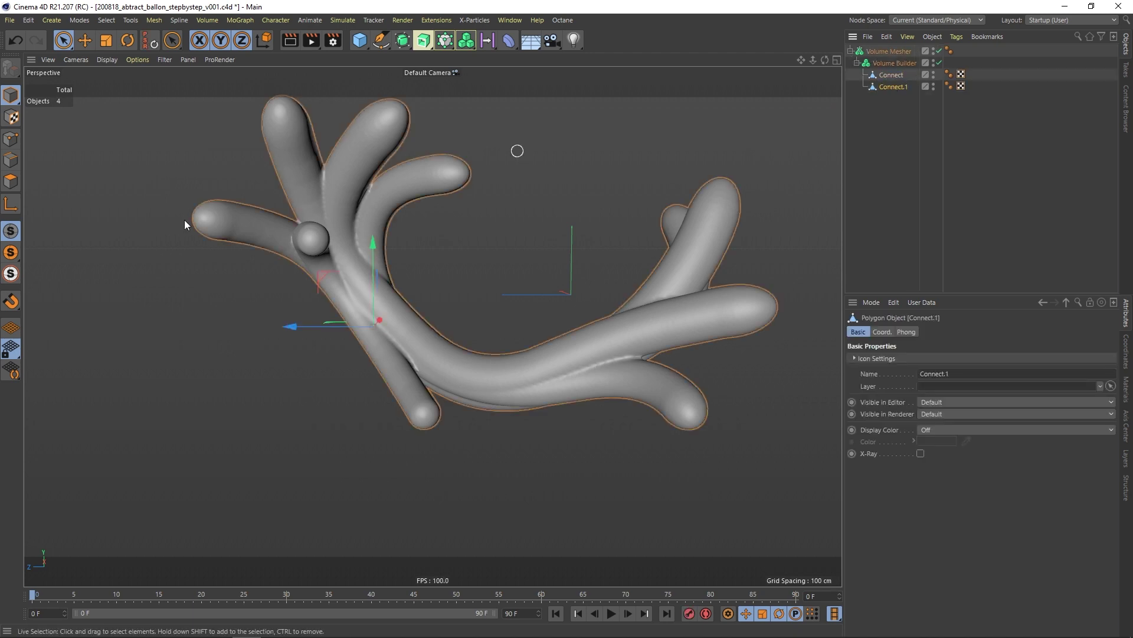
pyautogui.click(128, 41)
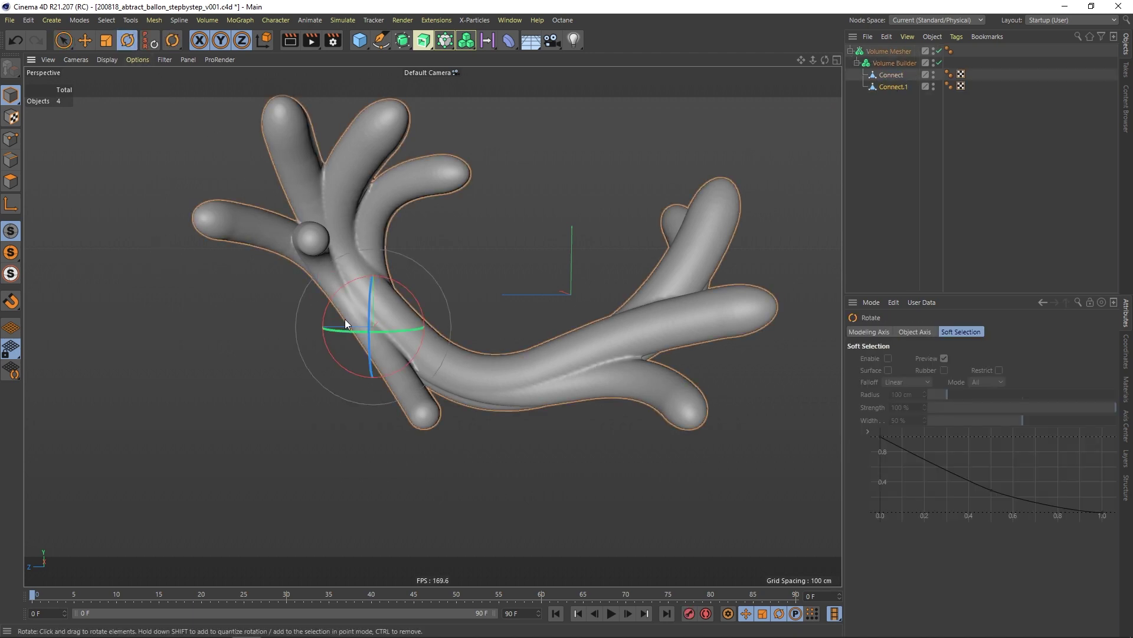
pyautogui.moveTo(345, 320); pyautogui.dragTo(355, 391)
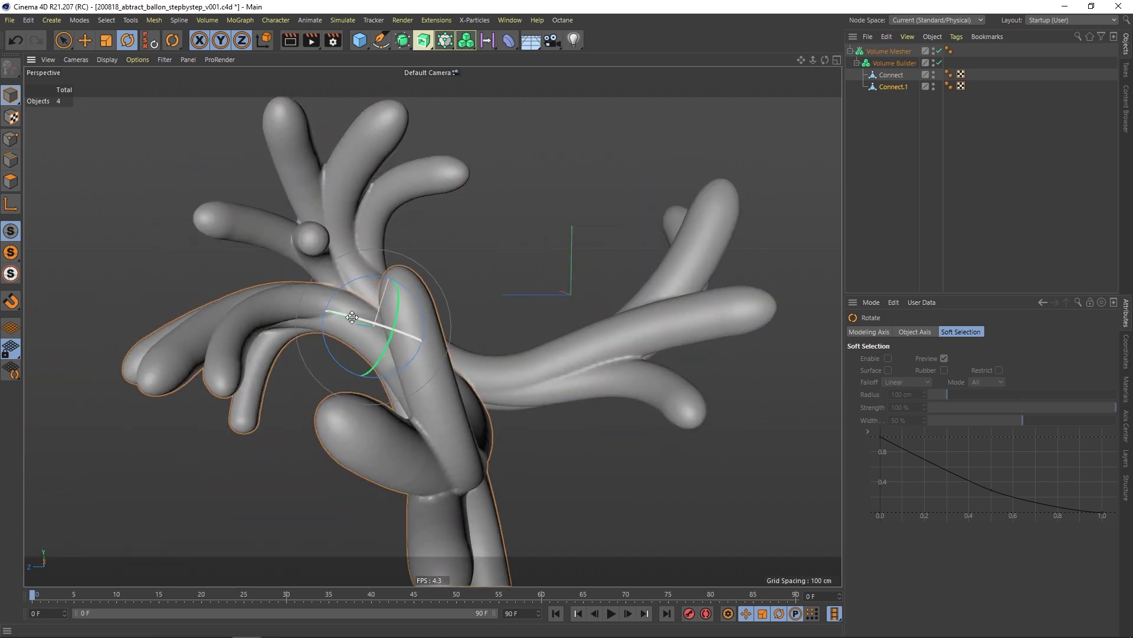
pyautogui.moveTo(352, 317)
pyautogui.mouseDown()
pyautogui.moveTo(195, 268)
pyautogui.moveTo(139, 225)
pyautogui.moveTo(191, 266)
pyautogui.mouseUp()
# Shift the duplicated Connect mesh slightly and refine its rotation so its tubes intertwine with the original form.
pyautogui.click(68, 40)
pyautogui.moveTo(341, 356)
pyautogui.keyDown('alt'); pyautogui.mouseDown()
pyautogui.moveTo(498, 352)
pyautogui.moveTo(418, 296)
pyautogui.moveTo(378, 314)
pyautogui.moveTo(434, 300)
pyautogui.moveTo(478, 271)
pyautogui.moveTo(441, 328)
pyautogui.moveTo(347, 385)
pyautogui.moveTo(366, 389)
pyautogui.mouseUp(); pyautogui.keyUp('alt')
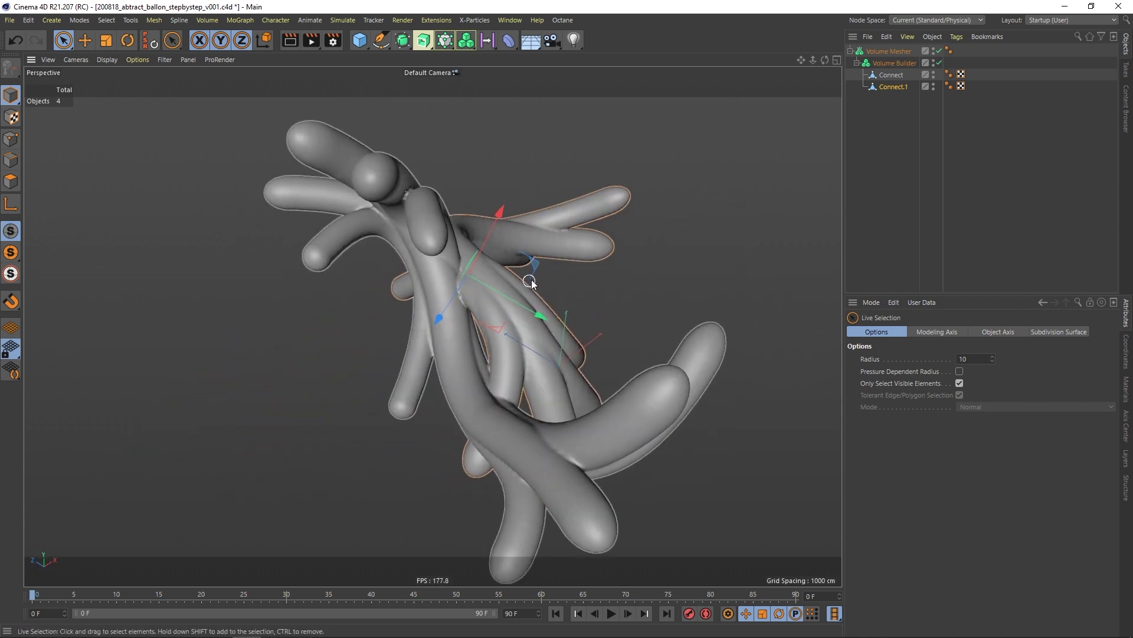
pyautogui.moveTo(534, 265); pyautogui.dragTo(521, 276)
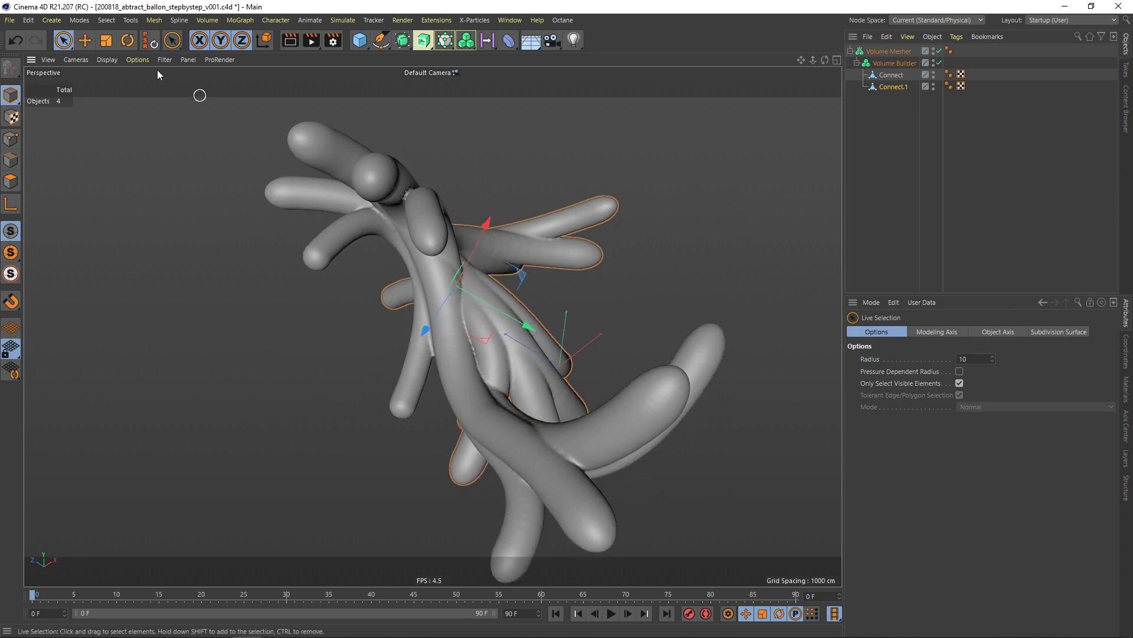
pyautogui.click(128, 40)
pyautogui.moveTo(458, 312)
pyautogui.mouseDown()
pyautogui.moveTo(447, 317)
pyautogui.moveTo(456, 334)
pyautogui.mouseUp()
pyautogui.keyDown('alt'); pyautogui.moveTo(469, 292); pyautogui.dragTo(322, 246); pyautogui.keyUp('alt')
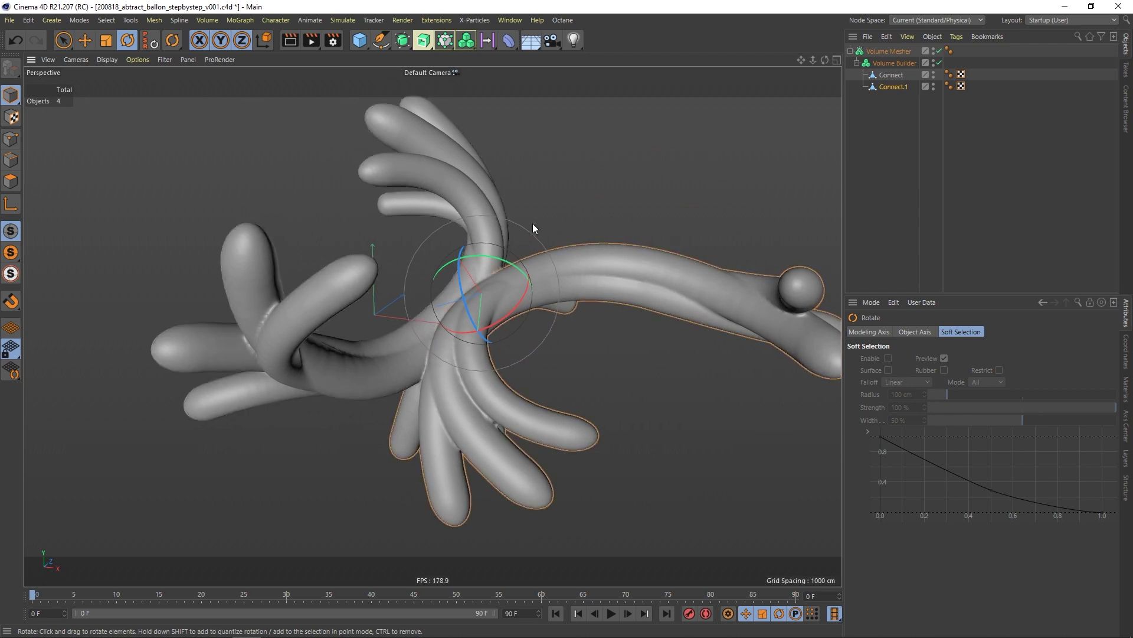
pyautogui.keyDown('alt'); pyautogui.moveTo(532, 228); pyautogui.dragTo(546, 300); pyautogui.keyUp('alt')
pyautogui.moveTo(449, 316)
pyautogui.mouseDown()
pyautogui.moveTo(458, 323)
pyautogui.moveTo(681, 189)
pyautogui.moveTo(631, 212)
pyautogui.moveTo(636, 224)
pyautogui.moveTo(464, 307)
pyautogui.moveTo(562, 314)
pyautogui.moveTo(457, 321)
pyautogui.mouseUp()
# Select the Volume Builder and add an SDF Smooth filter layer above both meshes, switched off.
pyautogui.click(915, 151)
pyautogui.click(857, 63)
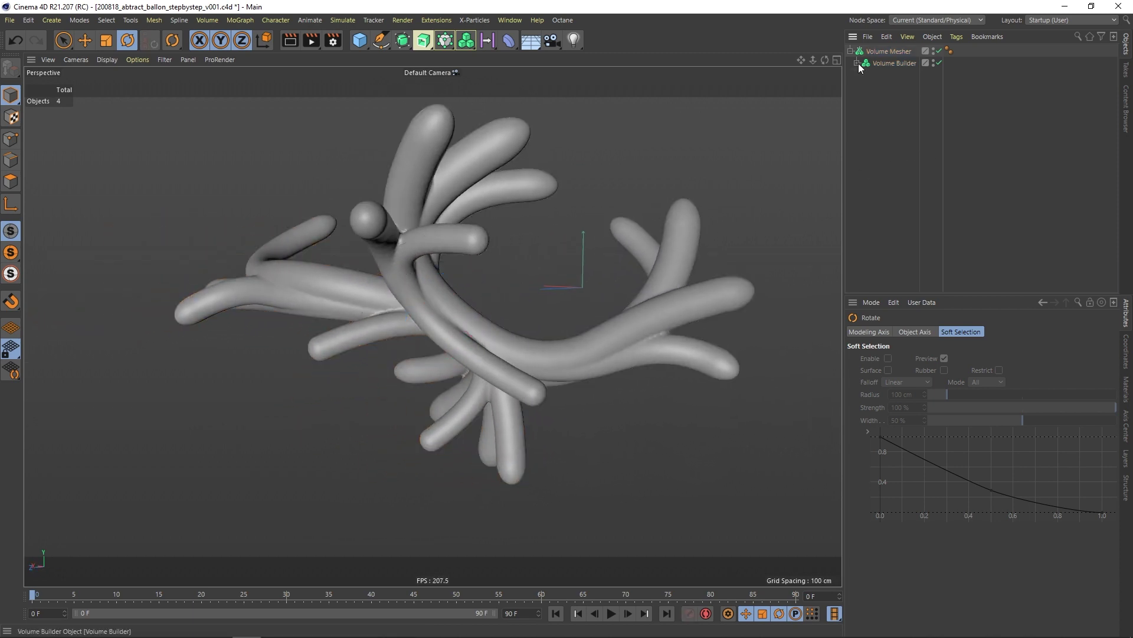
pyautogui.click(891, 63)
pyautogui.press('o')
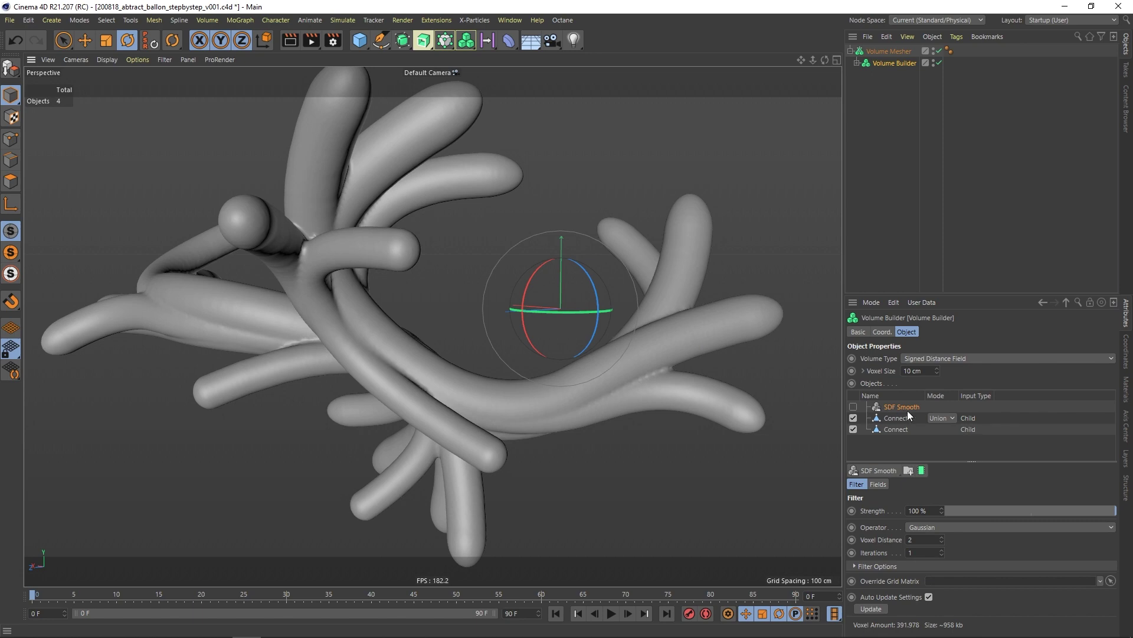
# Examine the creases where the tubes meet while the SDF Smooth filter is off.
pyautogui.keyDown('alt'); pyautogui.moveTo(473, 364); pyautogui.dragTo(538, 377); pyautogui.keyUp('alt')
pyautogui.keyDown('alt'); pyautogui.moveTo(640, 377); pyautogui.dragTo(686, 365, button='right'); pyautogui.keyUp('alt')
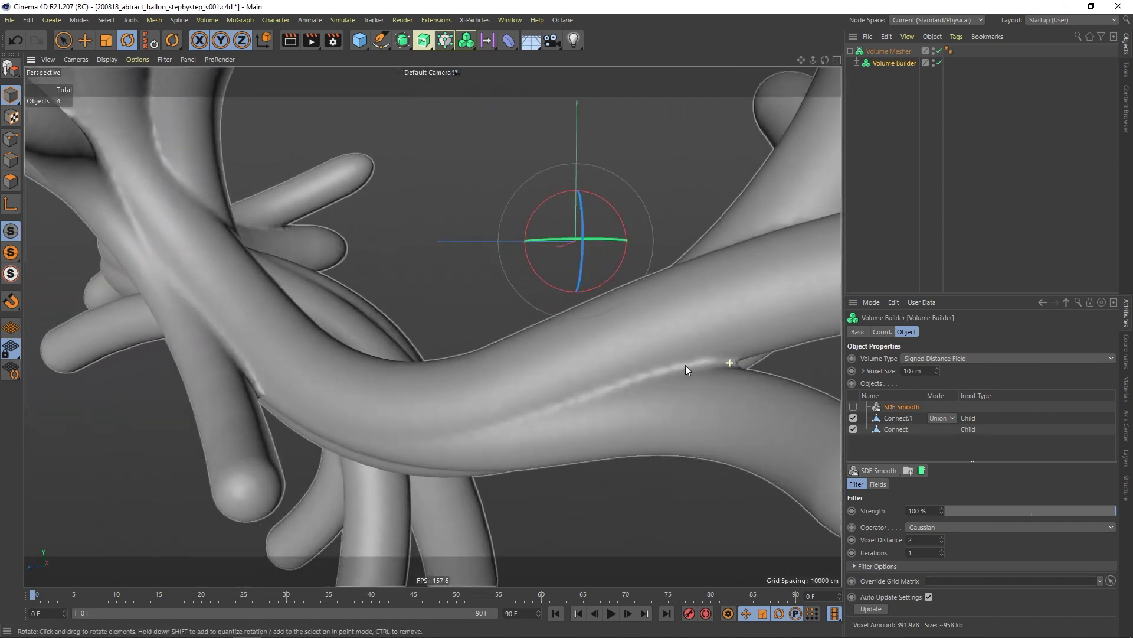
pyautogui.keyDown('alt'); pyautogui.moveTo(572, 365); pyautogui.dragTo(629, 368); pyautogui.keyUp('alt')
pyautogui.keyDown('alt'); pyautogui.moveTo(629, 368); pyautogui.dragTo(508, 396, button='right'); pyautogui.keyUp('alt')
pyautogui.keyDown('alt'); pyautogui.moveTo(508, 395); pyautogui.dragTo(477, 388); pyautogui.keyUp('alt')
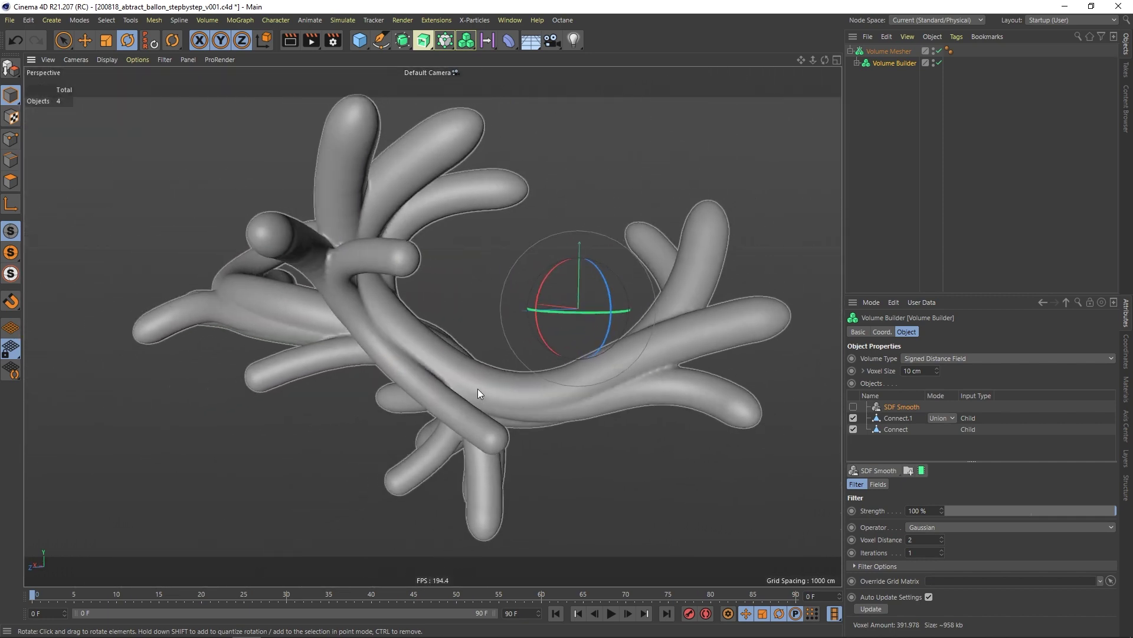
pyautogui.keyDown('alt'); pyautogui.moveTo(477, 389); pyautogui.dragTo(533, 386, button='right'); pyautogui.keyUp('alt')
pyautogui.keyDown('alt'); pyautogui.moveTo(533, 386); pyautogui.dragTo(561, 387); pyautogui.keyUp('alt')
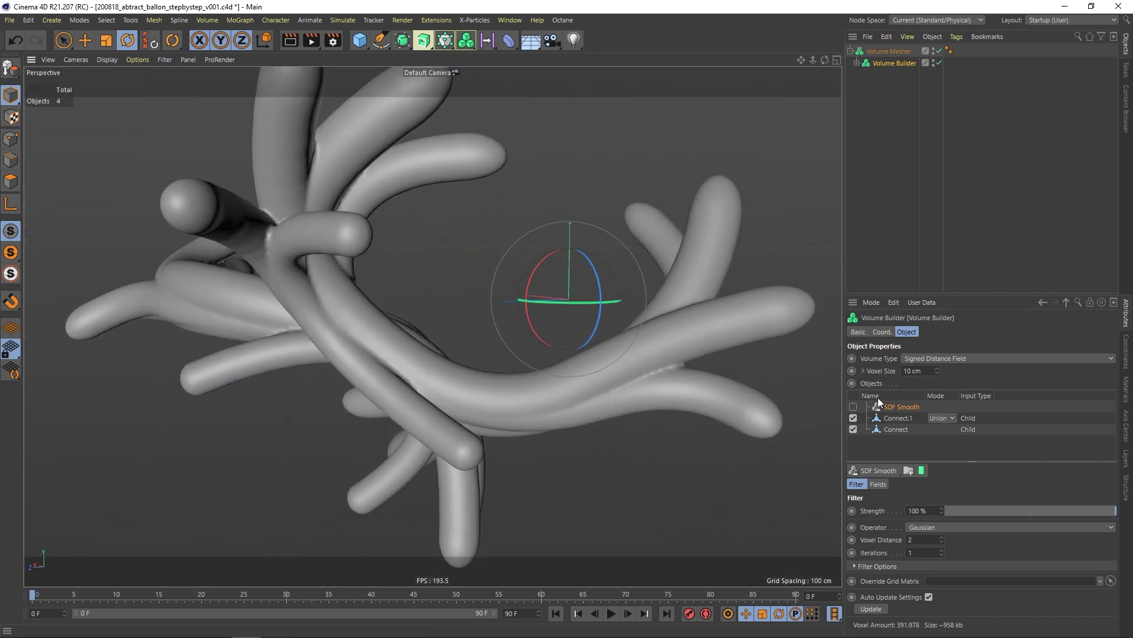
# Enable the Volume Builder's SDF Smooth filter layer and inspect the joints between the tubes from several angles.
pyautogui.click(891, 470)
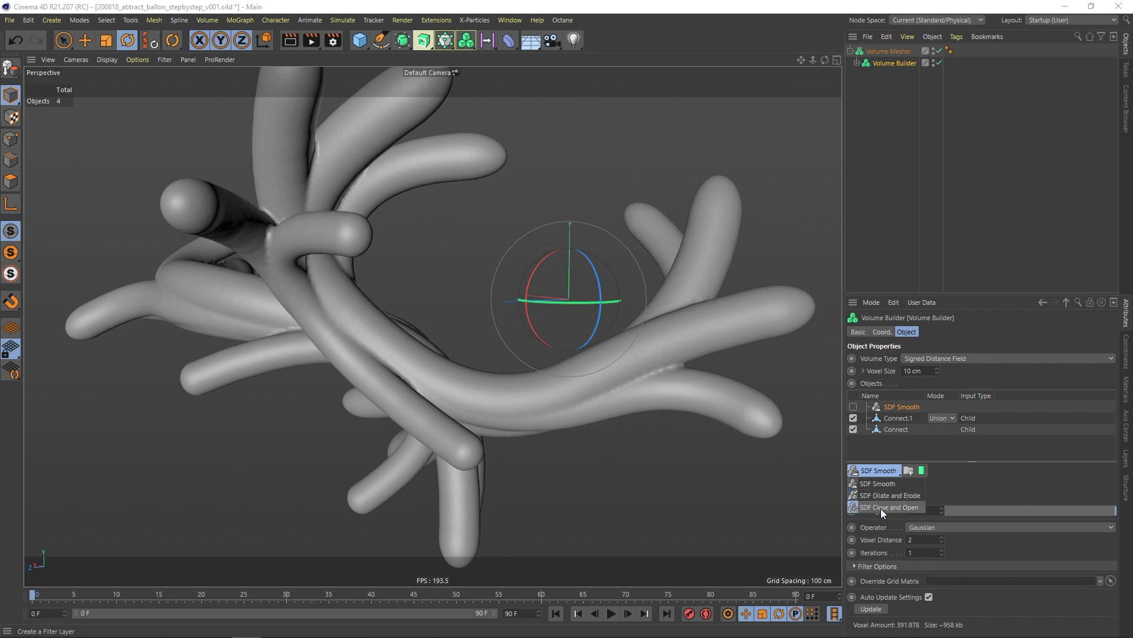
pyautogui.click(940, 474)
pyautogui.click(874, 468)
pyautogui.click(852, 405)
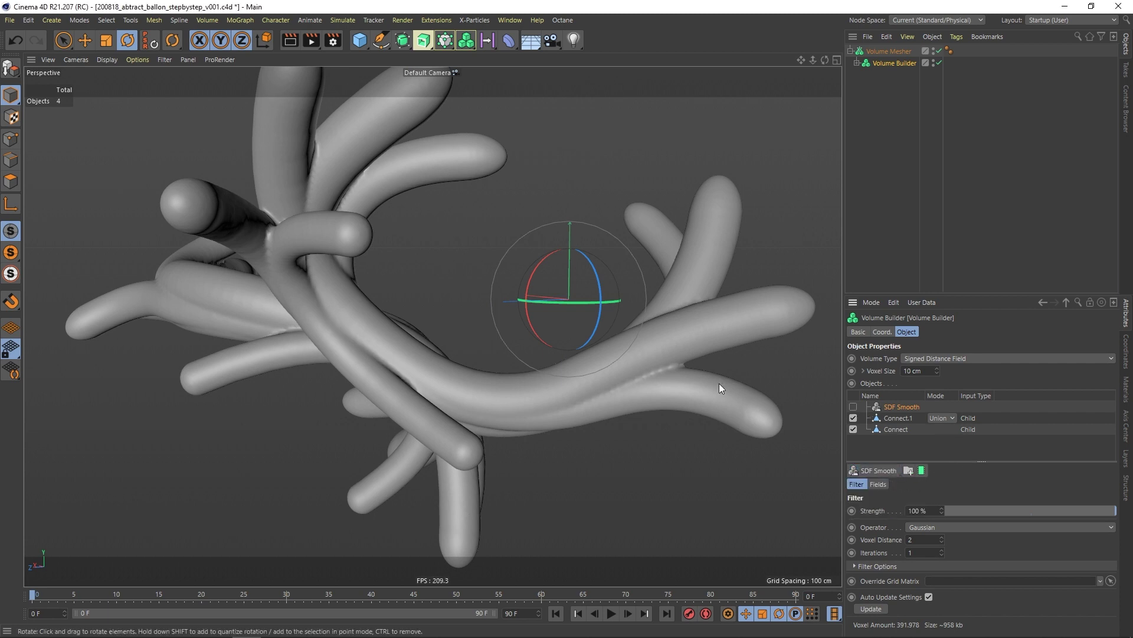
pyautogui.click(852, 405)
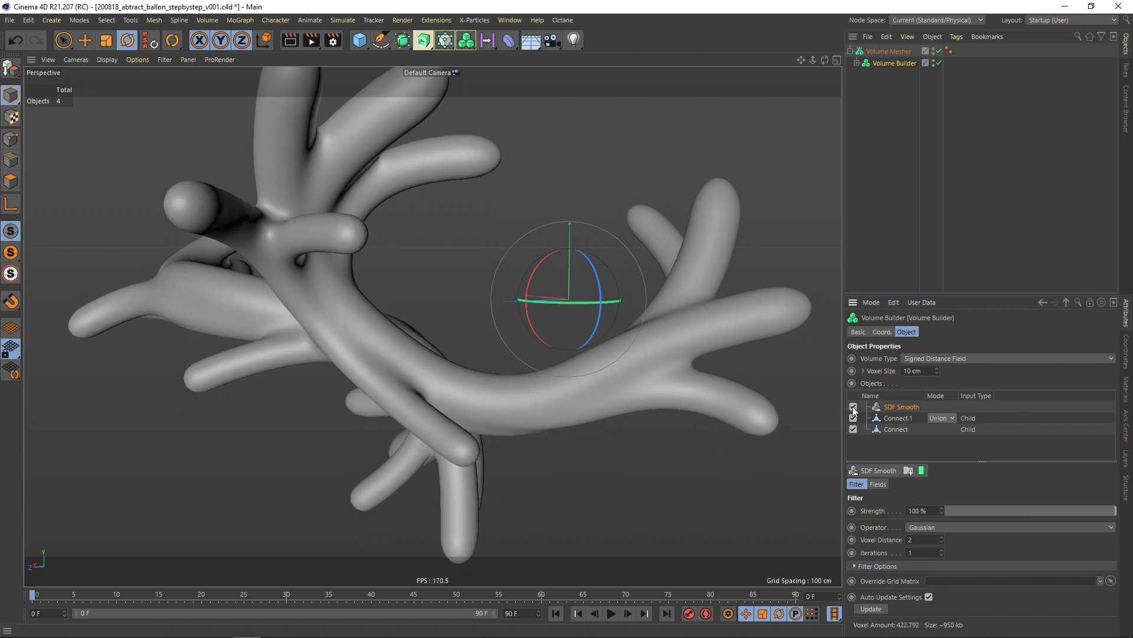
pyautogui.keyDown('alt'); pyautogui.moveTo(554, 389); pyautogui.dragTo(522, 381); pyautogui.keyUp('alt')
pyautogui.keyDown('alt'); pyautogui.moveTo(525, 381); pyautogui.dragTo(583, 373, button='right'); pyautogui.keyUp('alt')
pyautogui.keyDown('alt'); pyautogui.moveTo(592, 380); pyautogui.dragTo(661, 384); pyautogui.keyUp('alt')
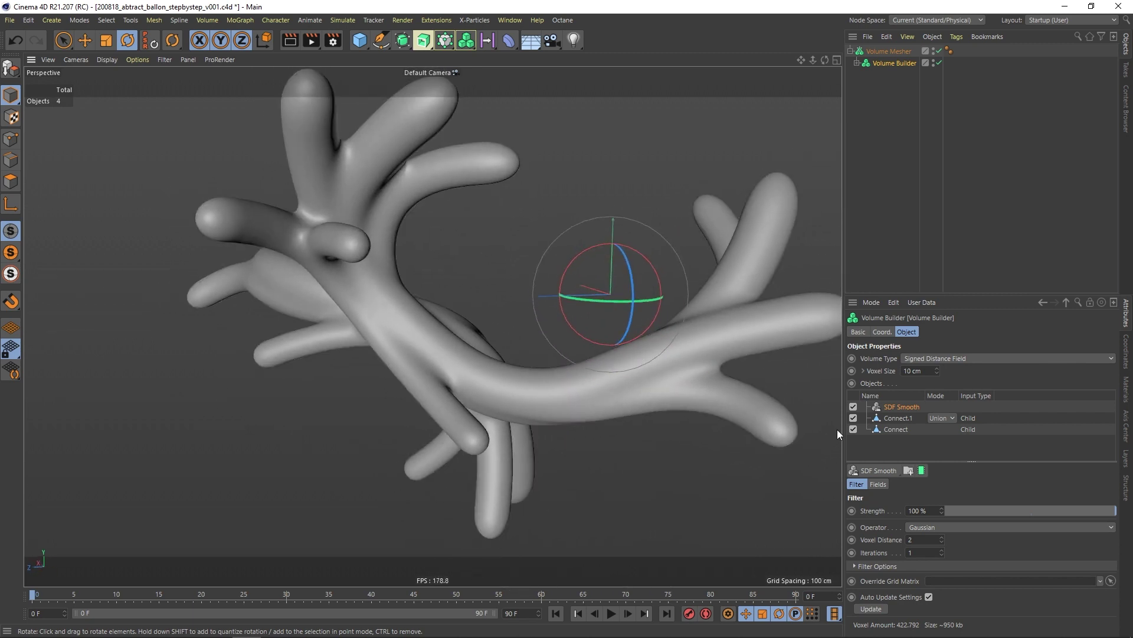
# Switch off SDF Smooth, add an SDF Dilate and Erode filter with a 10 cm offset and compare it on and off.
pyautogui.click(853, 407)
pyautogui.click(893, 475)
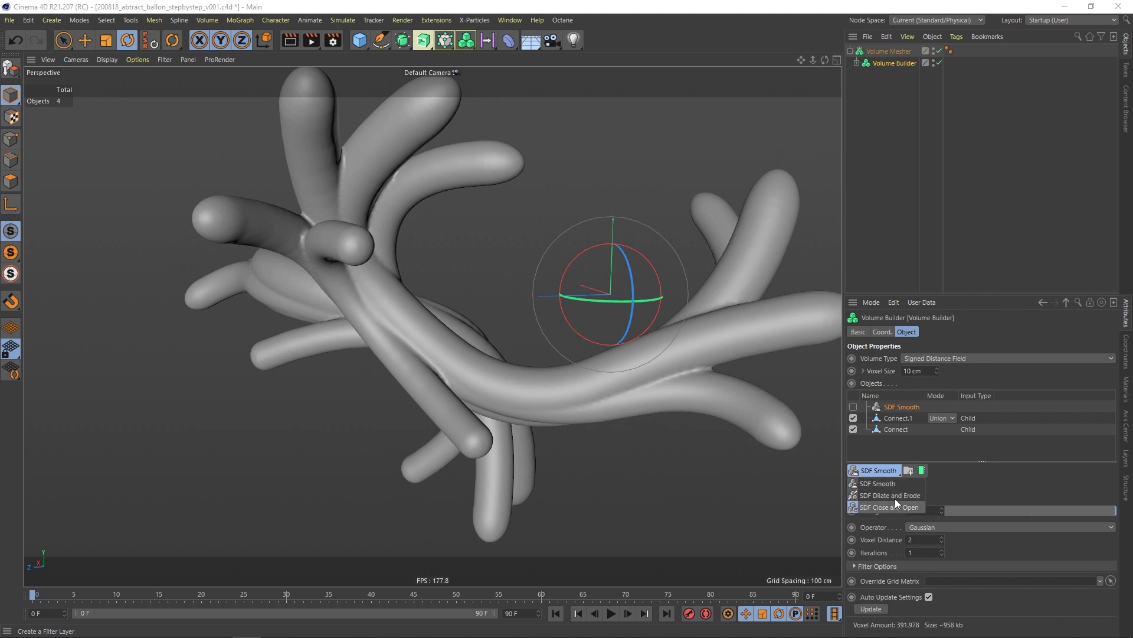
pyautogui.click(895, 499)
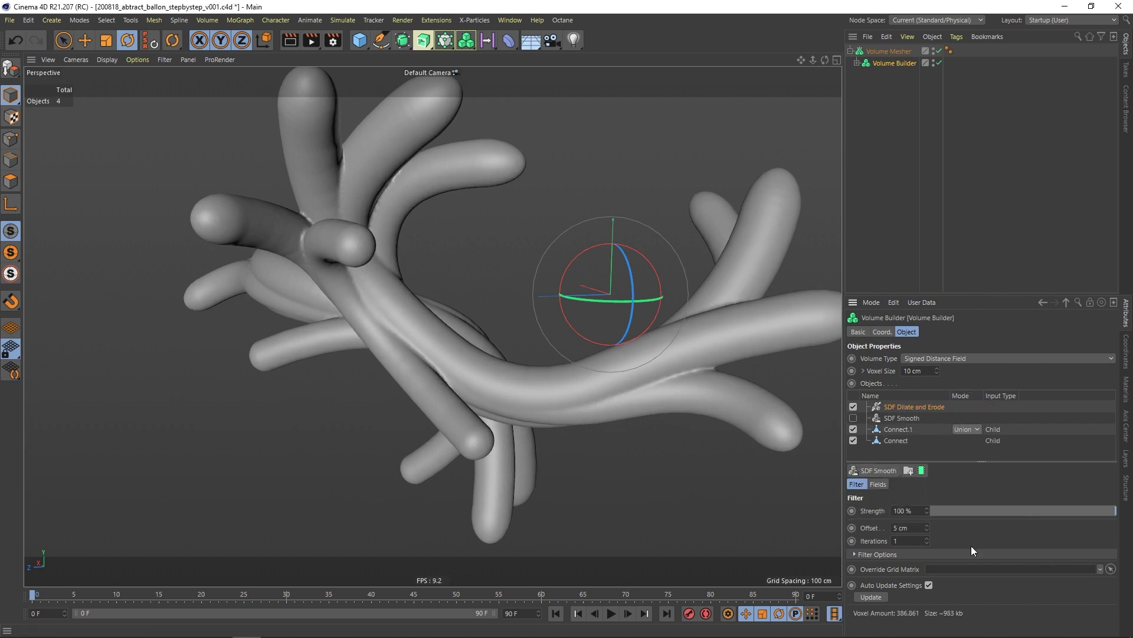
pyautogui.write('0')
pyautogui.press('Return')
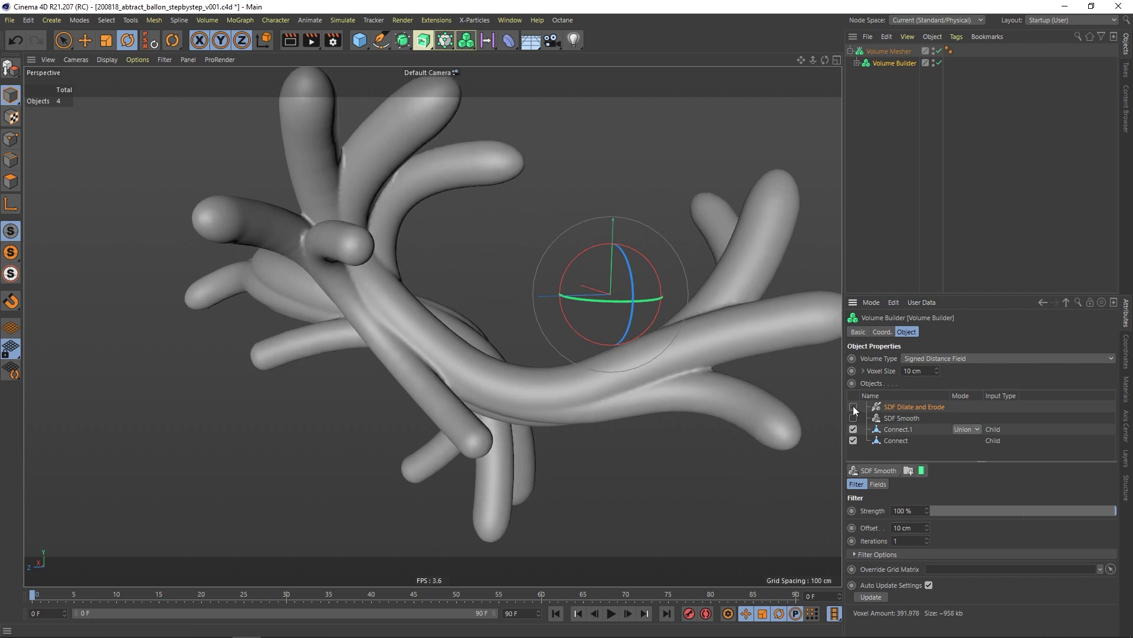
pyautogui.click(854, 407)
pyautogui.click(854, 407)
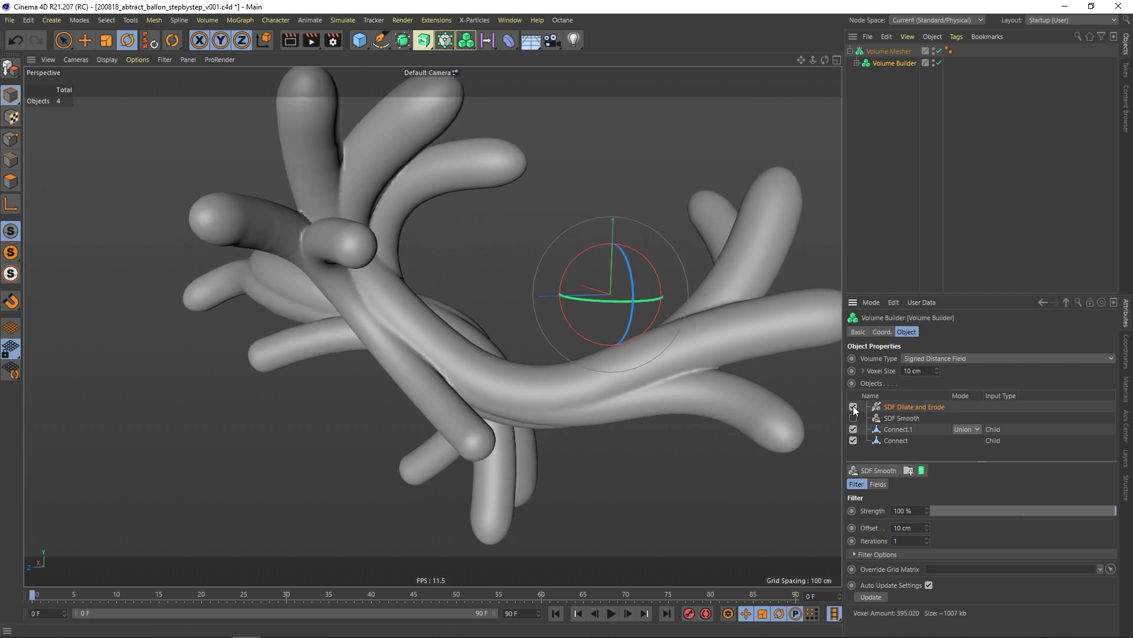
pyautogui.click(853, 407)
pyautogui.click(854, 407)
# Set the SDF Dilate and Erode filter's offset to -10 cm.
pyautogui.click(915, 527)
pyautogui.write('-10')
pyautogui.press('Return')
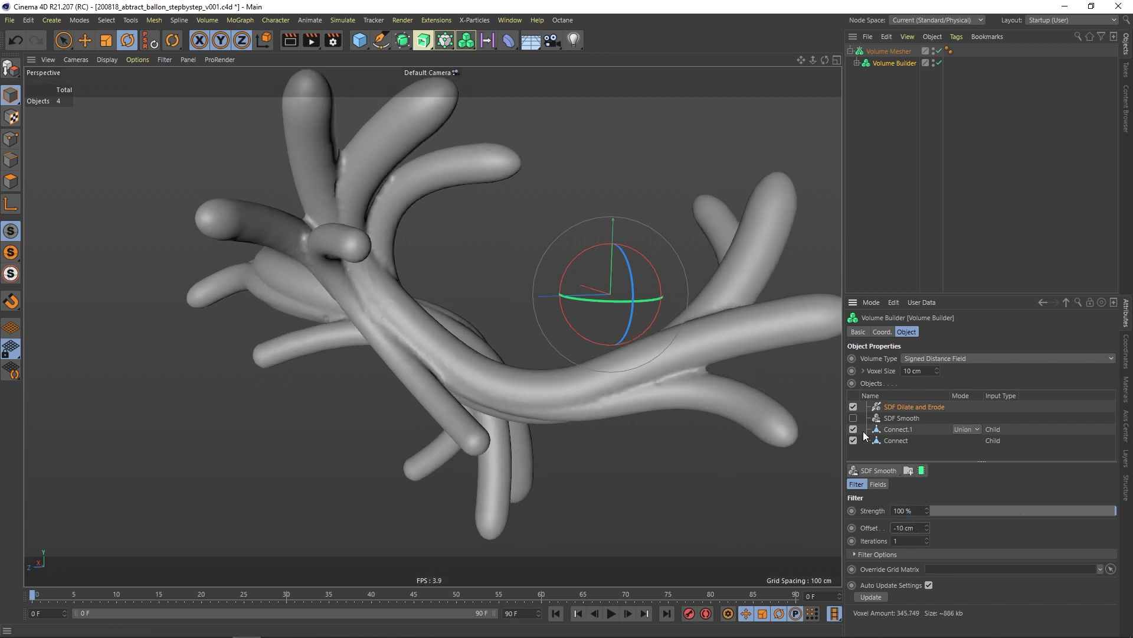
# Delete the SDF Dilate and Erode filter layer and switch SDF Smooth back on.
pyautogui.click(853, 407)
pyautogui.press('Delete')
pyautogui.click(854, 407)
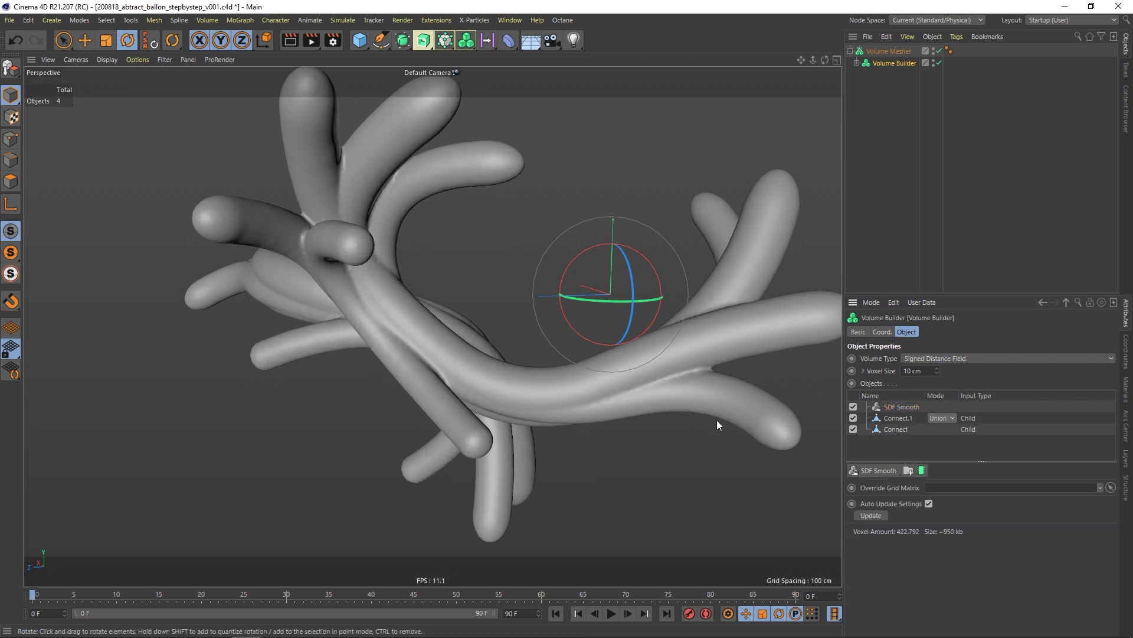
# Place the Volume Mesher hierarchy inside a new Connect object and make it editable as a single polygon mesh.
pyautogui.keyDown('alt'); pyautogui.moveTo(574, 399); pyautogui.dragTo(587, 388); pyautogui.keyUp('alt')
pyautogui.keyDown('alt'); pyautogui.moveTo(587, 387); pyautogui.dragTo(568, 388, button='right'); pyautogui.keyUp('alt')
pyautogui.keyDown('alt'); pyautogui.moveTo(568, 387); pyautogui.dragTo(587, 374); pyautogui.keyUp('alt')
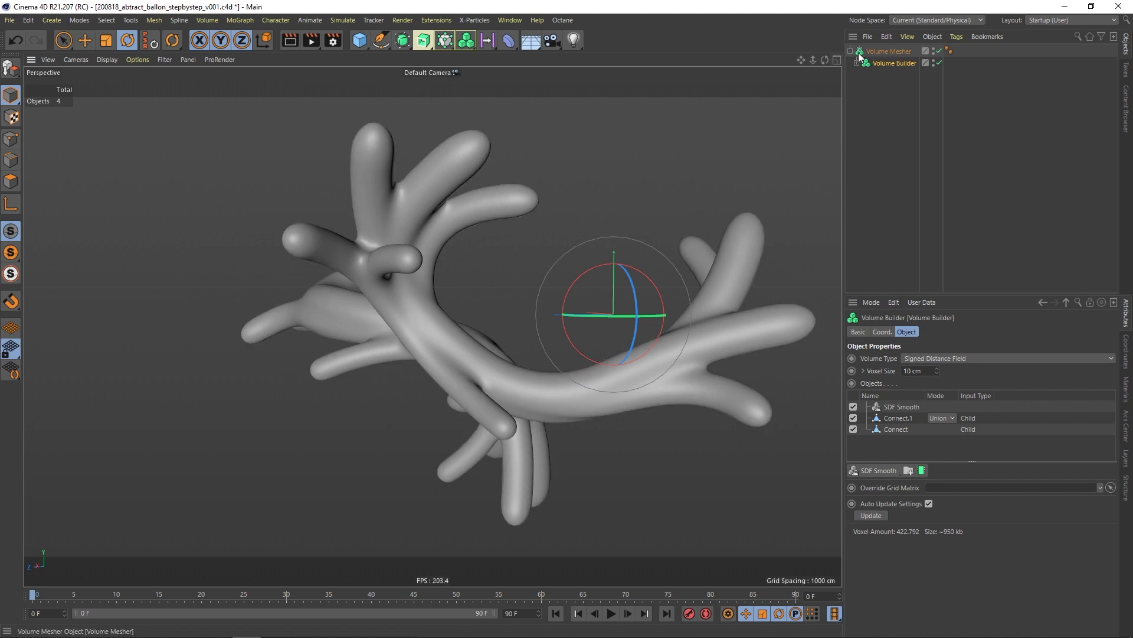
pyautogui.click(418, 42)
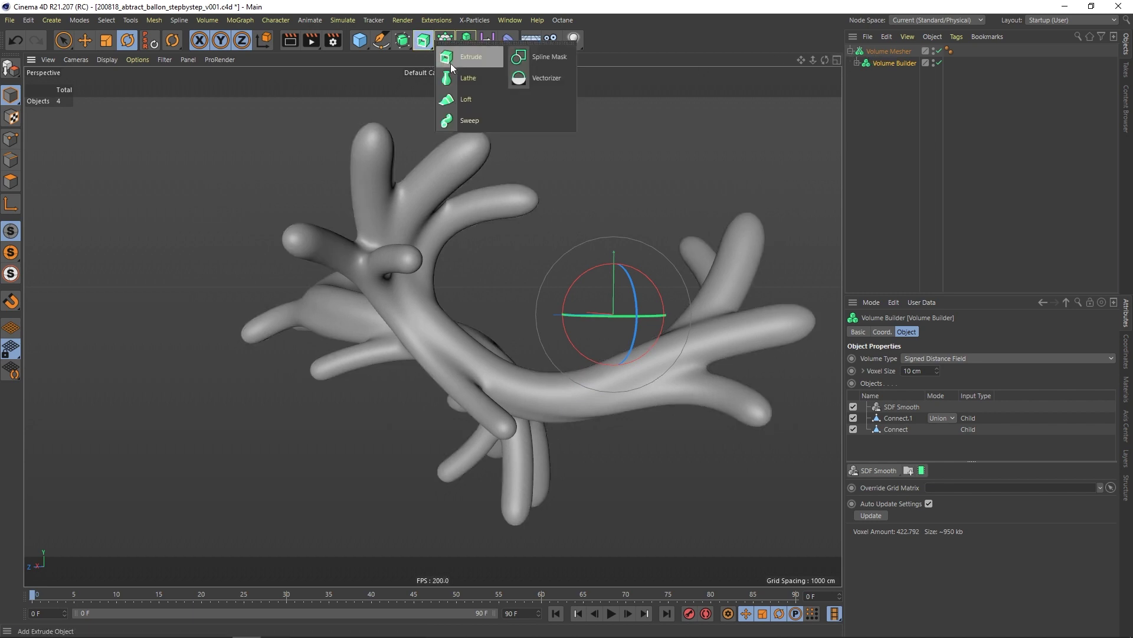
pyautogui.click(402, 40)
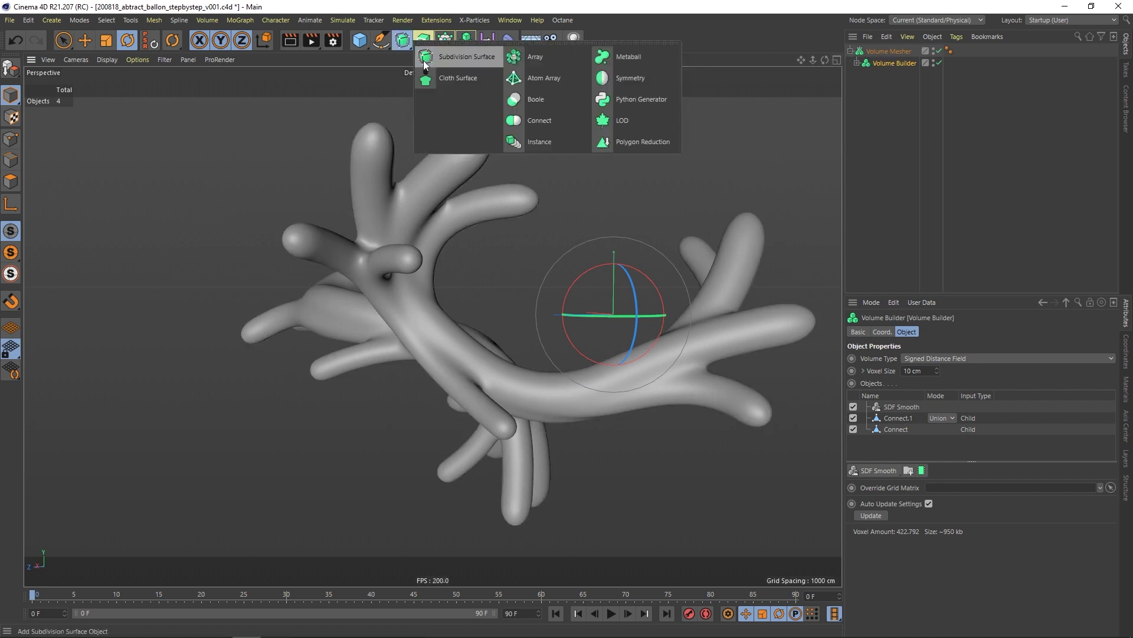
pyautogui.keyDown('alt'); pyautogui.click(539, 121); pyautogui.keyUp('alt')
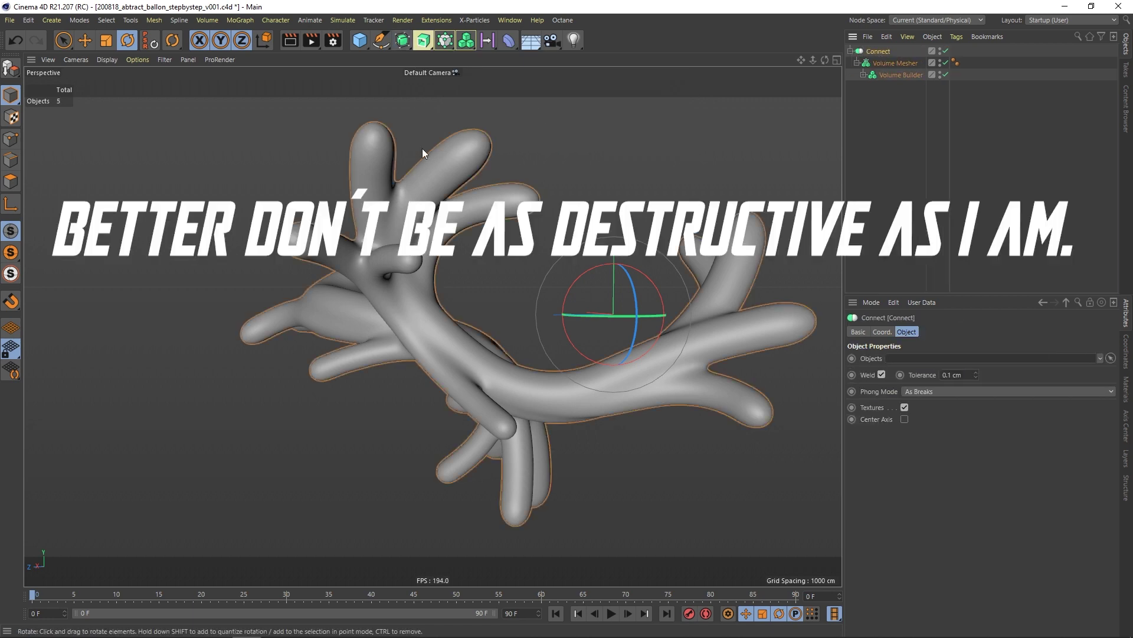
pyautogui.press('c')
pyautogui.click(881, 58)
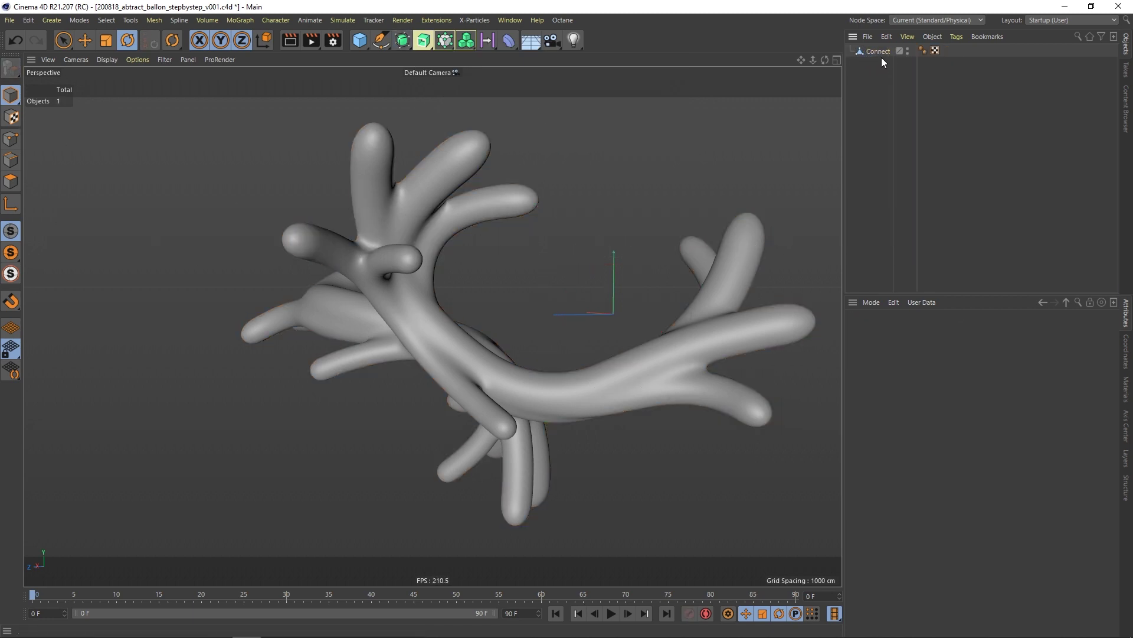
# Display the Connect mesh with its polygon lines and examine its density and topology up close.
pyautogui.click(878, 52)
pyautogui.click(108, 61)
pyautogui.click(118, 85)
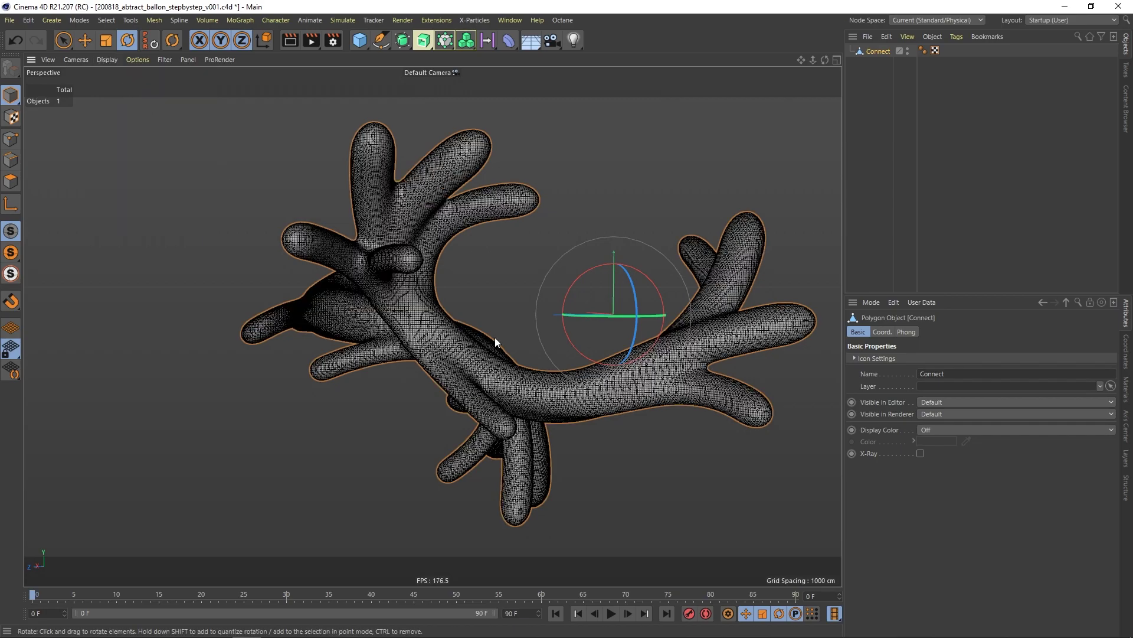
pyautogui.scroll(10, 495, 338)
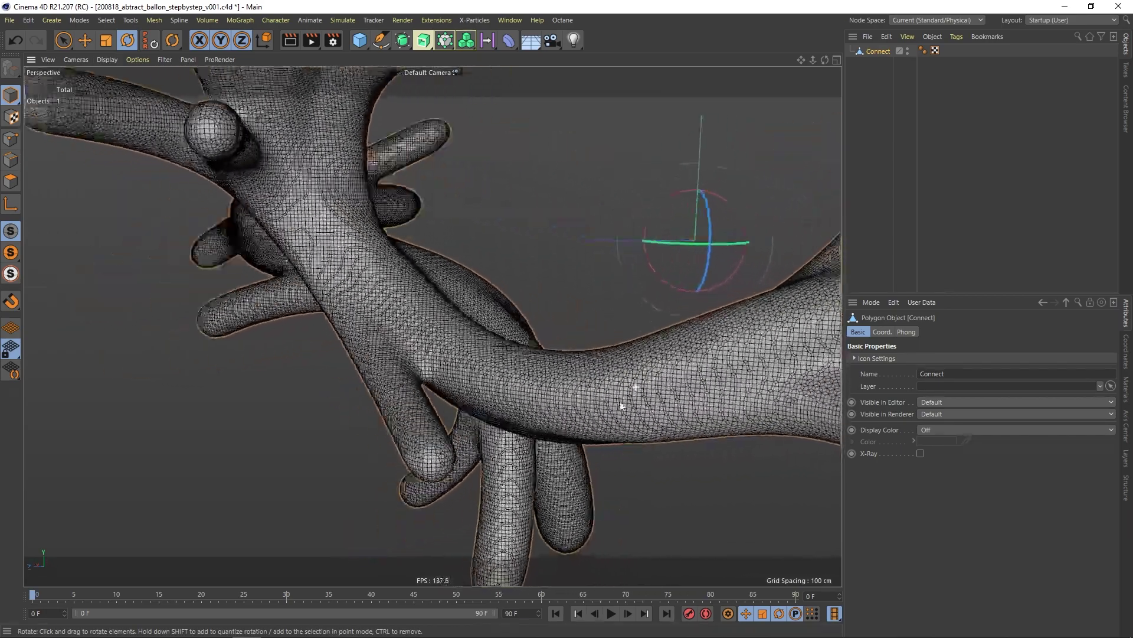
pyautogui.keyDown('alt'); pyautogui.moveTo(620, 403); pyautogui.dragTo(647, 378); pyautogui.keyUp('alt')
pyautogui.keyDown('alt'); pyautogui.moveTo(647, 378); pyautogui.dragTo(577, 400, button='right'); pyautogui.keyUp('alt')
pyautogui.keyDown('alt'); pyautogui.moveTo(622, 378); pyautogui.dragTo(531, 381); pyautogui.keyUp('alt')
pyautogui.scroll(-5, 602, 379)
pyautogui.click(544, 242)
pyautogui.scroll(-4, 529, 383)
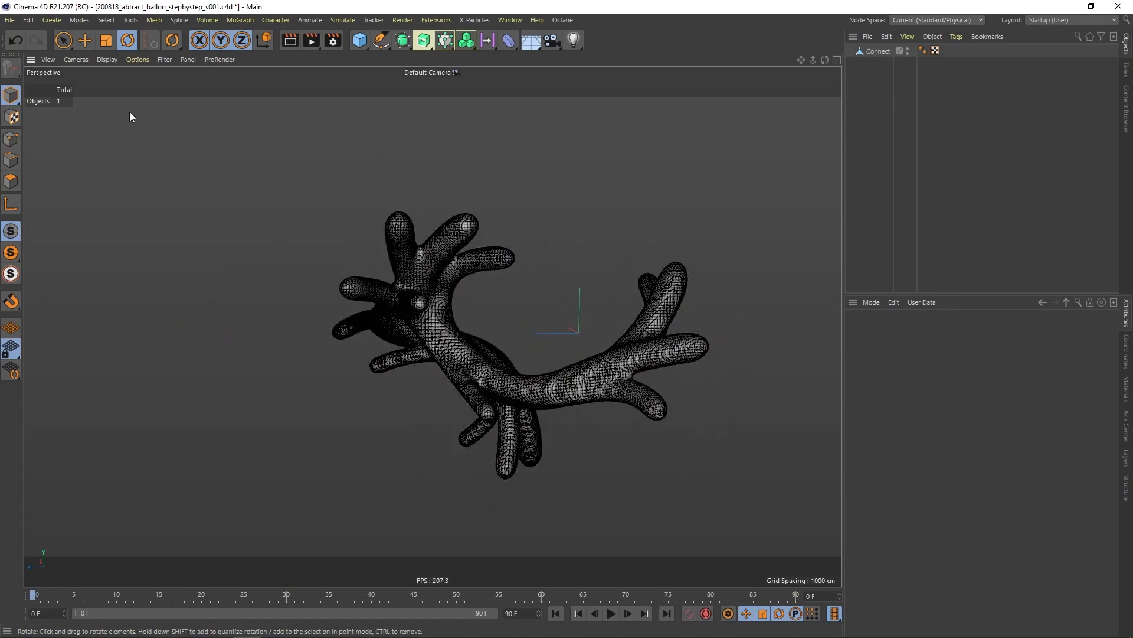
pyautogui.click(879, 52)
pyautogui.scroll(6, 554, 357)
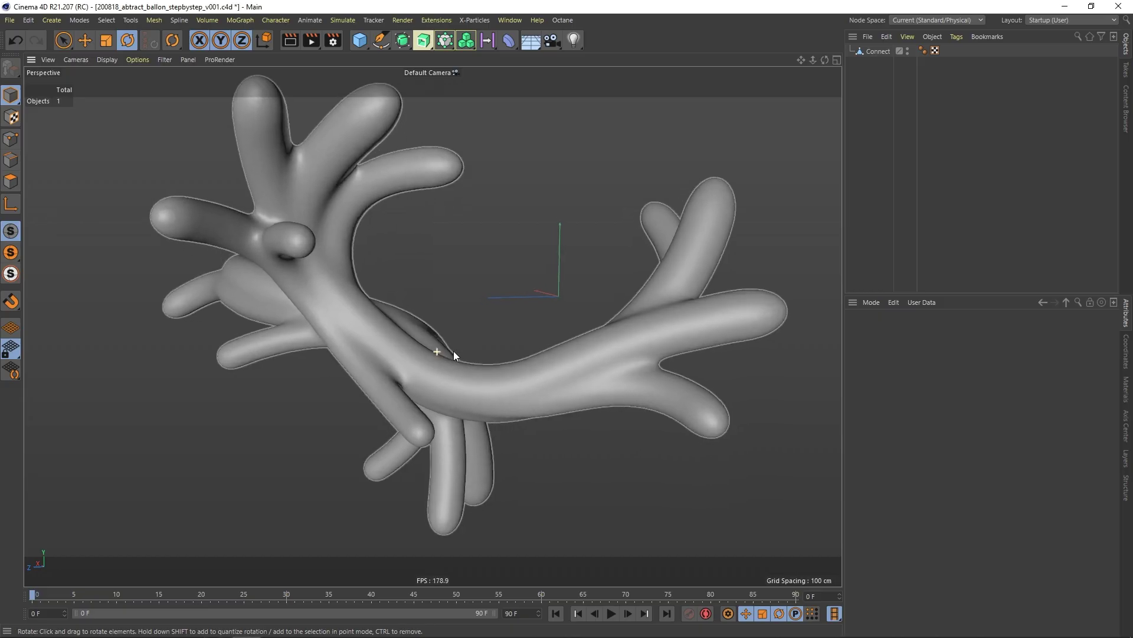
# Select all points of the Connect mesh and set their vertex weight to 0%.
pyautogui.keyDown('alt'); pyautogui.moveTo(442, 356); pyautogui.dragTo(455, 361); pyautogui.keyUp('alt')
pyautogui.click(879, 51)
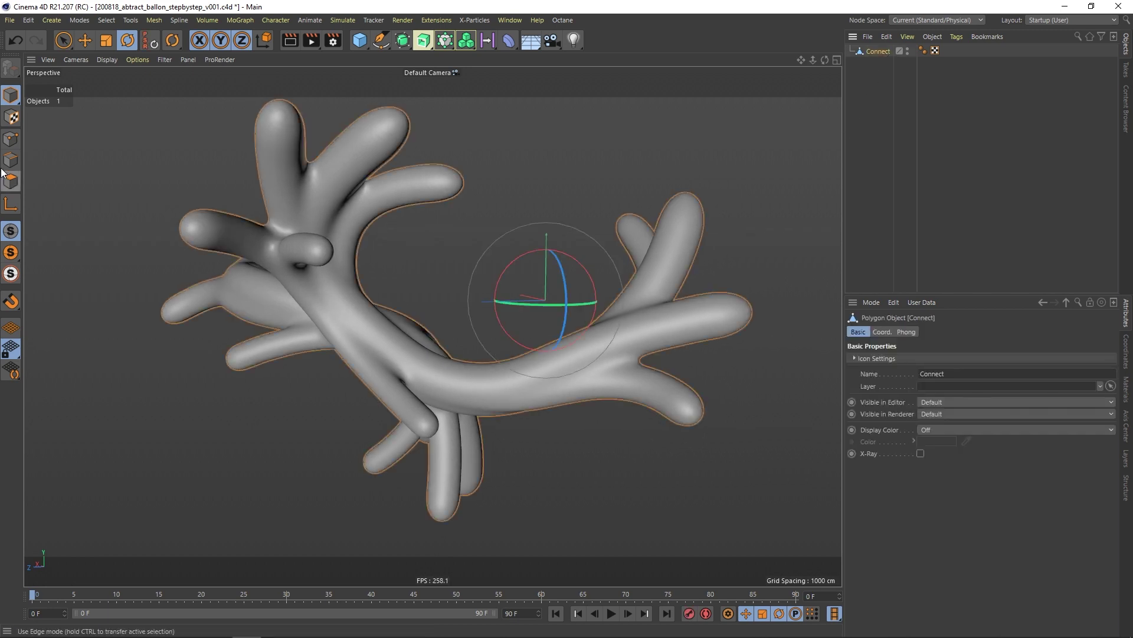
pyautogui.click(17, 144)
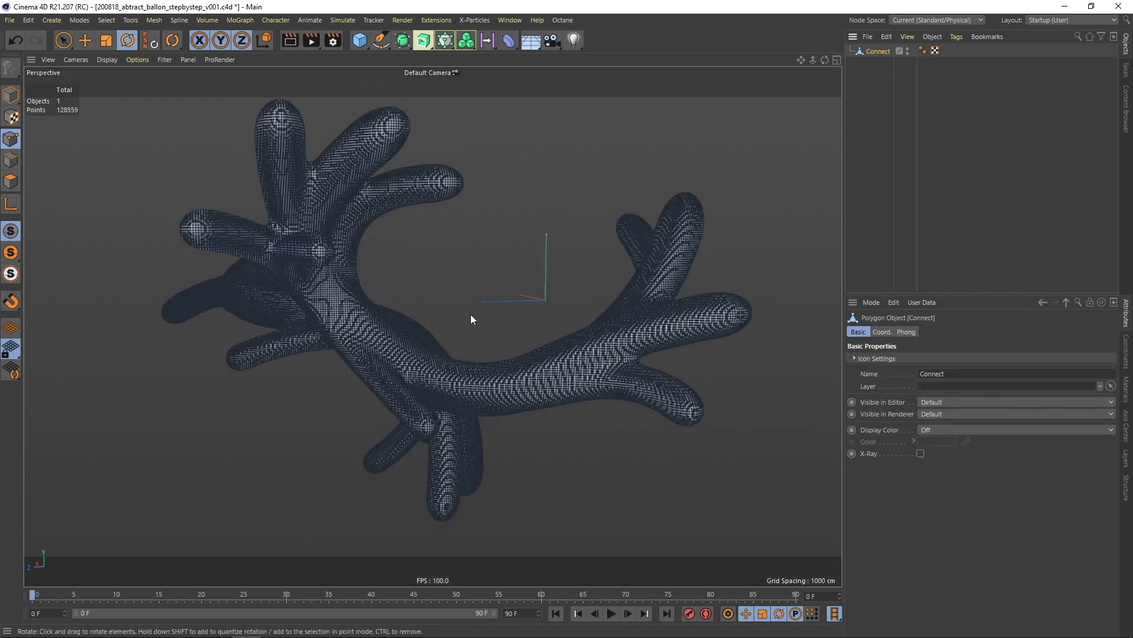
pyautogui.hotkey('ctrl', 'a')
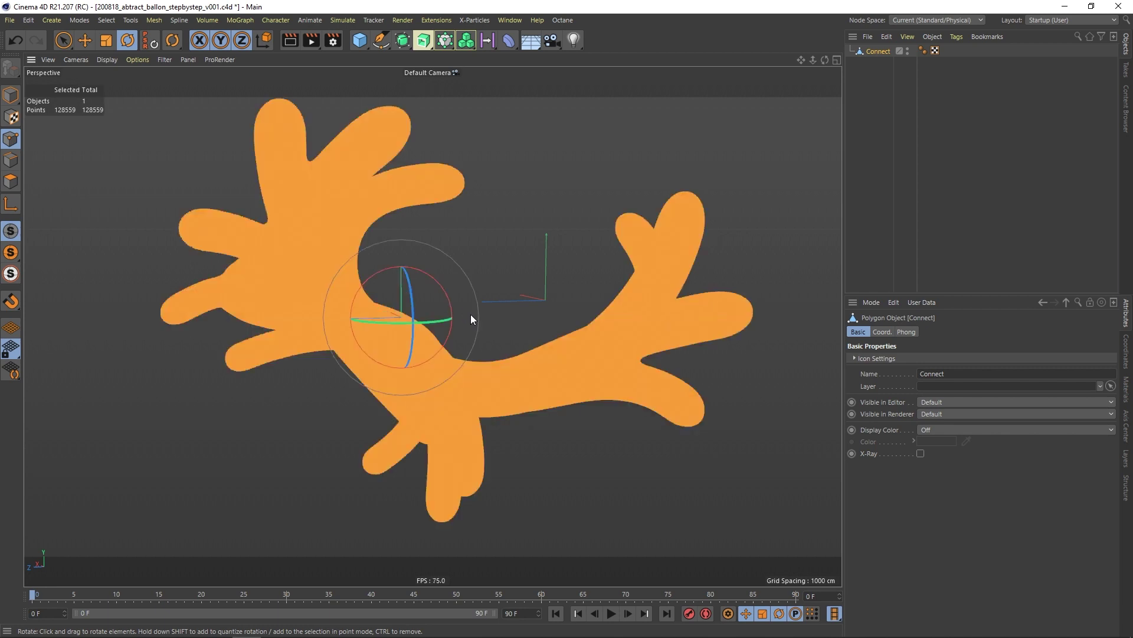
pyautogui.scroll(2, 460, 346)
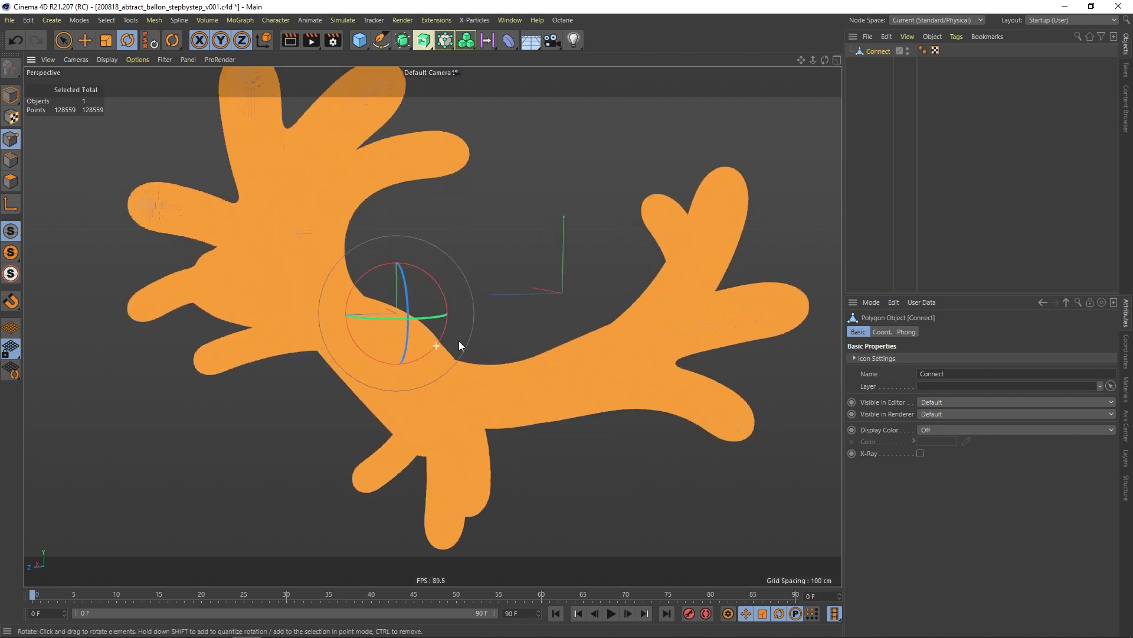
pyautogui.scroll(4, 459, 345)
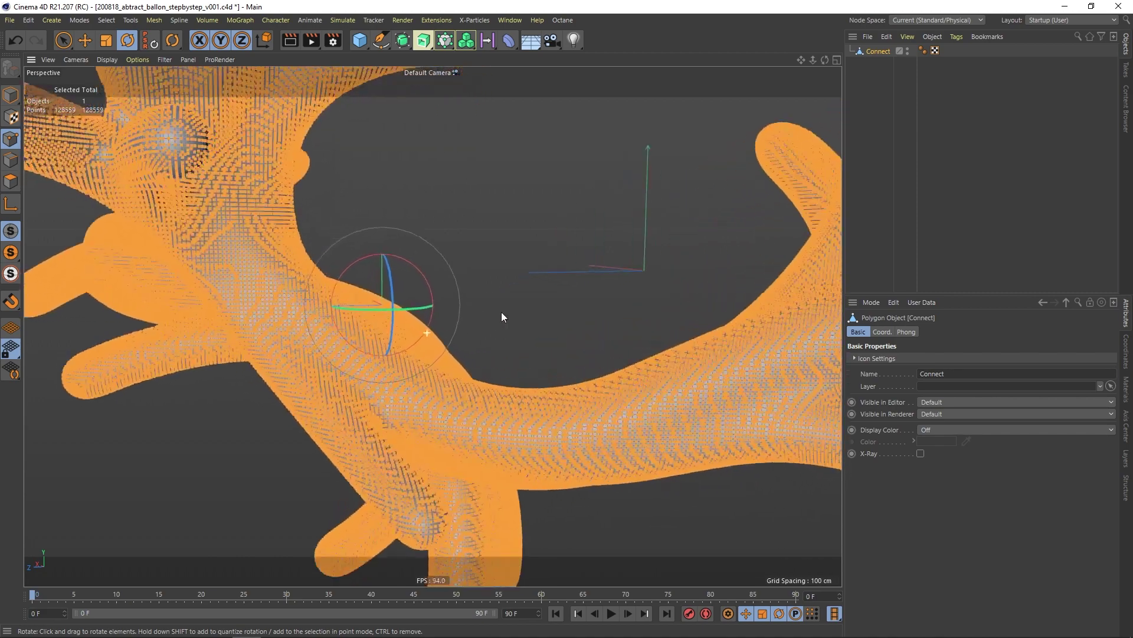
pyautogui.scroll(2, 502, 311)
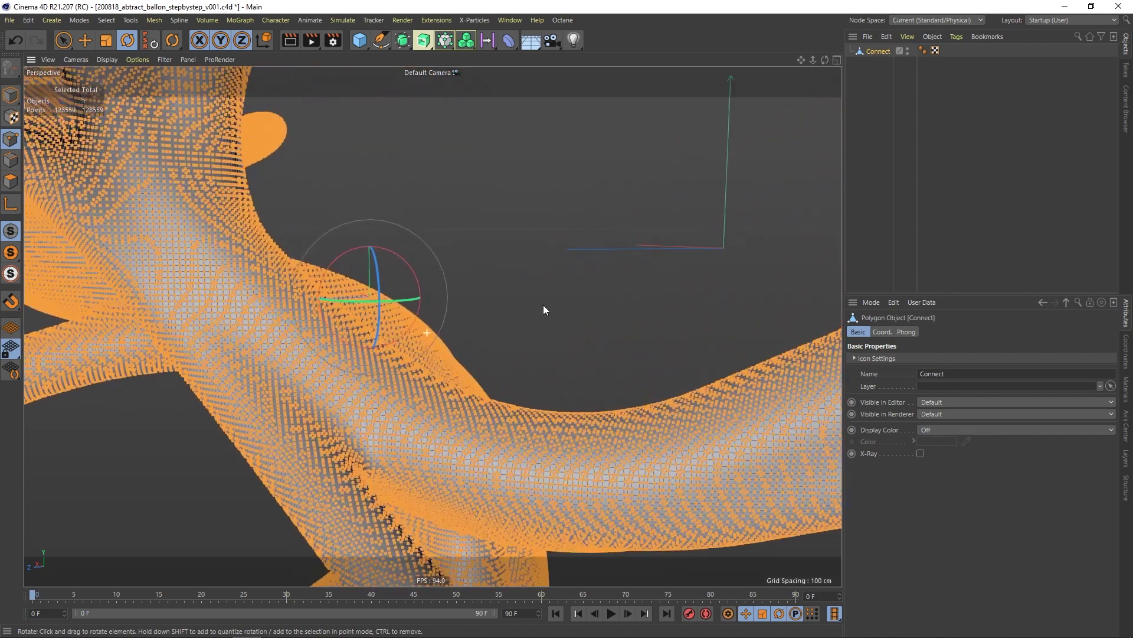
pyautogui.click(107, 20)
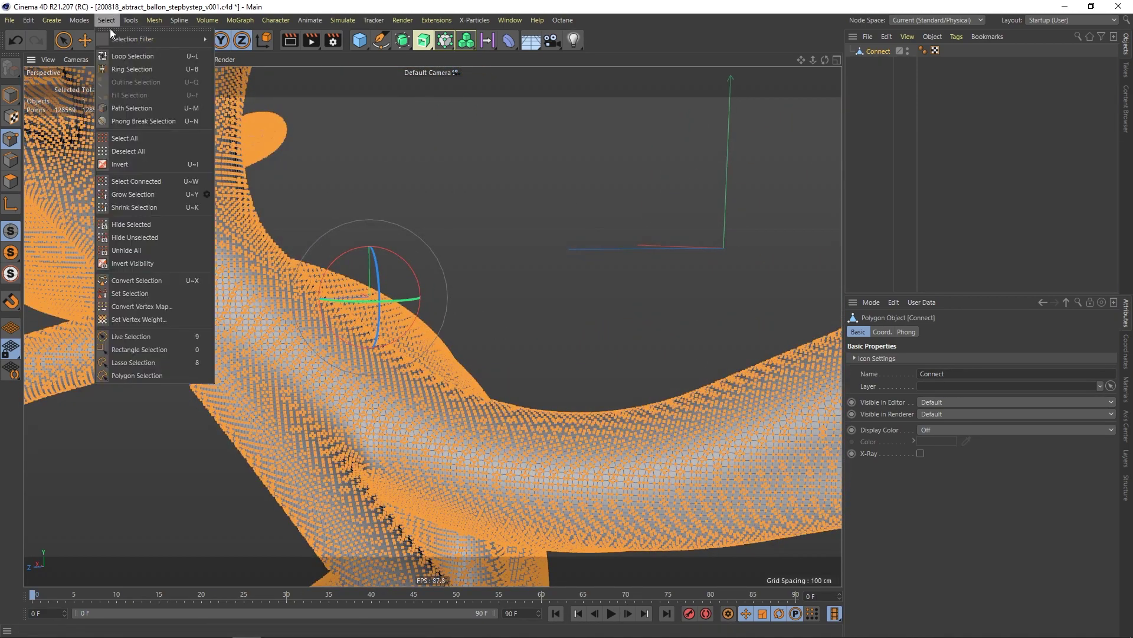
pyautogui.click(136, 318)
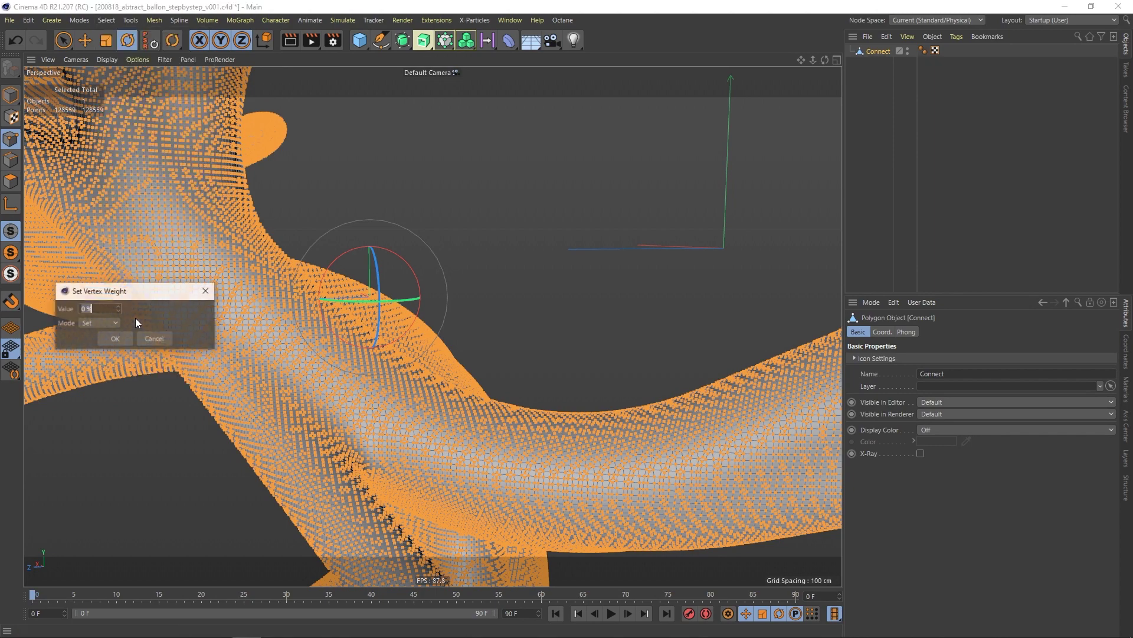
pyautogui.click(115, 339)
# Enable Use Fields on the Connect mesh's Vertex Map tag.
pyautogui.keyDown('alt'); pyautogui.moveTo(527, 378); pyautogui.dragTo(408, 402, button='right'); pyautogui.keyUp('alt')
pyautogui.click(923, 234)
pyautogui.keyDown('alt'); pyautogui.moveTo(671, 255); pyautogui.dragTo(423, 307, button='right'); pyautogui.keyUp('alt')
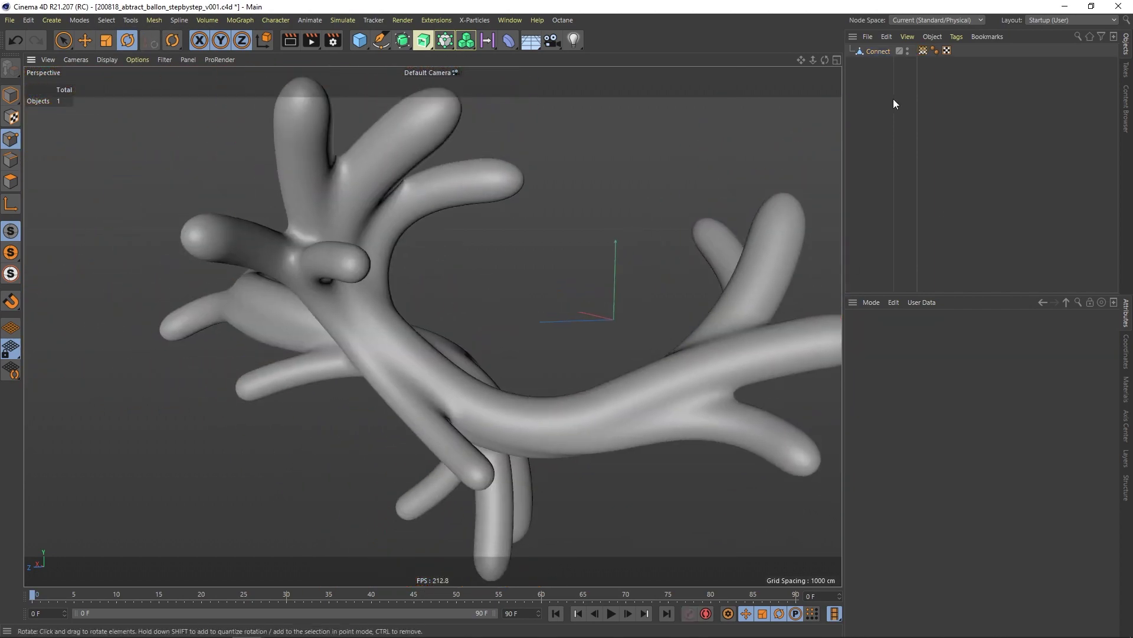
pyautogui.click(923, 51)
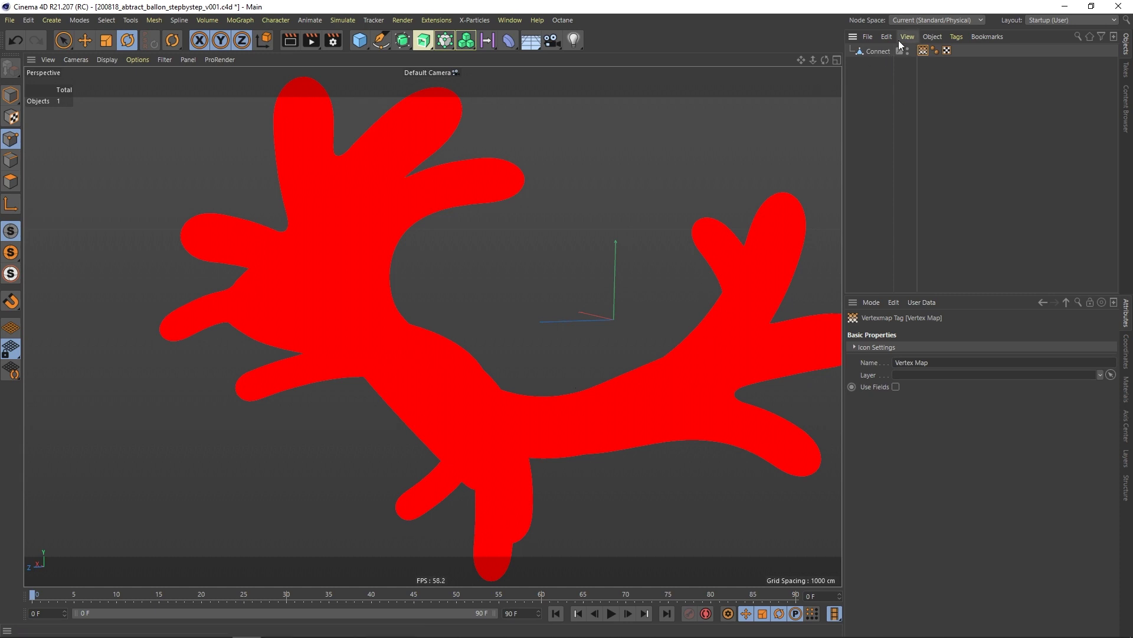
pyautogui.click(895, 388)
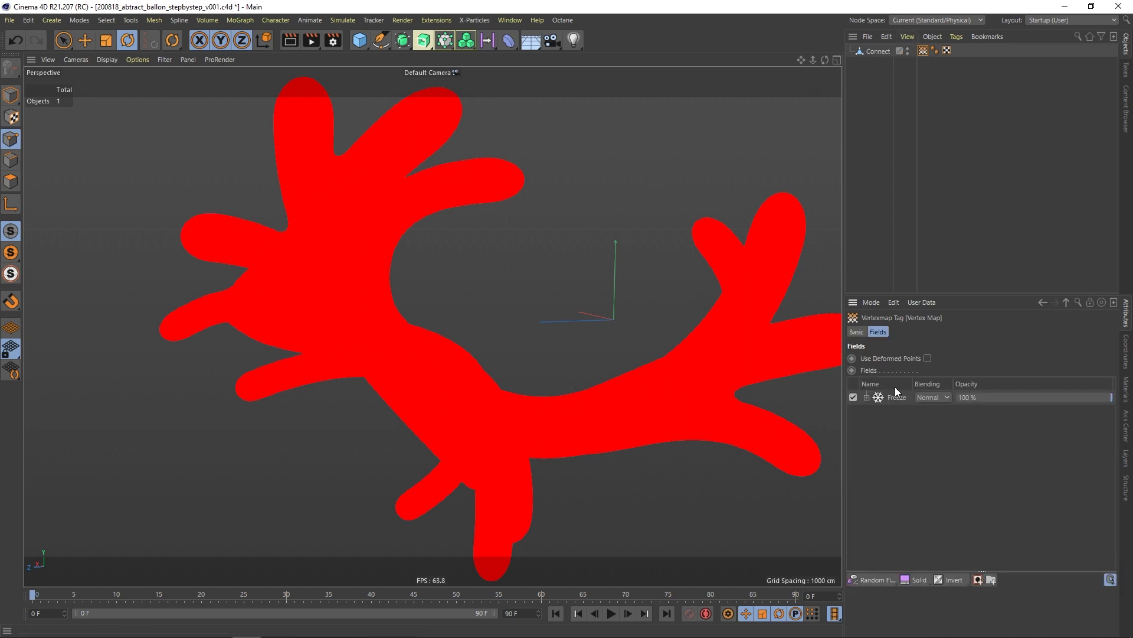
pyautogui.keyDown('alt'); pyautogui.moveTo(550, 430); pyautogui.dragTo(545, 396, button='middle'); pyautogui.keyUp('alt')
pyautogui.keyDown('alt'); pyautogui.moveTo(545, 397); pyautogui.dragTo(574, 385, button='right'); pyautogui.keyUp('alt')
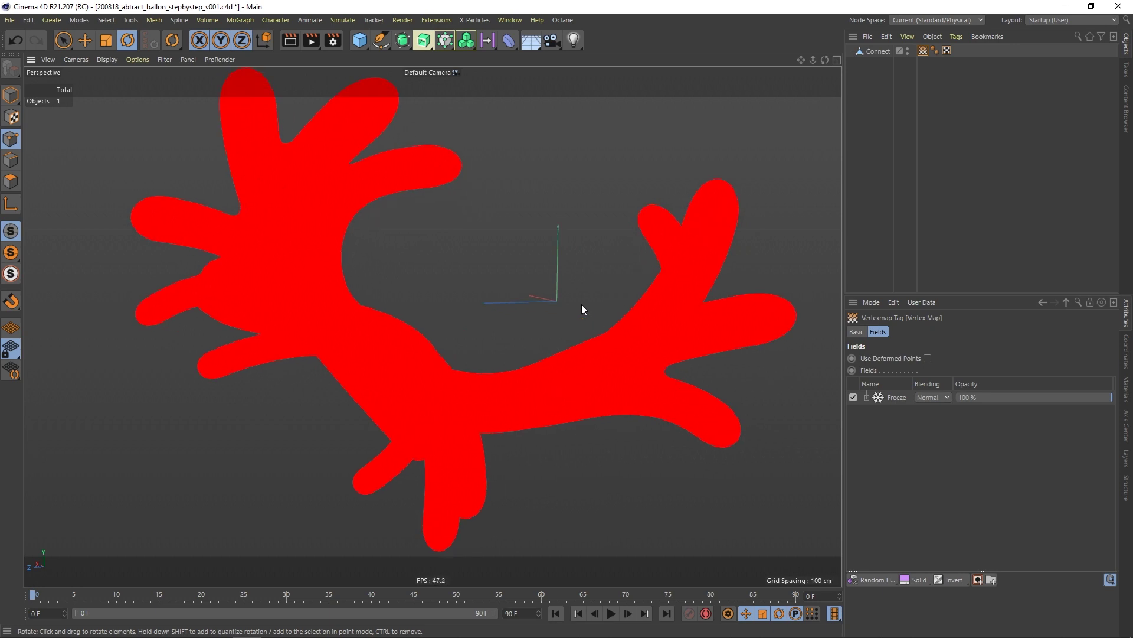
# Enlarge the attribute area and set the vertex map's Freeze layer to Grow mode.
pyautogui.click(895, 398)
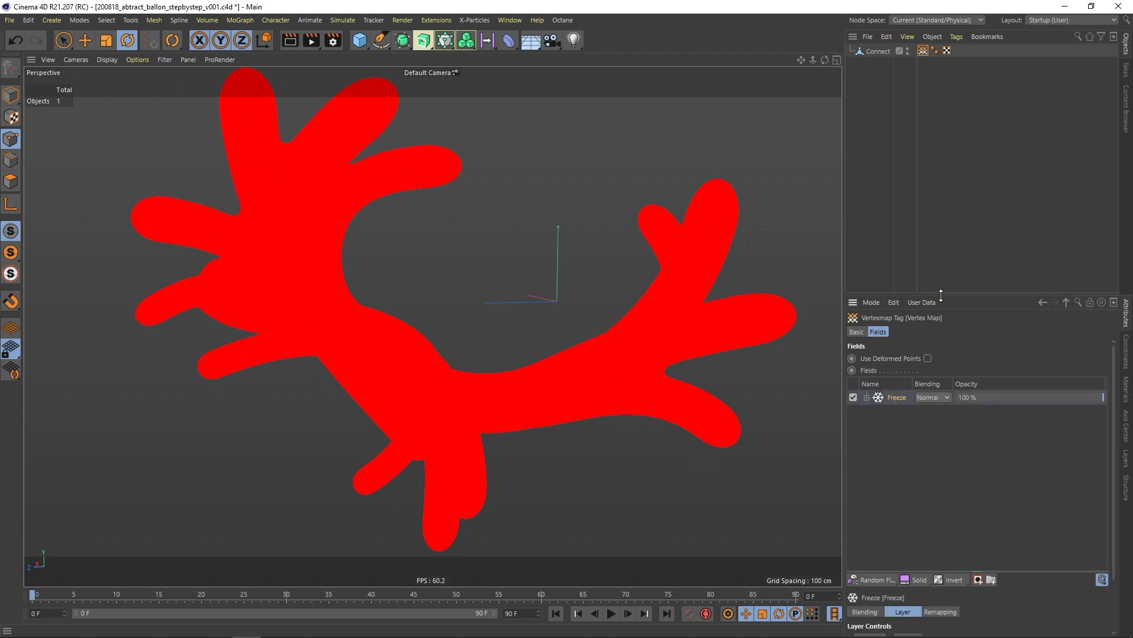
pyautogui.moveTo(941, 295); pyautogui.dragTo(944, 177)
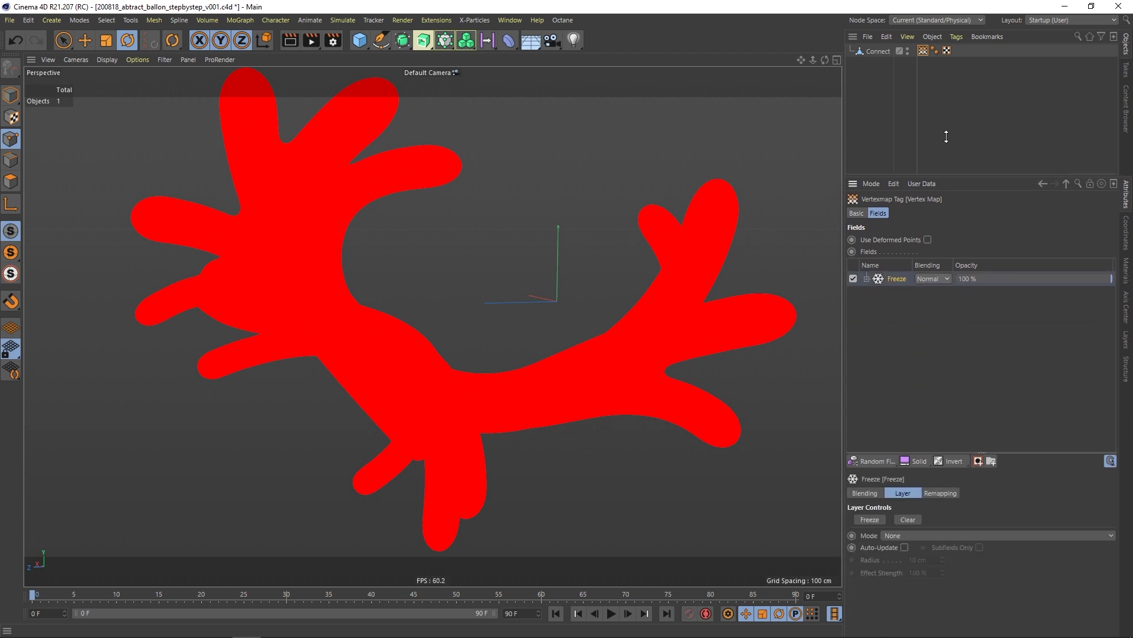
pyautogui.click(951, 535)
pyautogui.click(898, 600)
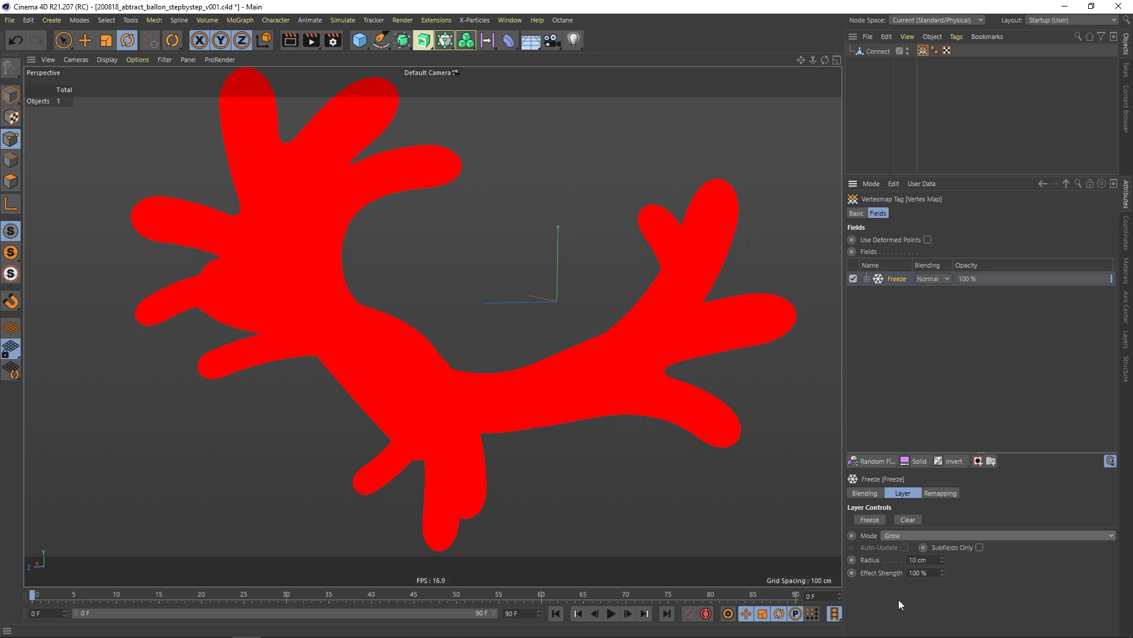
pyautogui.click(906, 399)
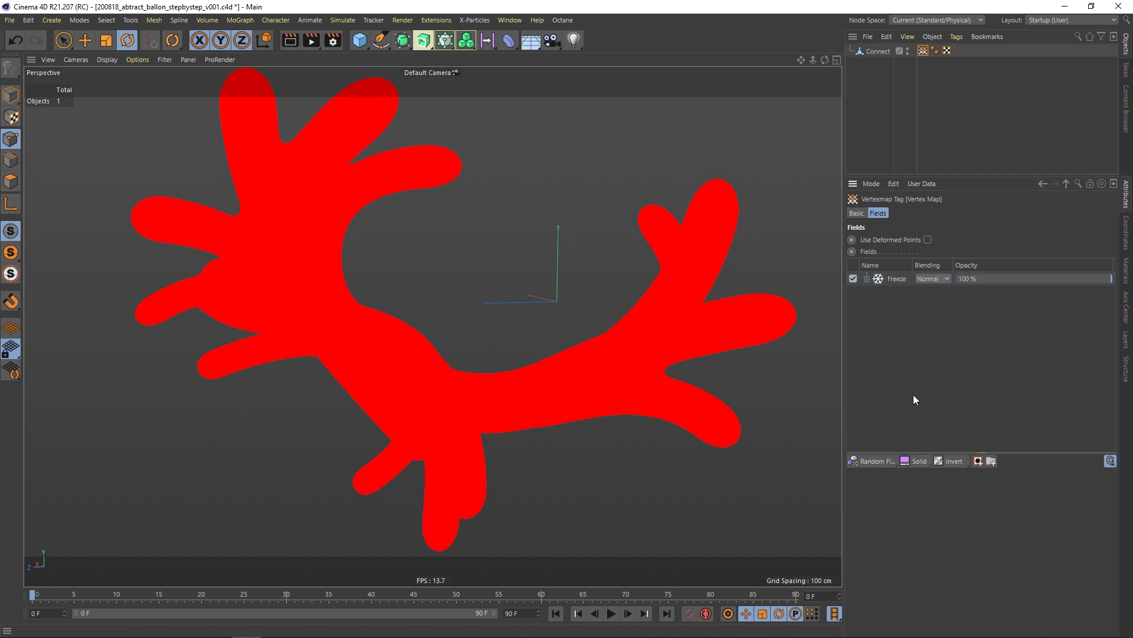
# Add a Spherical Field to the vertex map and move it to the forked end of the long tube.
pyautogui.click(894, 465)
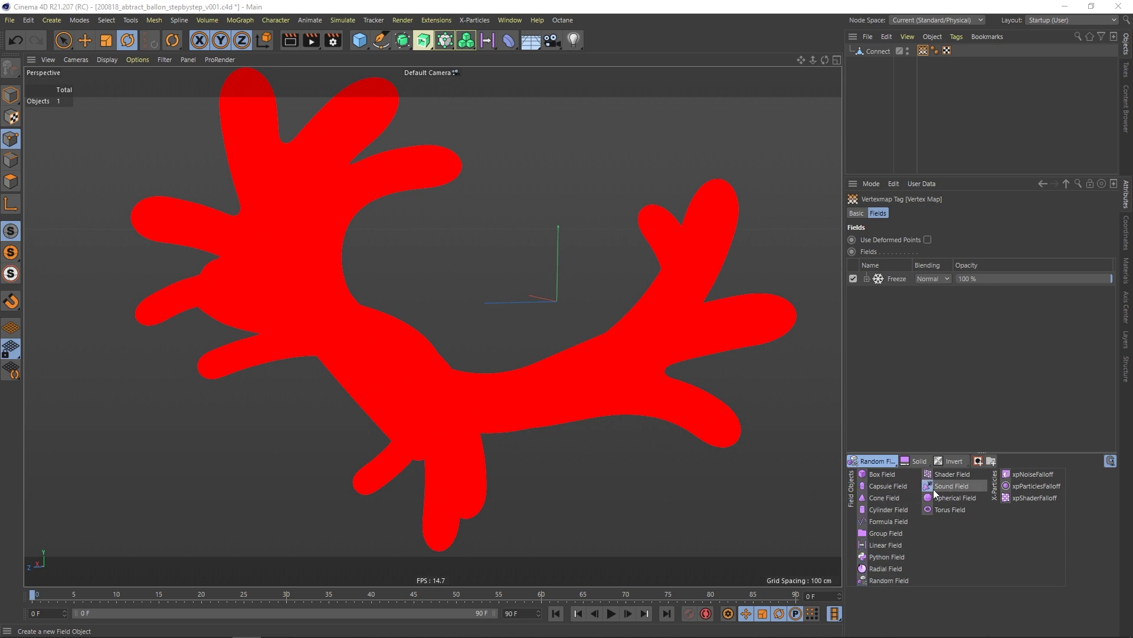
pyautogui.click(948, 497)
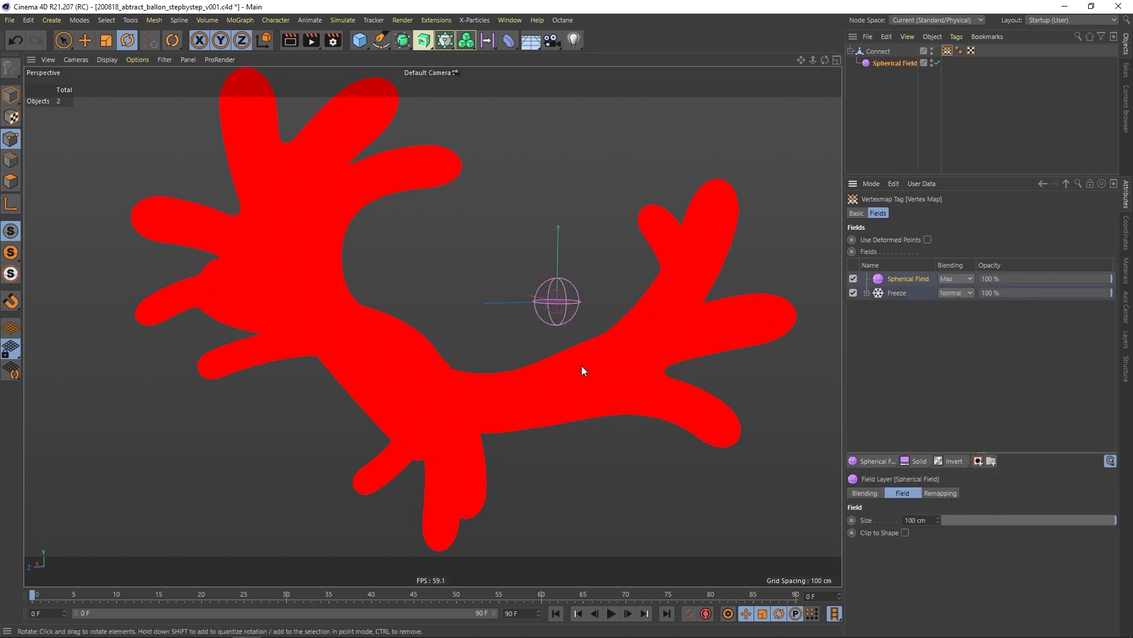
pyautogui.click(63, 41)
pyautogui.click(10, 94)
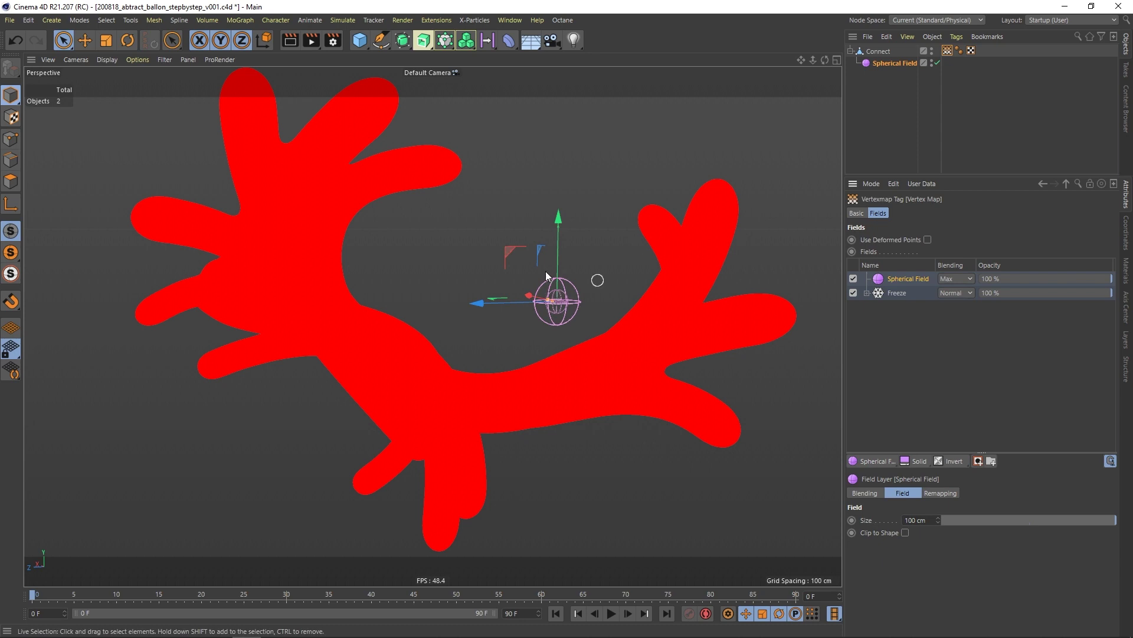
pyautogui.moveTo(514, 251); pyautogui.dragTo(486, 363)
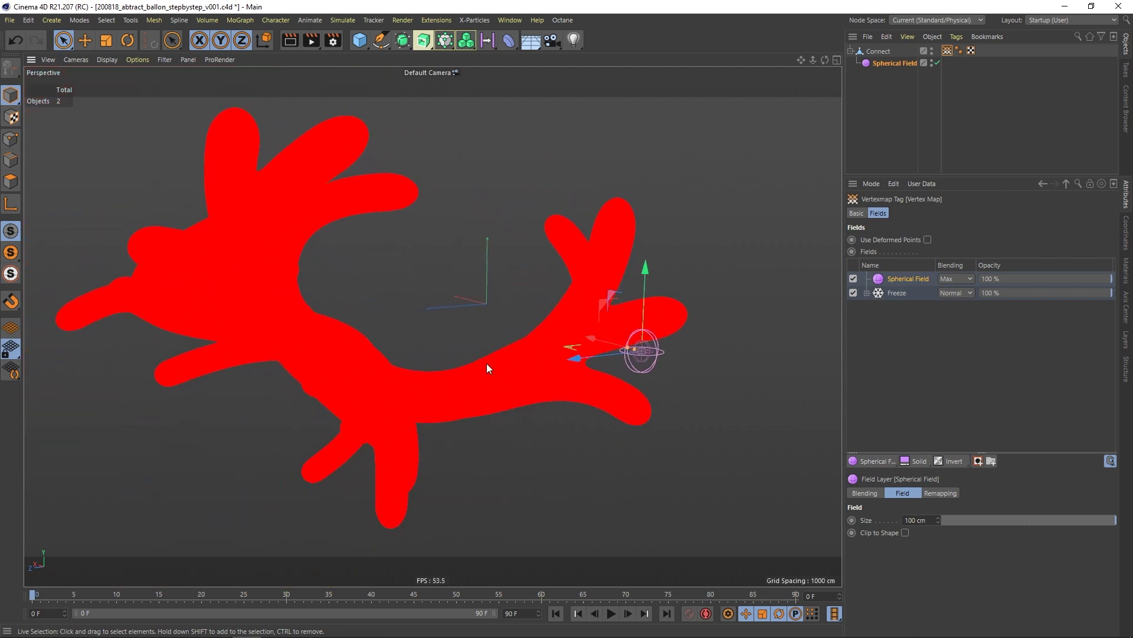
# Reposition the Spherical Field at the junction between the two lower branches on the forked end of the mesh.
pyautogui.keyDown('alt'); pyautogui.moveTo(486, 363); pyautogui.dragTo(629, 337, button='right'); pyautogui.keyUp('alt')
pyautogui.keyDown('alt'); pyautogui.moveTo(630, 340); pyautogui.dragTo(546, 343); pyautogui.keyUp('alt')
pyautogui.keyDown('alt'); pyautogui.moveTo(667, 299); pyautogui.dragTo(620, 329, button='middle'); pyautogui.keyUp('alt')
pyautogui.keyDown('alt'); pyautogui.moveTo(648, 311); pyautogui.dragTo(483, 314); pyautogui.keyUp('alt')
pyautogui.moveTo(552, 284); pyautogui.dragTo(516, 322)
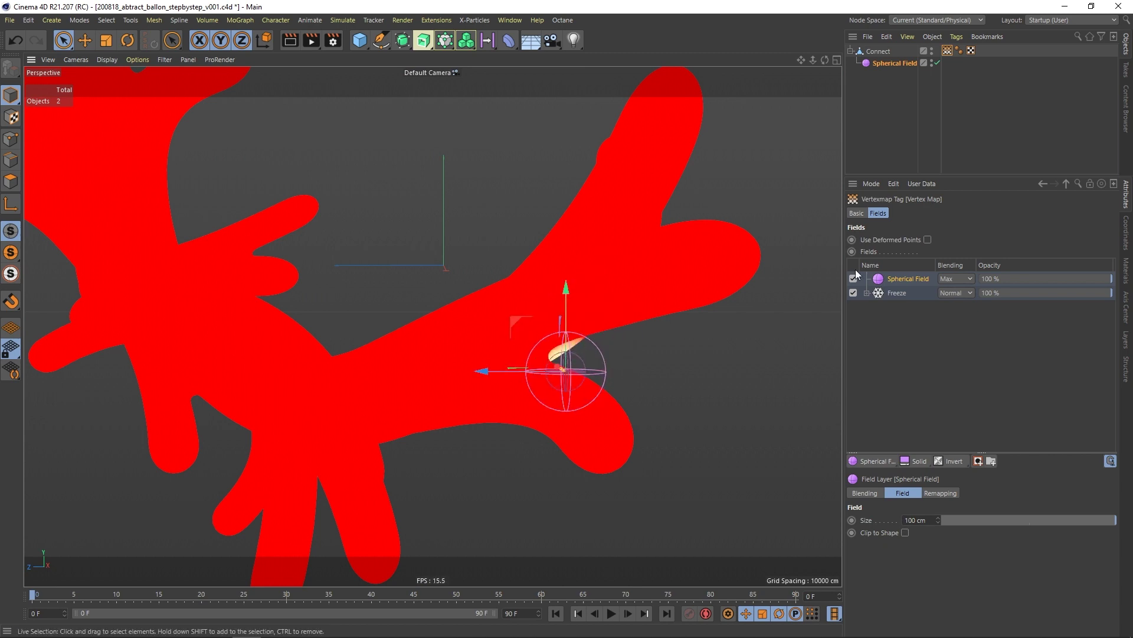
pyautogui.click(898, 135)
pyautogui.keyDown('alt'); pyautogui.moveTo(549, 333); pyautogui.dragTo(498, 352, button='right'); pyautogui.keyUp('alt')
pyautogui.keyDown('alt'); pyautogui.moveTo(498, 352); pyautogui.dragTo(668, 400); pyautogui.keyUp('alt')
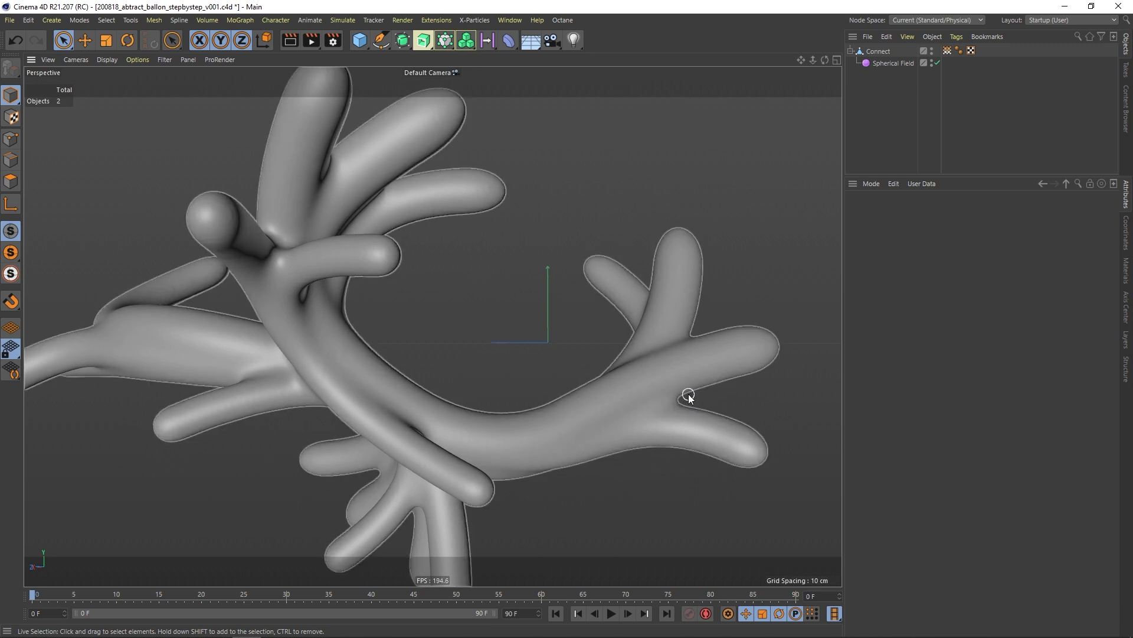
# Display the Connect mesh's vertex map and play the animation to check how the weights grow from the Spherical Field.
pyautogui.click(949, 52)
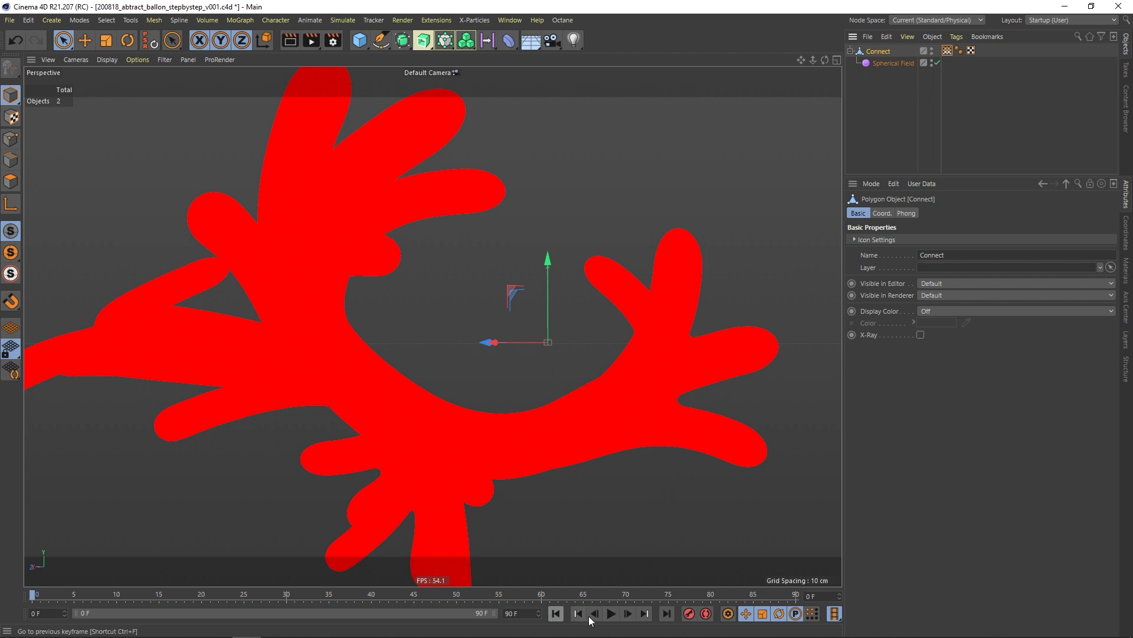
pyautogui.click(611, 613)
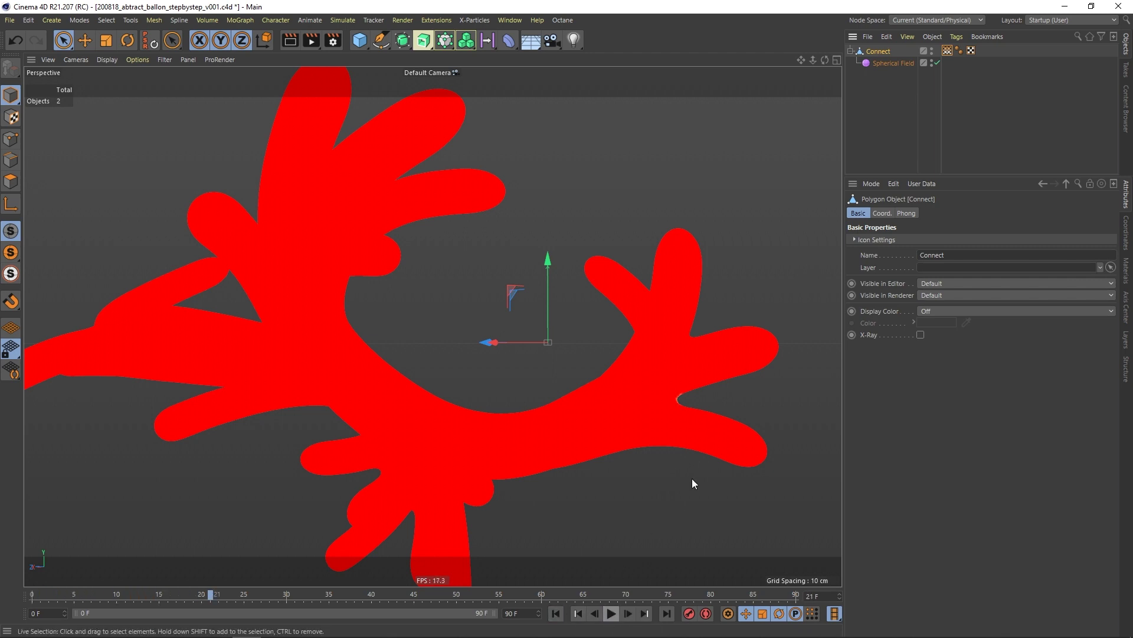
pyautogui.moveTo(669, 404)
pyautogui.keyDown('alt'); pyautogui.mouseDown()
pyautogui.moveTo(515, 405)
pyautogui.moveTo(464, 388)
pyautogui.moveTo(497, 393)
pyautogui.moveTo(484, 395)
pyautogui.mouseUp(); pyautogui.keyUp('alt')
pyautogui.click(612, 613)
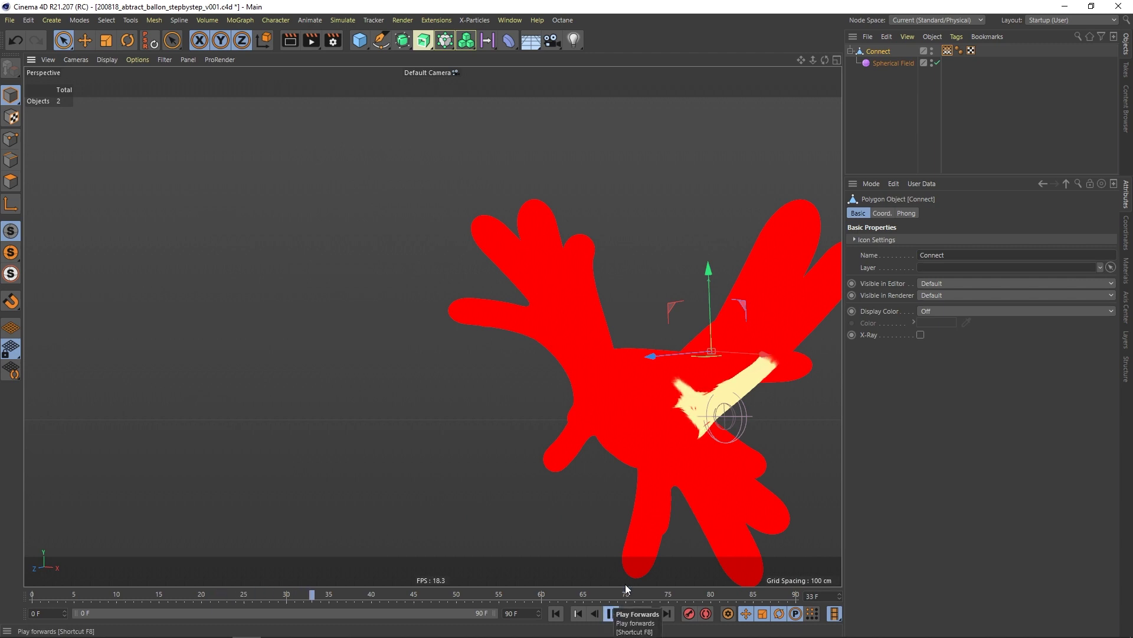
# Stop playback and extend the timeline's end to frame 300.
pyautogui.click(611, 613)
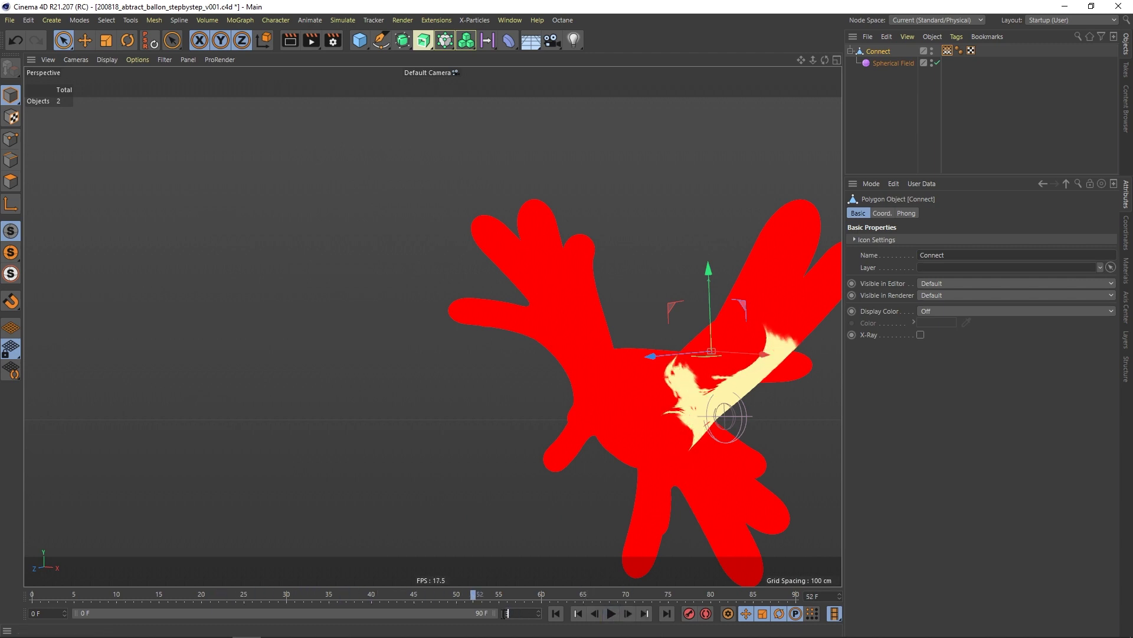
pyautogui.write('300')
pyautogui.press('Return')
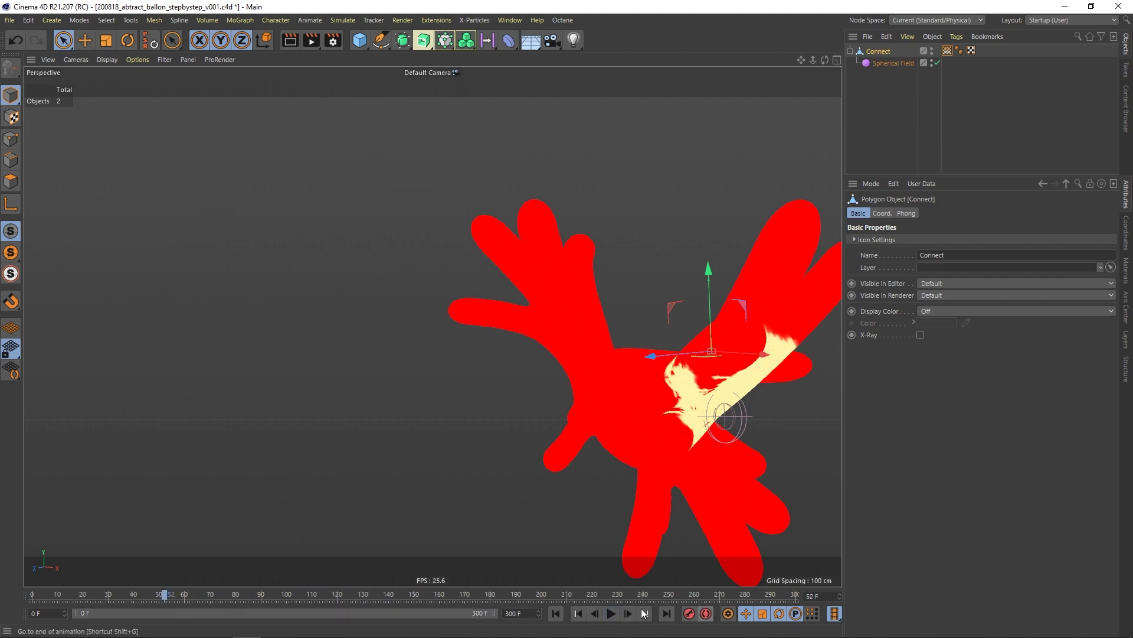
# Play the extended animation and examine how the vertex map spreads from the forked end across the mesh.
pyautogui.click(611, 614)
pyautogui.keyDown('alt'); pyautogui.moveTo(649, 378); pyautogui.dragTo(743, 406); pyautogui.keyUp('alt')
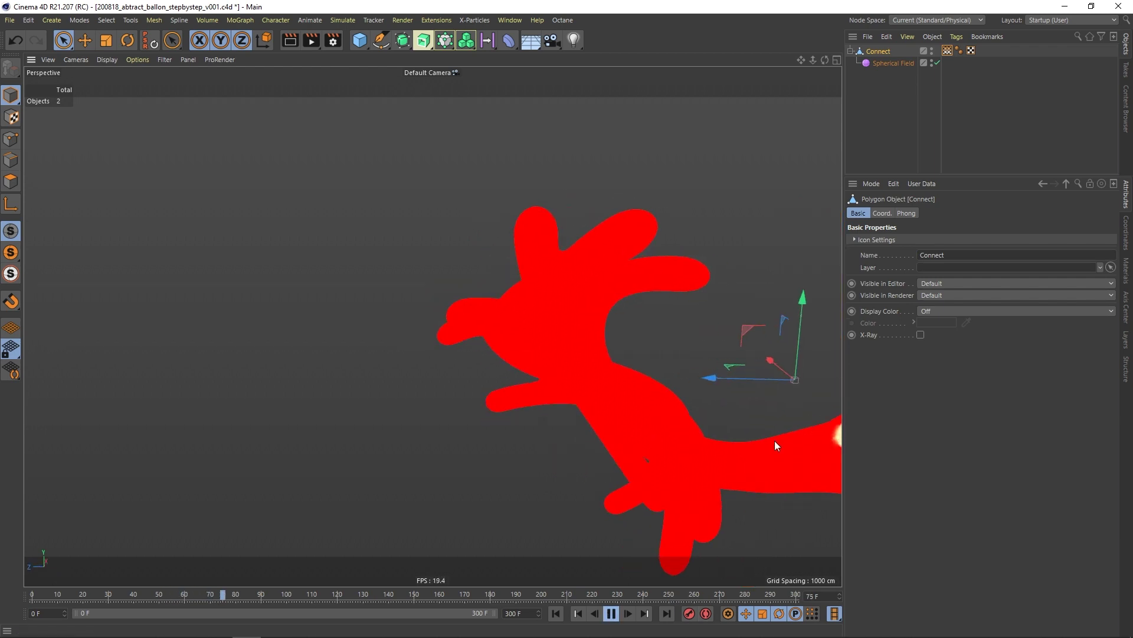
pyautogui.keyDown('alt'); pyautogui.moveTo(774, 440); pyautogui.dragTo(505, 395, button='middle'); pyautogui.keyUp('alt')
pyautogui.keyDown('alt'); pyautogui.moveTo(594, 409); pyautogui.dragTo(652, 387, button='right'); pyautogui.keyUp('alt')
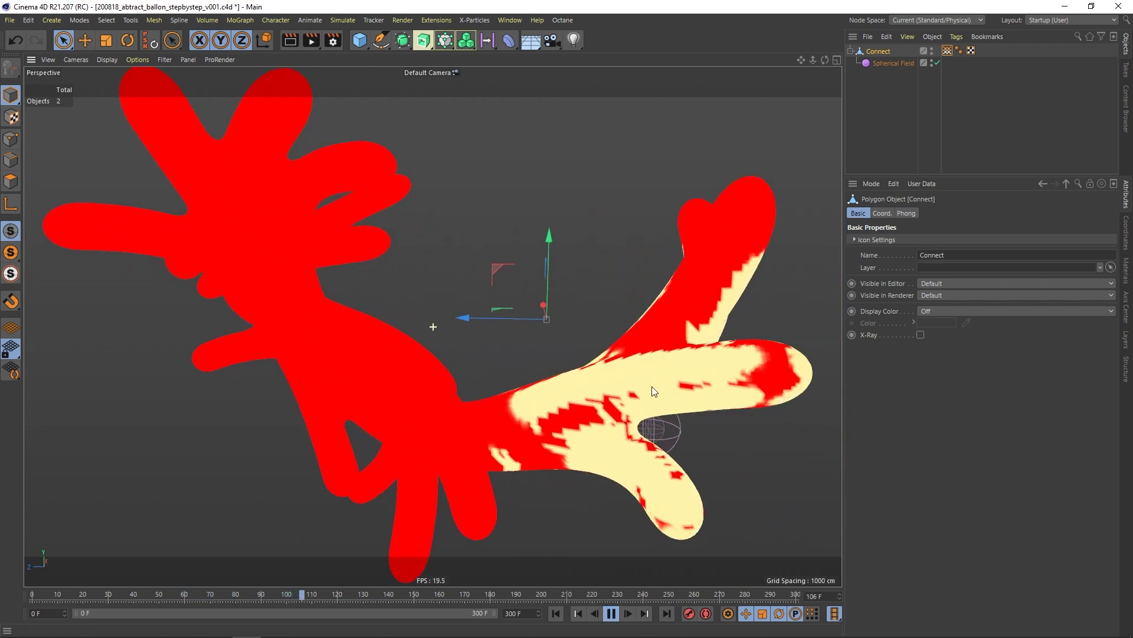
pyautogui.keyDown('alt'); pyautogui.moveTo(651, 387); pyautogui.dragTo(582, 381, button='middle'); pyautogui.keyUp('alt')
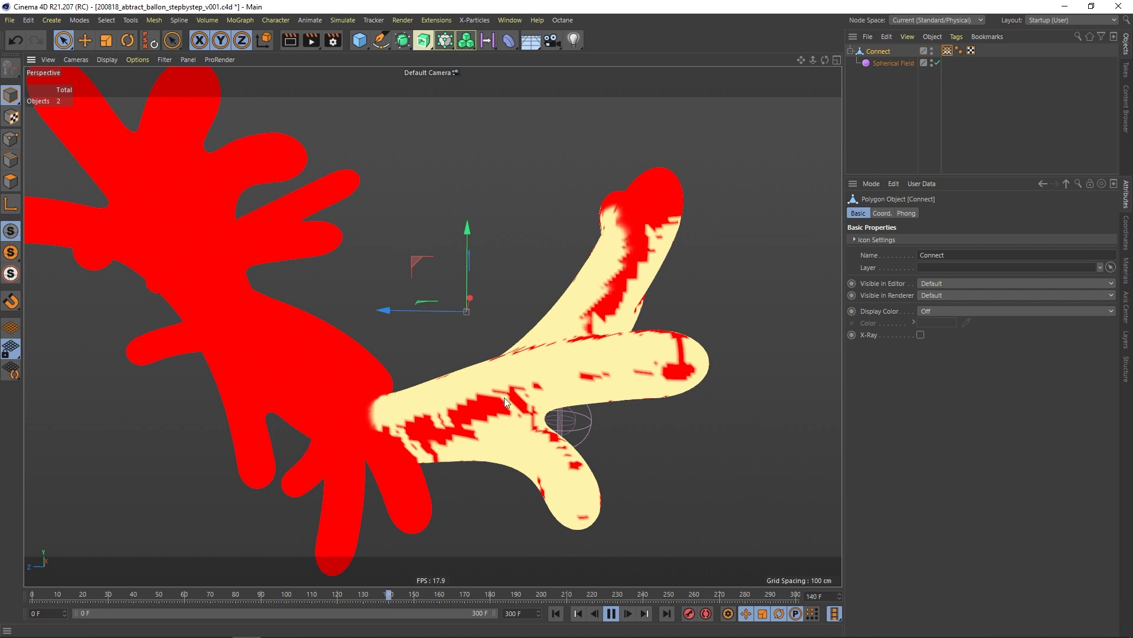
pyautogui.keyDown('alt'); pyautogui.moveTo(504, 398); pyautogui.dragTo(519, 398); pyautogui.keyUp('alt')
pyautogui.keyDown('alt'); pyautogui.moveTo(519, 399); pyautogui.dragTo(505, 391, button='right'); pyautogui.keyUp('alt')
pyautogui.keyDown('alt'); pyautogui.moveTo(531, 388); pyautogui.dragTo(525, 386); pyautogui.keyUp('alt')
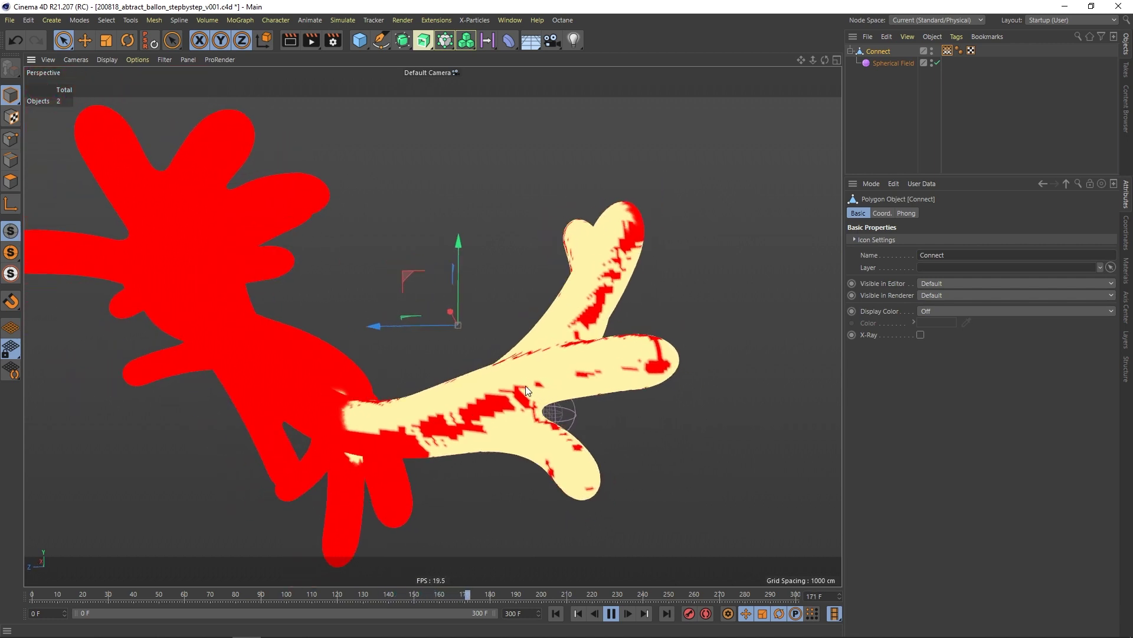
# Stop the growth playback and display the Connect mesh's polygons in polygon mode.
pyautogui.keyDown('alt'); pyautogui.moveTo(516, 399); pyautogui.dragTo(476, 407, button='right'); pyautogui.keyUp('alt')
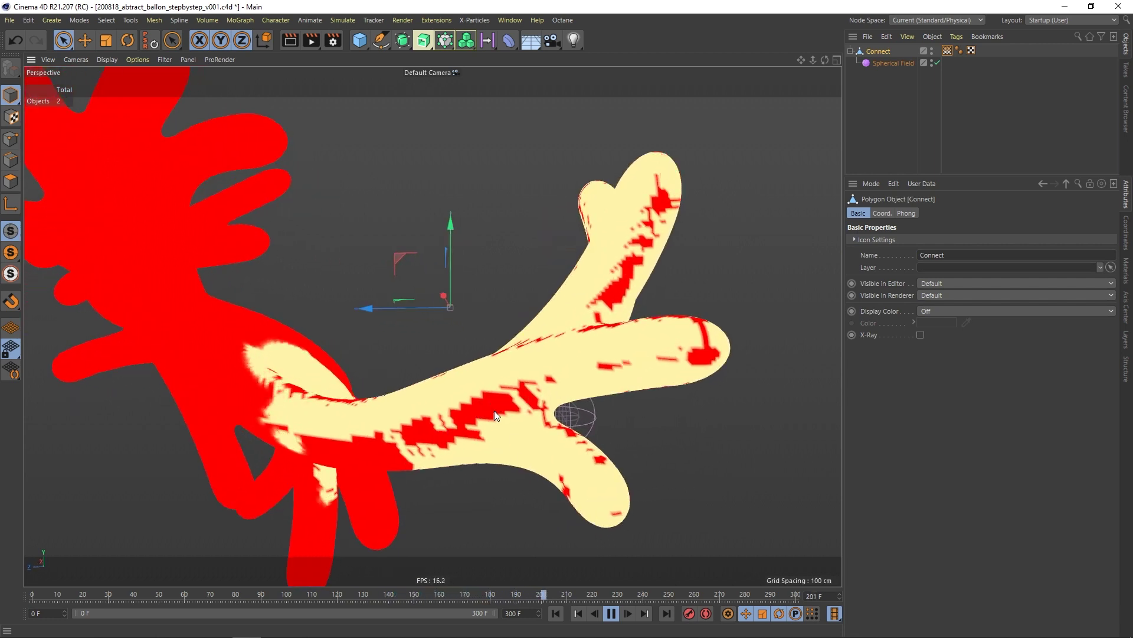
pyautogui.click(611, 614)
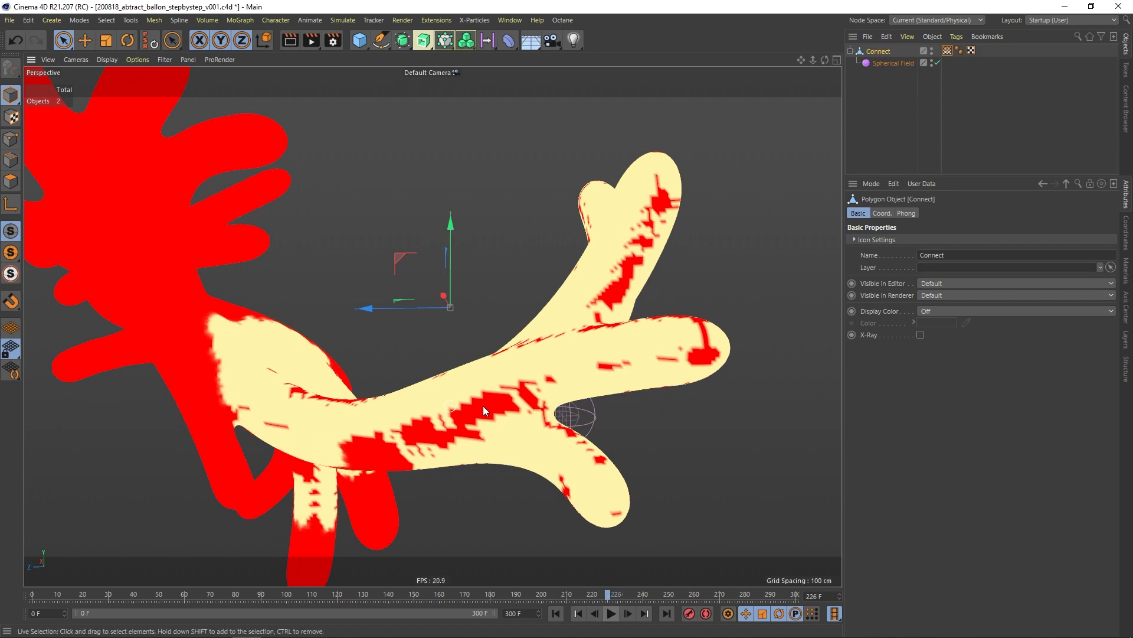
pyautogui.click(894, 78)
pyautogui.click(879, 51)
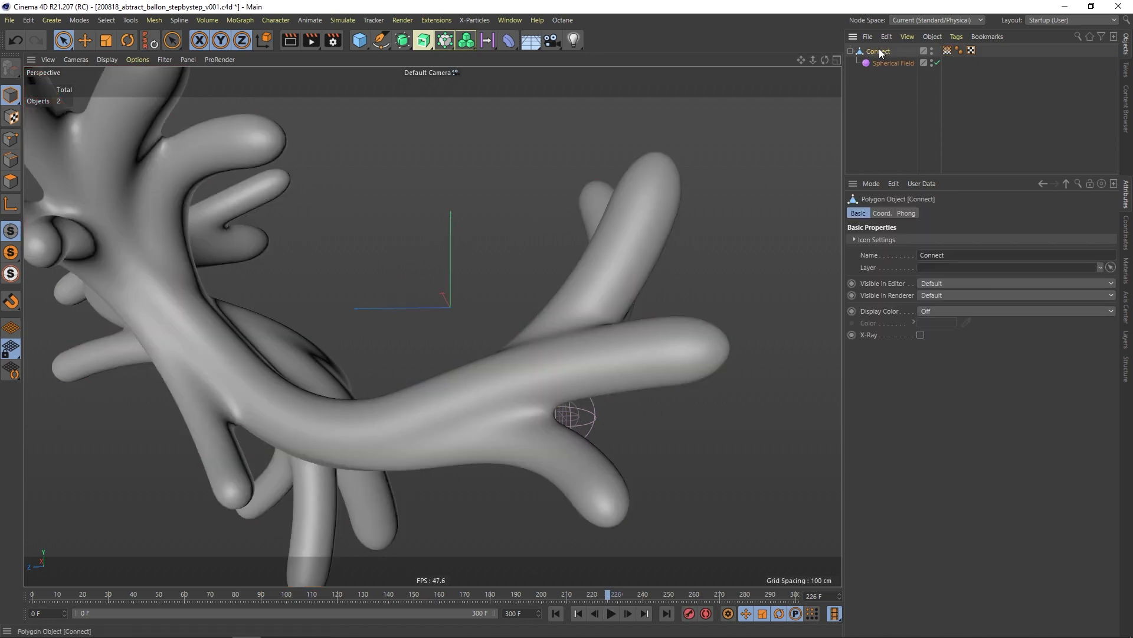
pyautogui.click(11, 181)
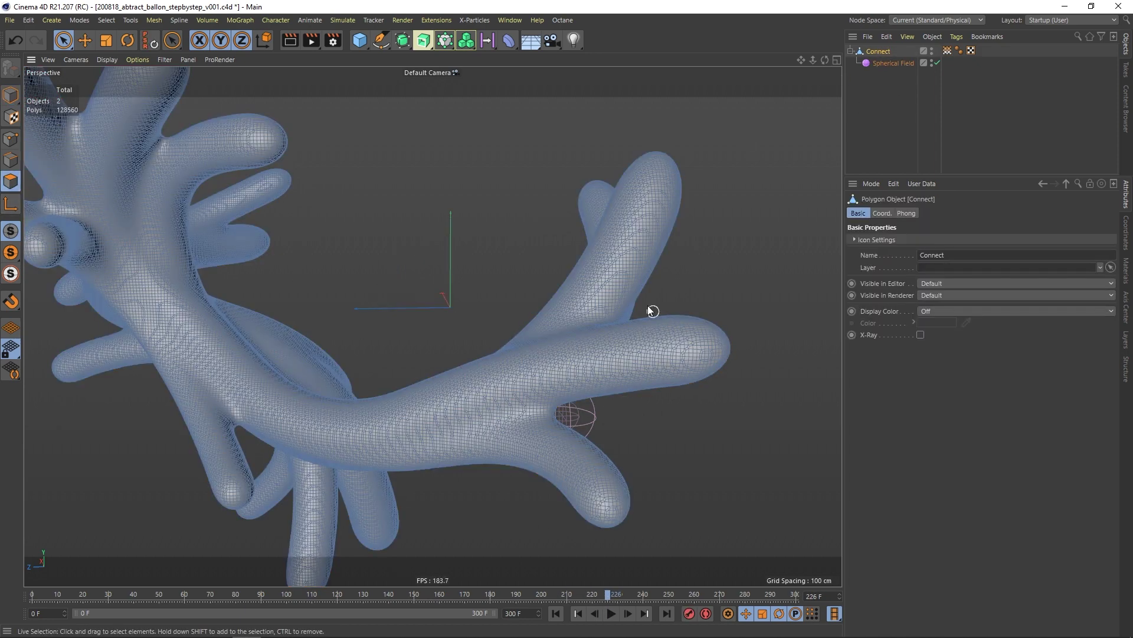
# Select all polygons of the Connect mesh and examine their density along the branches.
pyautogui.keyDown('alt'); pyautogui.moveTo(636, 282); pyautogui.dragTo(680, 248, button='right'); pyautogui.keyUp('alt')
pyautogui.keyDown('alt'); pyautogui.moveTo(680, 245); pyautogui.dragTo(590, 251); pyautogui.keyUp('alt')
pyautogui.hotkey('ctrl', 'a')
pyautogui.keyDown('alt'); pyautogui.moveTo(590, 252); pyautogui.dragTo(760, 157, button='right'); pyautogui.keyUp('alt')
pyautogui.keyDown('alt'); pyautogui.moveTo(761, 157); pyautogui.dragTo(658, 303); pyautogui.keyUp('alt')
pyautogui.keyDown('alt'); pyautogui.moveTo(650, 305); pyautogui.dragTo(464, 438, button='right'); pyautogui.keyUp('alt')
pyautogui.keyDown('alt'); pyautogui.moveTo(464, 437); pyautogui.dragTo(584, 413); pyautogui.keyUp('alt')
# Display the vertex map over the Connect mesh's polygons and examine the unfilled patches on the branches.
pyautogui.click(898, 106)
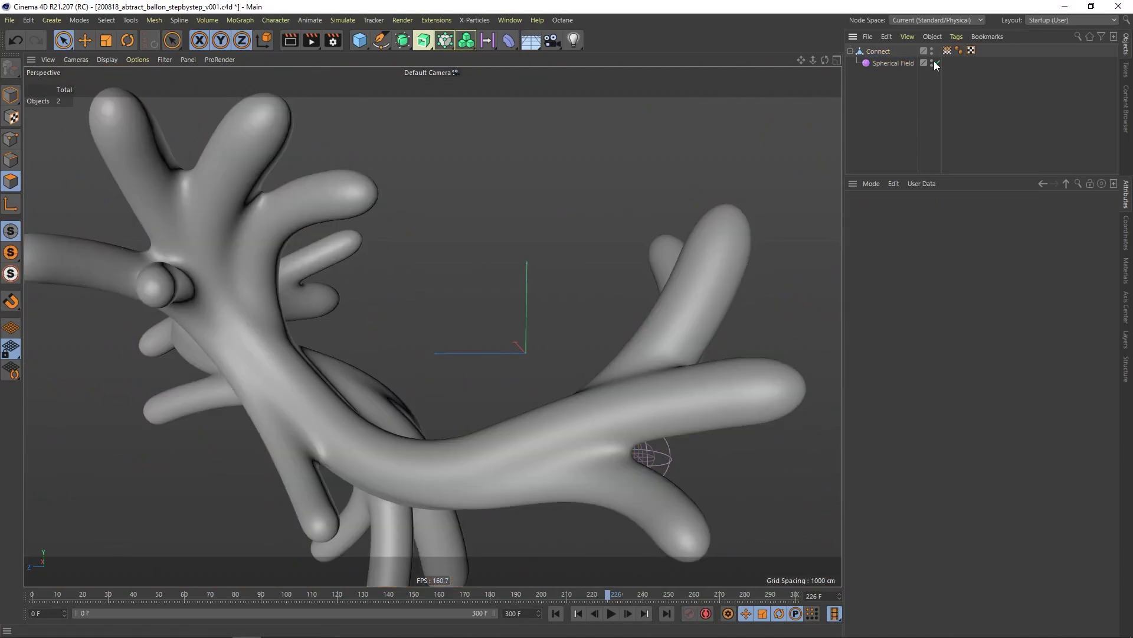
pyautogui.click(947, 50)
pyautogui.click(878, 51)
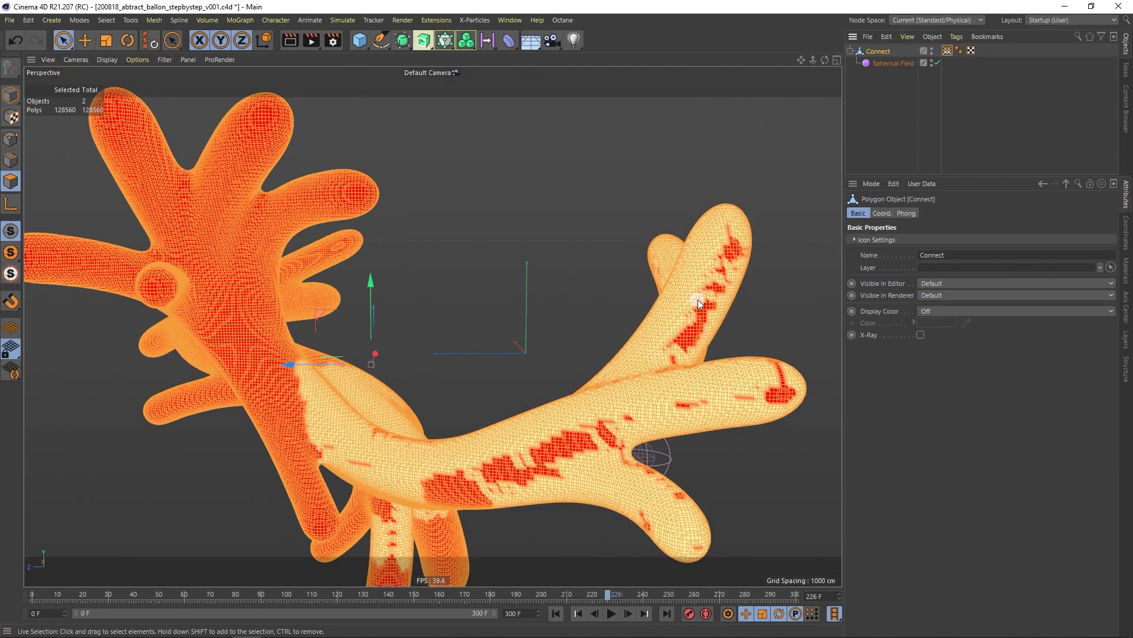
pyautogui.scroll(6, 702, 319)
pyautogui.keyDown('alt'); pyautogui.moveTo(778, 263); pyautogui.dragTo(692, 317, button='right'); pyautogui.keyUp('alt')
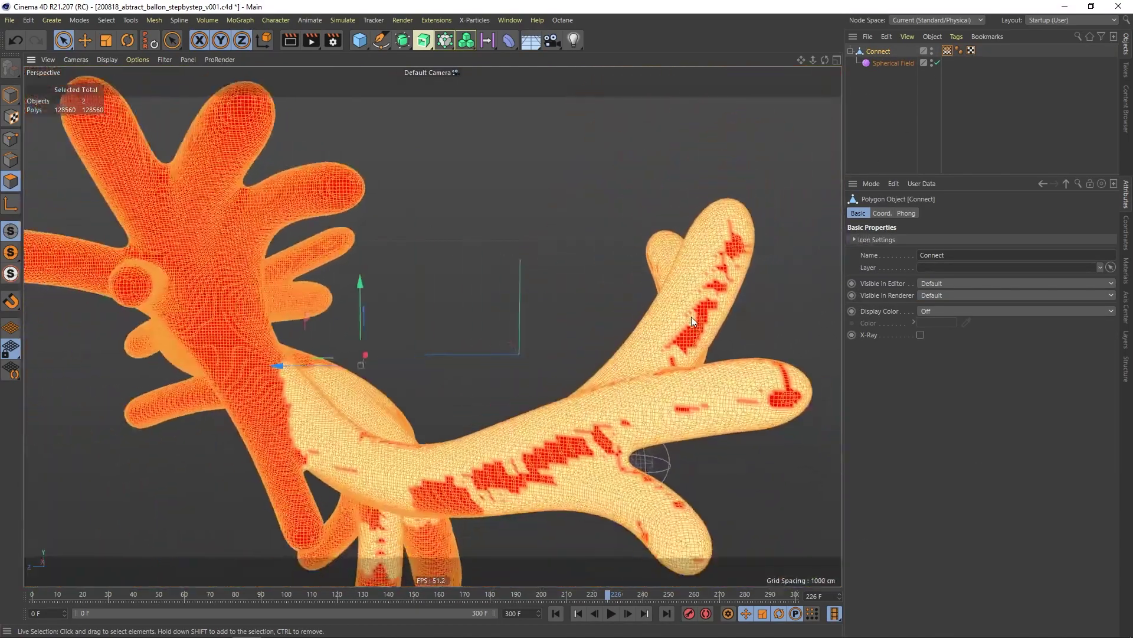
# Set the grow radius of the vertex map's Freeze layer to 20 cm.
pyautogui.click(902, 143)
pyautogui.click(948, 52)
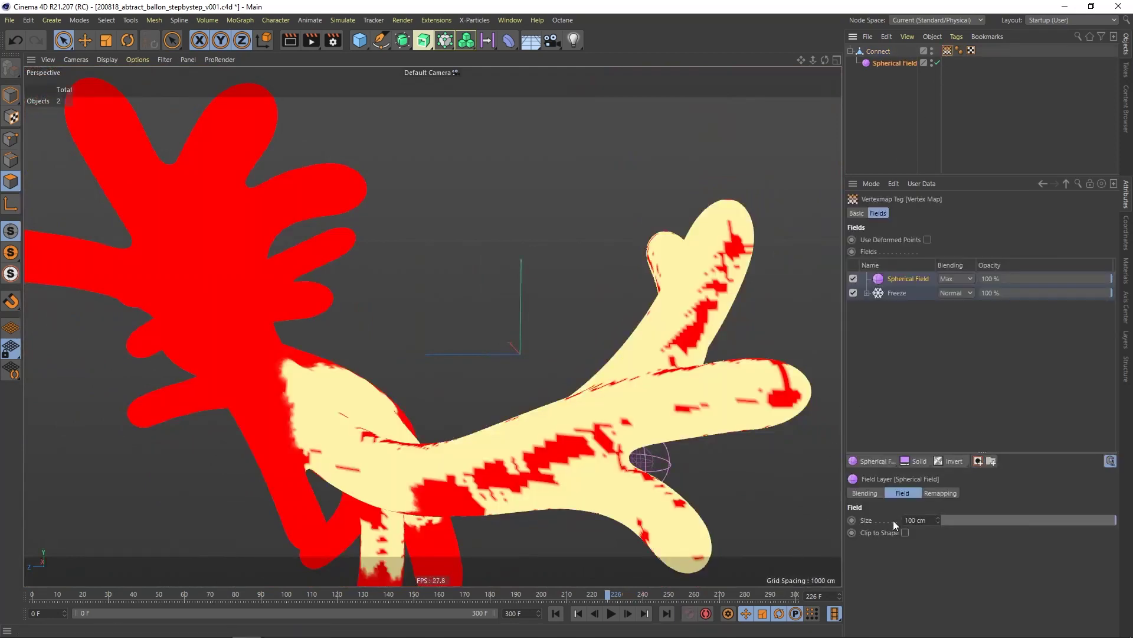
pyautogui.click(896, 293)
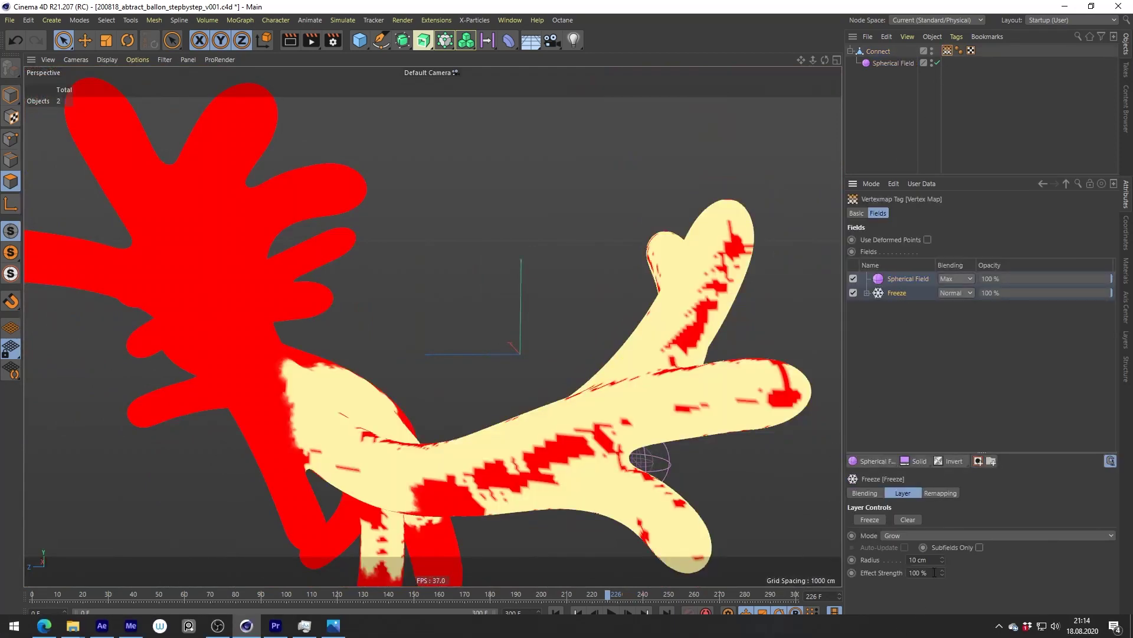
pyautogui.moveTo(928, 559); pyautogui.dragTo(897, 560)
pyautogui.write('20')
pyautogui.press('Return')
# Replay the animation from the first frame, examine how the vertex map spreads over the branches, and stop playback.
pyautogui.keyDown('alt'); pyautogui.moveTo(692, 470); pyautogui.dragTo(568, 513); pyautogui.keyUp('alt')
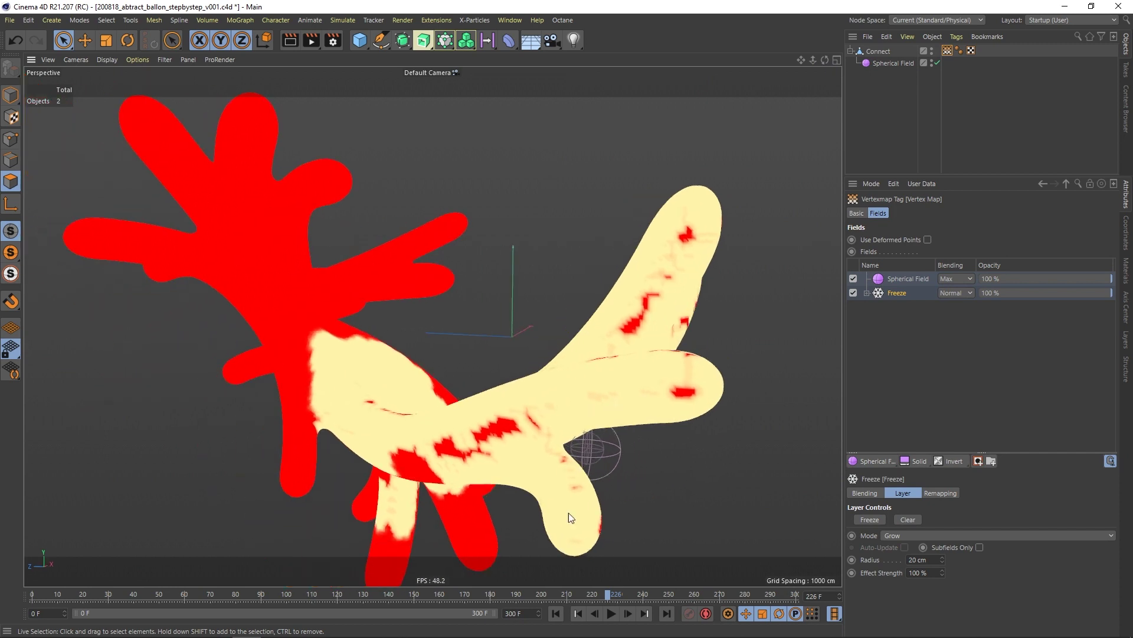
pyautogui.click(556, 613)
pyautogui.click(611, 613)
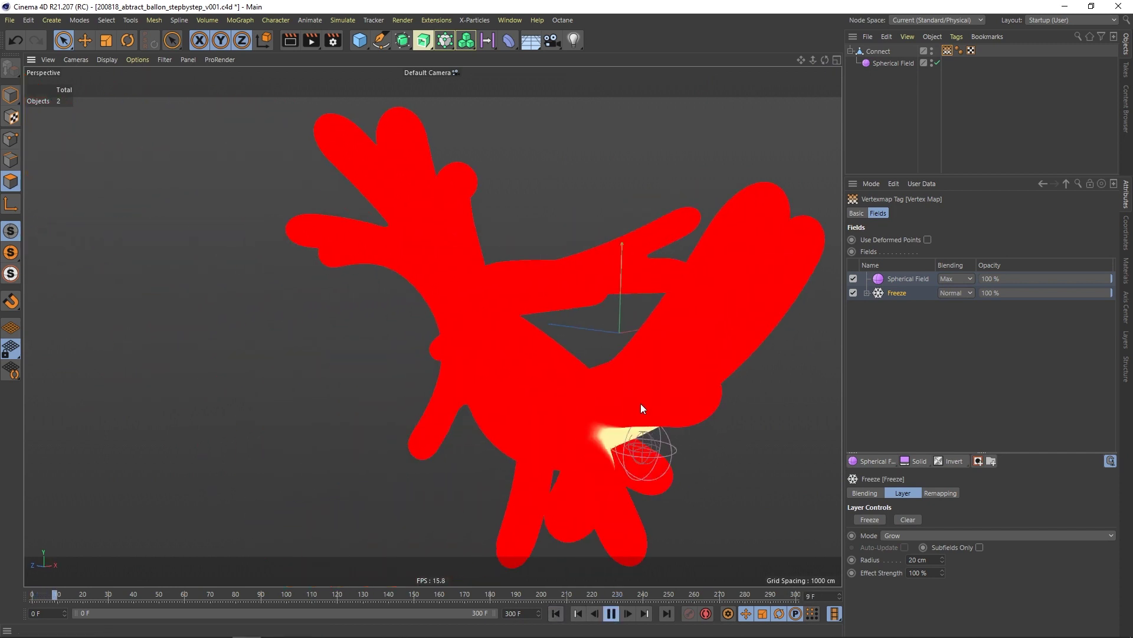
pyautogui.keyDown('alt'); pyautogui.moveTo(540, 404); pyautogui.dragTo(618, 405); pyautogui.keyUp('alt')
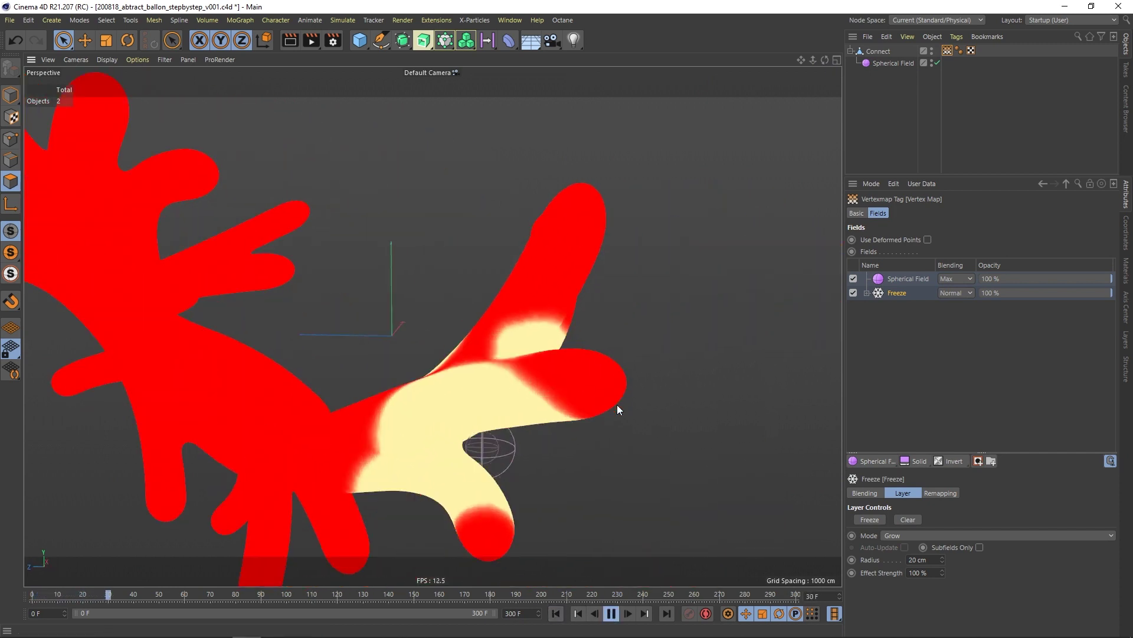
pyautogui.keyDown('alt'); pyautogui.moveTo(527, 406); pyautogui.dragTo(495, 405, button='right'); pyautogui.keyUp('alt')
pyautogui.keyDown('alt'); pyautogui.moveTo(496, 410); pyautogui.dragTo(414, 449); pyautogui.keyUp('alt')
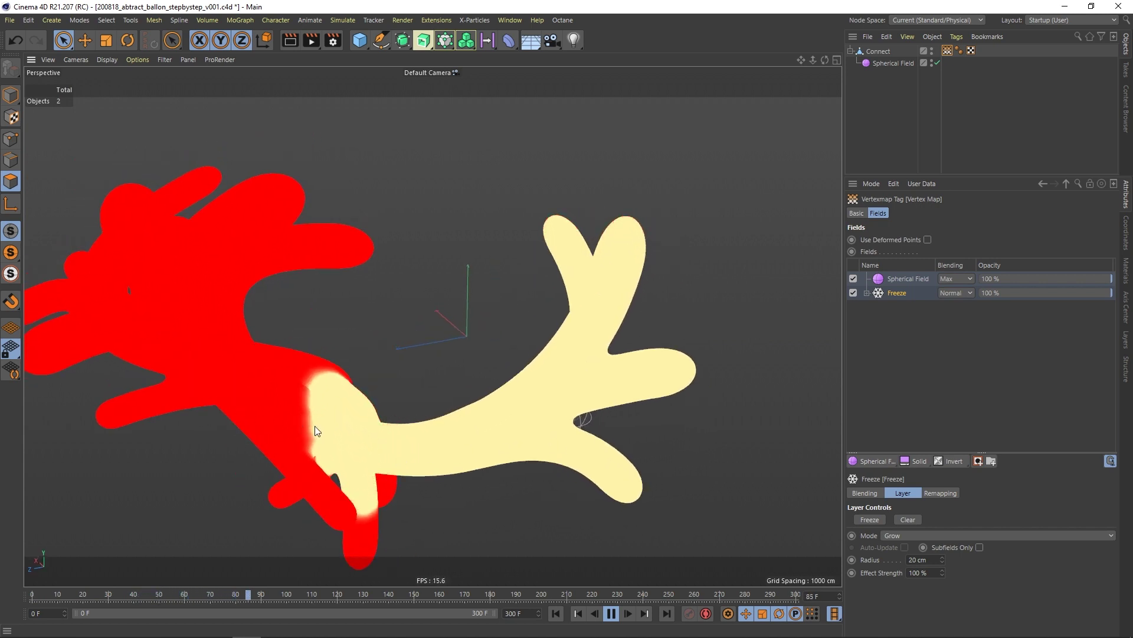
pyautogui.keyDown('alt'); pyautogui.moveTo(314, 426); pyautogui.dragTo(363, 387); pyautogui.keyUp('alt')
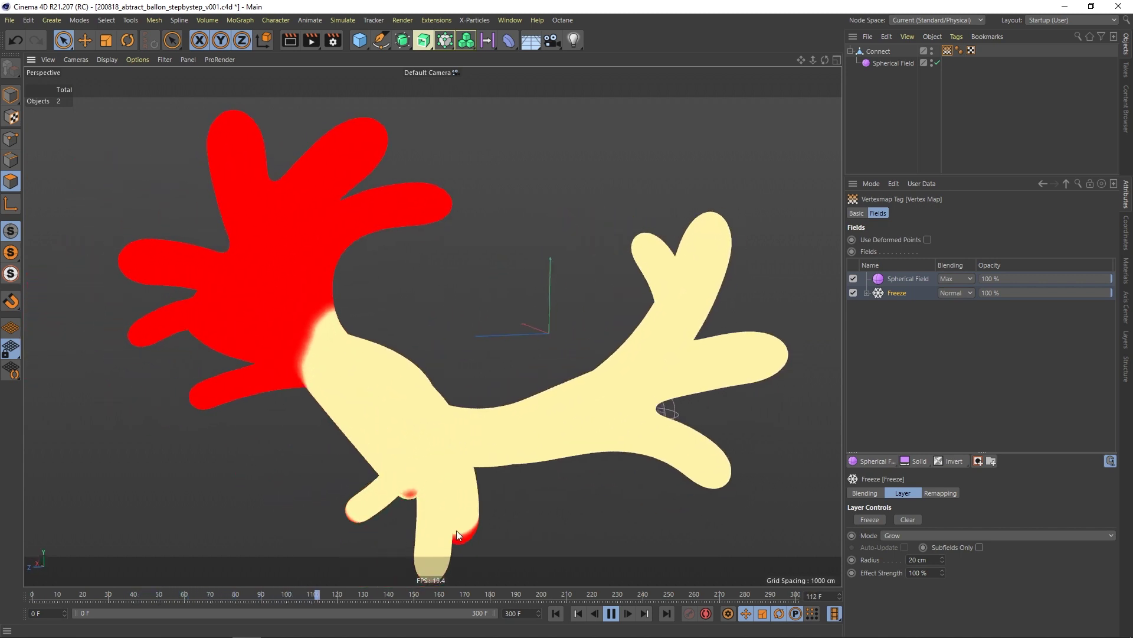
pyautogui.click(611, 612)
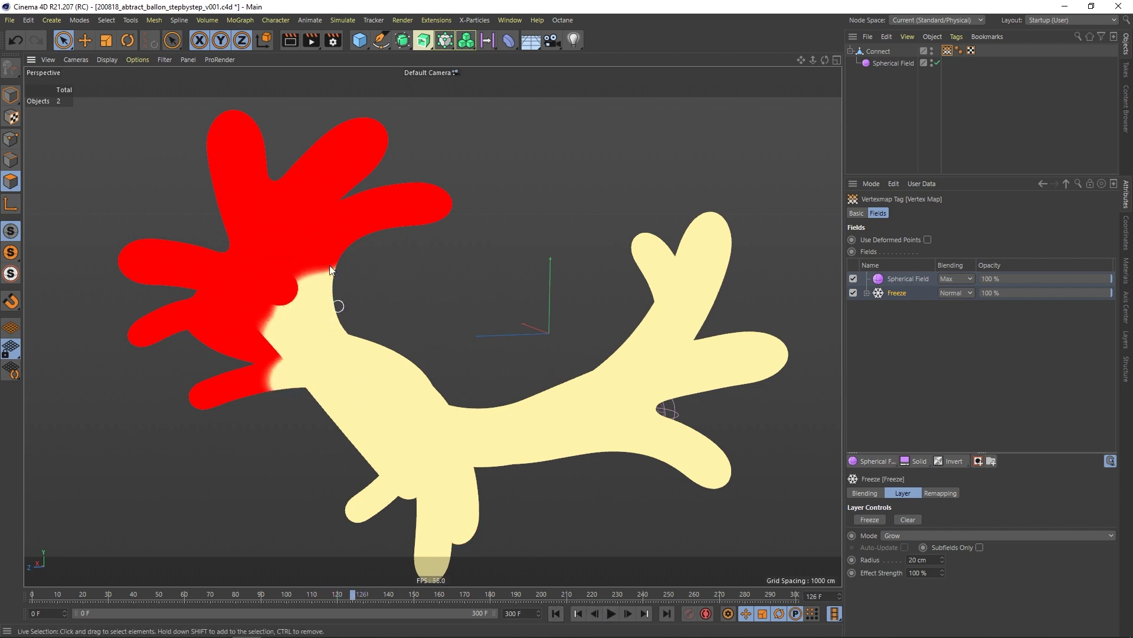
# Add a second Spherical Field to the vertex map's field list.
pyautogui.click(892, 87)
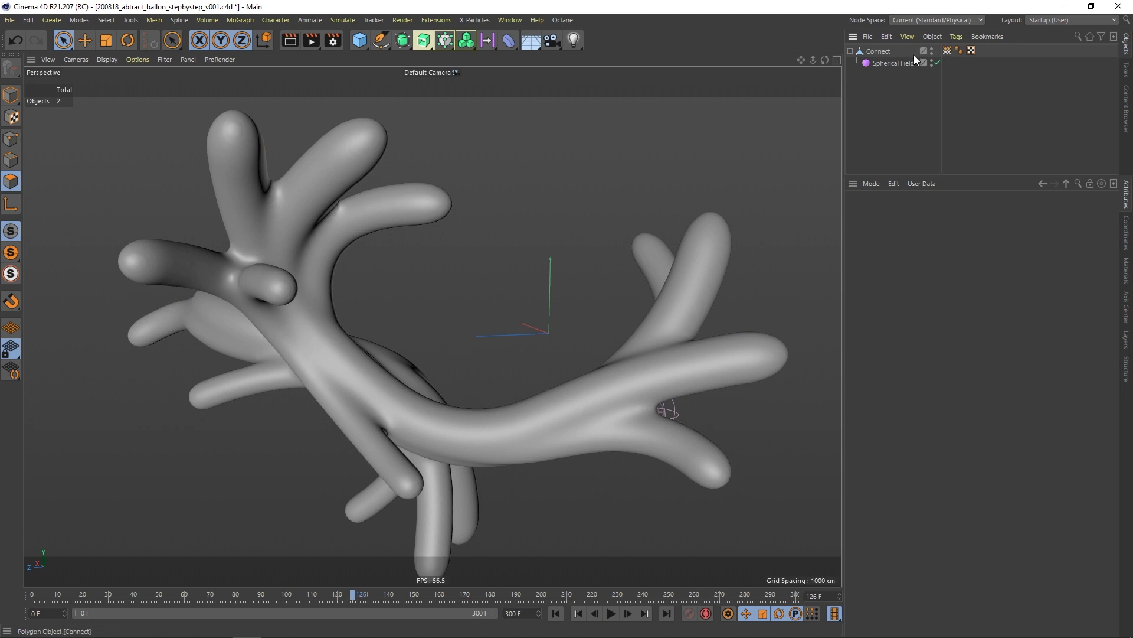
pyautogui.click(948, 51)
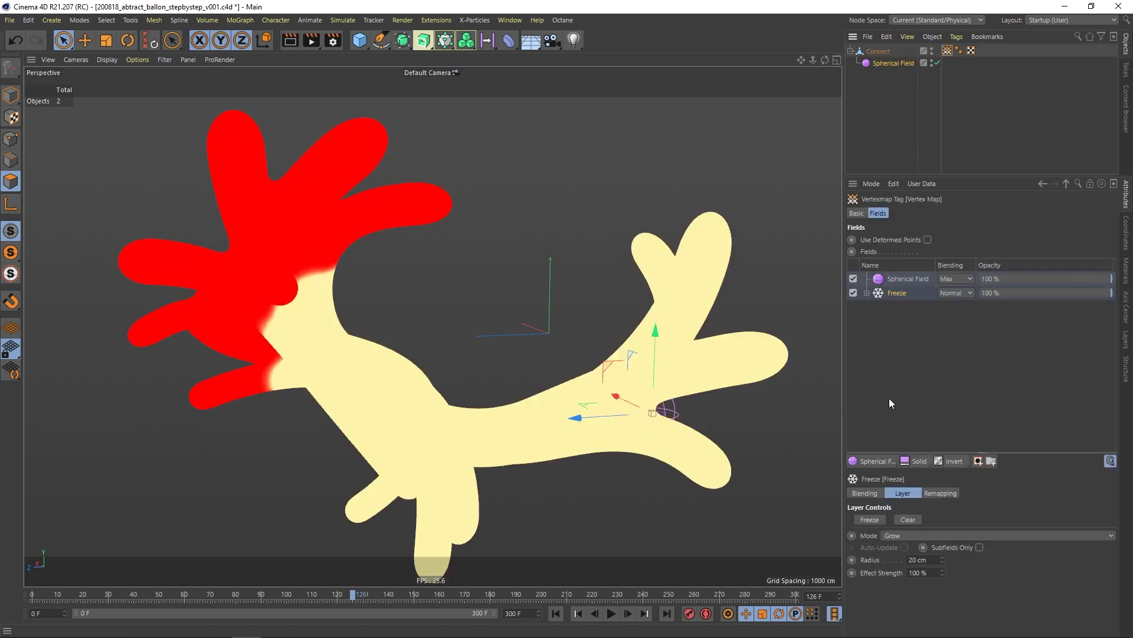
pyautogui.click(891, 461)
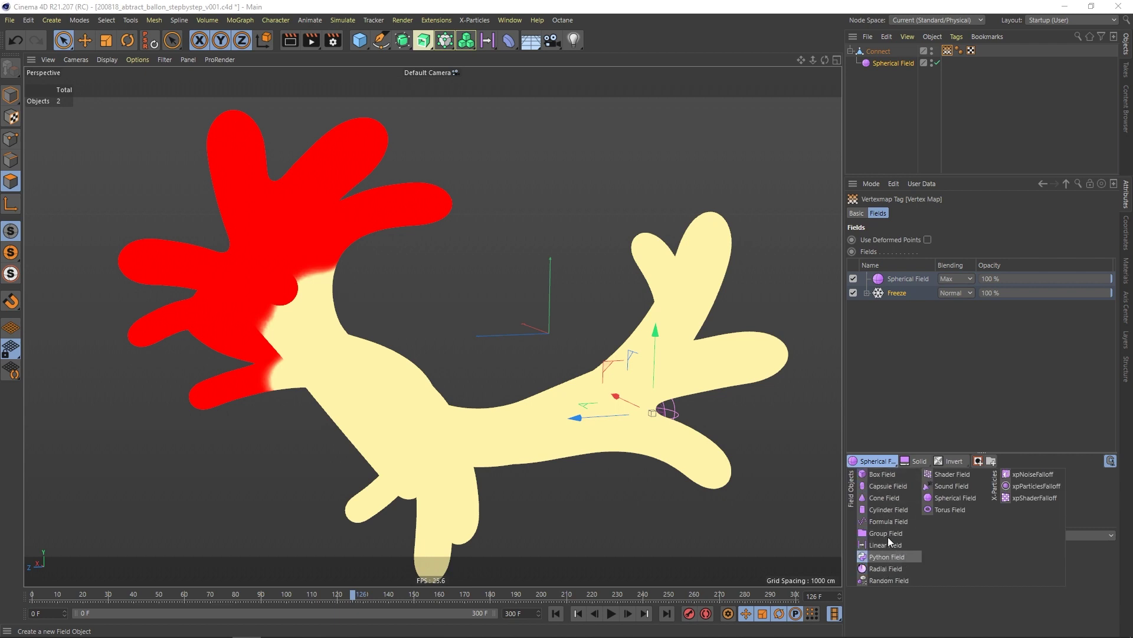
pyautogui.click(957, 498)
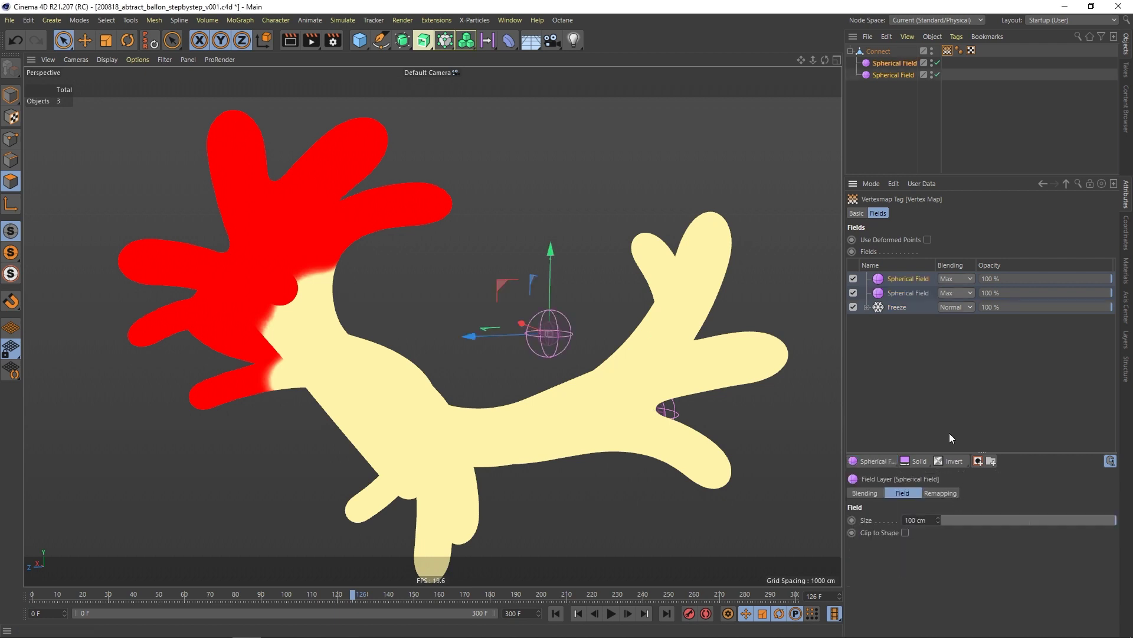
# Rewind to the first frame and move the second Spherical Field into the branch cluster at the opposite end of the mesh.
pyautogui.click(901, 292)
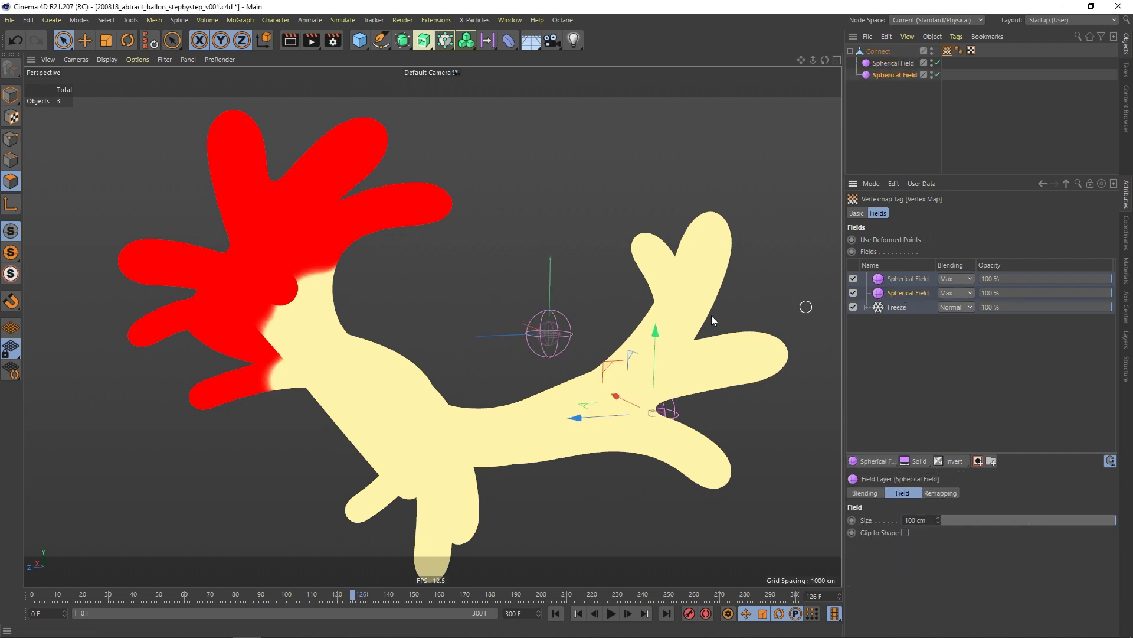
pyautogui.click(885, 75)
pyautogui.click(885, 63)
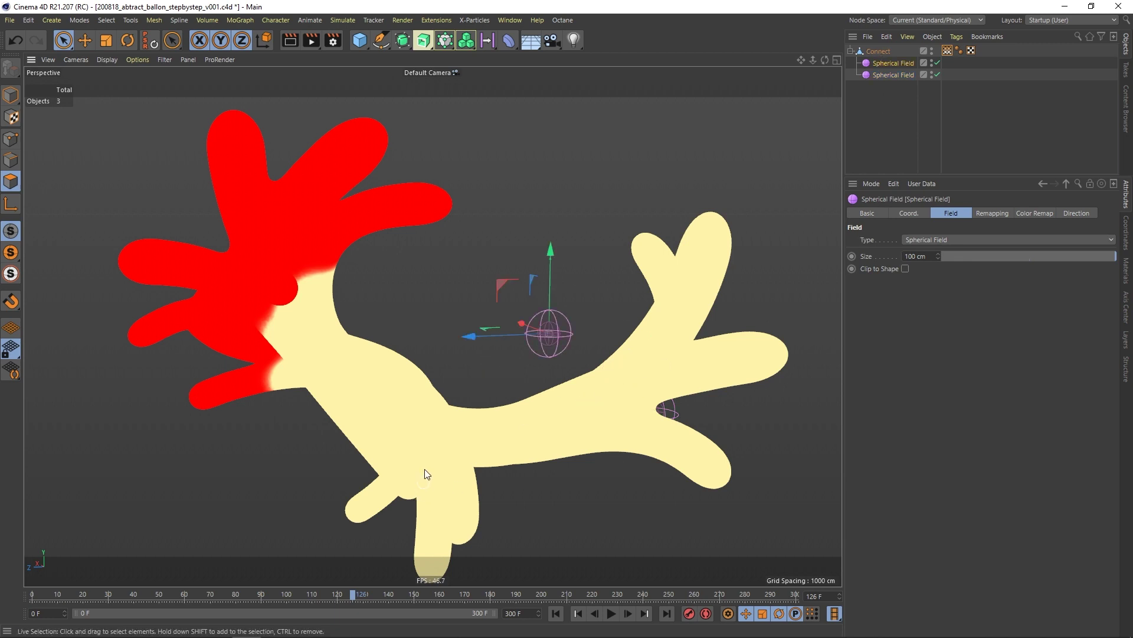
pyautogui.keyDown('alt'); pyautogui.moveTo(463, 398); pyautogui.dragTo(390, 304); pyautogui.keyUp('alt')
pyautogui.click(557, 613)
pyautogui.moveTo(222, 284); pyautogui.dragTo(169, 280)
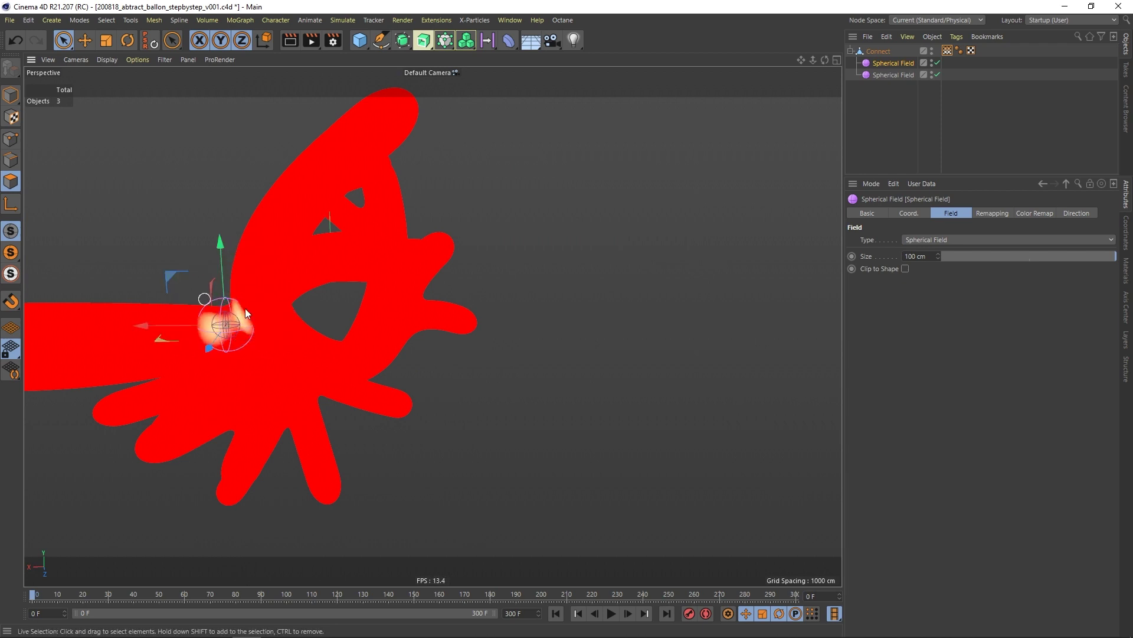
pyautogui.keyDown('alt'); pyautogui.moveTo(246, 313); pyautogui.dragTo(303, 321); pyautogui.keyUp('alt')
pyautogui.keyDown('alt'); pyautogui.moveTo(229, 318); pyautogui.dragTo(216, 320); pyautogui.keyUp('alt')
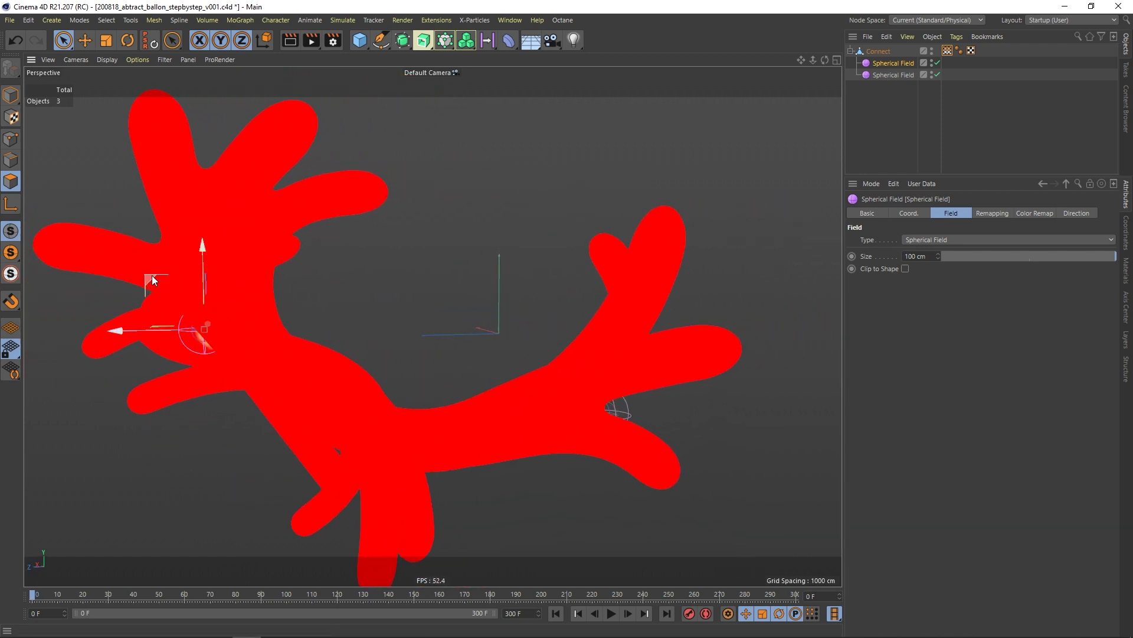
pyautogui.moveTo(152, 276); pyautogui.dragTo(156, 270)
pyautogui.keyDown('alt'); pyautogui.moveTo(253, 308); pyautogui.dragTo(233, 313, button='right'); pyautogui.keyUp('alt')
pyautogui.keyDown('alt'); pyautogui.moveTo(233, 313); pyautogui.dragTo(198, 314, button='middle'); pyautogui.keyUp('alt')
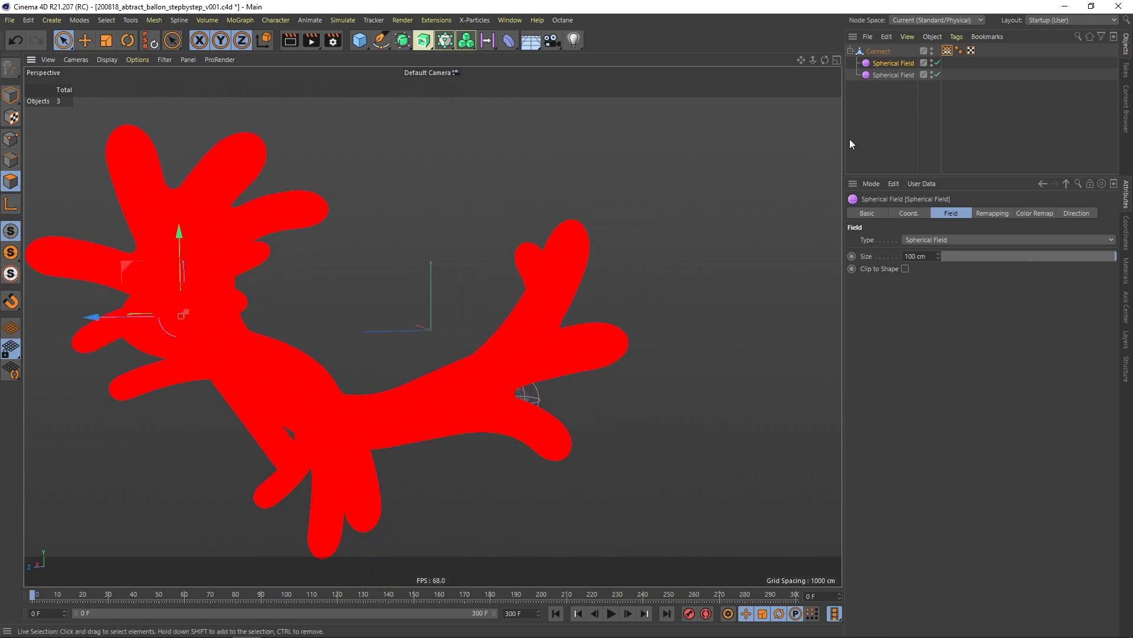
# Play the growth from both Spherical Fields with the vertex map displayed, and shorten the timeline to 150 frames.
pyautogui.click(424, 527)
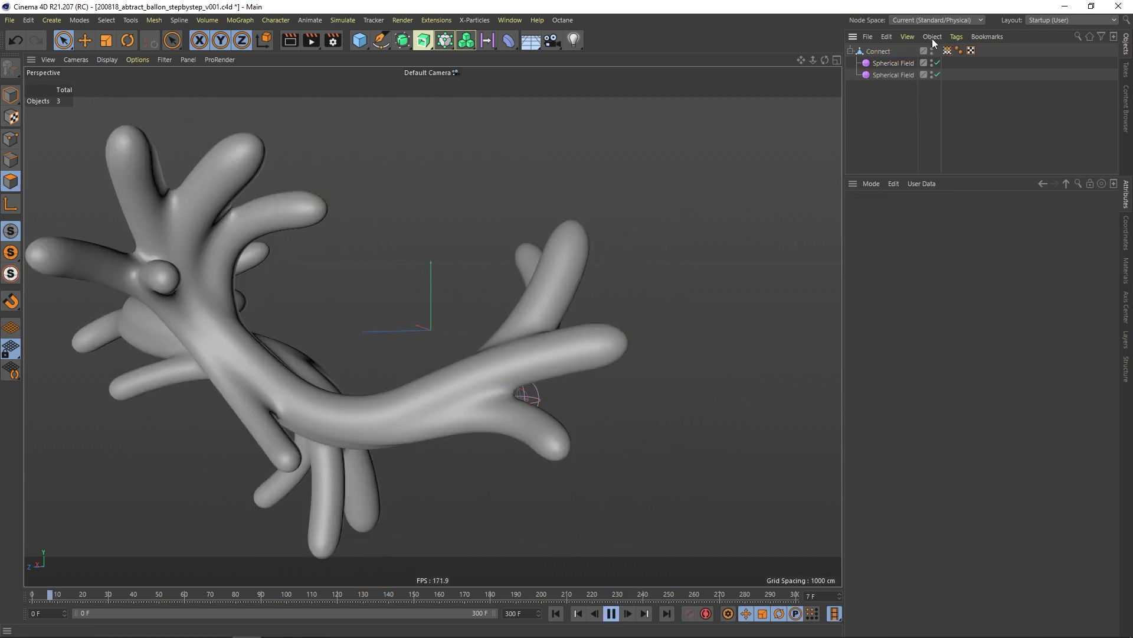
pyautogui.click(901, 51)
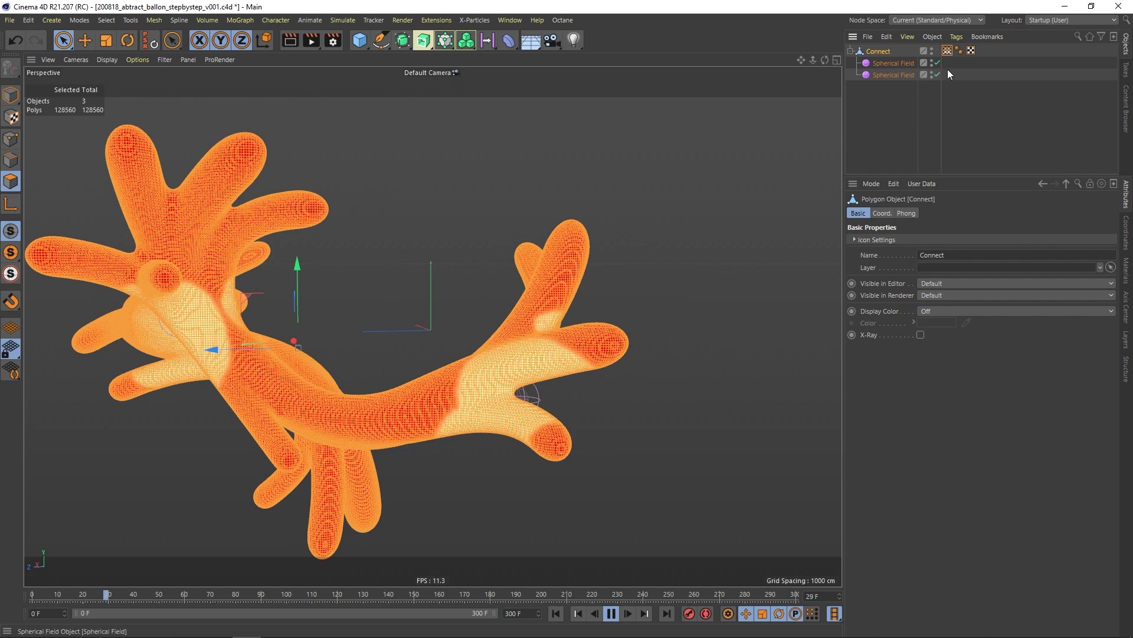
pyautogui.click(798, 184)
pyautogui.click(947, 50)
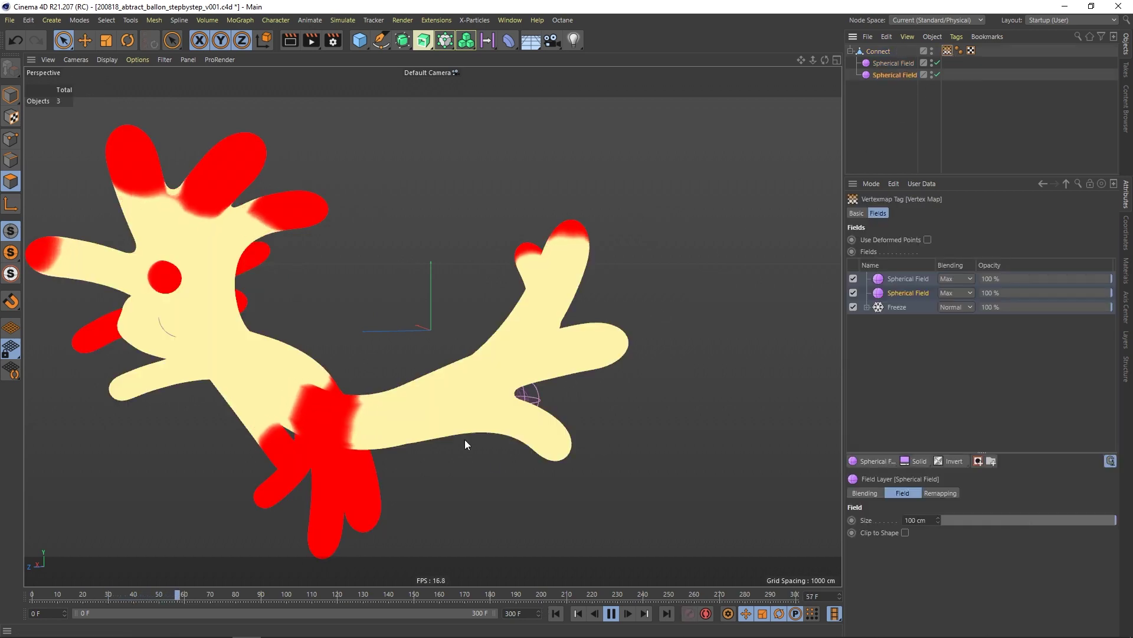
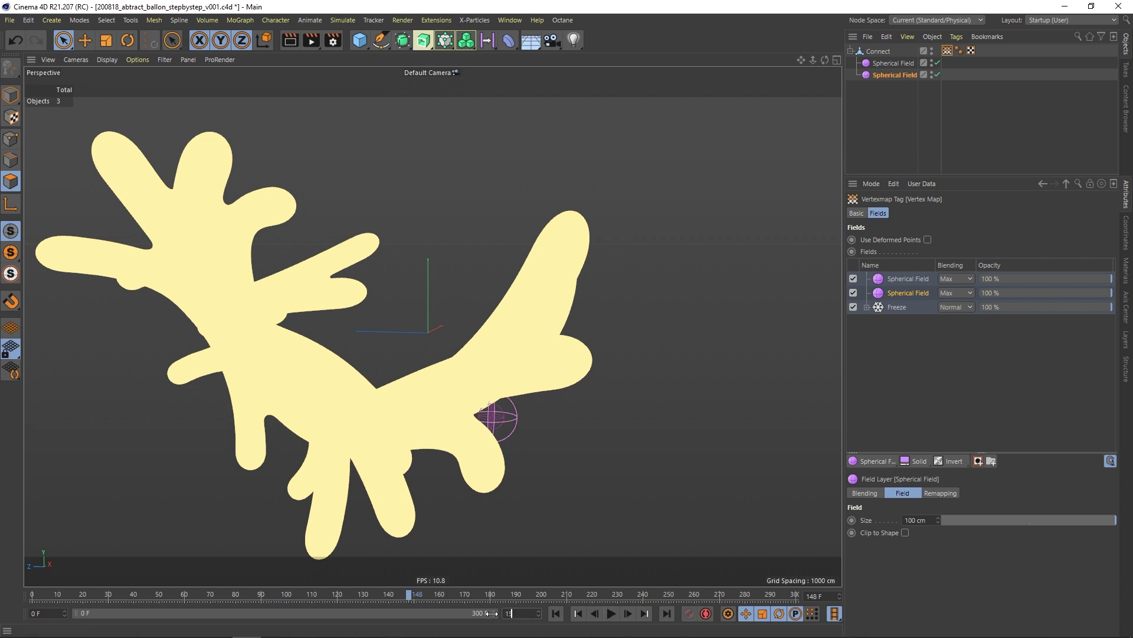
pyautogui.click(611, 613)
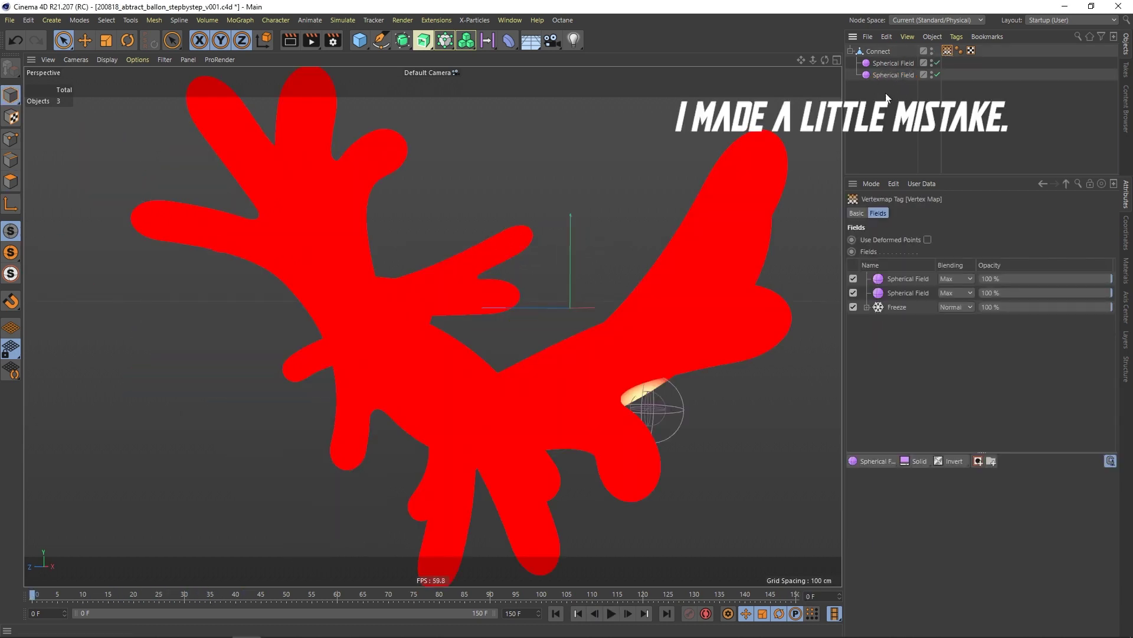
# Add a third Spherical Field to the vertex map's field list.
pyautogui.click(891, 466)
pyautogui.click(911, 369)
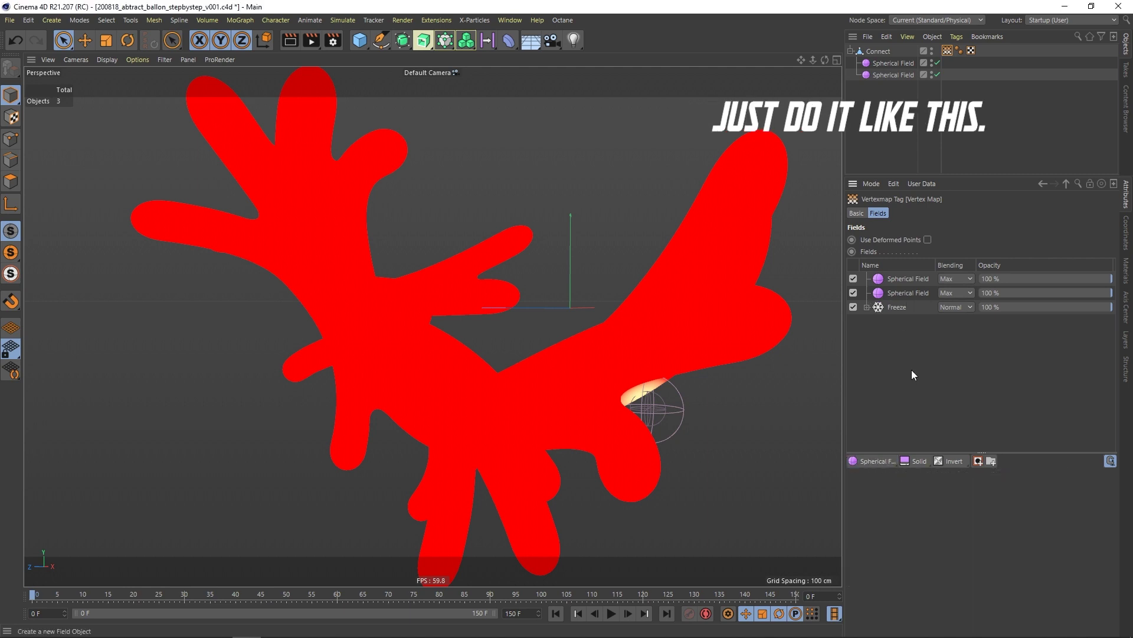
pyautogui.click(919, 463)
pyautogui.click(893, 460)
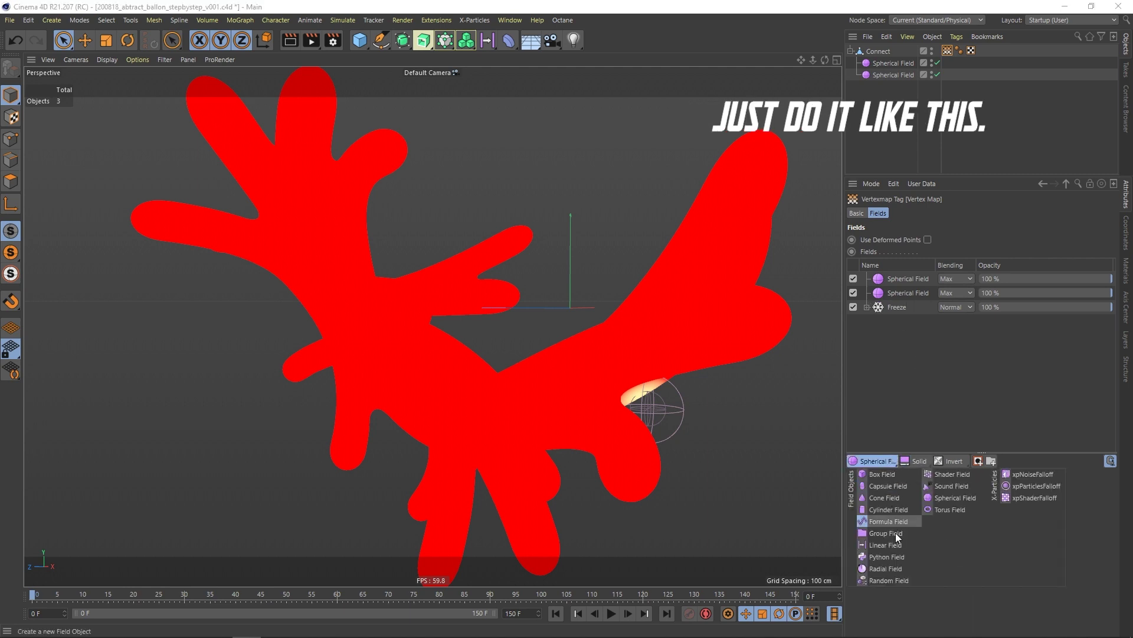
pyautogui.click(944, 498)
# Move the third Spherical Field beside the second one, inside the branch cluster opposite the first field.
pyautogui.keyDown('alt'); pyautogui.moveTo(384, 329); pyautogui.dragTo(510, 416); pyautogui.keyUp('alt')
pyautogui.moveTo(579, 480); pyautogui.dragTo(364, 222)
pyautogui.keyDown('alt'); pyautogui.moveTo(391, 286); pyautogui.dragTo(481, 211); pyautogui.keyUp('alt')
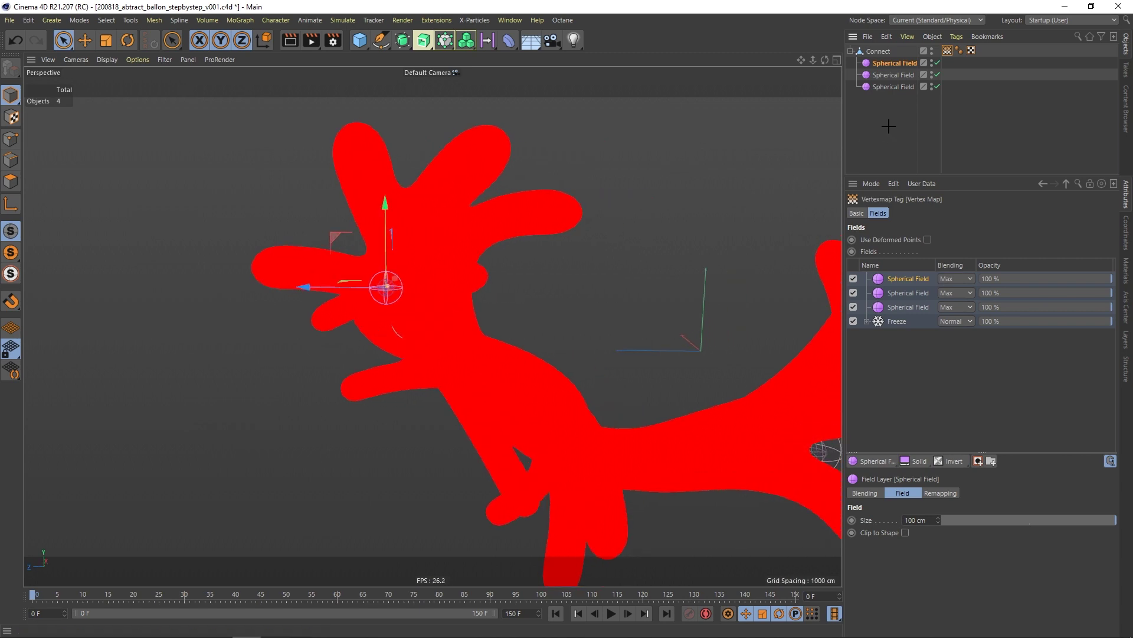
# Display the vertex map on the Connect object and play the animation to check the growth from all three fields.
pyautogui.click(888, 125)
pyautogui.keyDown('alt'); pyautogui.moveTo(367, 392); pyautogui.dragTo(268, 335, button='middle'); pyautogui.keyUp('alt')
pyautogui.keyDown('alt'); pyautogui.moveTo(268, 334); pyautogui.dragTo(458, 374); pyautogui.keyUp('alt')
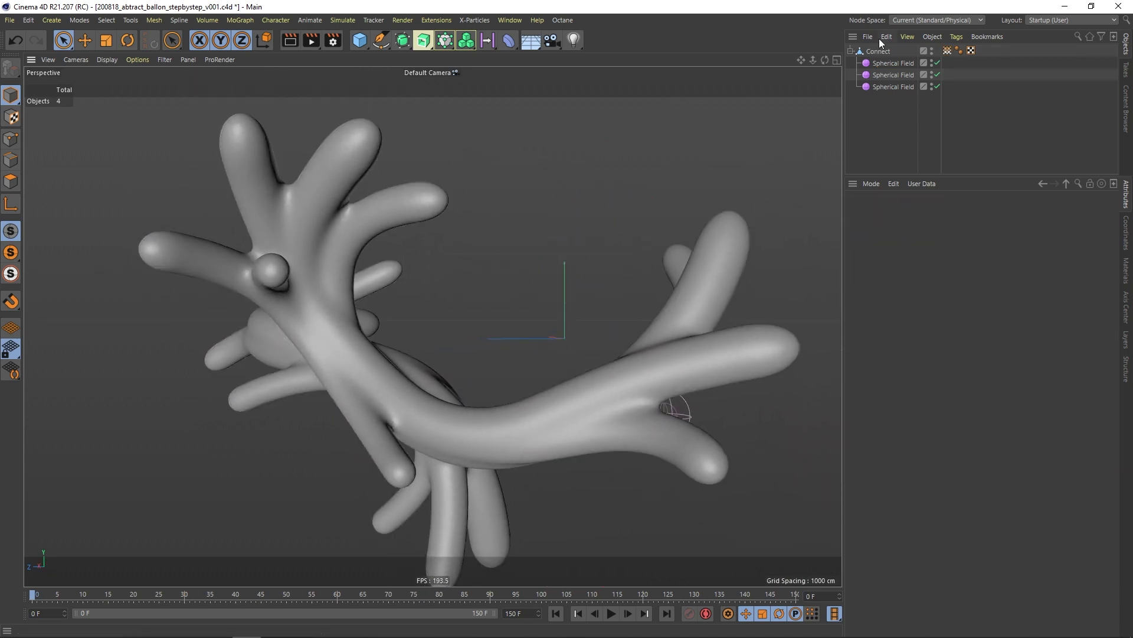
pyautogui.click(947, 51)
pyautogui.click(885, 52)
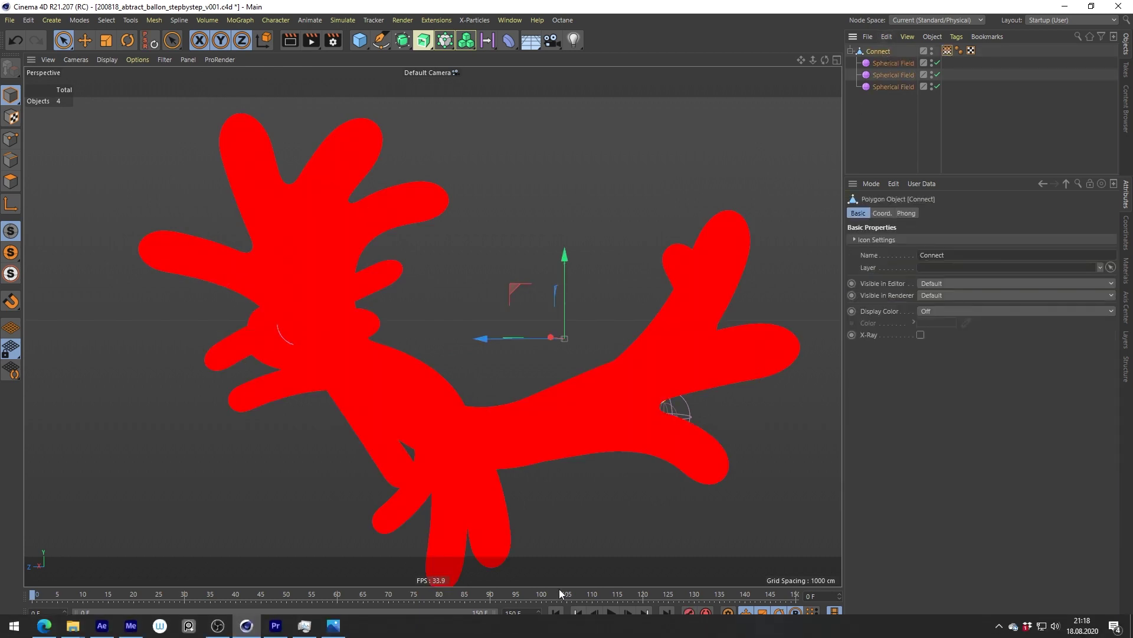
pyautogui.click(615, 614)
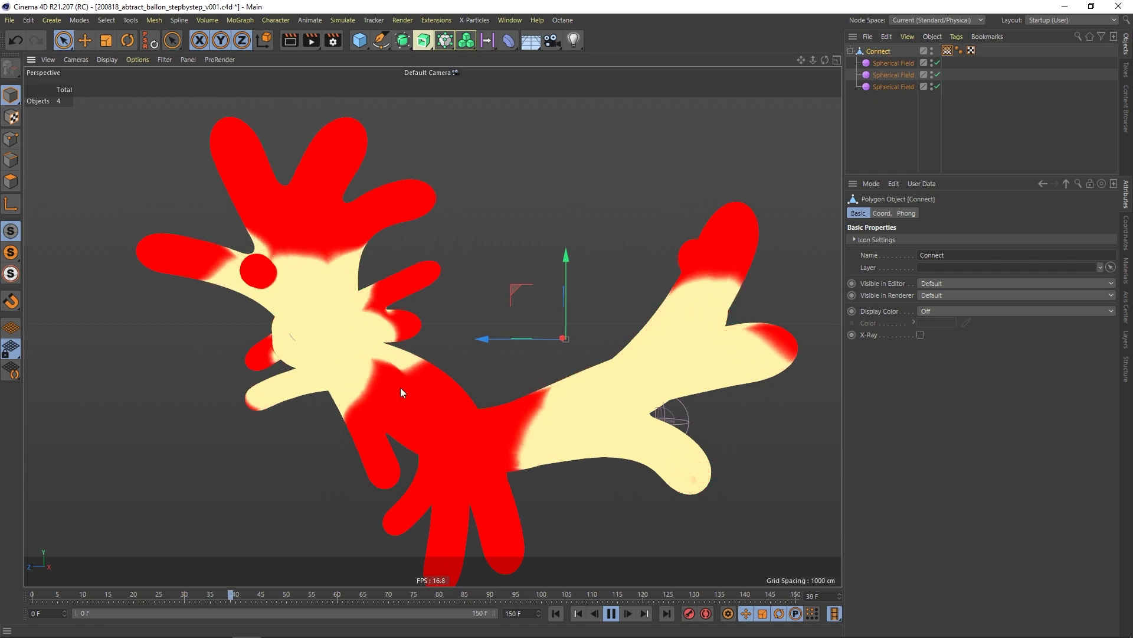
# Stop the playback, check the growth around frame 95, shorten the timeline to 120 frames and replay it.
pyautogui.click(612, 616)
pyautogui.click(515, 599)
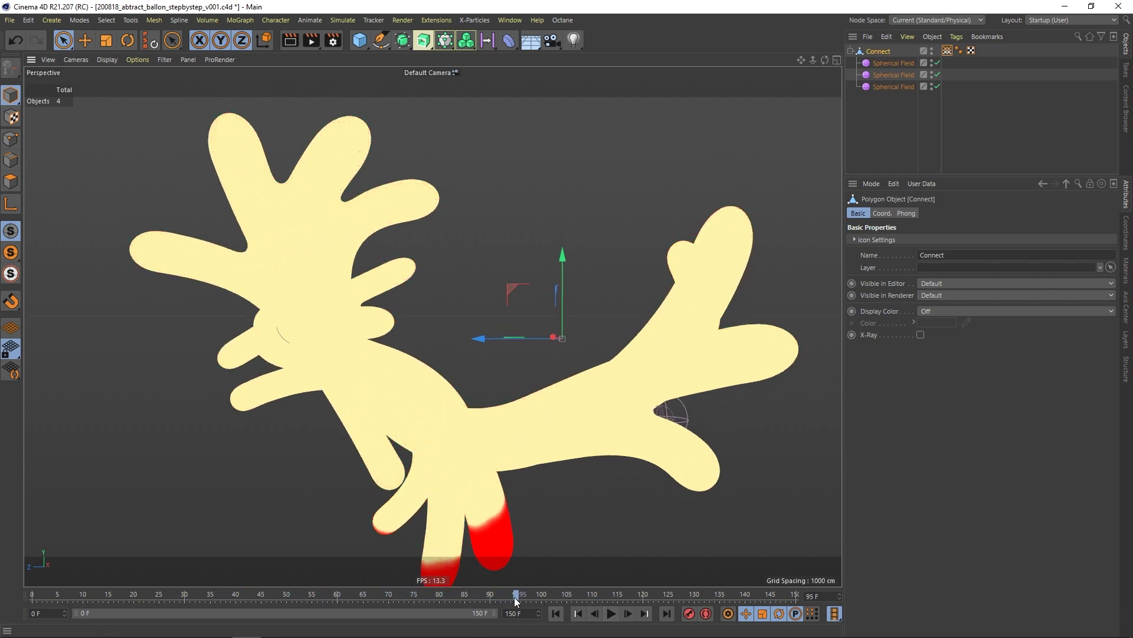
pyautogui.click(608, 615)
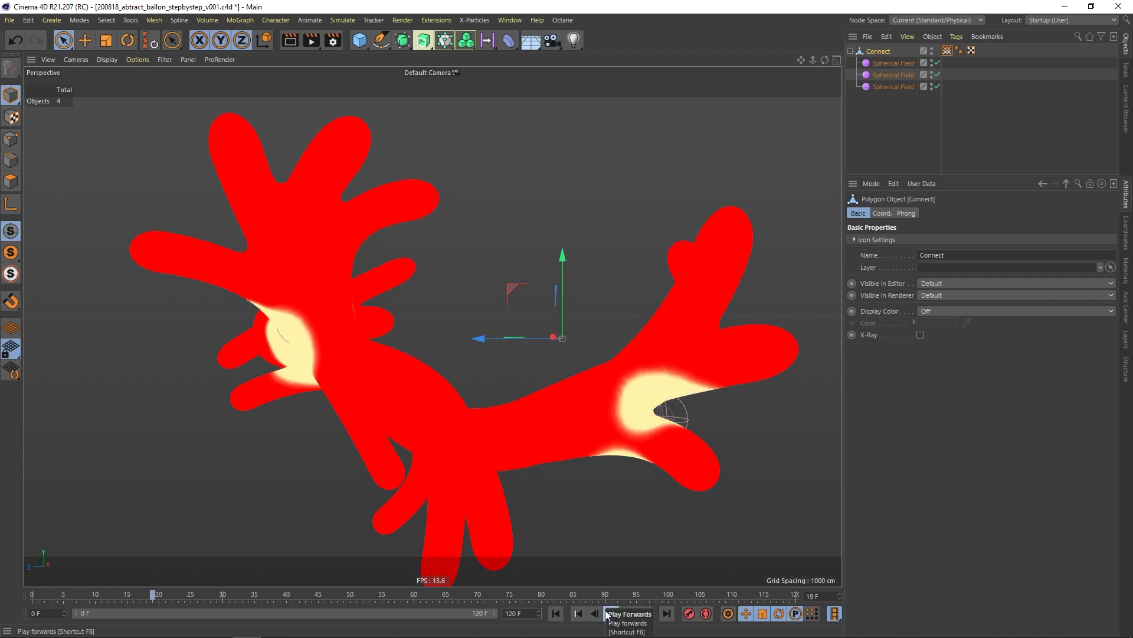
pyautogui.click(608, 614)
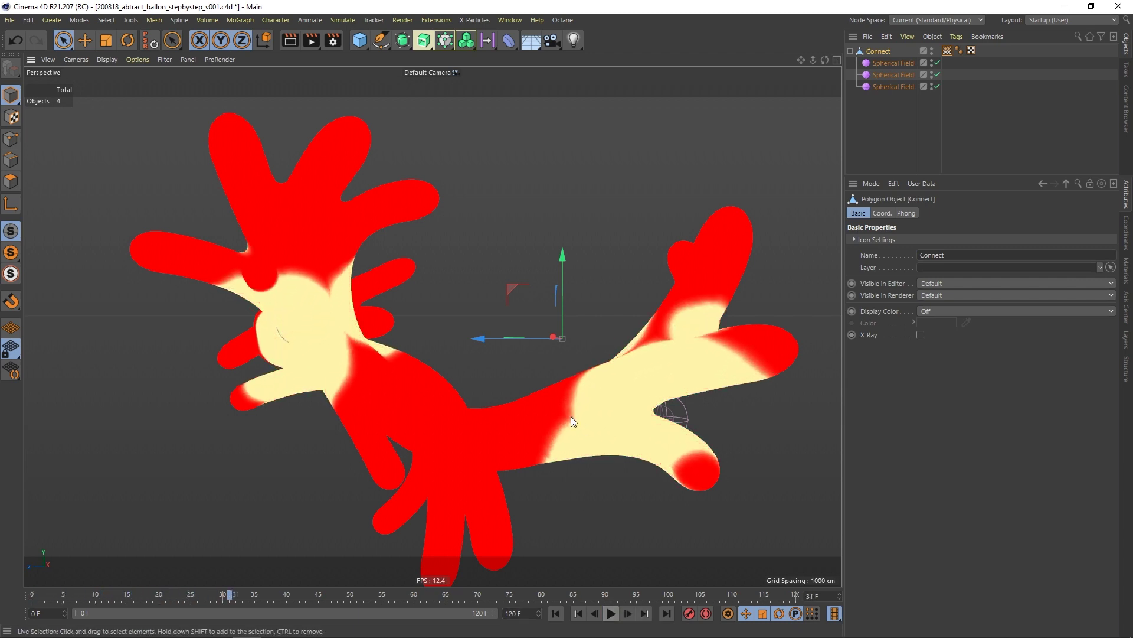
pyautogui.moveTo(571, 416)
pyautogui.keyDown('alt'); pyautogui.mouseDown()
pyautogui.moveTo(586, 418)
pyautogui.moveTo(562, 398)
pyautogui.mouseUp(); pyautogui.keyUp('alt')
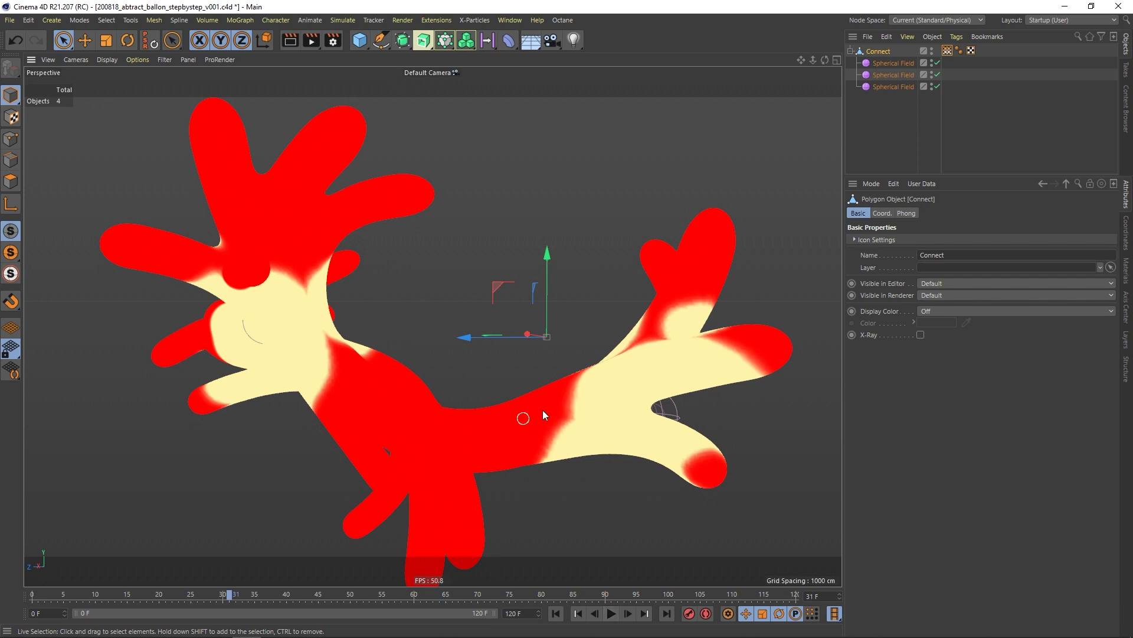
# Add a Random Field to the field list of the Connect object's vertex map.
pyautogui.click(947, 50)
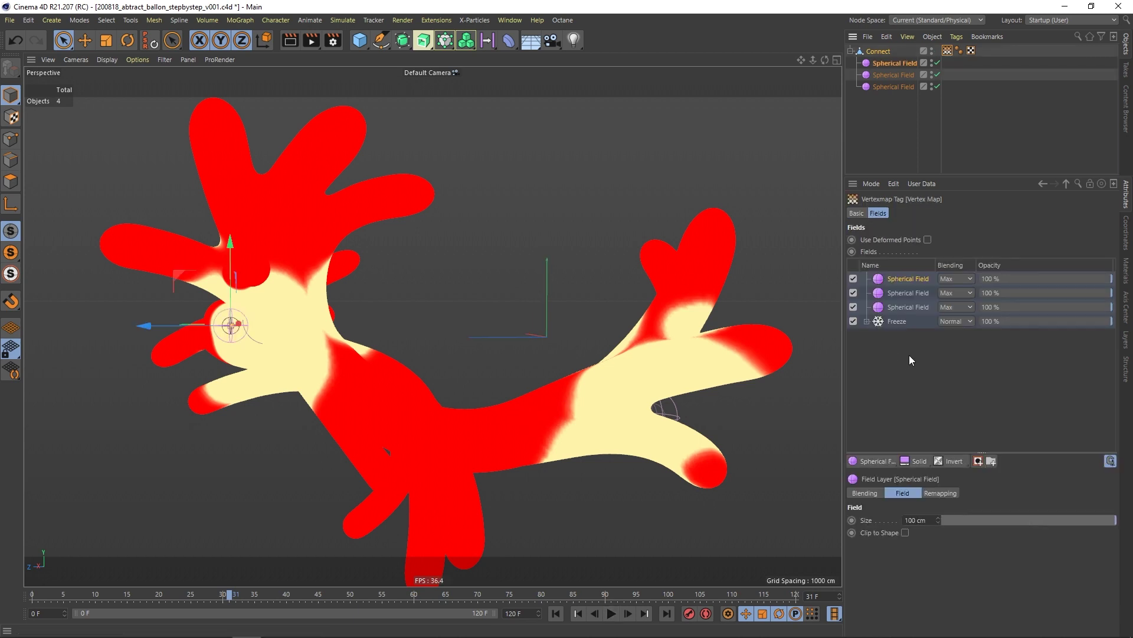
pyautogui.click(892, 461)
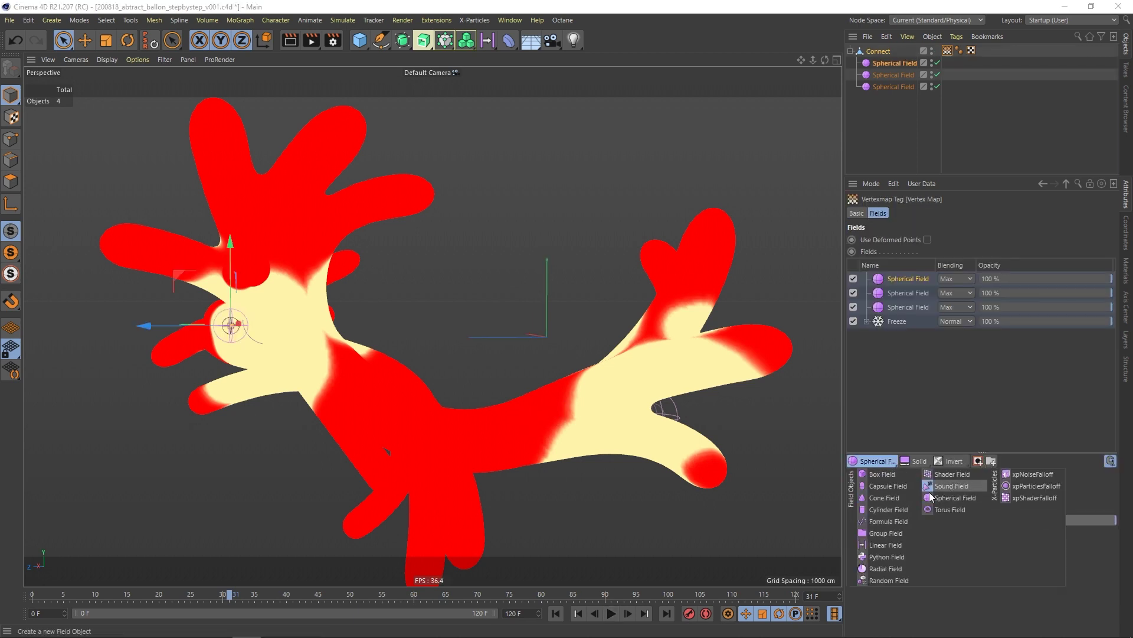
pyautogui.click(882, 579)
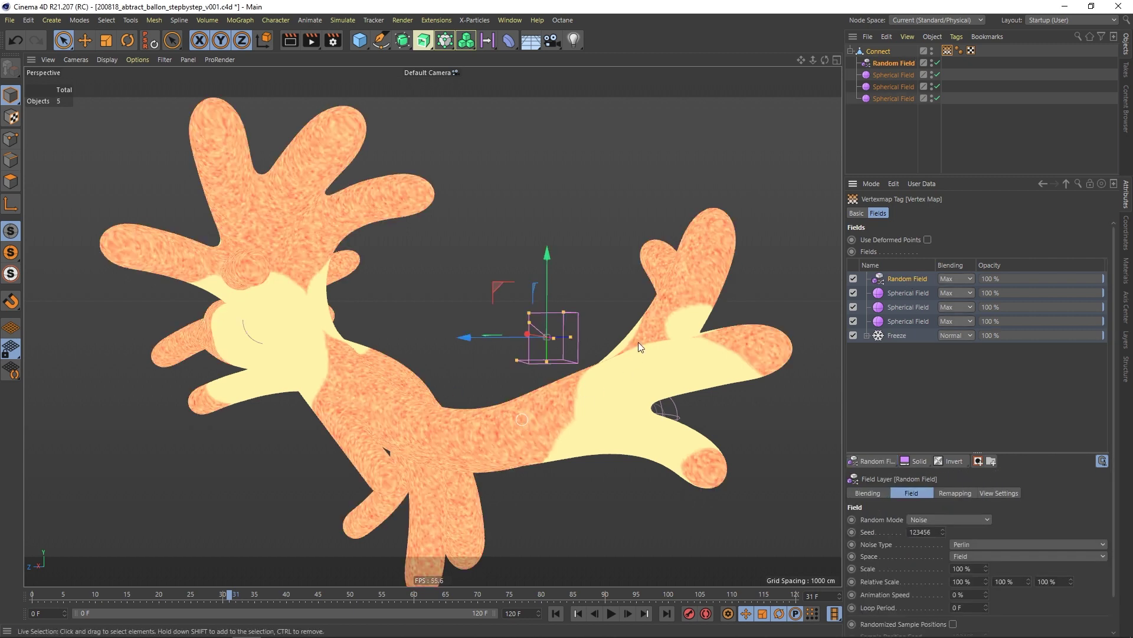
# Enlarge the Random Field's noise, trying a scale of 300 % before setting it to 1000 %.
pyautogui.keyDown('alt'); pyautogui.moveTo(501, 430); pyautogui.dragTo(495, 434, button='right'); pyautogui.keyUp('alt')
pyautogui.keyDown('alt'); pyautogui.moveTo(522, 427); pyautogui.dragTo(517, 405, button='middle'); pyautogui.keyUp('alt')
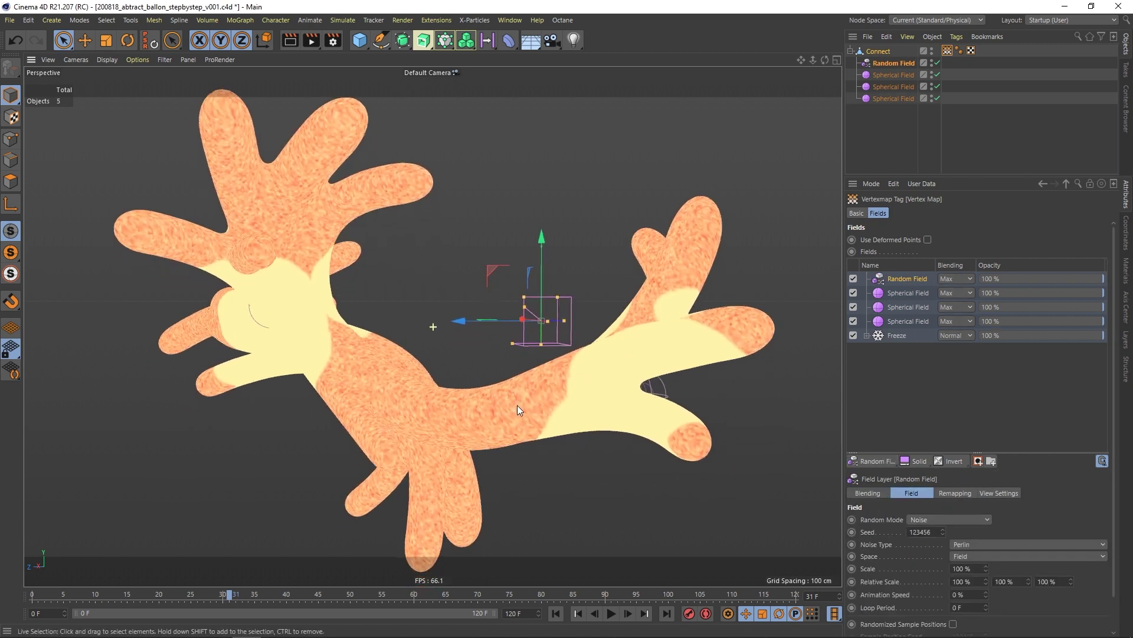
pyautogui.keyDown('alt'); pyautogui.moveTo(516, 406); pyautogui.dragTo(514, 408, button='right'); pyautogui.keyUp('alt')
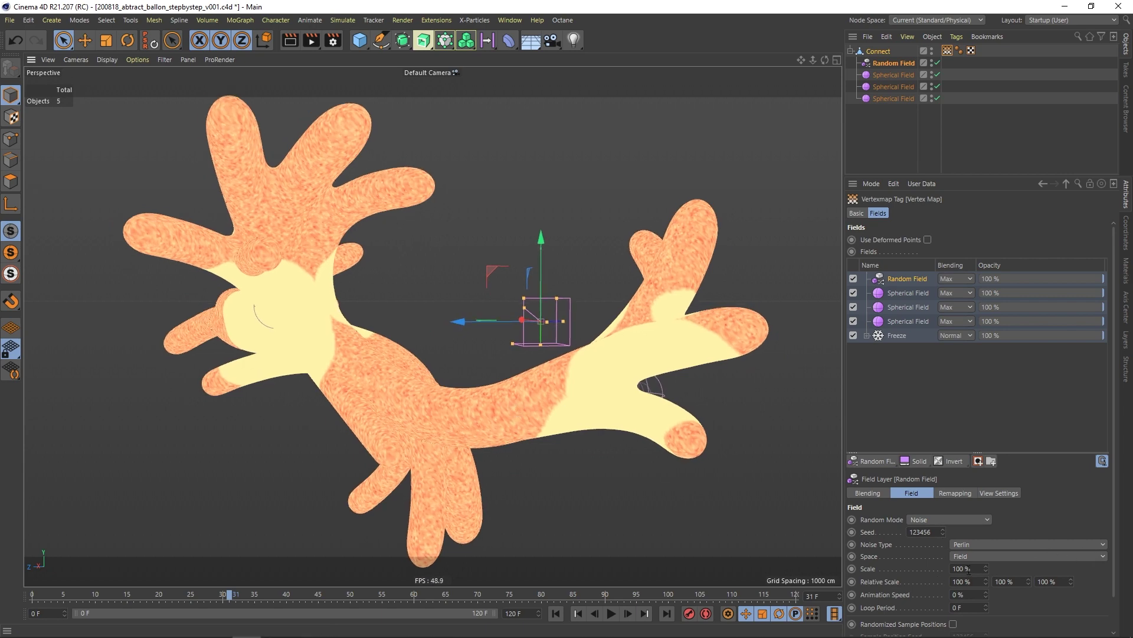
pyautogui.write('300')
pyautogui.press('Return')
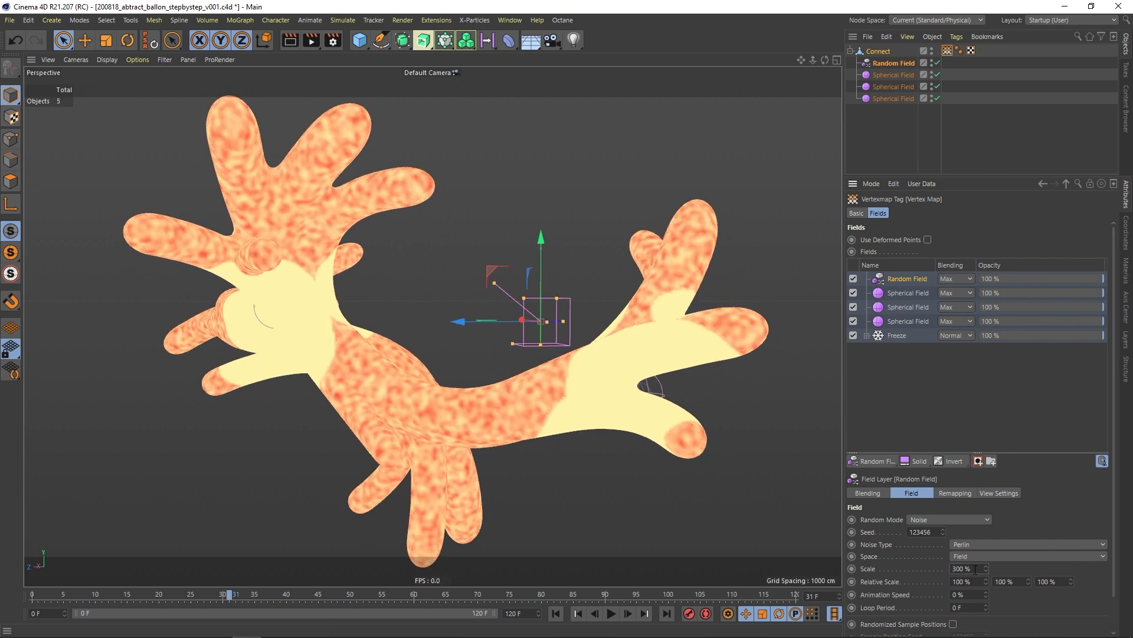
pyautogui.write('00')
pyautogui.press('Return')
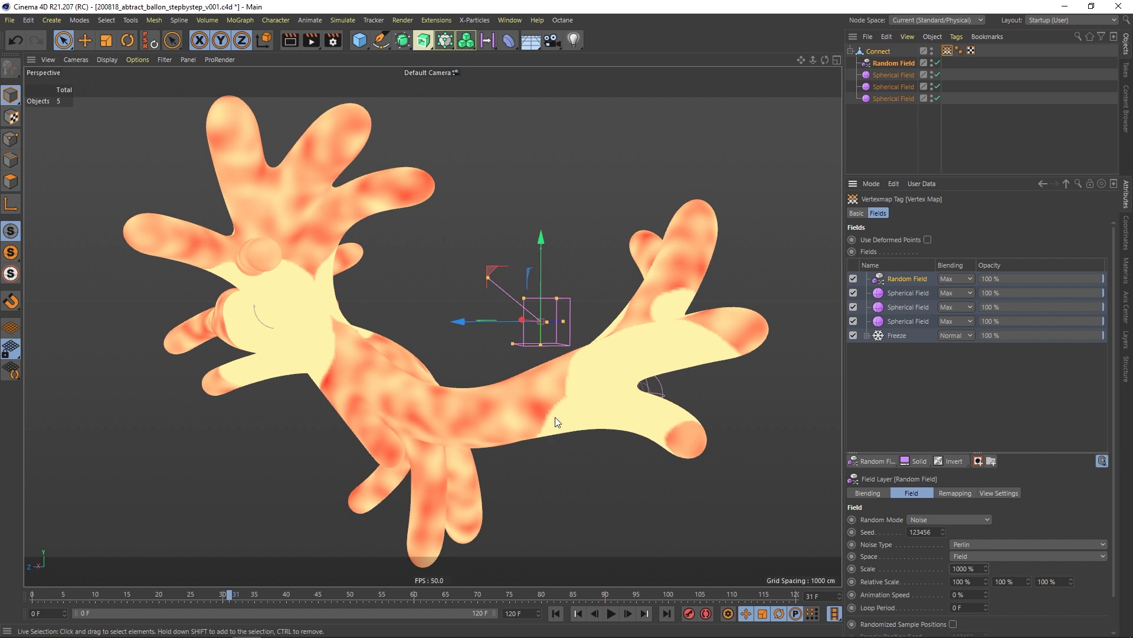
# Set the Random Field's blending to Overlay, compare it off and on, and play the growth from the start.
pyautogui.click(969, 278)
pyautogui.click(963, 353)
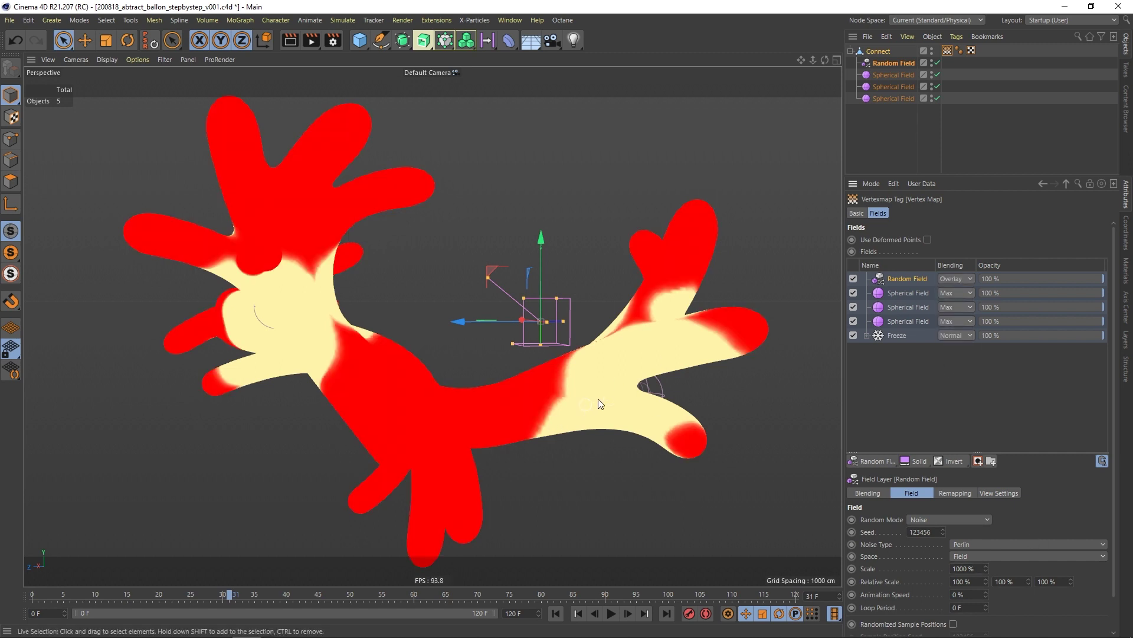
pyautogui.click(852, 279)
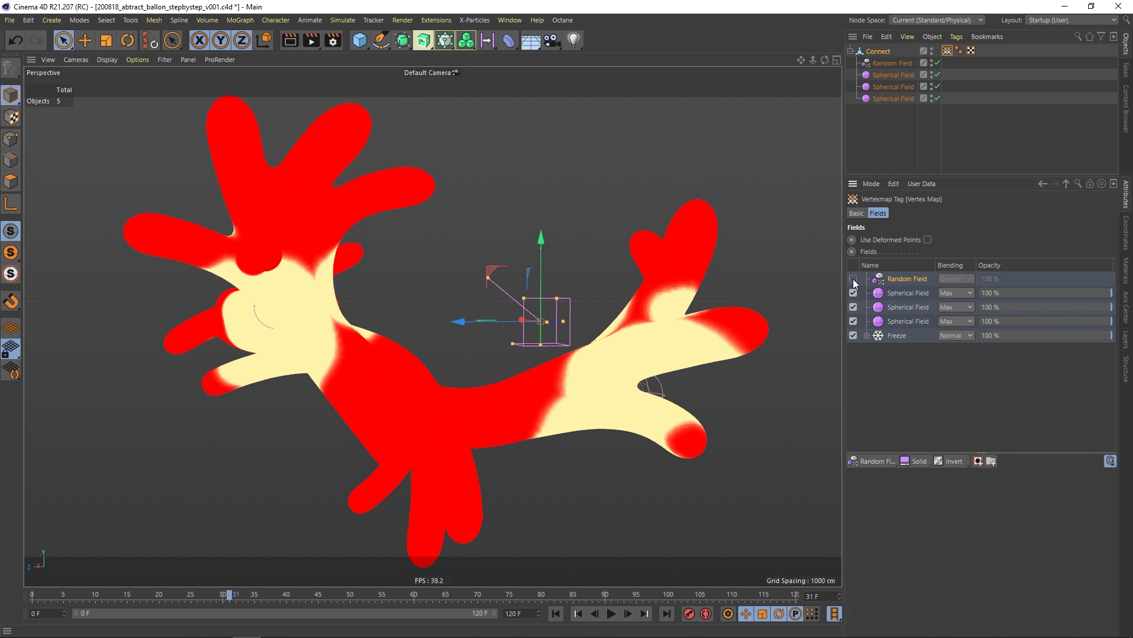
pyautogui.click(853, 279)
pyautogui.click(558, 612)
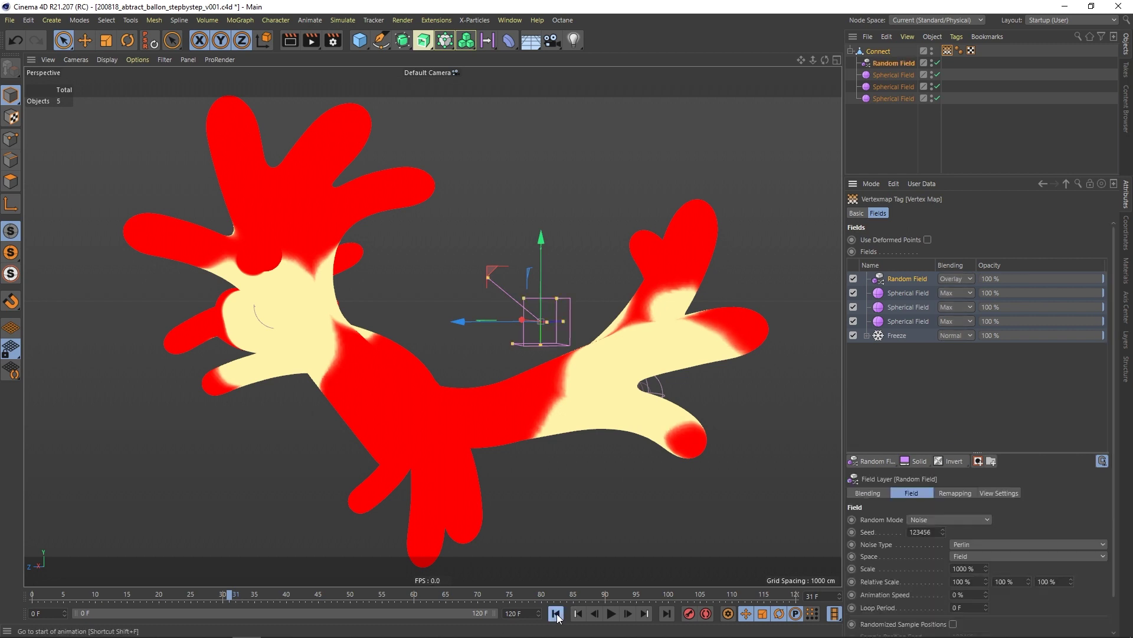
pyautogui.click(611, 613)
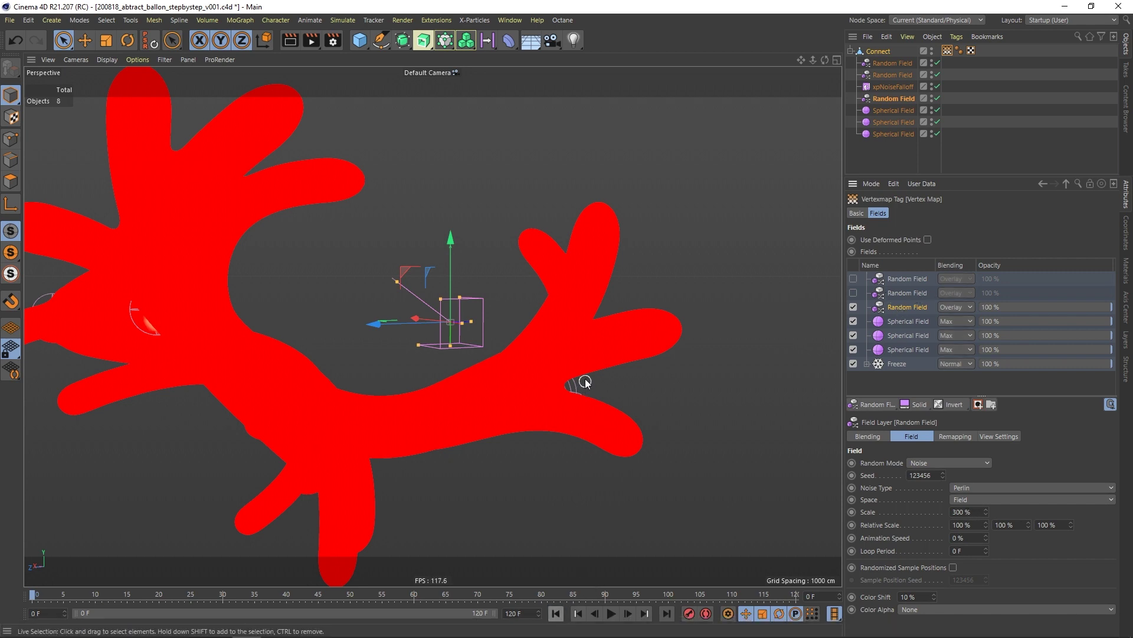
# Play the growth repeatedly from the start with the 300 % Random Field on, off and on again to compare the growth edge.
pyautogui.click(611, 614)
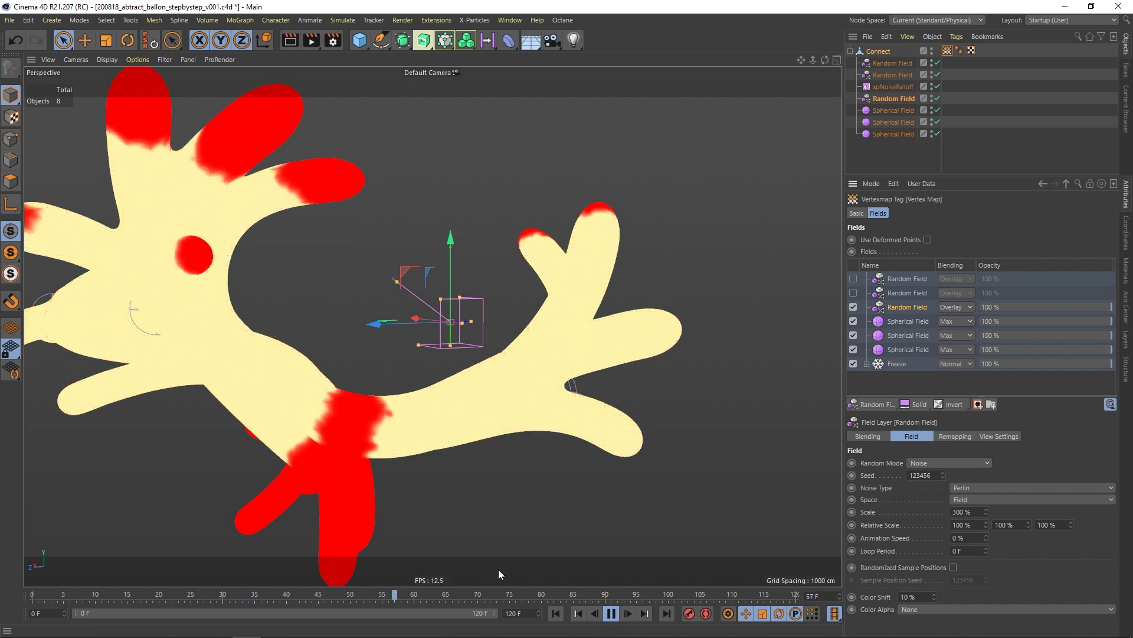
pyautogui.click(556, 614)
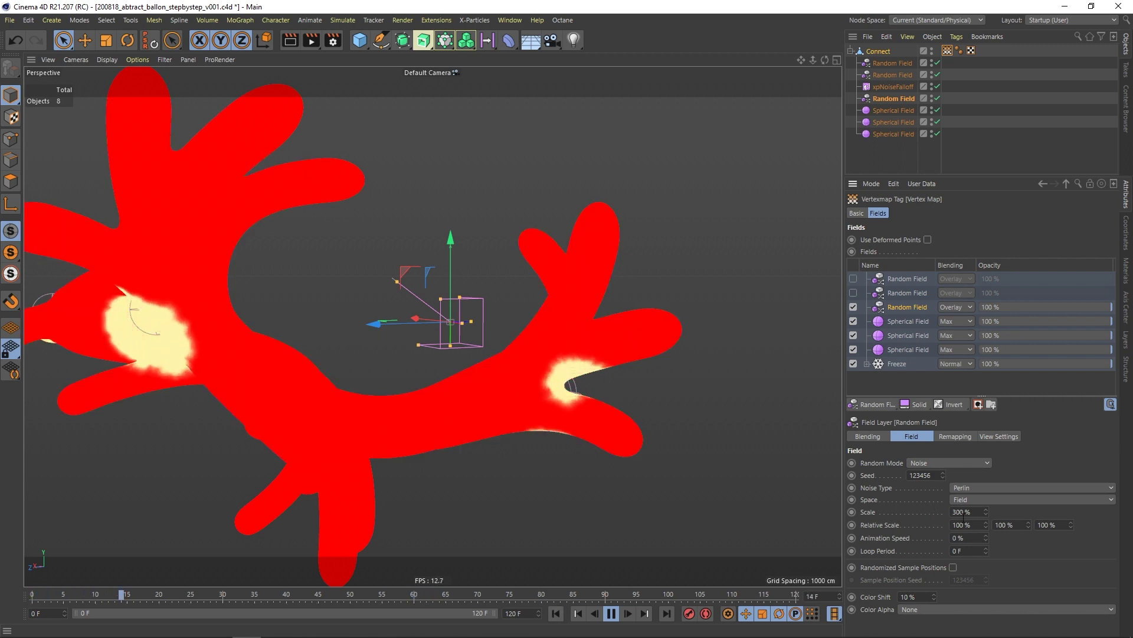
pyautogui.click(853, 306)
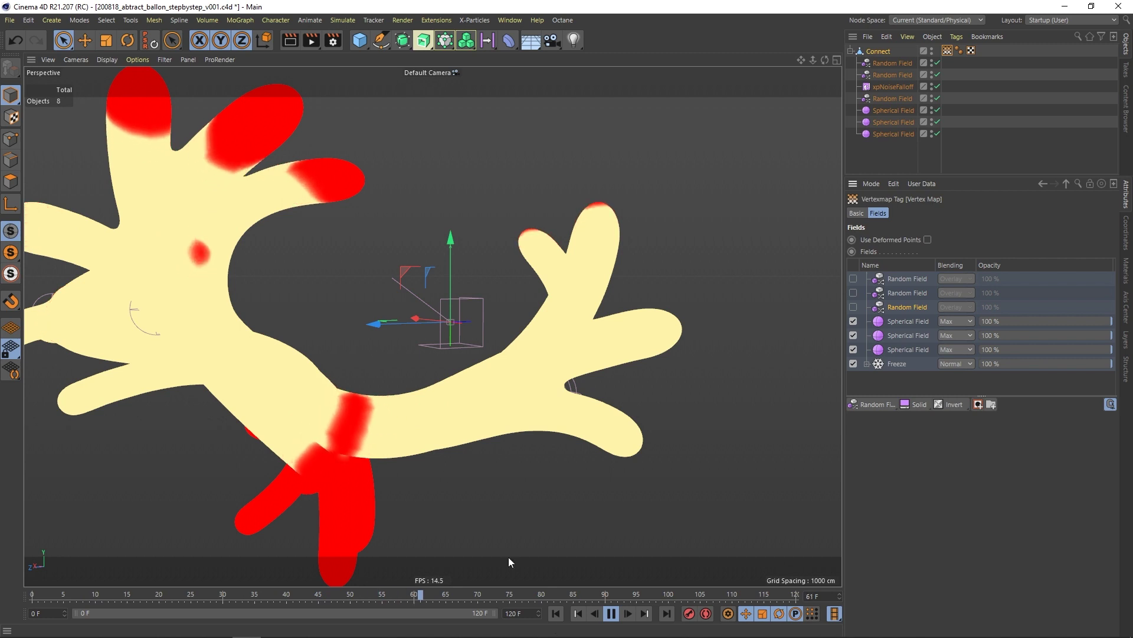
pyautogui.click(556, 613)
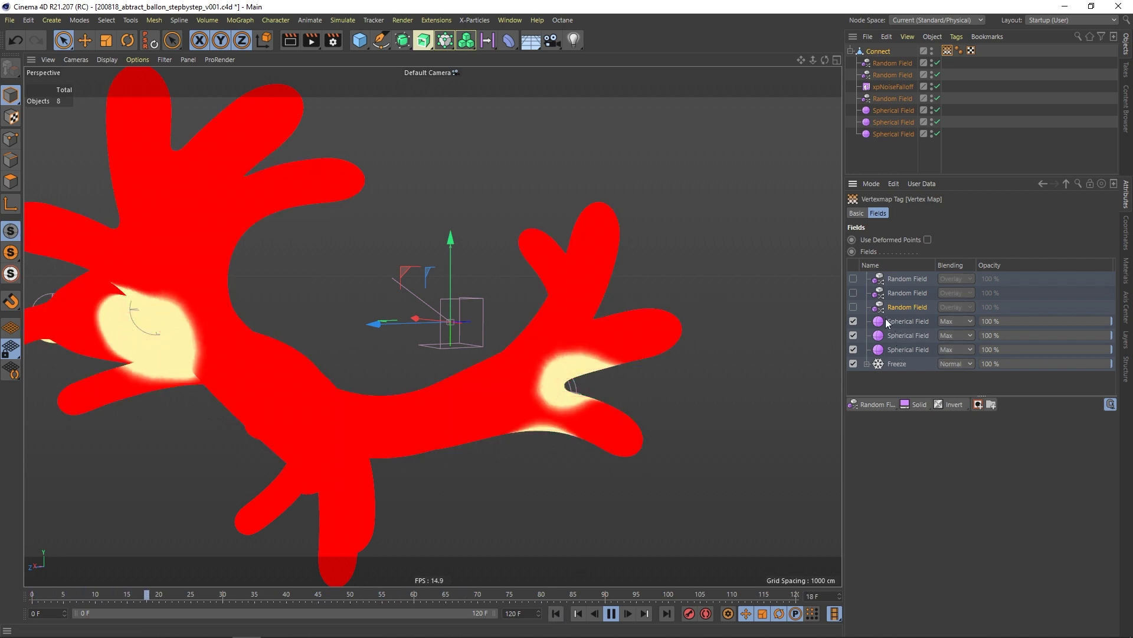
pyautogui.click(853, 307)
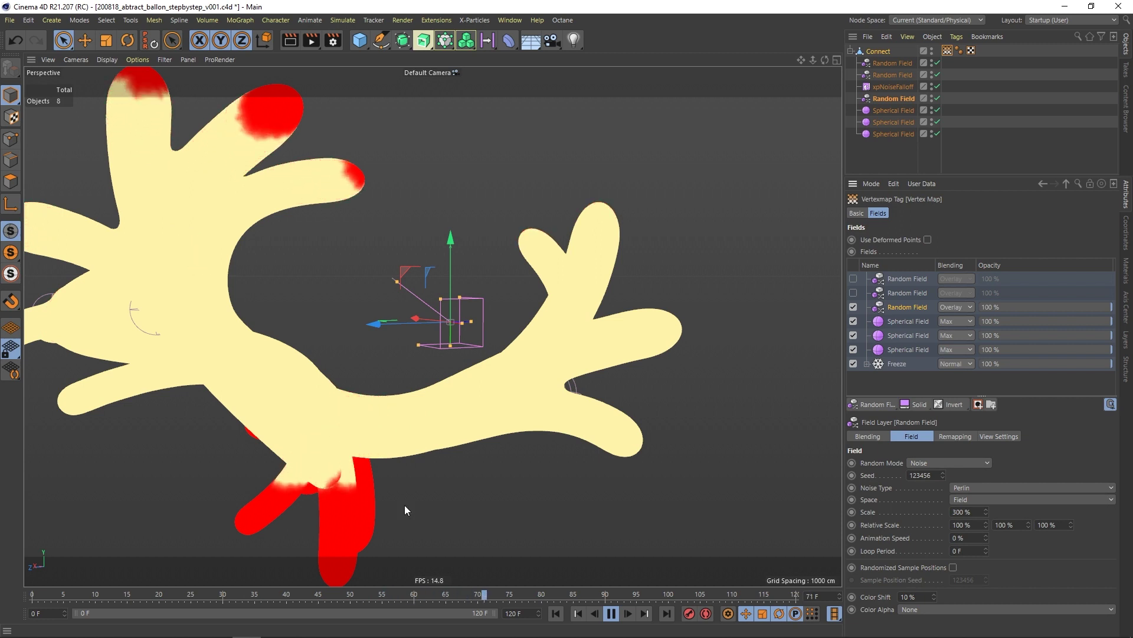
pyautogui.click(556, 613)
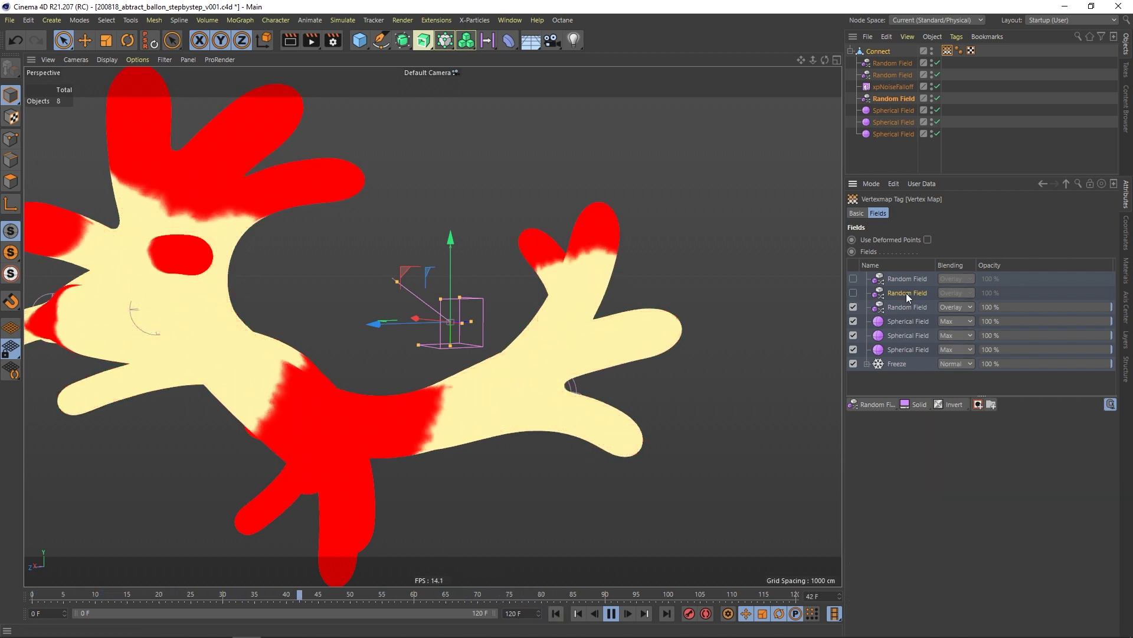
# Enable the other two Random Fields in the vertex map's list and play the growth with all three overlaid.
pyautogui.click(853, 292)
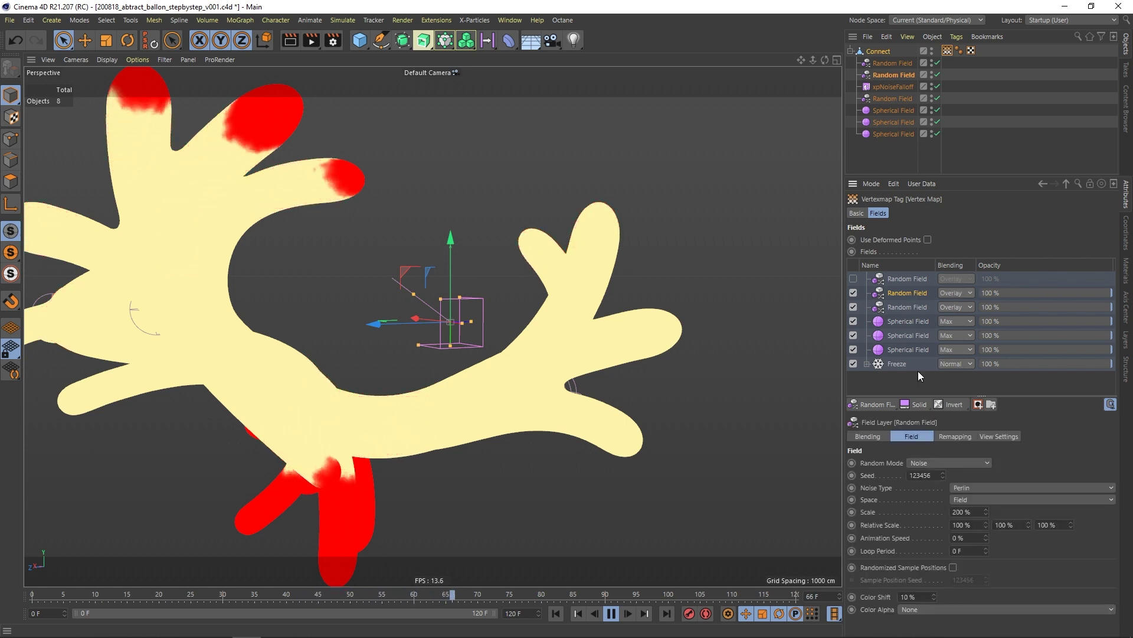
pyautogui.click(905, 280)
pyautogui.click(853, 279)
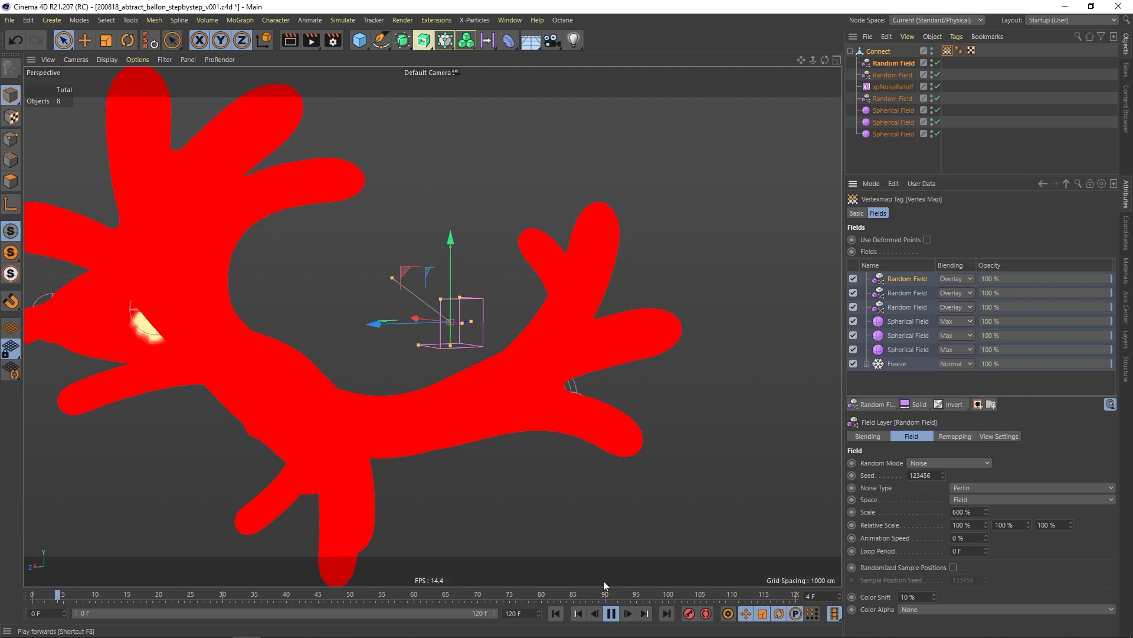
pyautogui.click(611, 613)
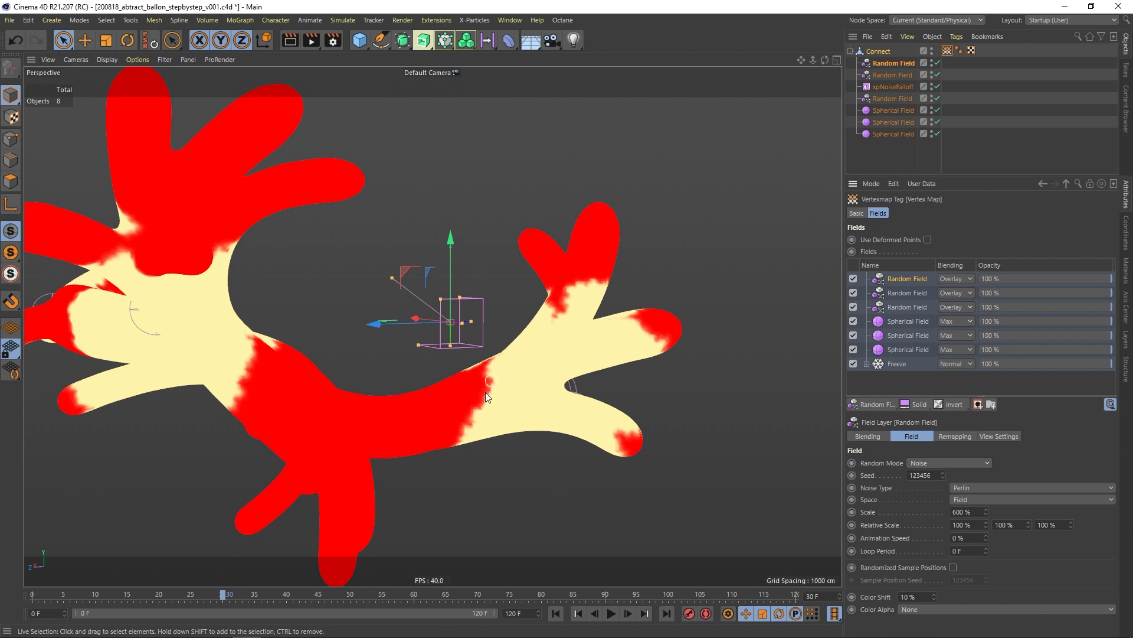
pyautogui.click(611, 614)
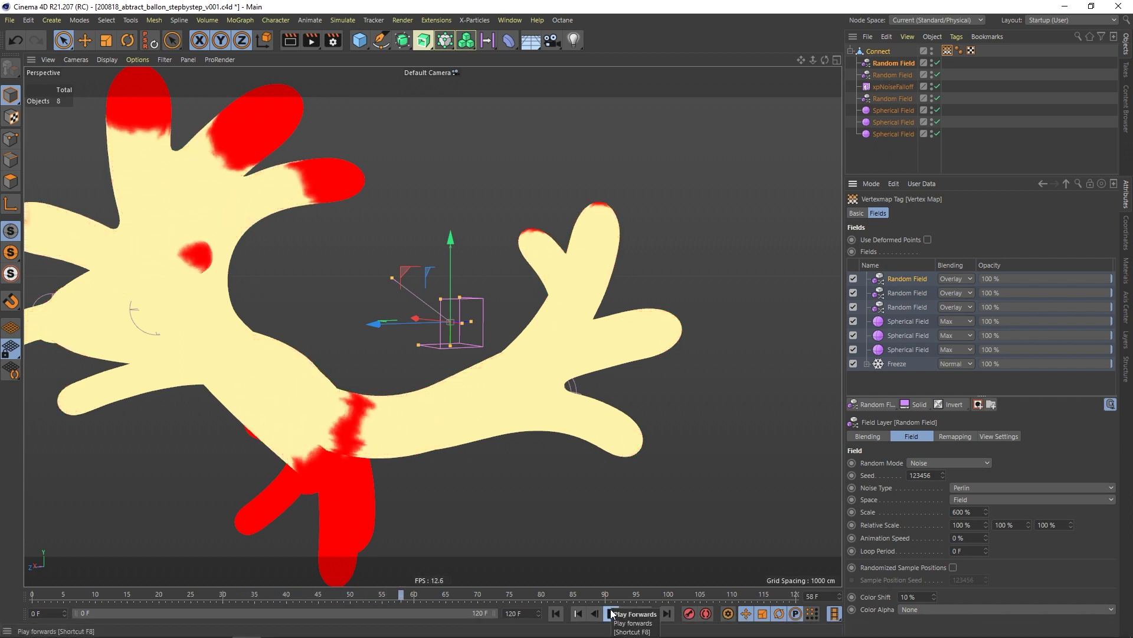
pyautogui.click(612, 614)
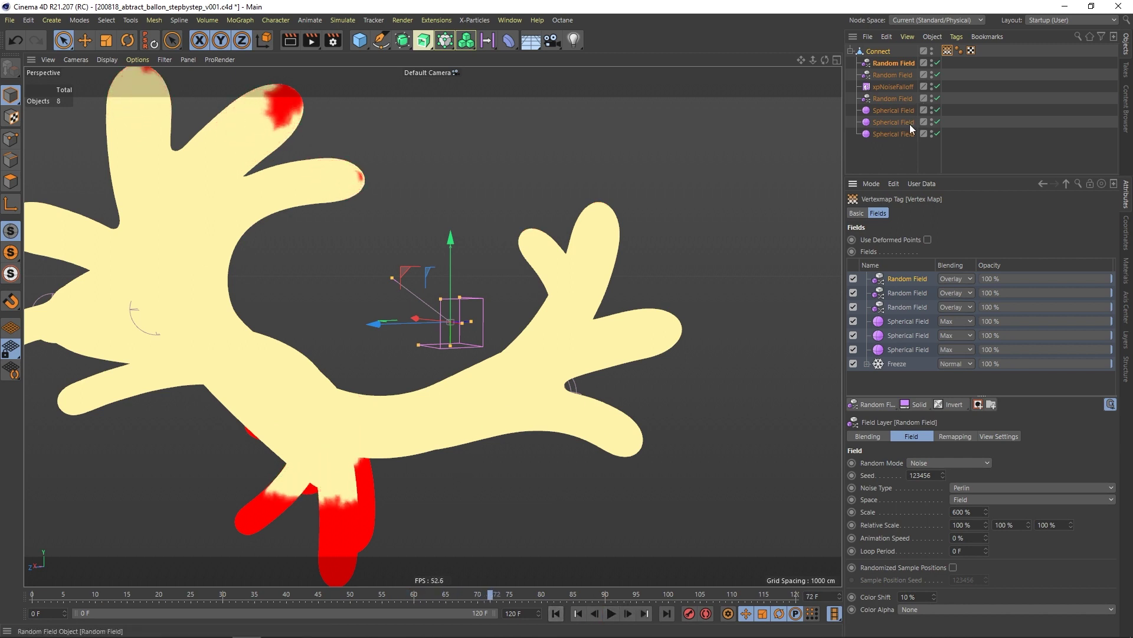
# Inspect the branching mesh in plain shading and with its vertex map displayed.
pyautogui.click(877, 164)
pyautogui.keyDown('alt'); pyautogui.moveTo(546, 327); pyautogui.dragTo(505, 364); pyautogui.keyUp('alt')
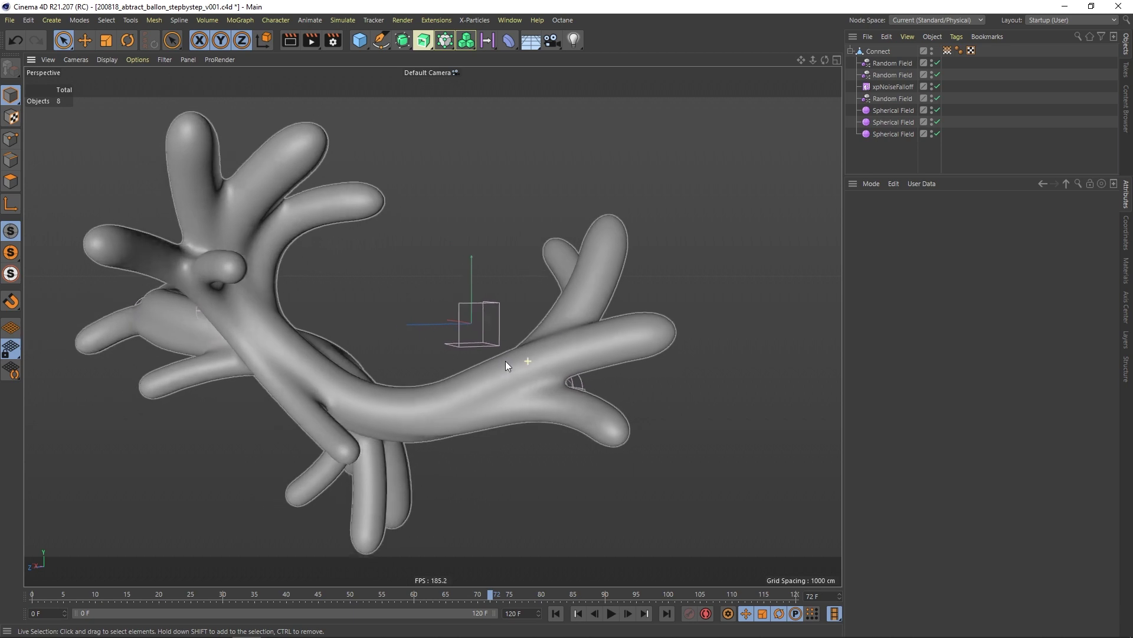
pyautogui.click(886, 51)
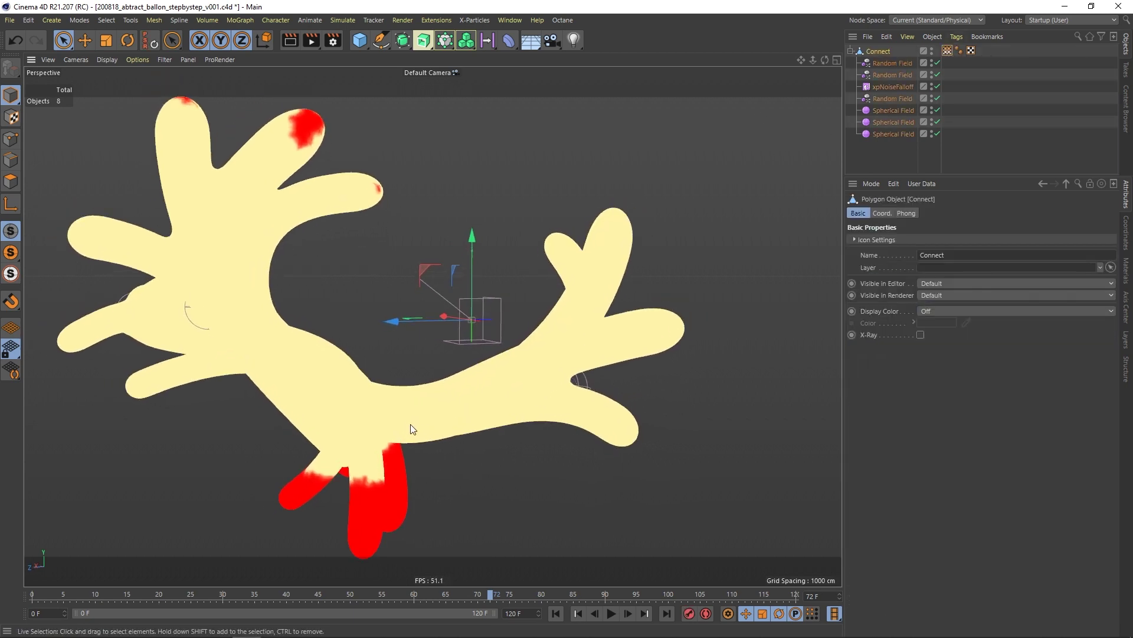
pyautogui.keyDown('alt'); pyautogui.moveTo(410, 424); pyautogui.dragTo(431, 426); pyautogui.keyUp('alt')
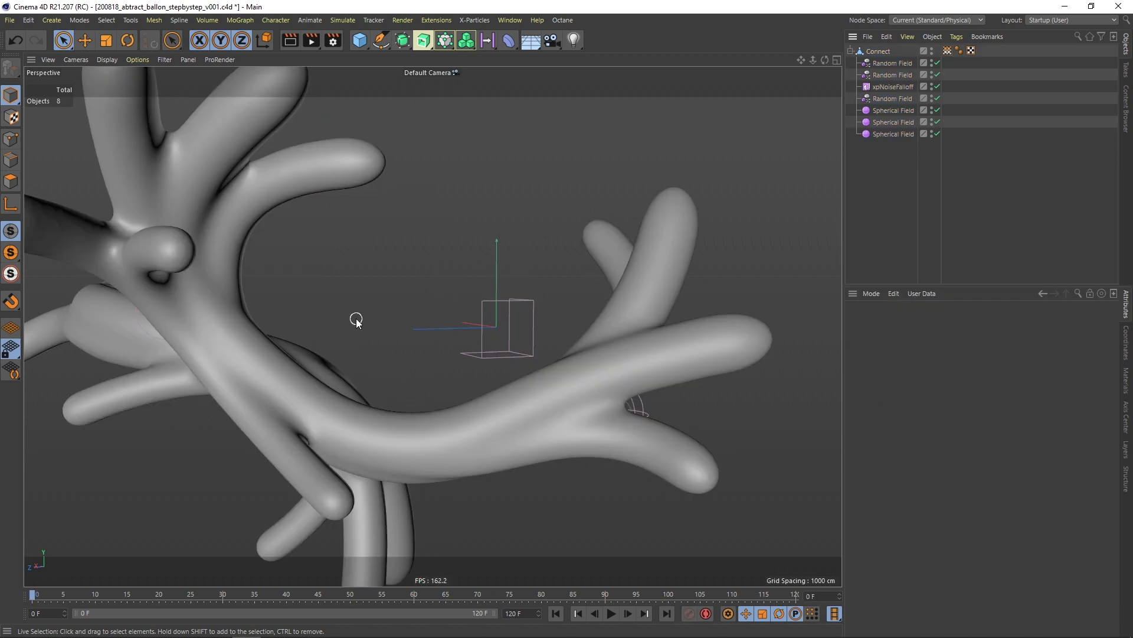
# Add a Cloth simulation tag to the Connect object.
pyautogui.keyDown('alt'); pyautogui.moveTo(357, 319); pyautogui.dragTo(395, 367); pyautogui.keyUp('alt')
pyautogui.keyDown('alt'); pyautogui.moveTo(466, 385); pyautogui.dragTo(449, 376); pyautogui.keyUp('alt')
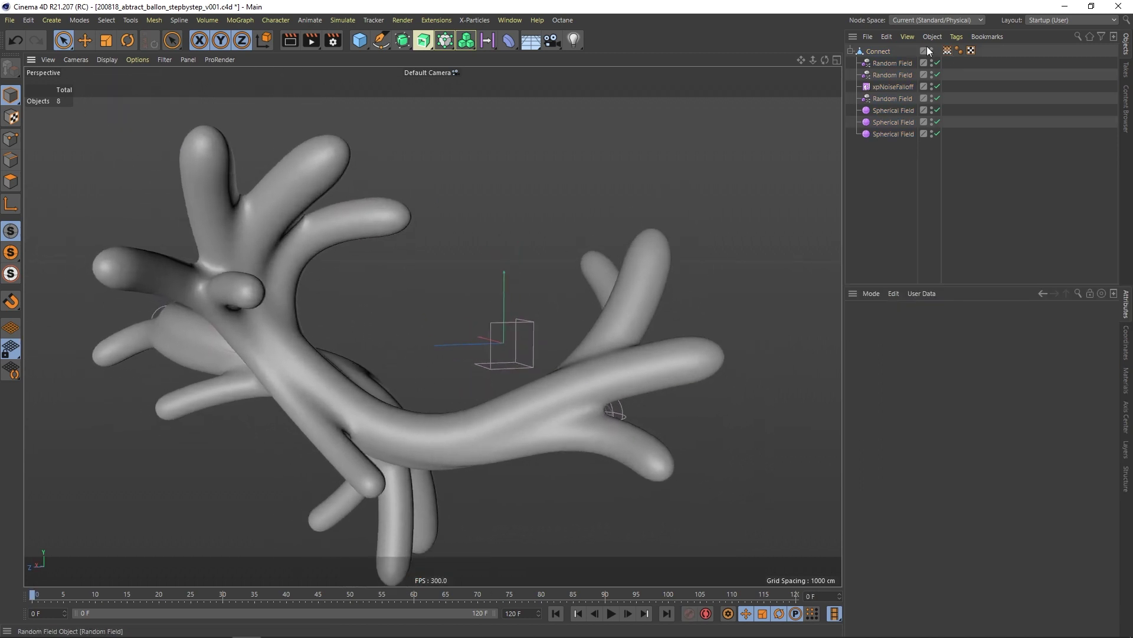
pyautogui.click(881, 55)
pyautogui.rightClick(887, 52)
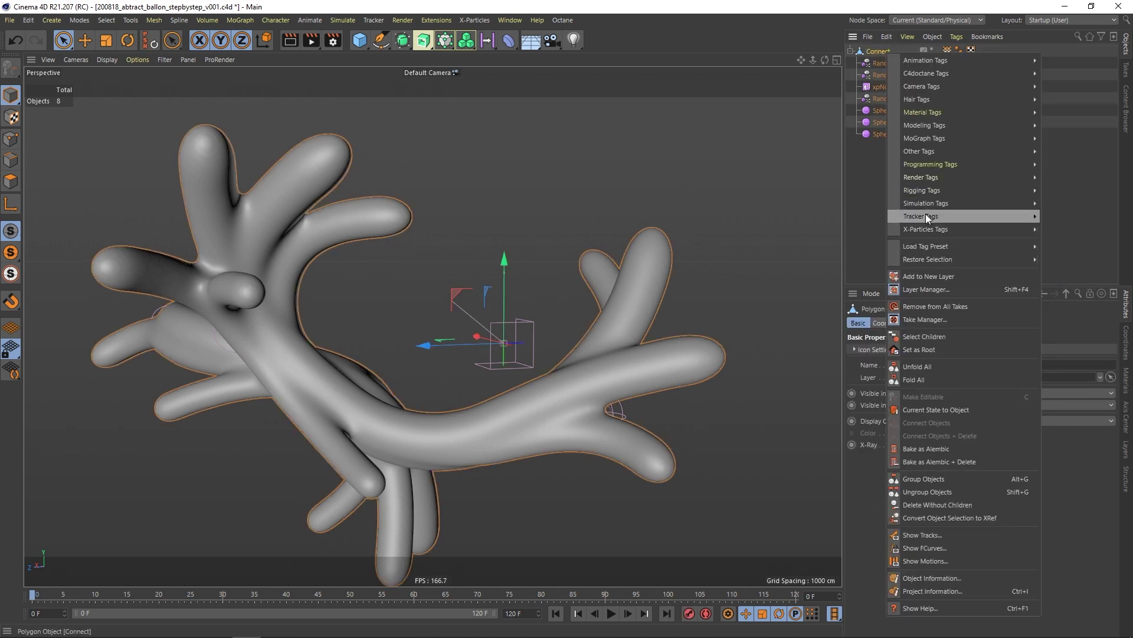
pyautogui.moveTo(929, 202)
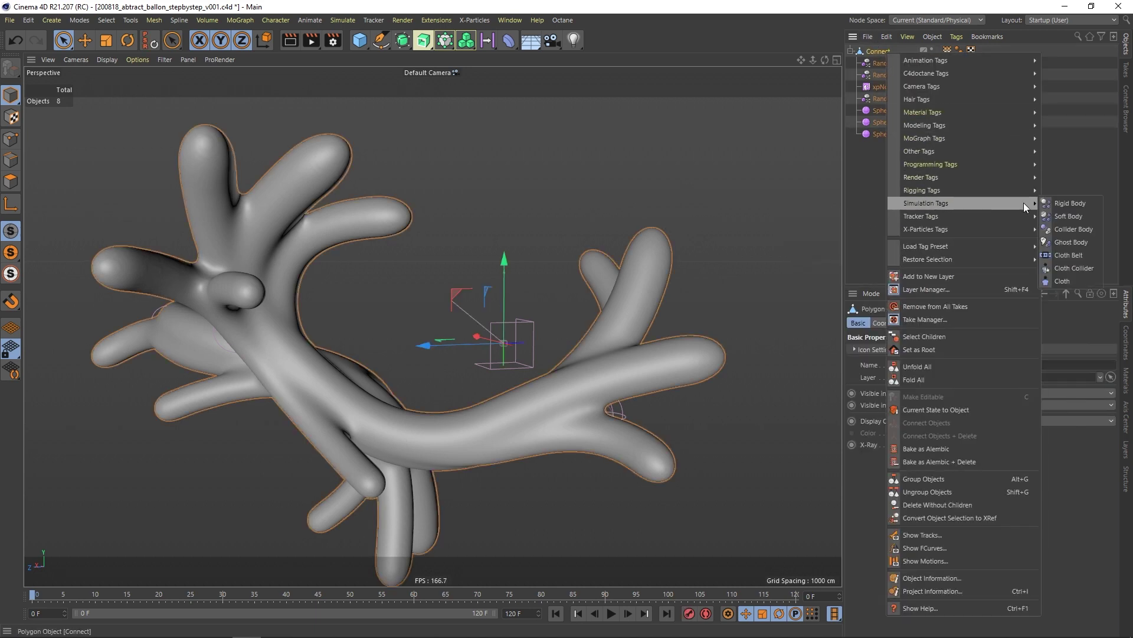
pyautogui.click(1064, 281)
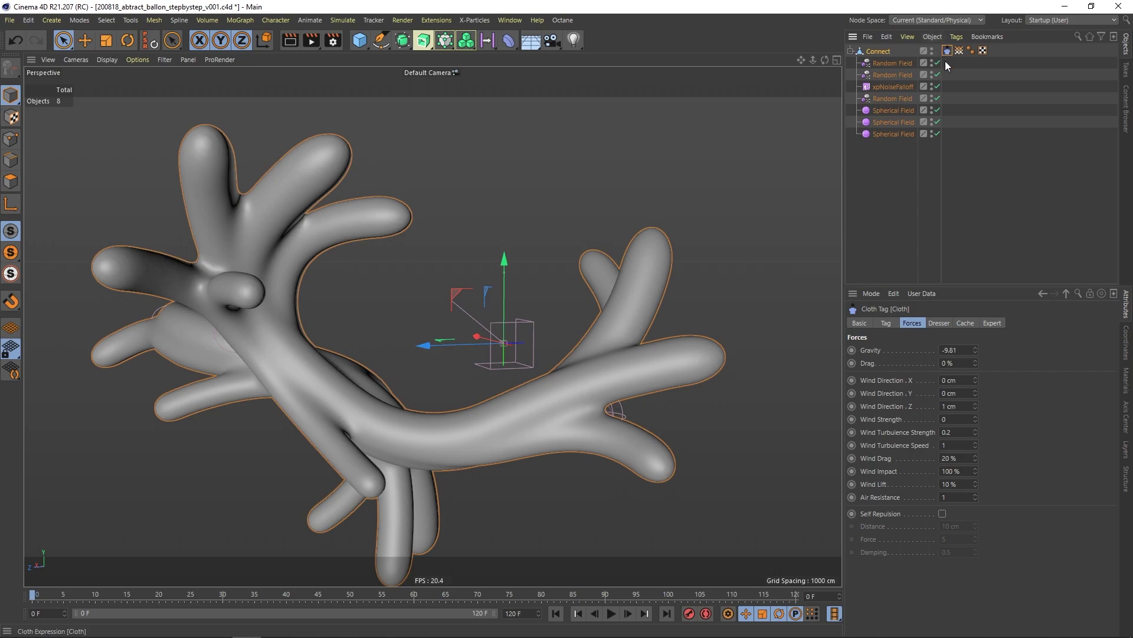
# Examine the branching mesh's polygon density in Gouraud Shading (Lines), and return the viewport to Gouraud Shading.
pyautogui.keyDown('alt'); pyautogui.moveTo(310, 395); pyautogui.dragTo(330, 387, button='middle'); pyautogui.keyUp('alt')
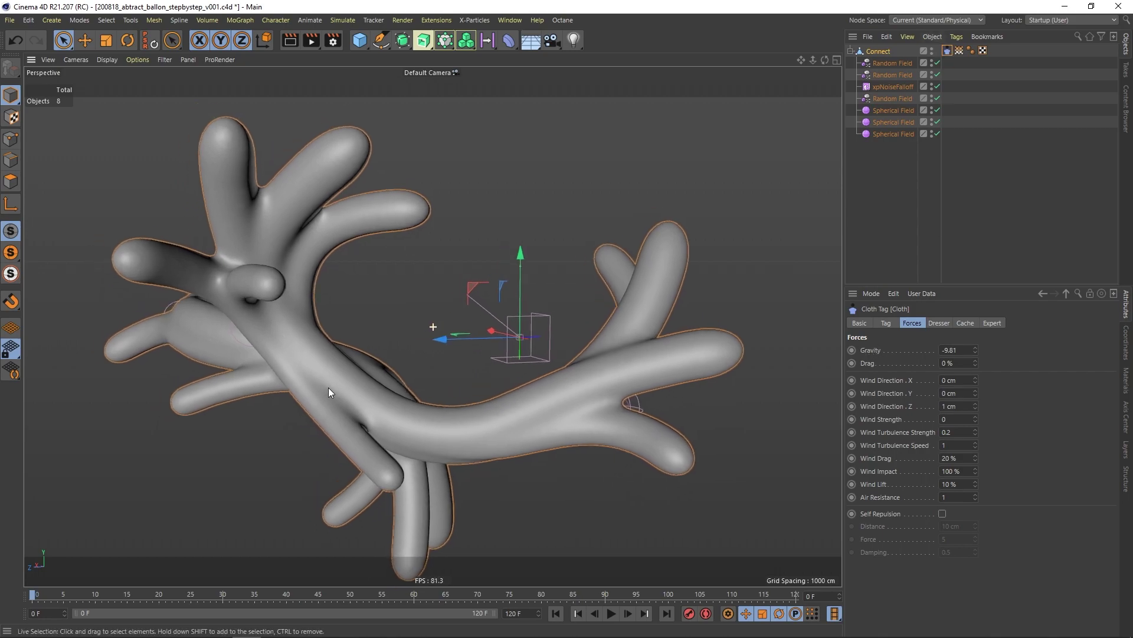
pyautogui.click(108, 60)
pyautogui.click(122, 90)
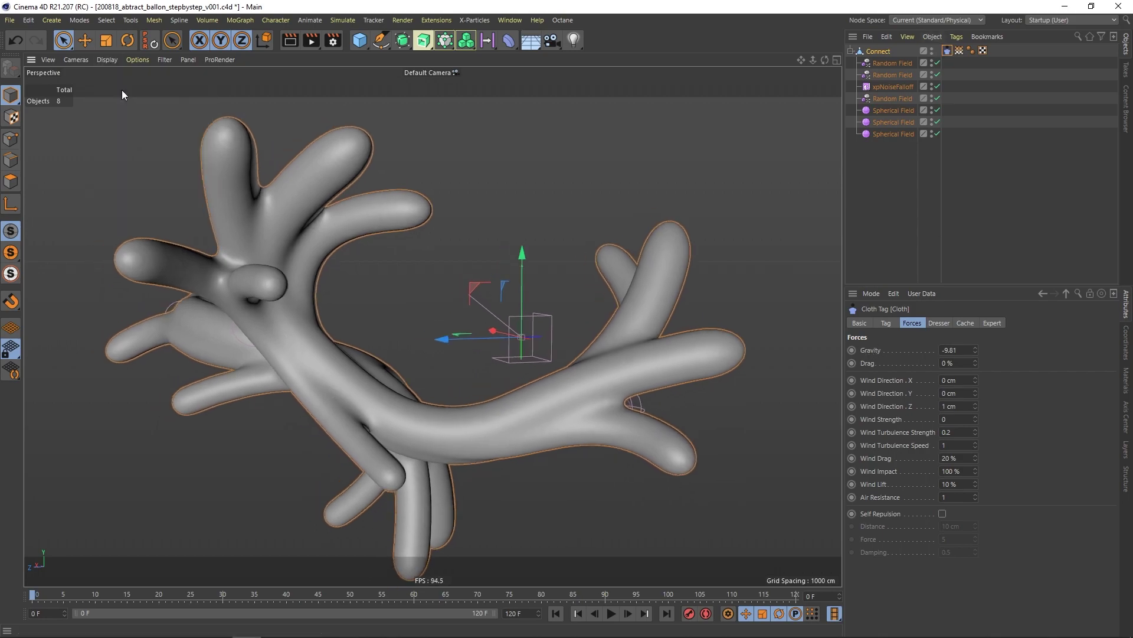
pyautogui.moveTo(460, 409)
pyautogui.keyDown('alt'); pyautogui.mouseDown(button='right')
pyautogui.moveTo(526, 360)
pyautogui.moveTo(476, 363)
pyautogui.mouseUp(button='right'); pyautogui.keyUp('alt')
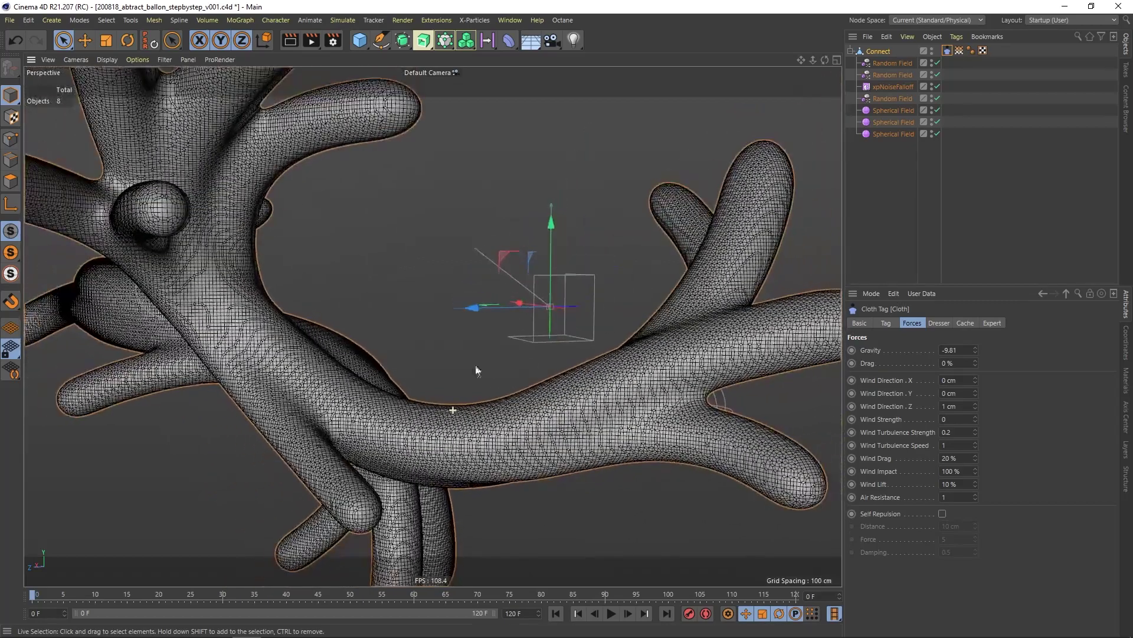
pyautogui.click(108, 60)
pyautogui.click(122, 78)
pyautogui.moveTo(328, 278)
pyautogui.keyDown('alt'); pyautogui.mouseDown(button='right')
pyautogui.moveTo(287, 298)
pyautogui.moveTo(235, 266)
pyautogui.mouseUp(button='right'); pyautogui.keyUp('alt')
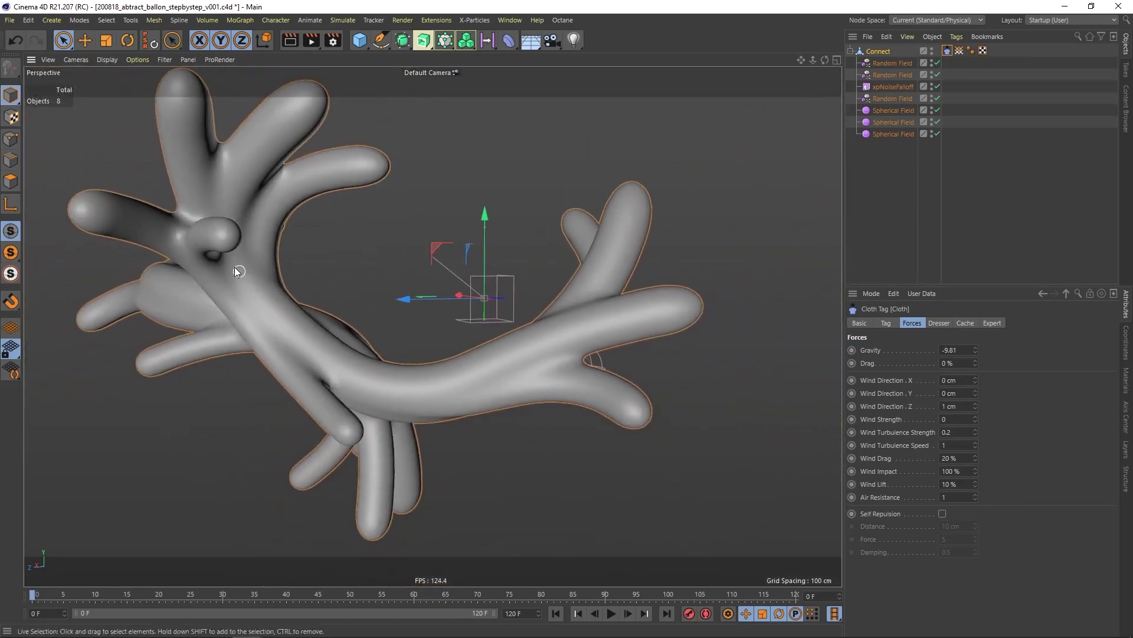
# Play the cloth simulation for a few frames with default gravity, stop it and rewind to the start.
pyautogui.keyDown('alt'); pyautogui.moveTo(235, 267); pyautogui.dragTo(342, 356, button='middle'); pyautogui.keyUp('alt')
pyautogui.click(611, 614)
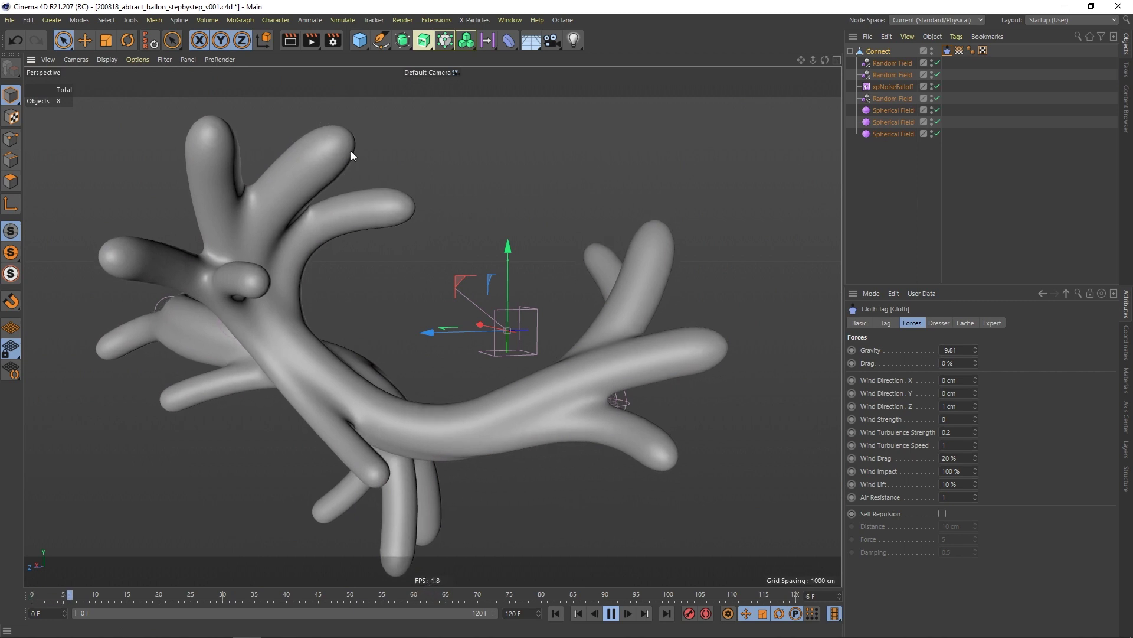
pyautogui.click(616, 613)
pyautogui.click(556, 614)
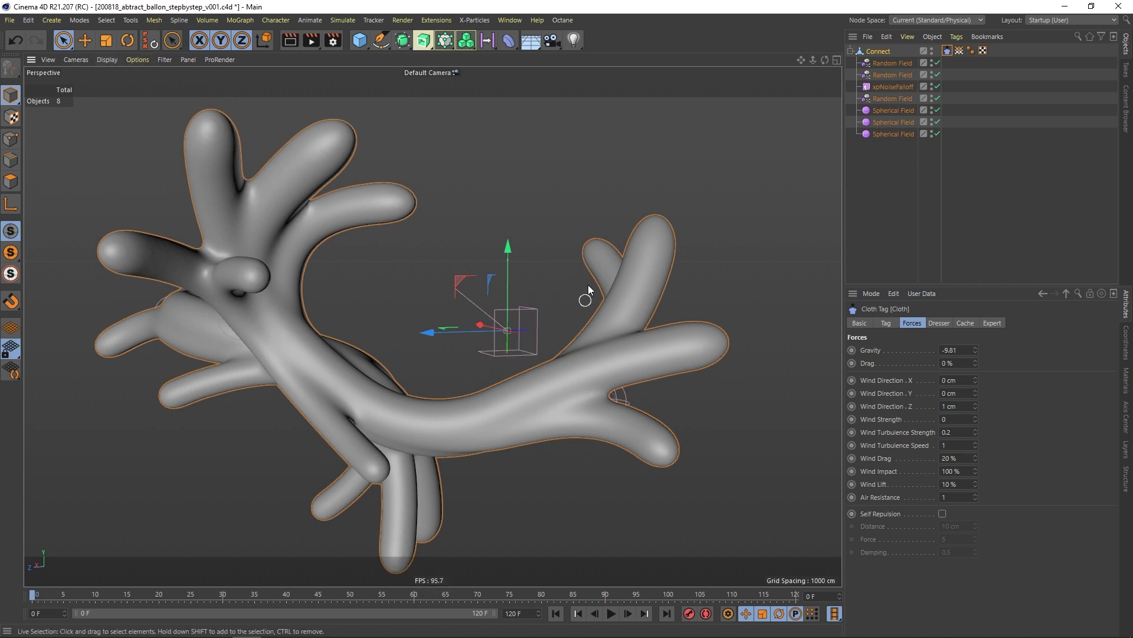
# Look at the branches' mesh lines again up close, restore plain Gouraud Shading and clear the object selection.
pyautogui.scroll(5, 511, 380)
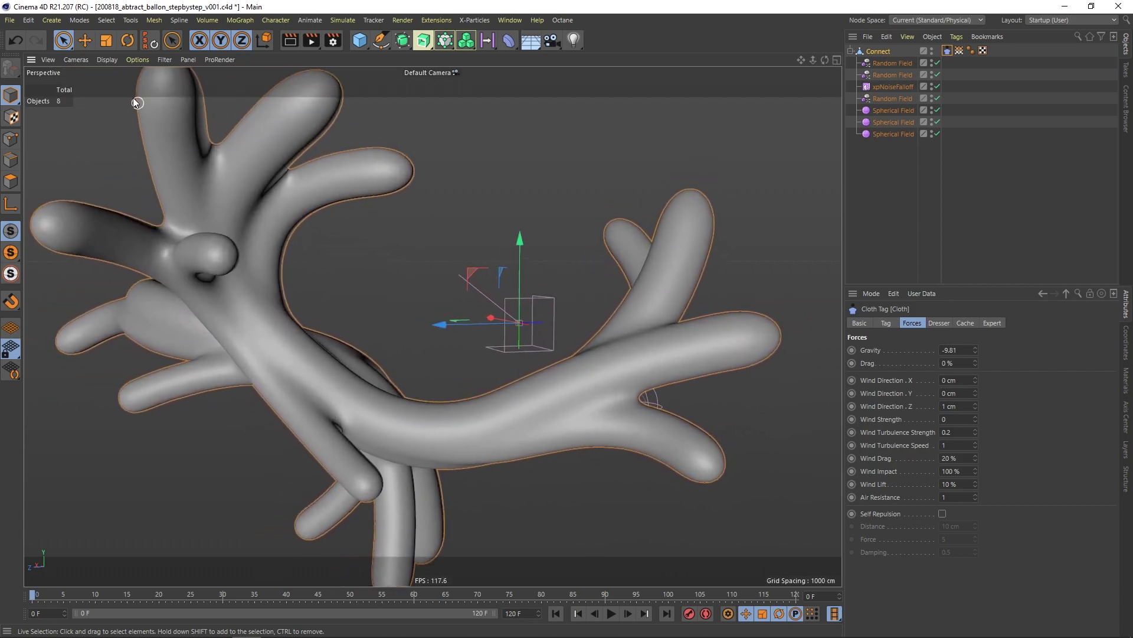
pyautogui.click(107, 60)
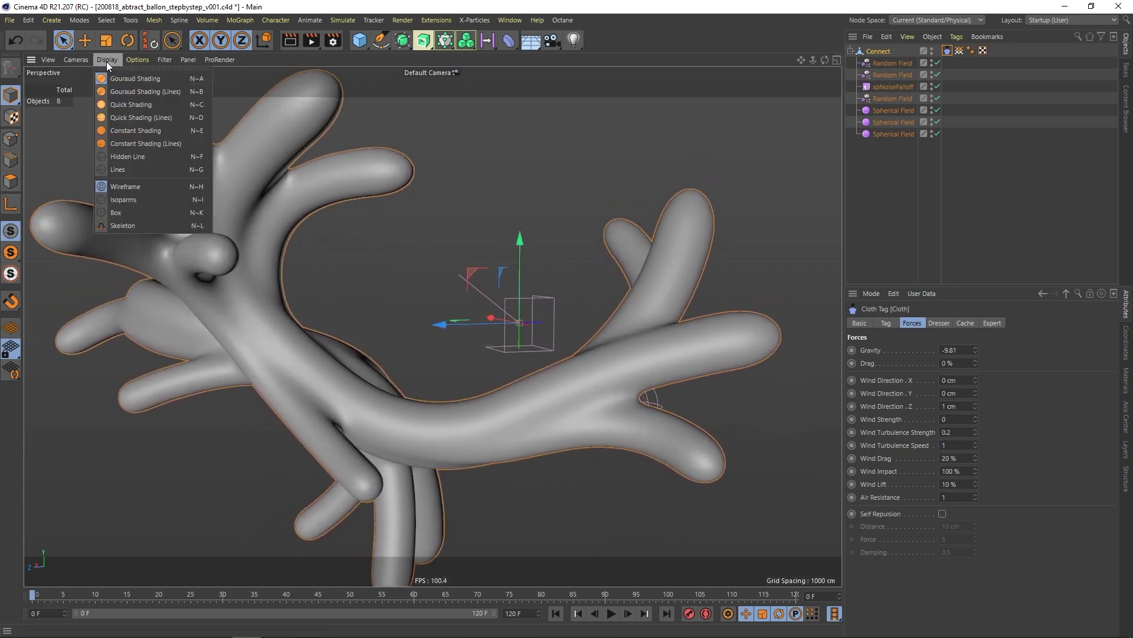
pyautogui.click(113, 90)
pyautogui.keyDown('alt'); pyautogui.moveTo(568, 353); pyautogui.dragTo(574, 351, button='right'); pyautogui.keyUp('alt')
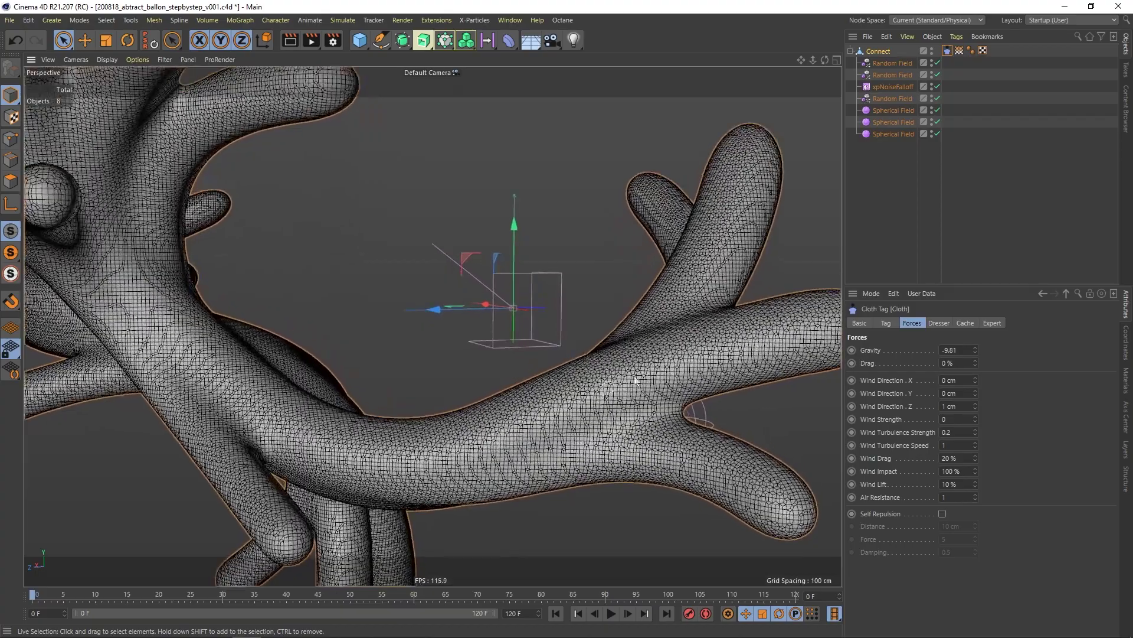
pyautogui.keyDown('alt'); pyautogui.moveTo(610, 386); pyautogui.dragTo(449, 366, button='right'); pyautogui.keyUp('alt')
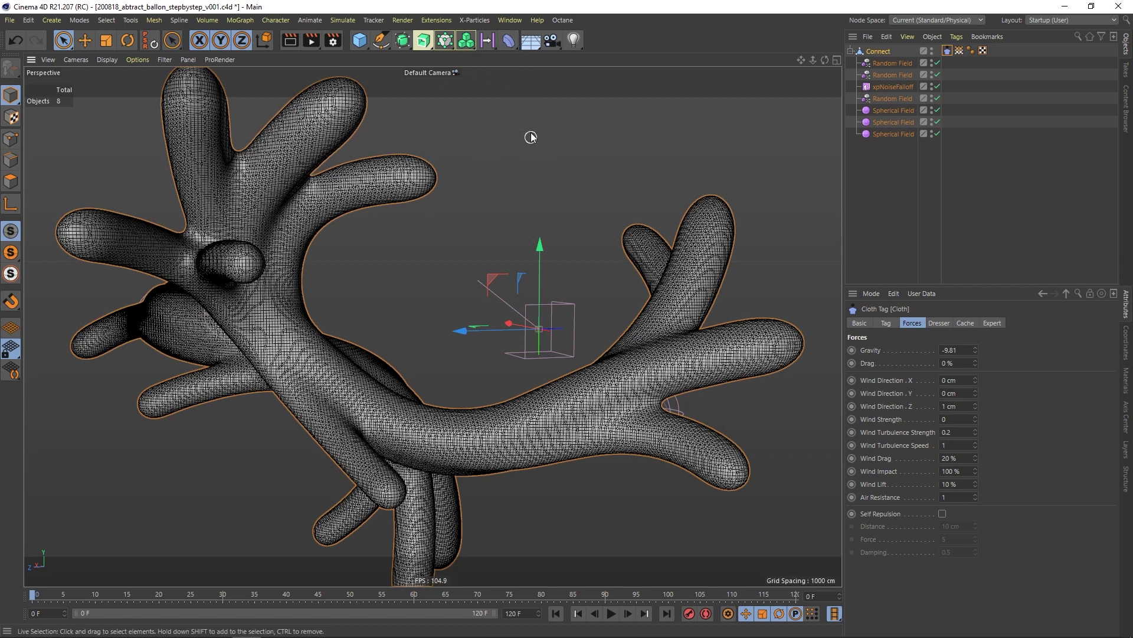
pyautogui.click(112, 60)
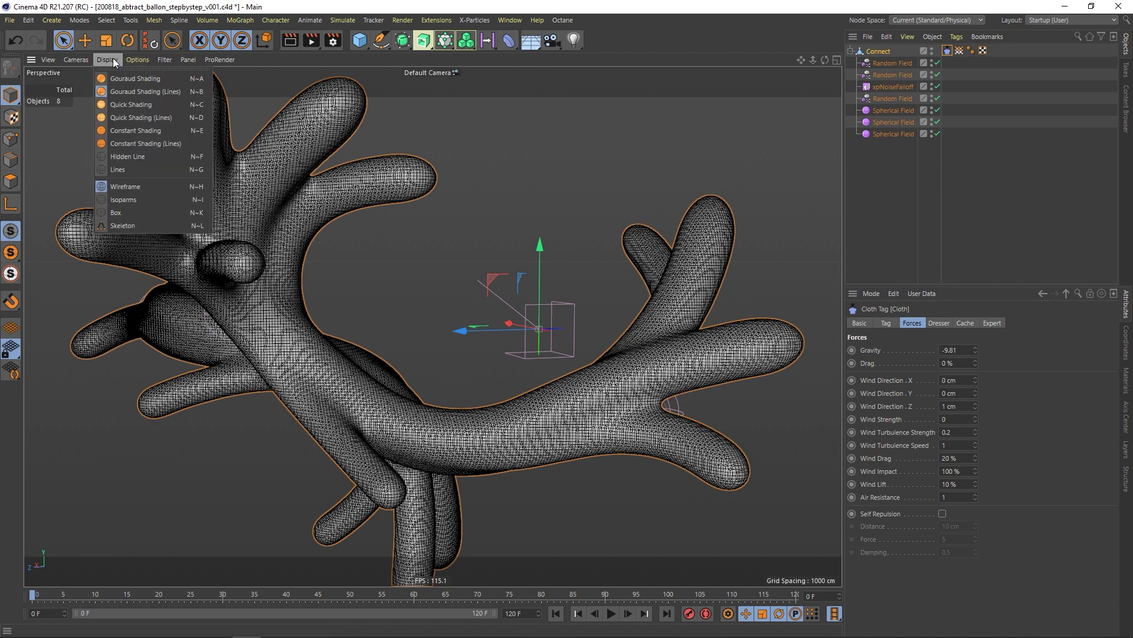
pyautogui.click(154, 78)
pyautogui.click(916, 176)
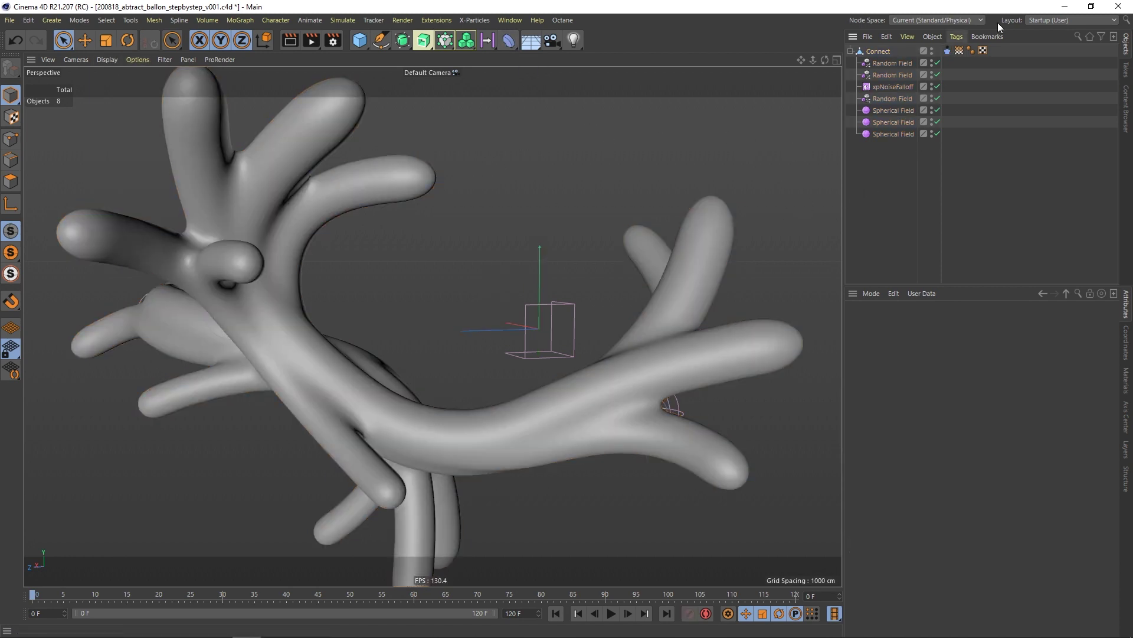
# Set the Cloth tag's Gravity to 0 and play a few frames of the simulation.
pyautogui.click(948, 52)
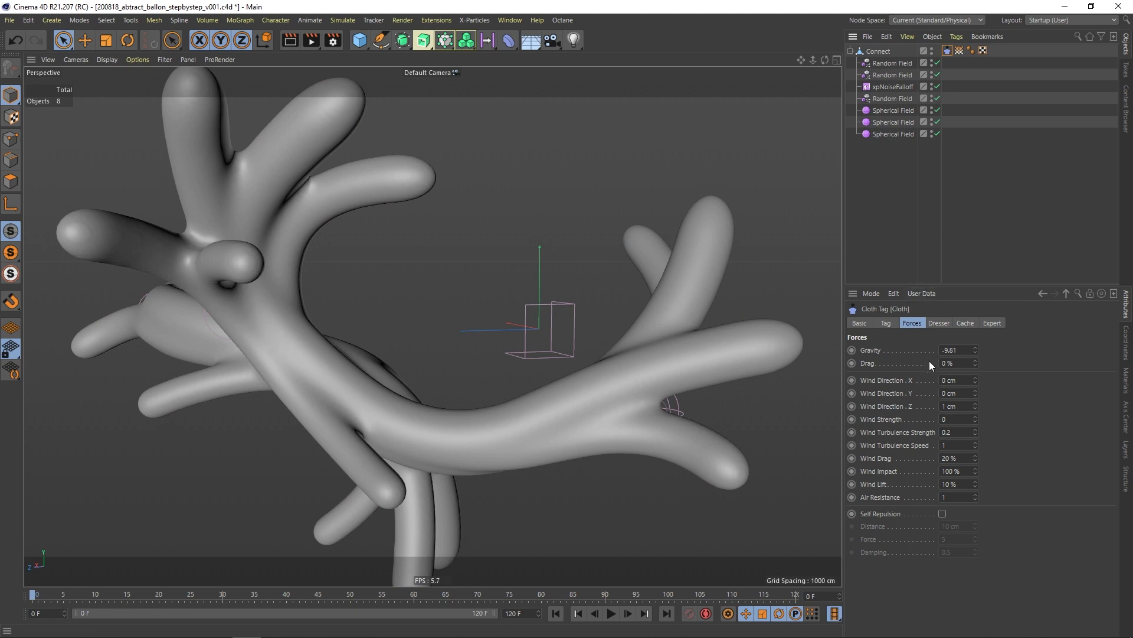
pyautogui.click(952, 350)
pyautogui.press('Return')
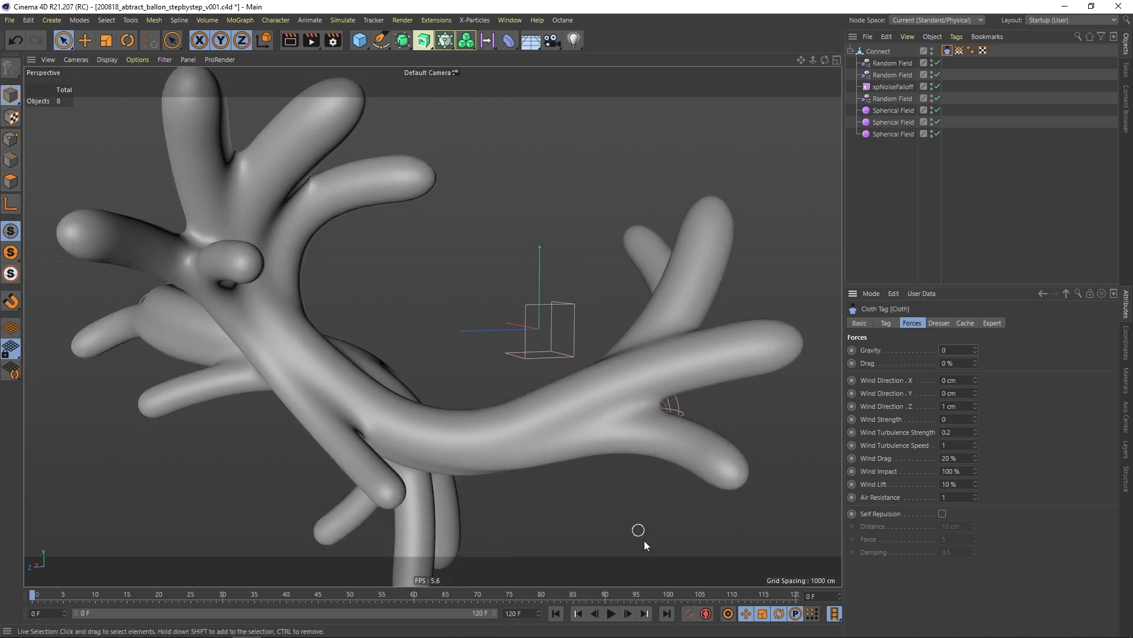
pyautogui.click(611, 614)
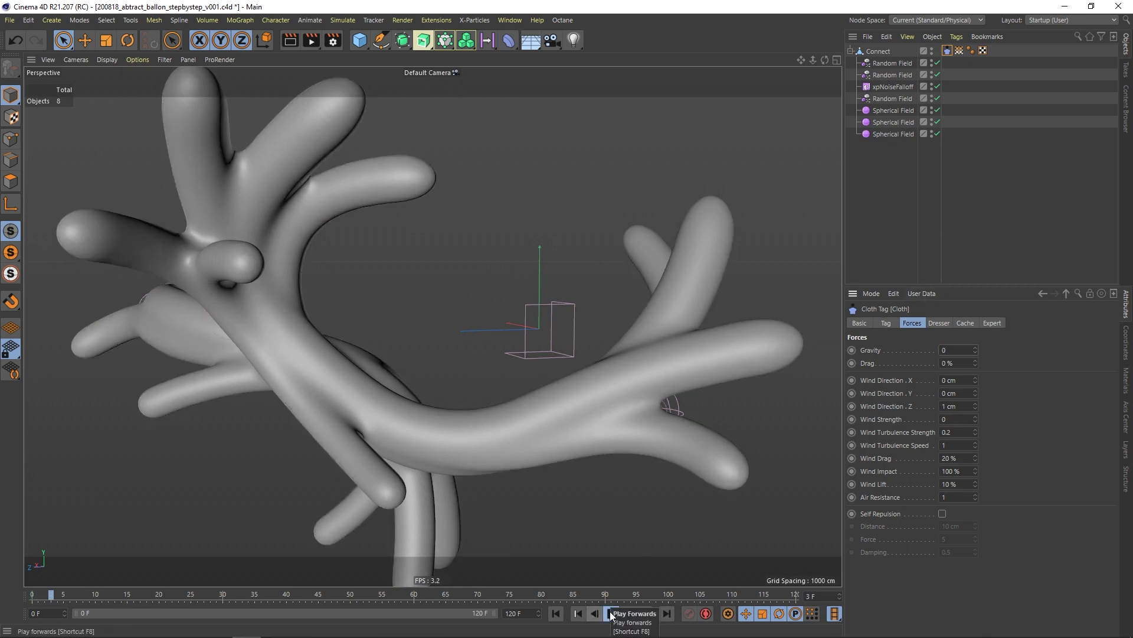
pyautogui.click(611, 614)
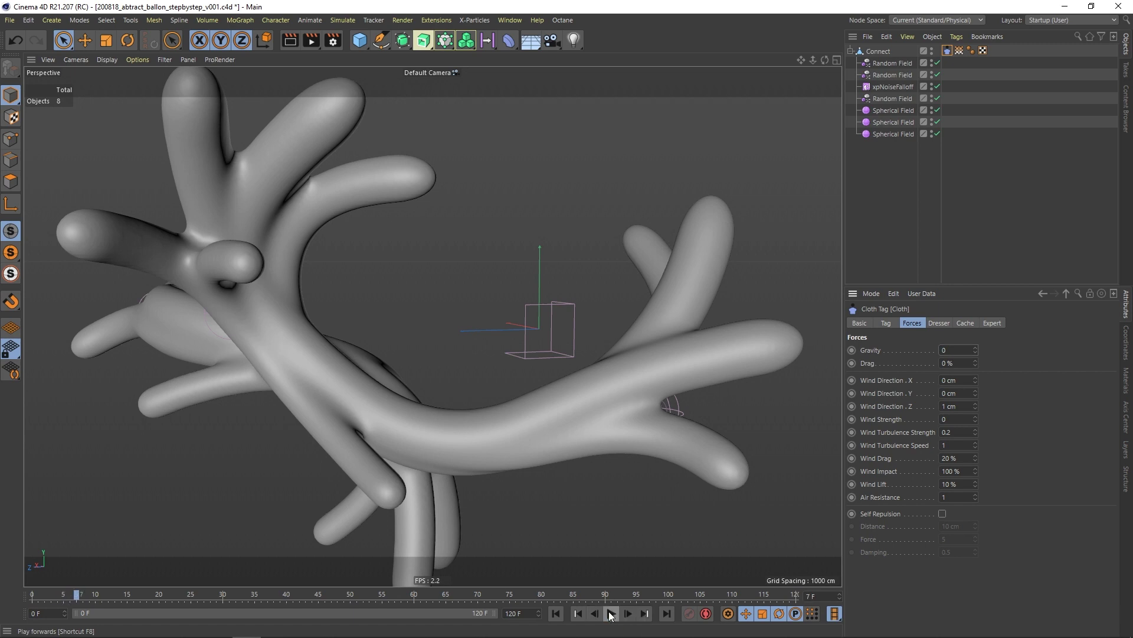
# Add a Turbulence force to the scene and play the cloth simulation with its default settings.
pyautogui.click(885, 186)
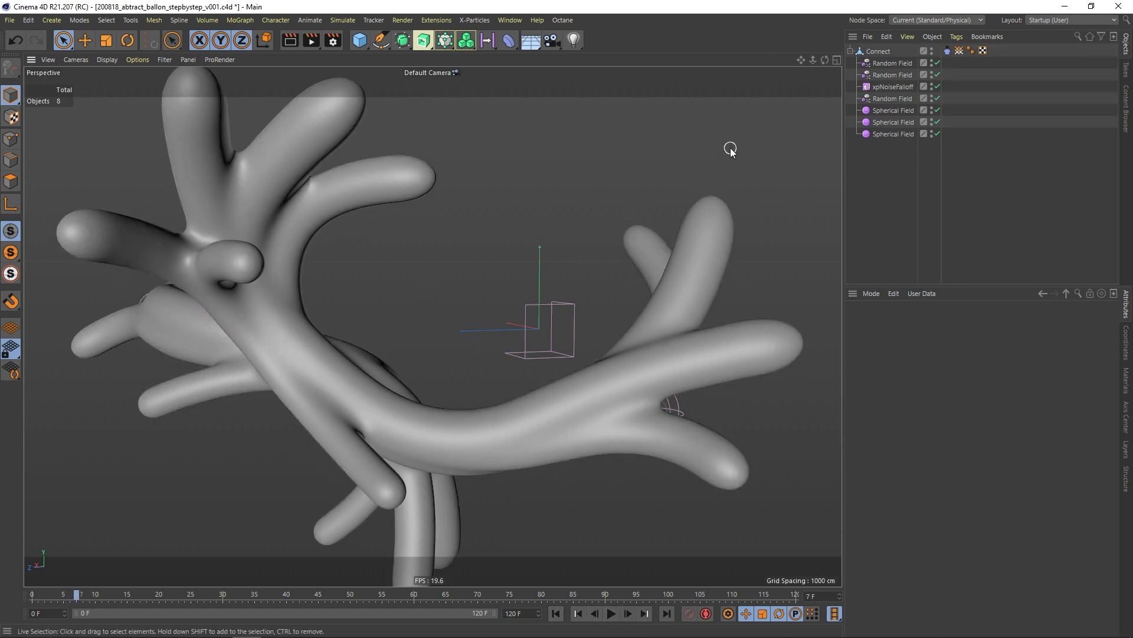
pyautogui.hotkey('shift', 'c')
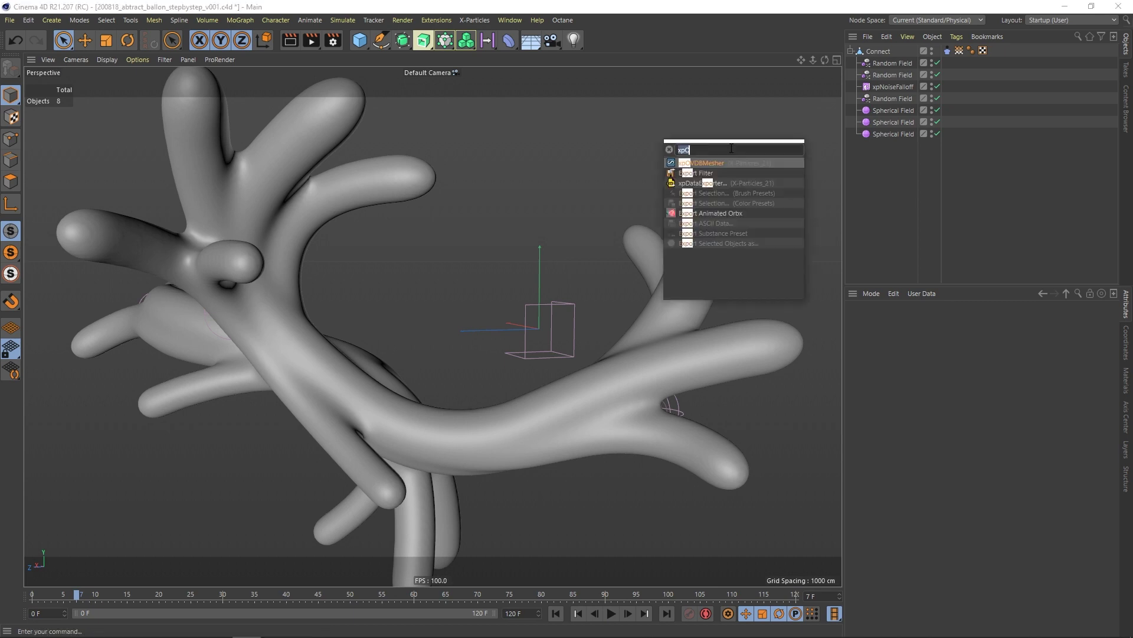
pyautogui.write('turb')
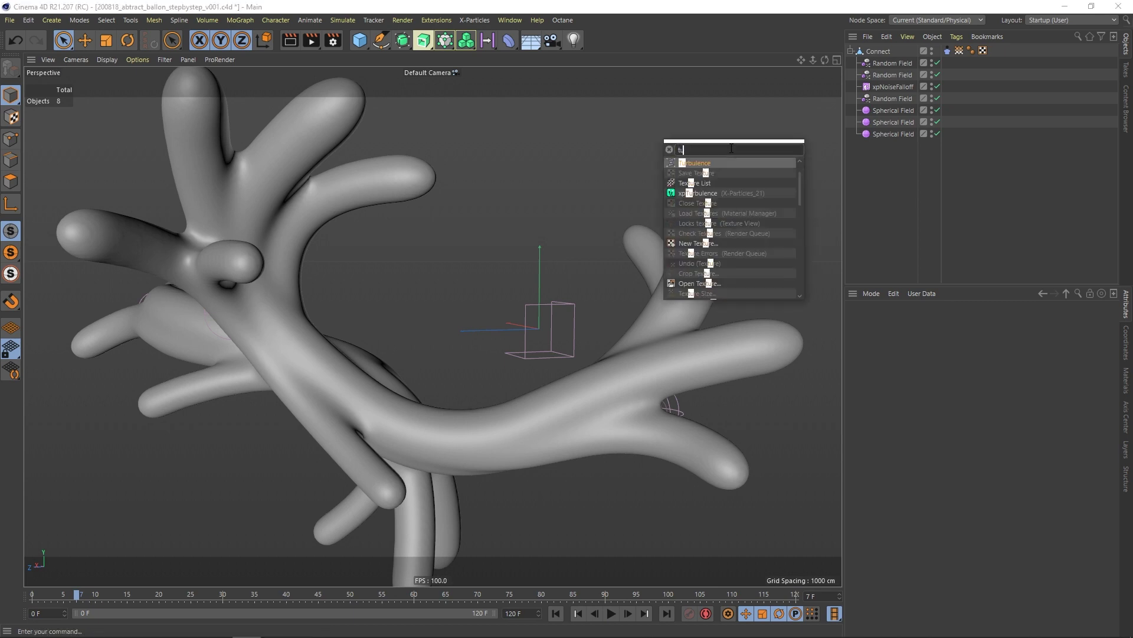
pyautogui.click(707, 168)
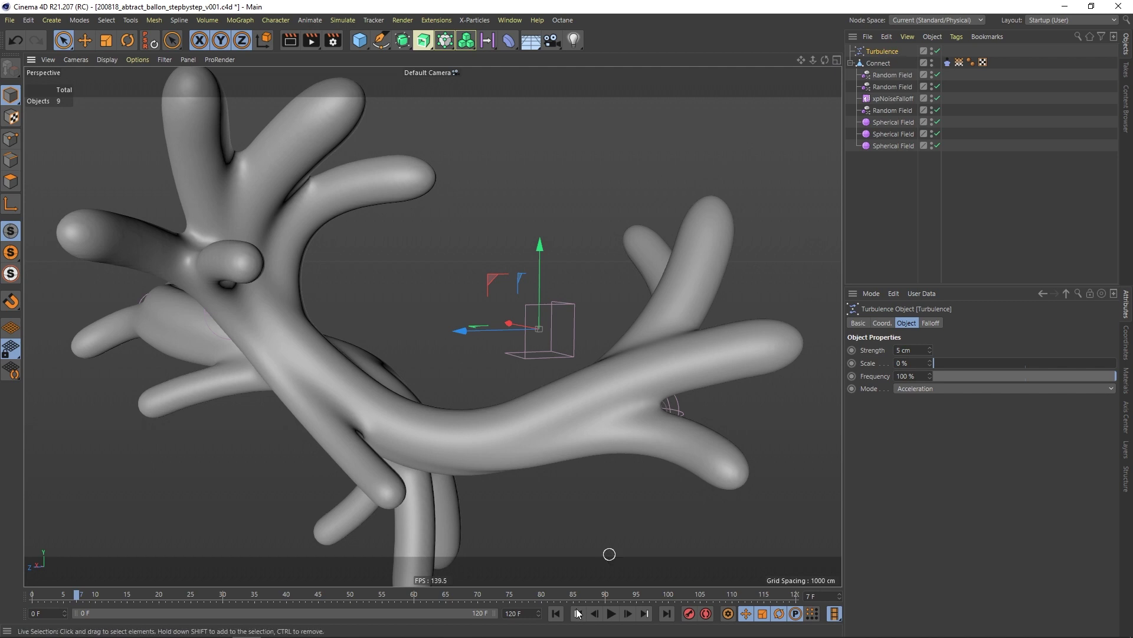
pyautogui.click(612, 613)
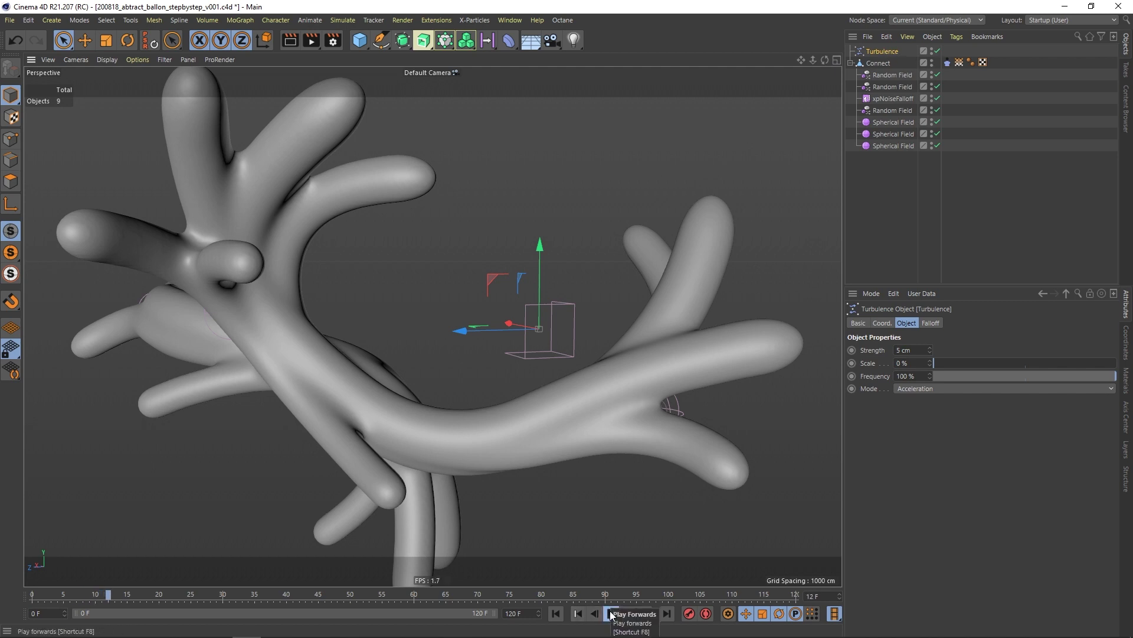
pyautogui.click(612, 615)
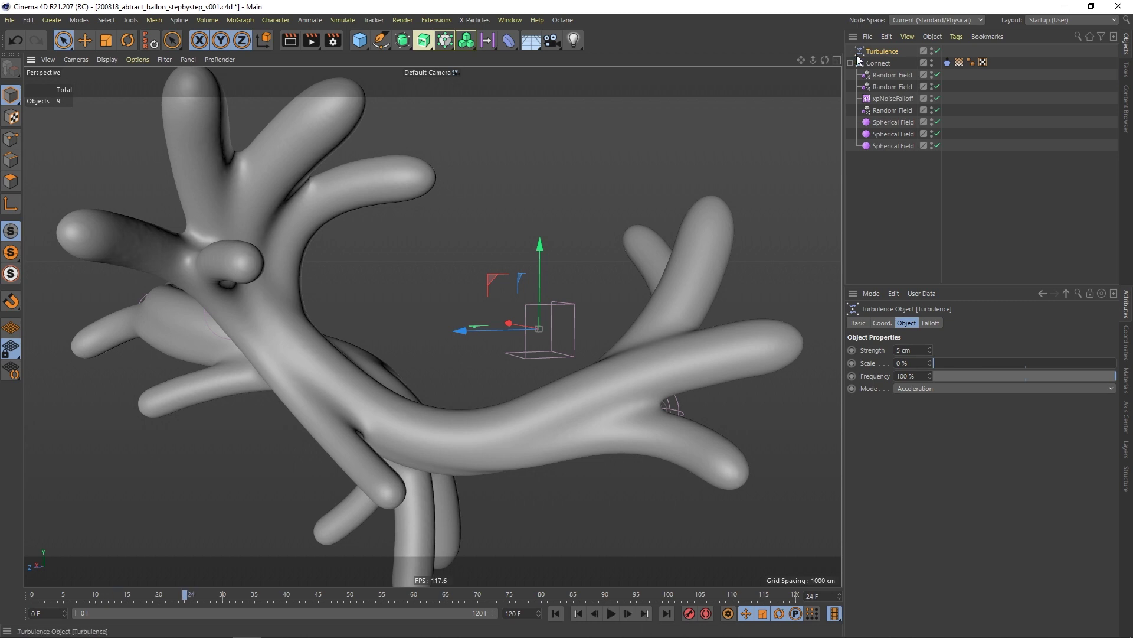
# Set the Turbulence force's Strength to 50 cm and its Scale to 100 %.
pyautogui.click(916, 354)
pyautogui.write('50')
pyautogui.doubleClick(905, 365)
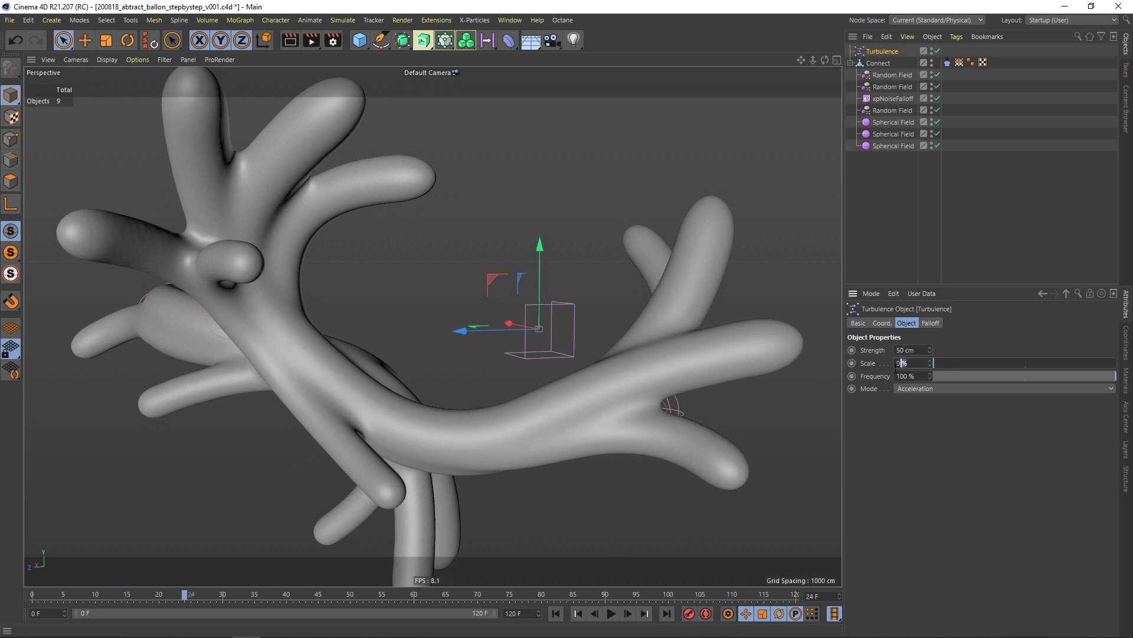
pyautogui.write('100')
pyautogui.press('Return')
# Play the turbulent cloth simulation from the start to frame 15 and examine the mesh surface from several angles.
pyautogui.click(565, 614)
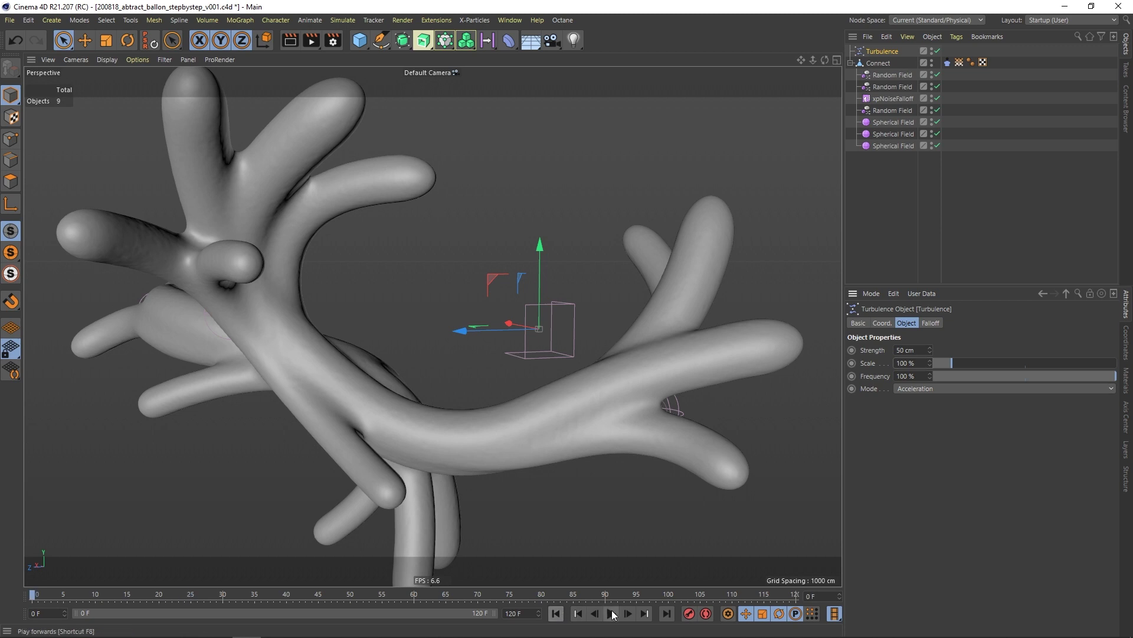
pyautogui.click(611, 615)
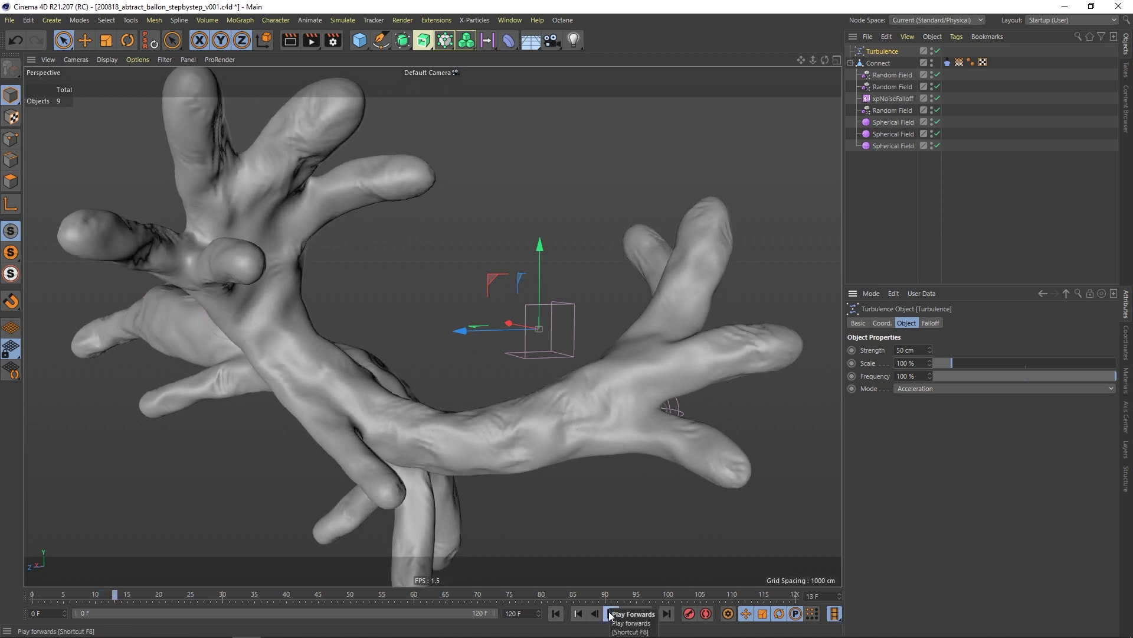
pyautogui.click(612, 615)
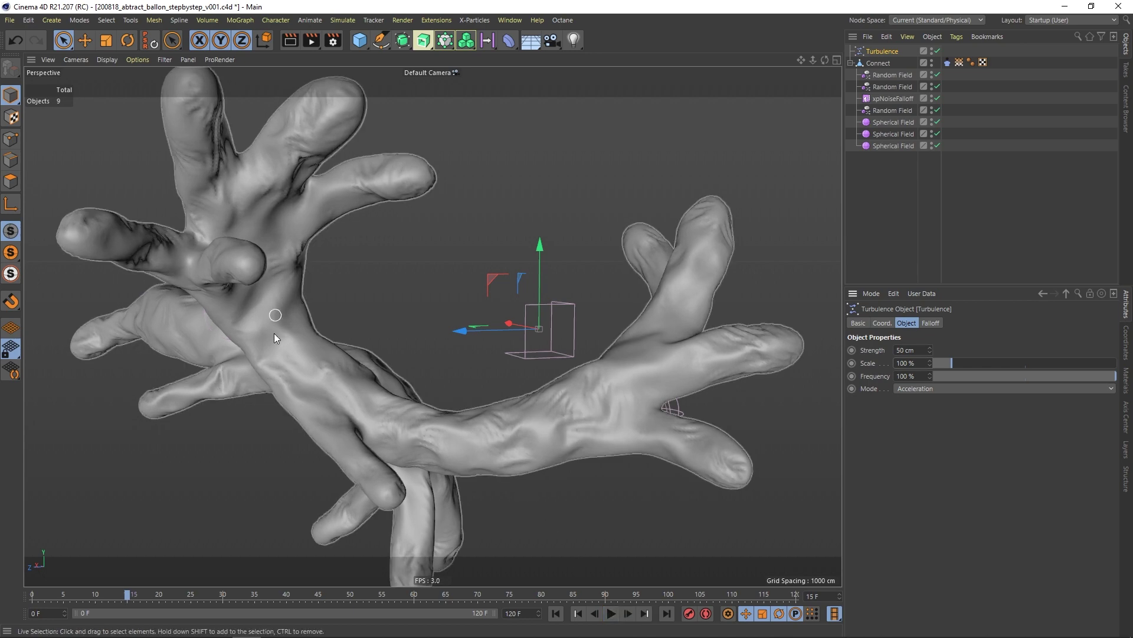
pyautogui.keyDown('alt'); pyautogui.moveTo(273, 334); pyautogui.dragTo(484, 413); pyautogui.keyUp('alt')
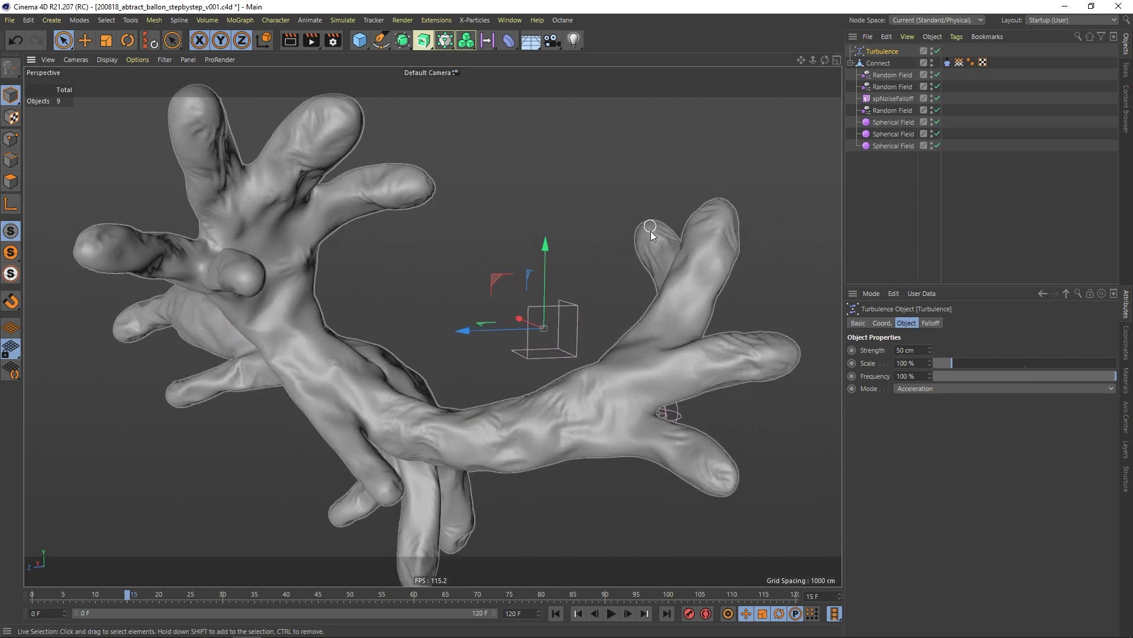
pyautogui.keyDown('alt'); pyautogui.moveTo(642, 248); pyautogui.dragTo(636, 389); pyautogui.keyUp('alt')
pyautogui.keyDown('alt'); pyautogui.moveTo(608, 402); pyautogui.dragTo(627, 401, button='right'); pyautogui.keyUp('alt')
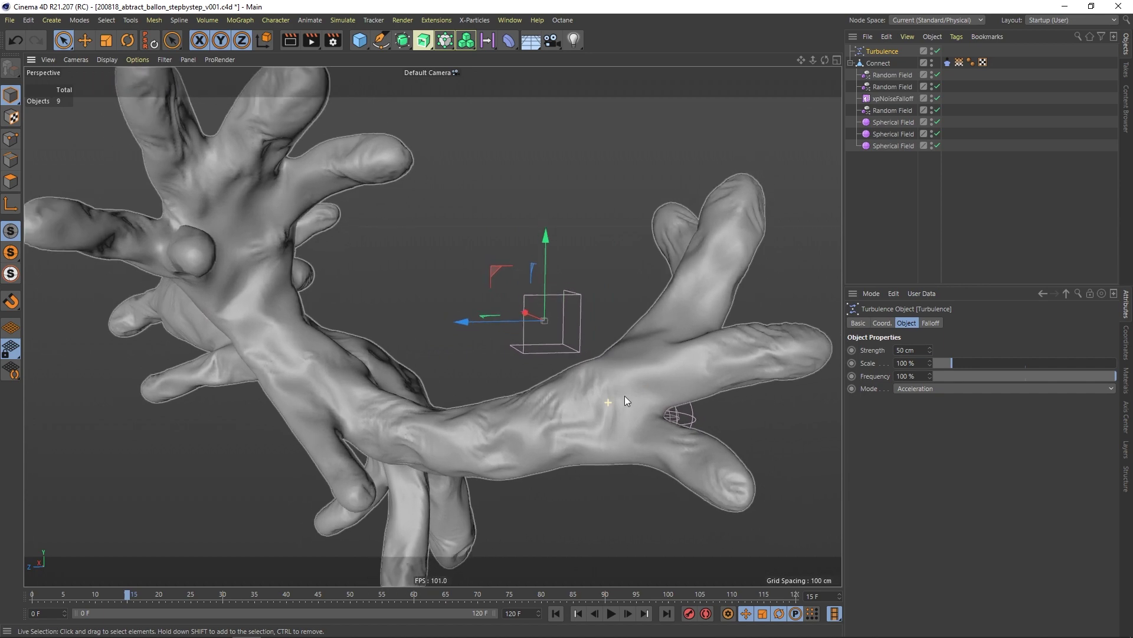
pyautogui.keyDown('alt'); pyautogui.moveTo(594, 407); pyautogui.dragTo(523, 421); pyautogui.keyUp('alt')
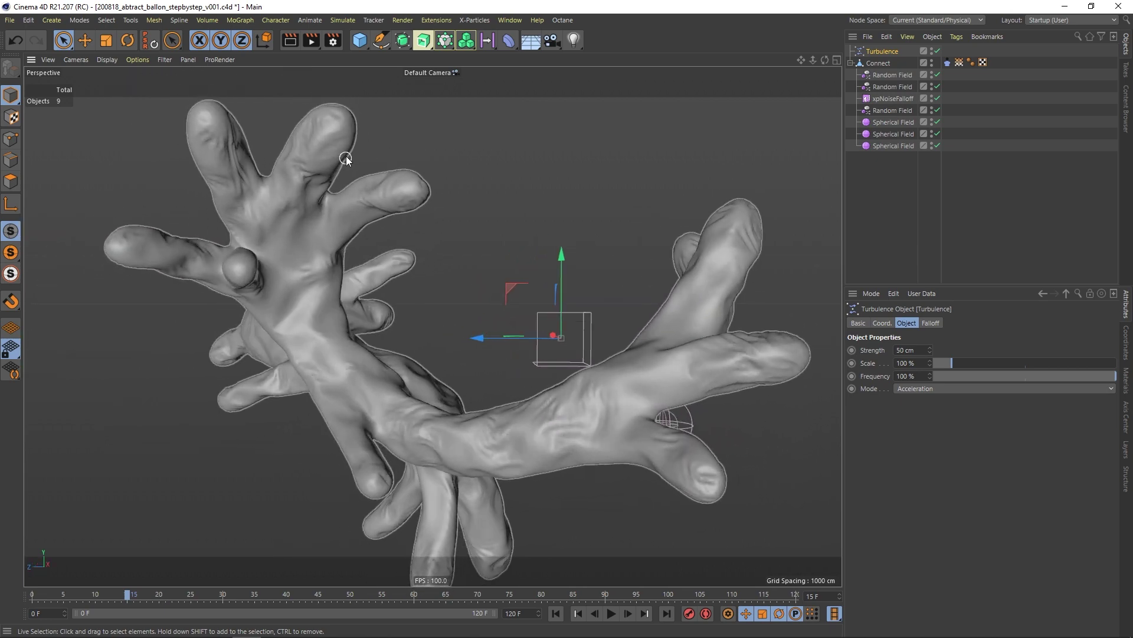
# Nest the Connect mesh in a Cloth Surface and wrap that in a Subdivision Surface as parent.
pyautogui.click(875, 63)
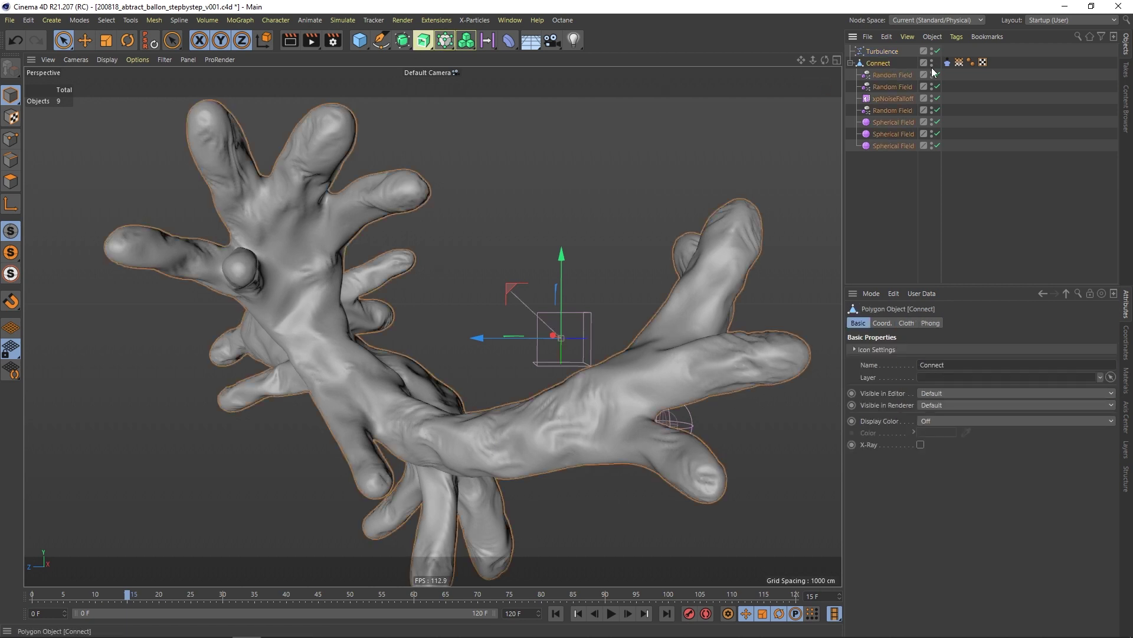
pyautogui.moveTo(402, 41); pyautogui.dragTo(465, 59)
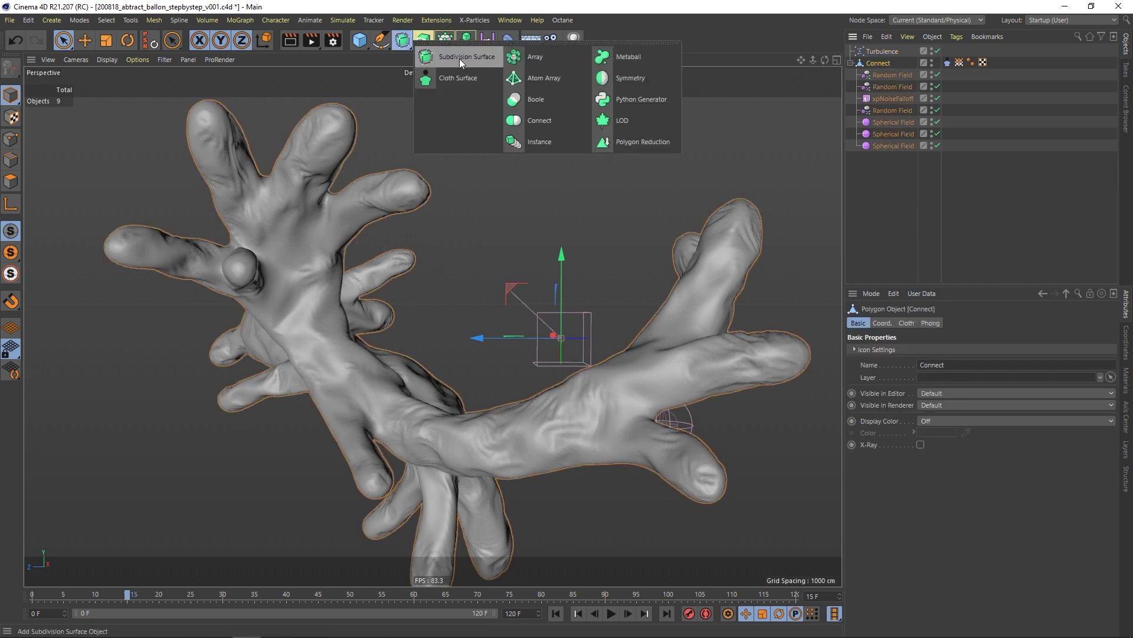
pyautogui.click(466, 78)
pyautogui.click(423, 41)
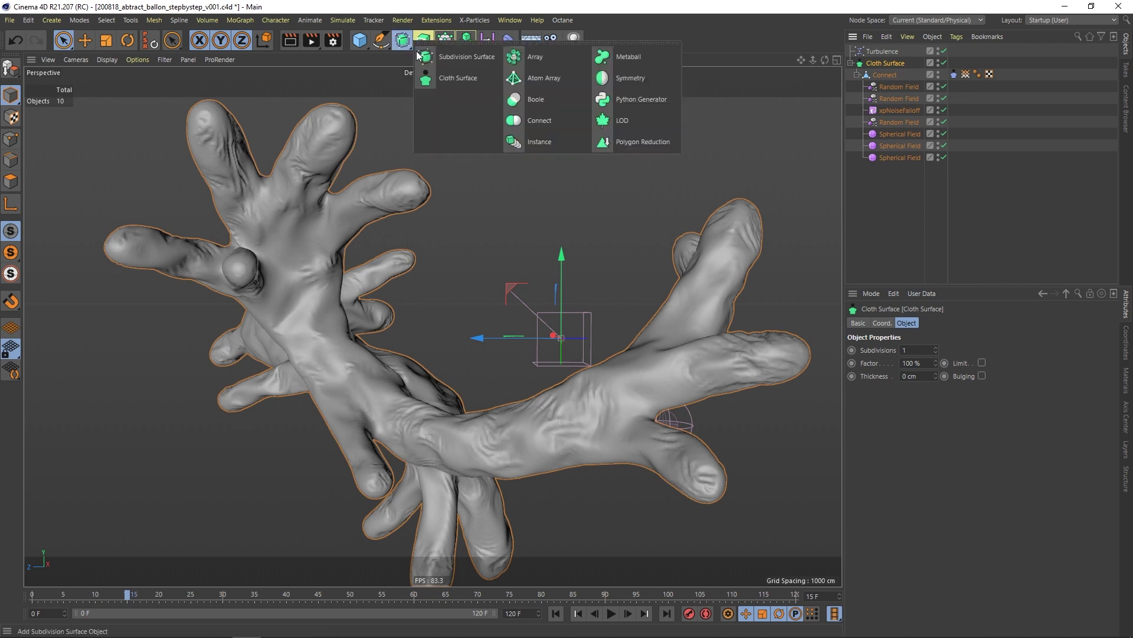
pyautogui.click(463, 57)
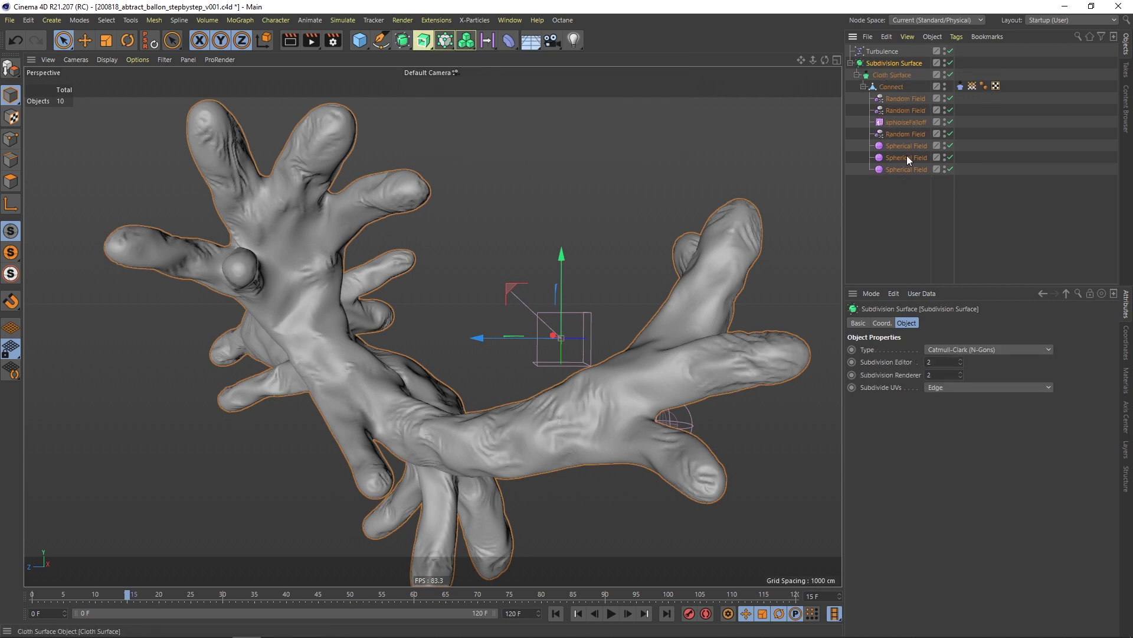
# Set both the editor and renderer subdivisions of the Subdivision Surface to 1.
pyautogui.click(892, 75)
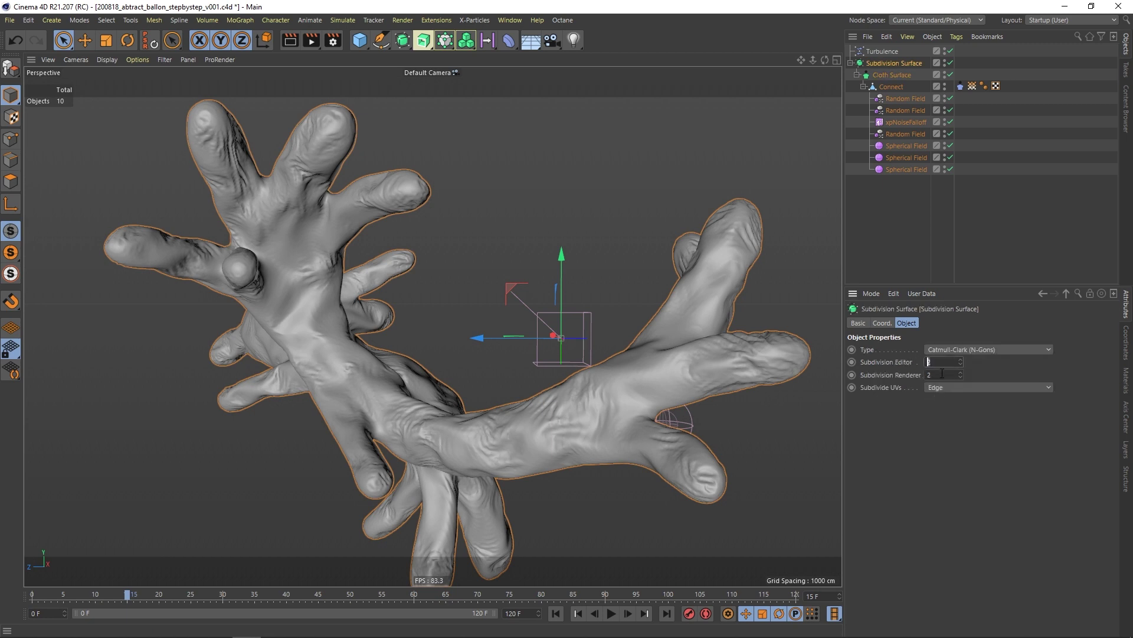
pyautogui.write('1')
pyautogui.press('Return')
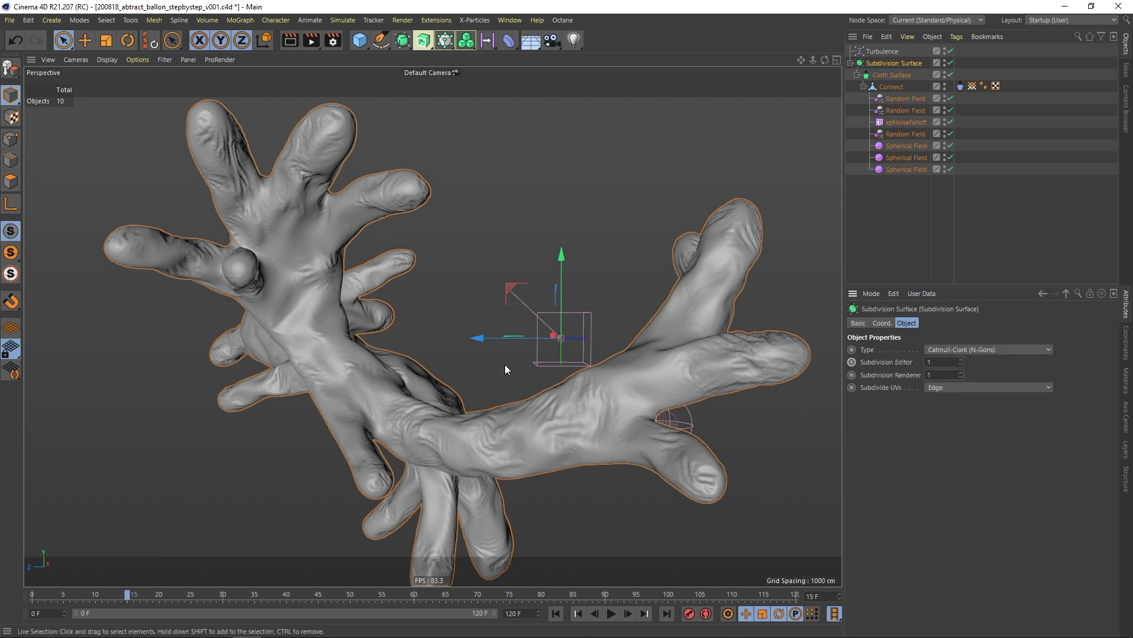
# Play the subdivided cloth simulation on to frame 27 with the Subdivision Surface selected.
pyautogui.click(504, 399)
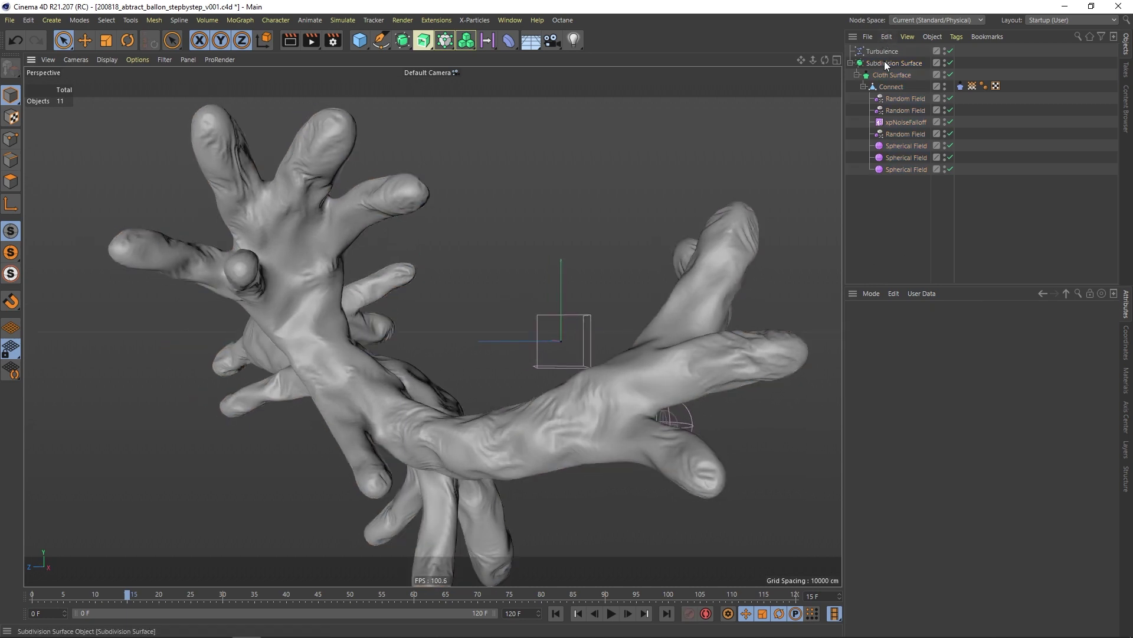
pyautogui.click(884, 62)
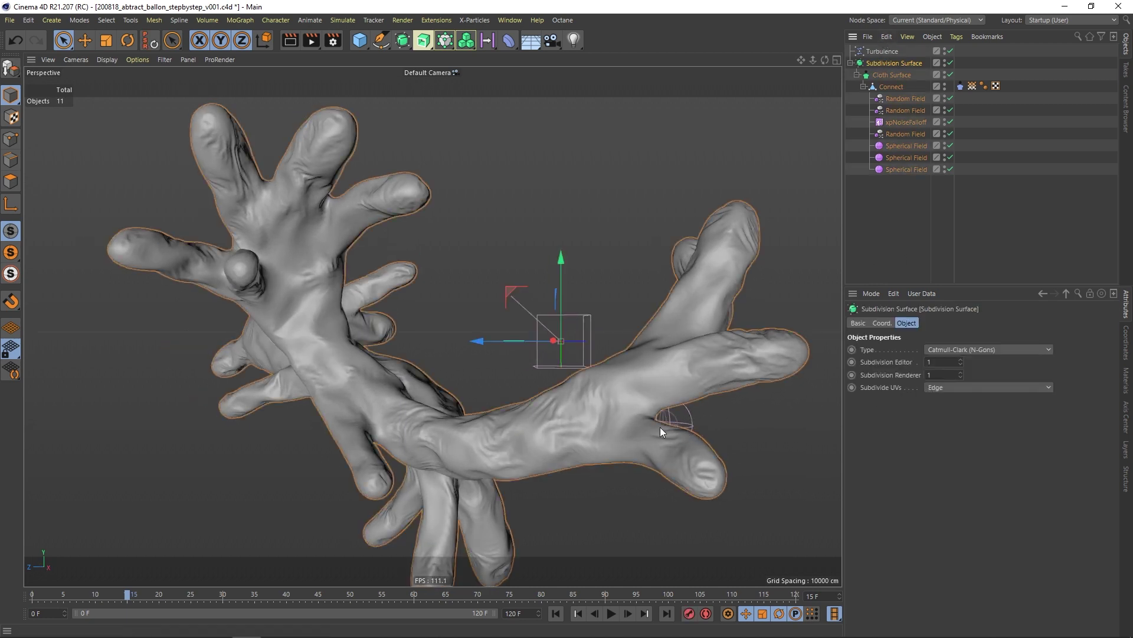
pyautogui.click(611, 614)
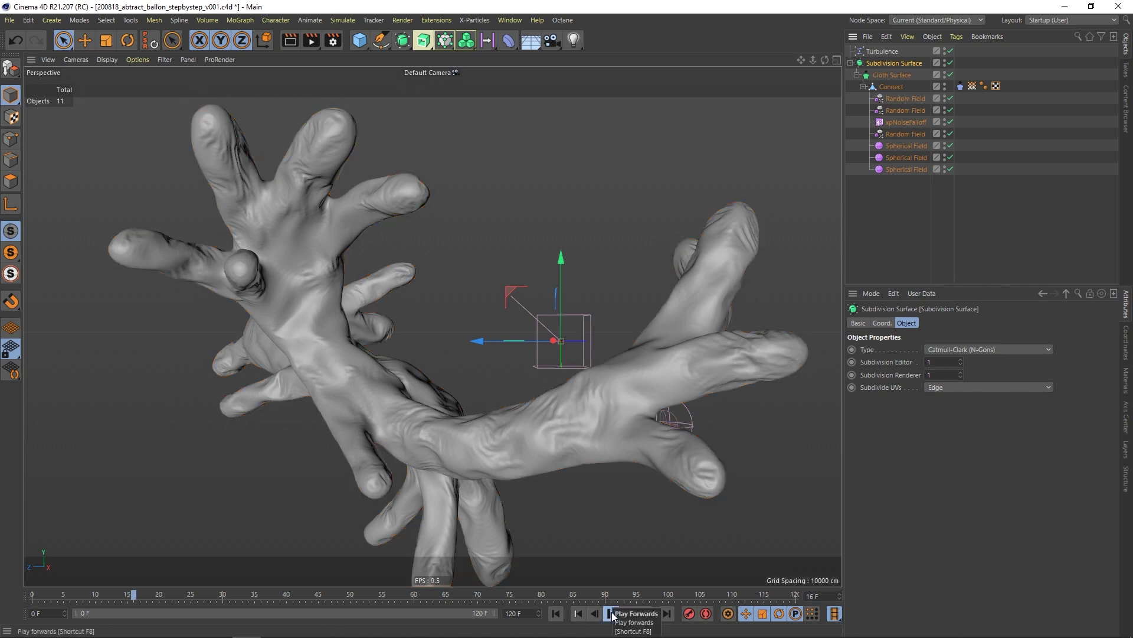
pyautogui.click(611, 614)
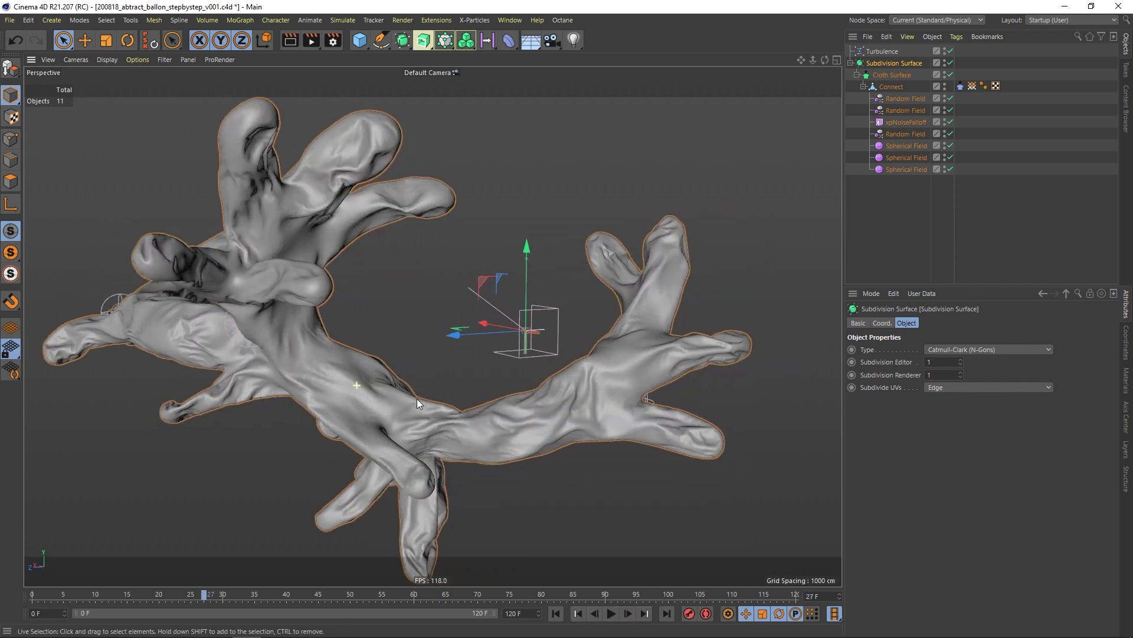
# Set the Subdivision Surface's editor subdivisions to 2 and inspect the wrinkled mesh from a distance and close up.
pyautogui.click(934, 362)
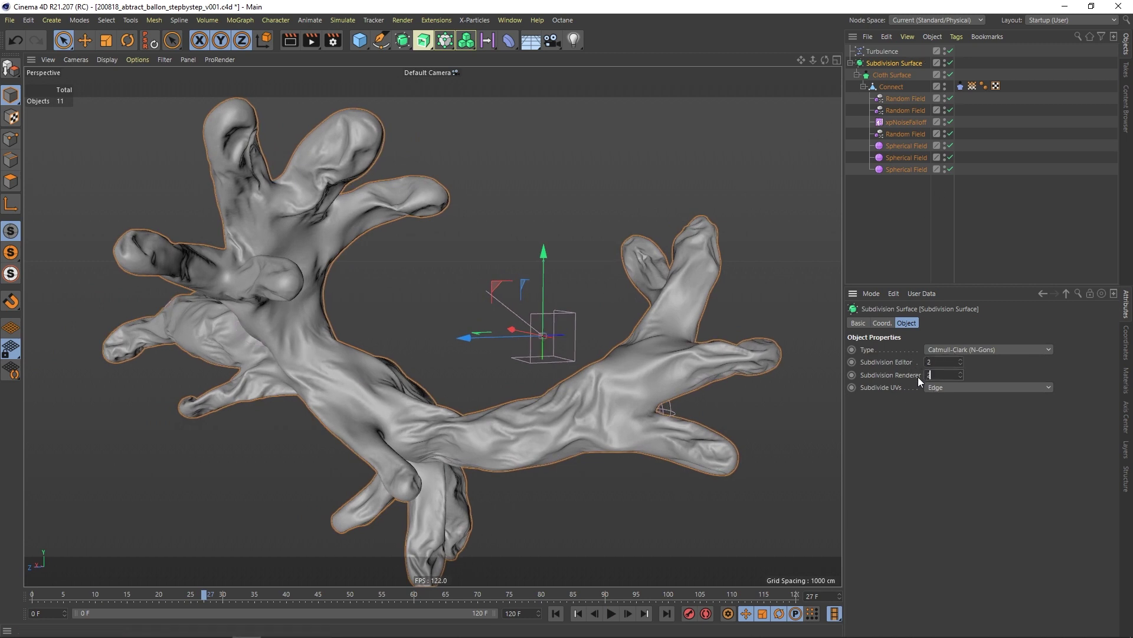
pyautogui.keyDown('alt'); pyautogui.moveTo(536, 432); pyautogui.dragTo(422, 353); pyautogui.keyUp('alt')
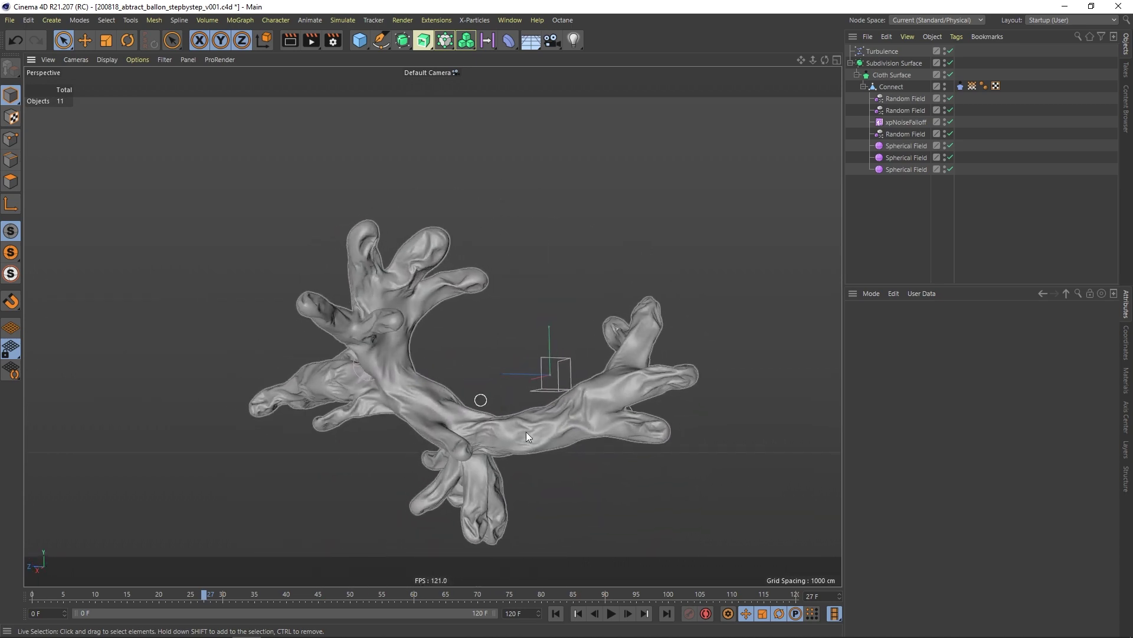
pyautogui.keyDown('alt'); pyautogui.moveTo(477, 394); pyautogui.dragTo(445, 433); pyautogui.keyUp('alt')
pyautogui.scroll(6, 552, 385)
pyautogui.keyDown('alt'); pyautogui.moveTo(529, 433); pyautogui.dragTo(536, 437); pyautogui.keyUp('alt')
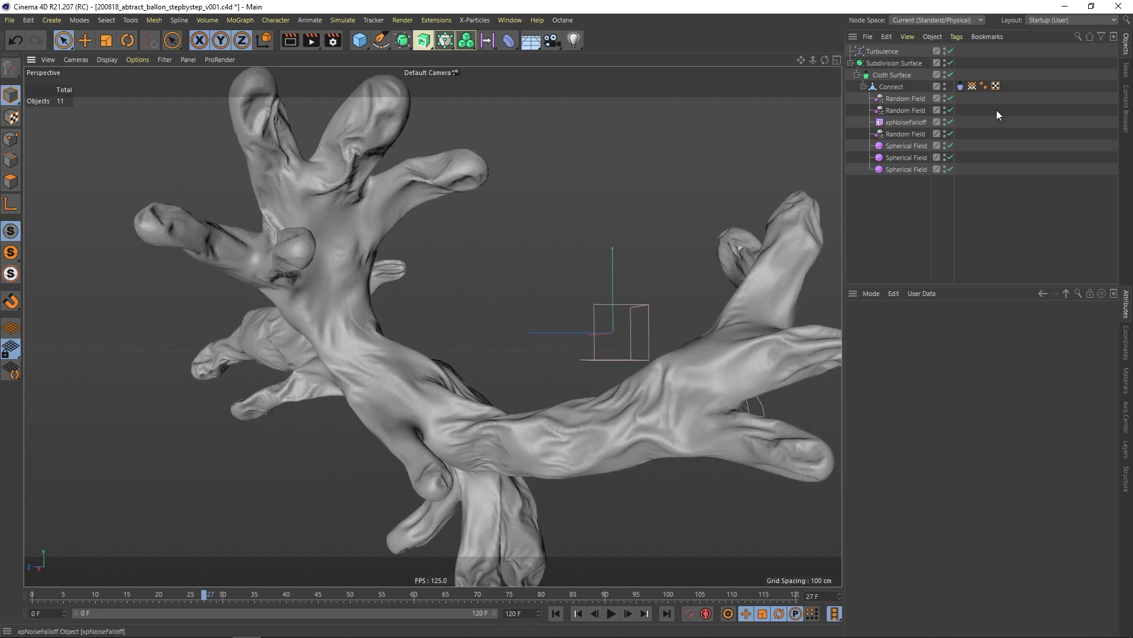
# Limit the Turbulence force by adding the Connect mesh's Vertex Map to its Falloff fields.
pyautogui.click(887, 53)
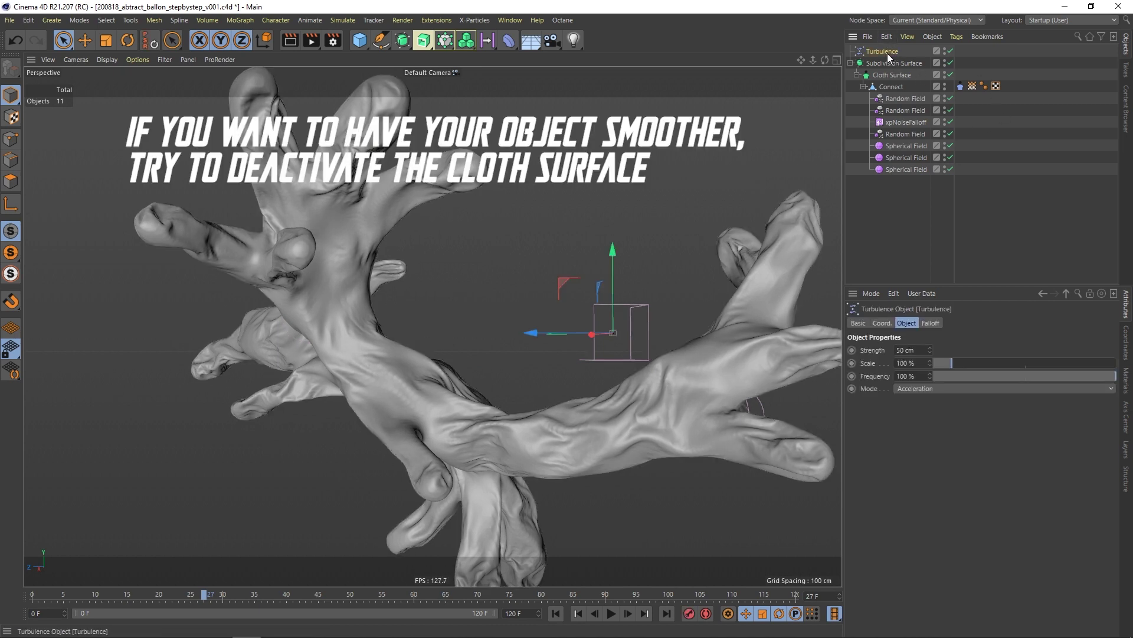
pyautogui.click(929, 323)
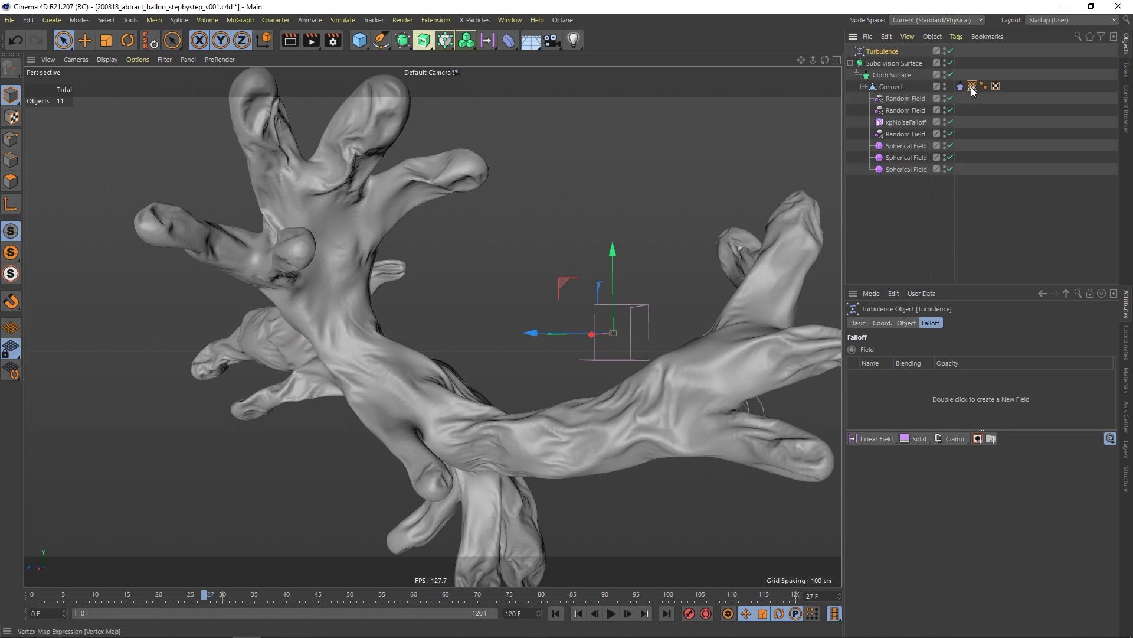
pyautogui.moveTo(972, 86); pyautogui.dragTo(941, 392)
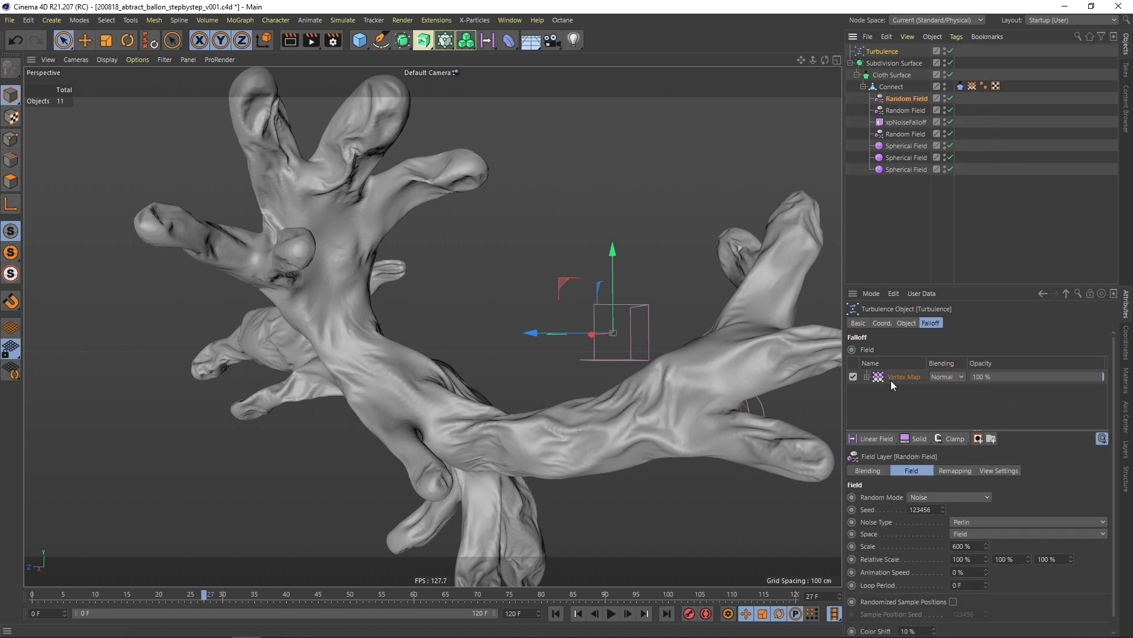
# Return to frame 0, check the Connect mesh's vertex map and the Turbulence Falloff, and start playback.
pyautogui.click(972, 86)
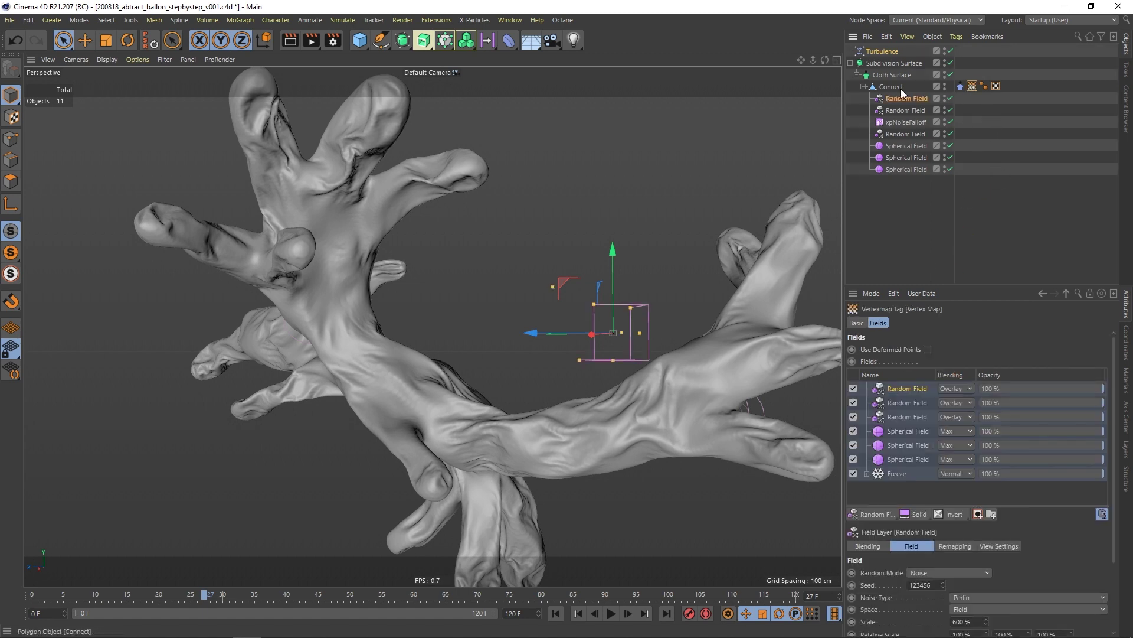
pyautogui.click(556, 614)
pyautogui.click(738, 323)
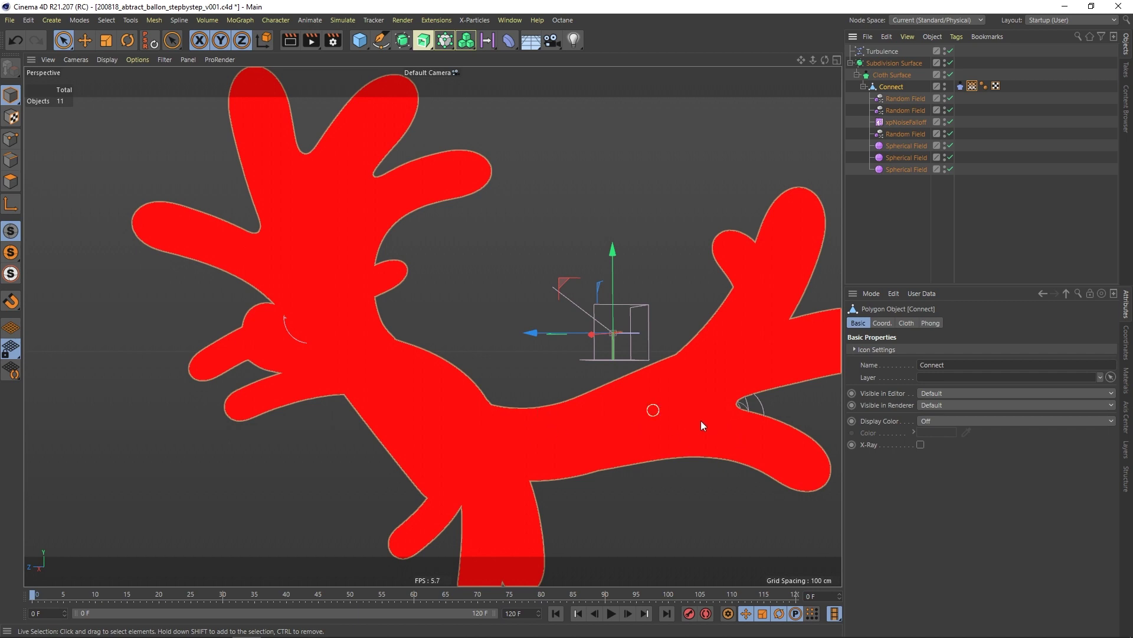
pyautogui.click(886, 51)
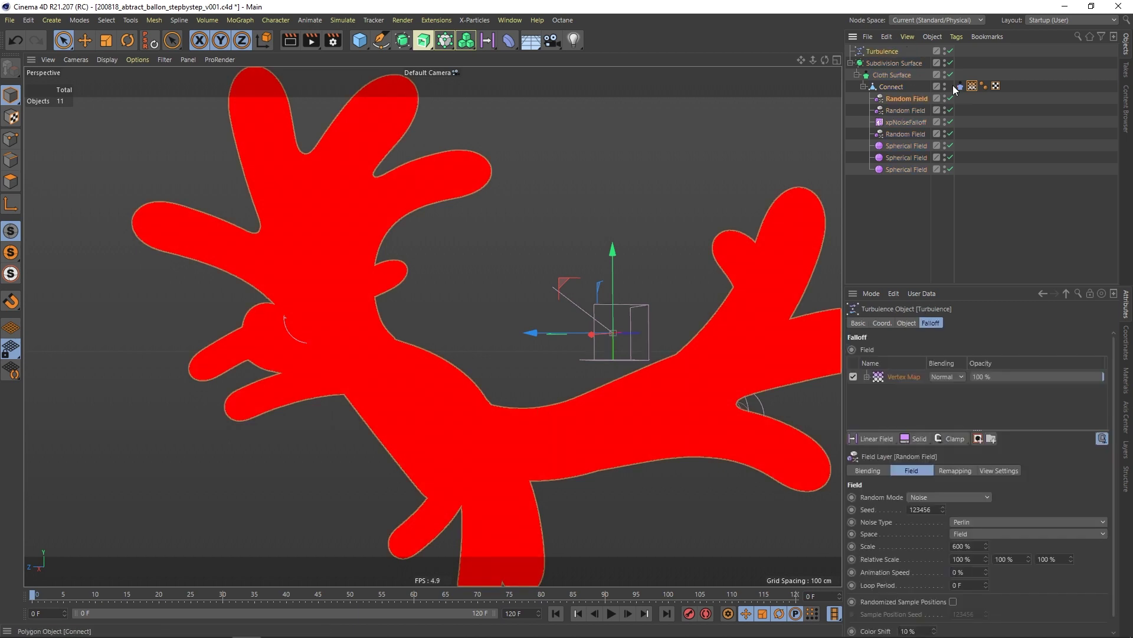
pyautogui.click(903, 176)
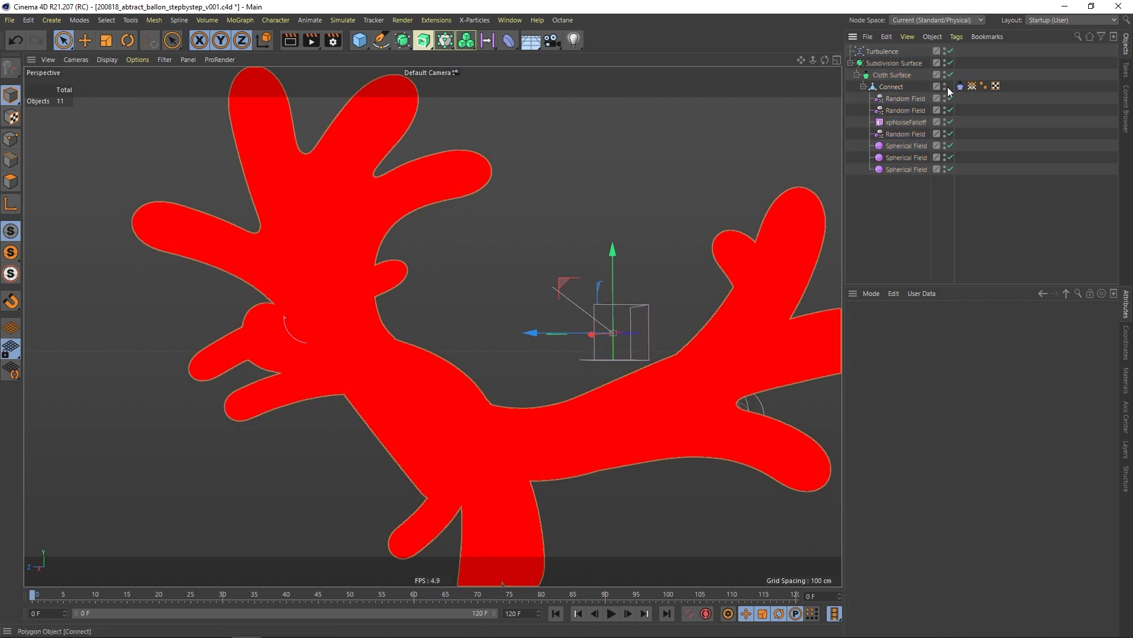
pyautogui.click(890, 50)
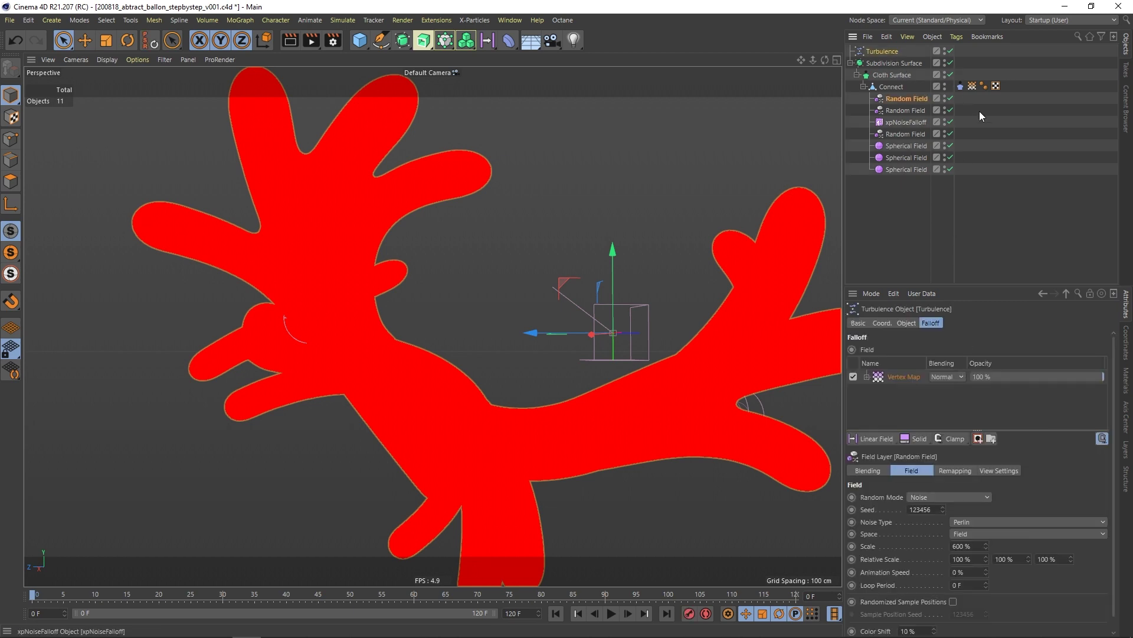
pyautogui.click(611, 614)
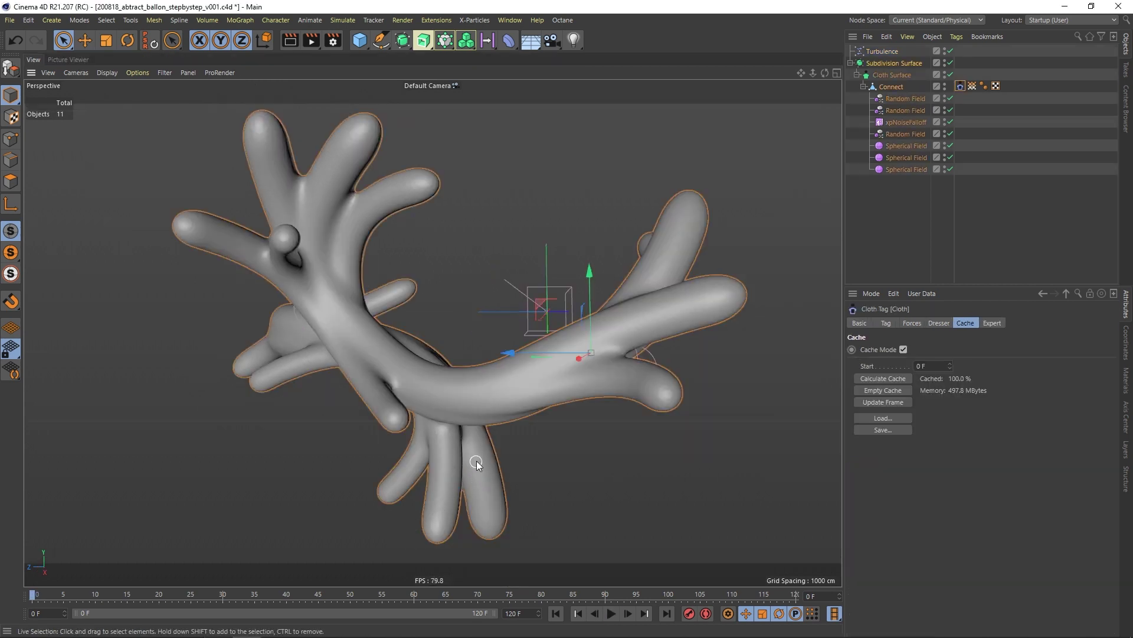
# Open the Connect mesh's Cloth tag cache settings and scrub the cached simulation to frame 69.
pyautogui.click(473, 462)
pyautogui.click(885, 239)
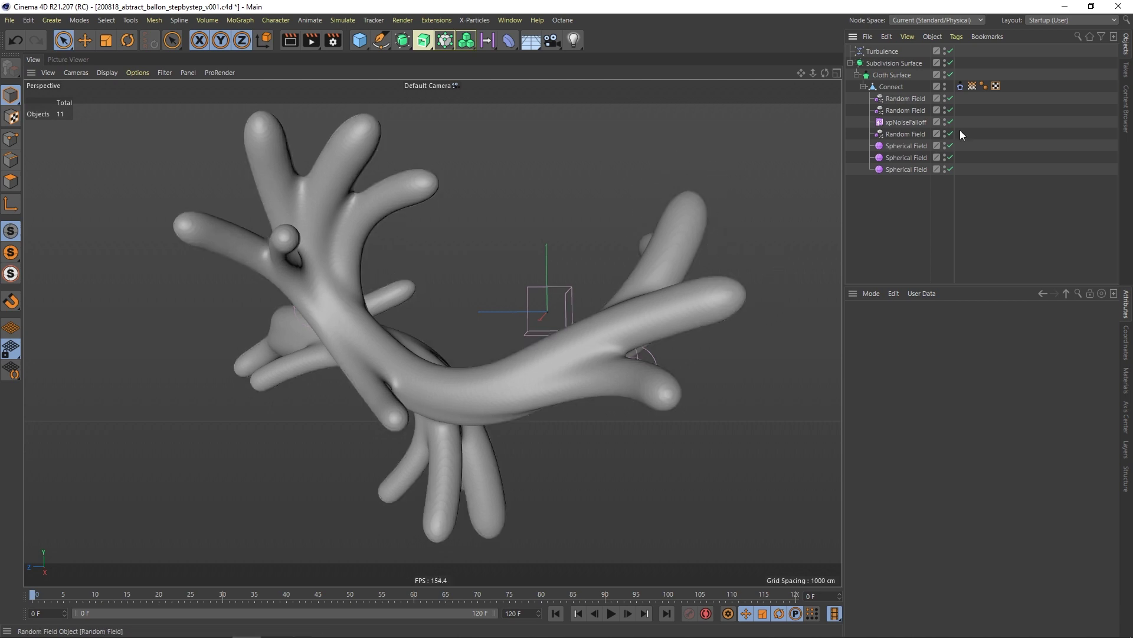
pyautogui.click(961, 86)
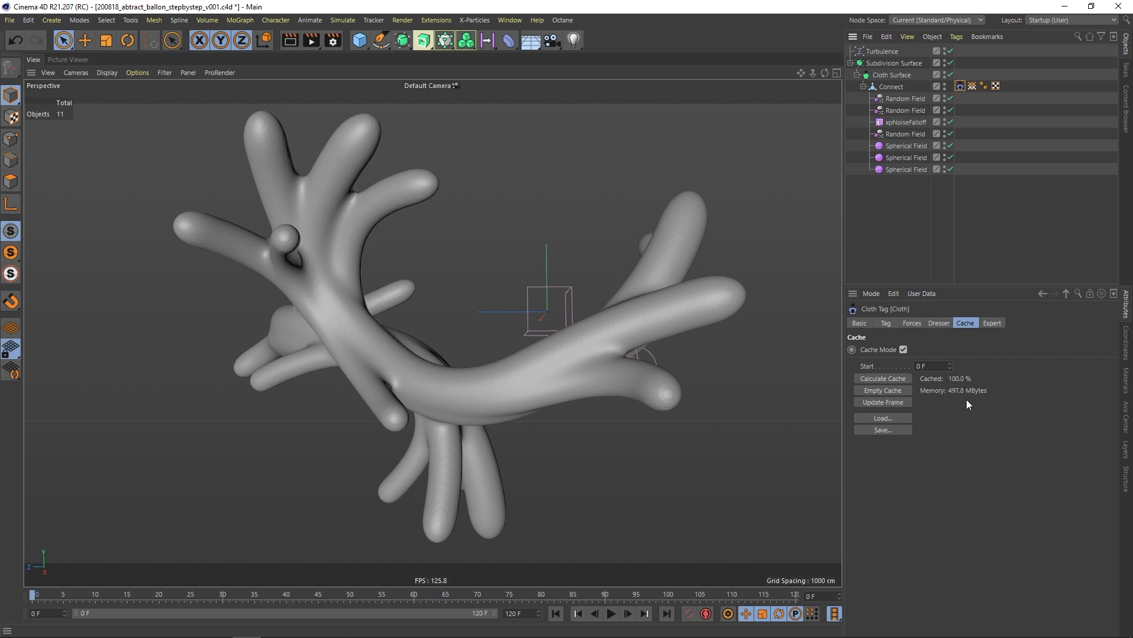
pyautogui.click(236, 594)
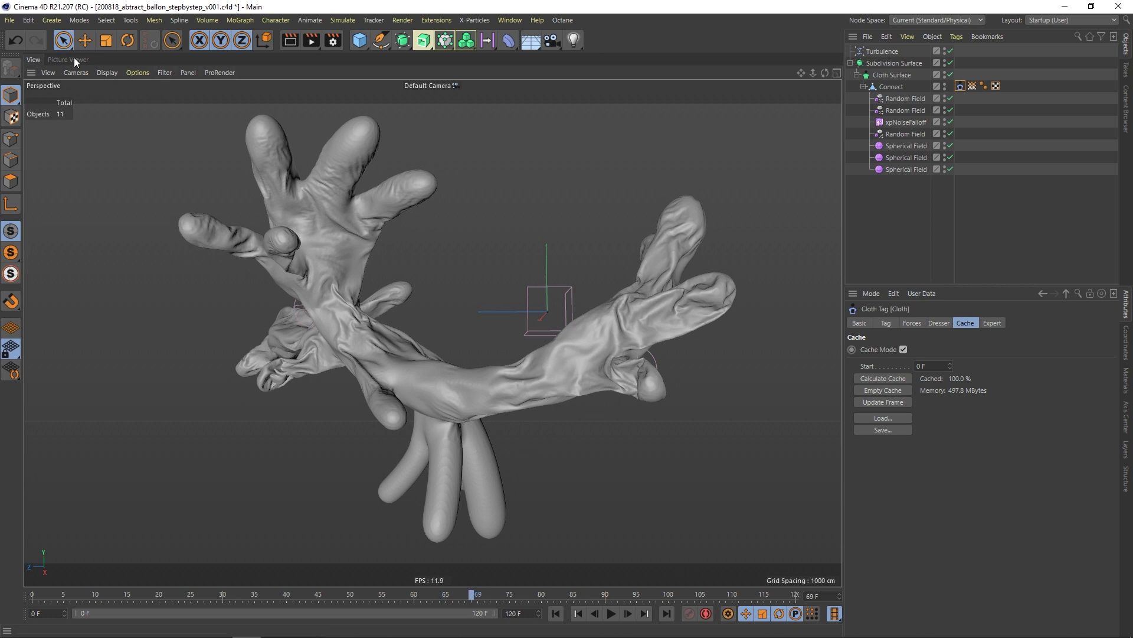
# Open the Picture Viewer and play the rendered cloth preview from its first frame, pausing at frame 81.
pyautogui.click(312, 40)
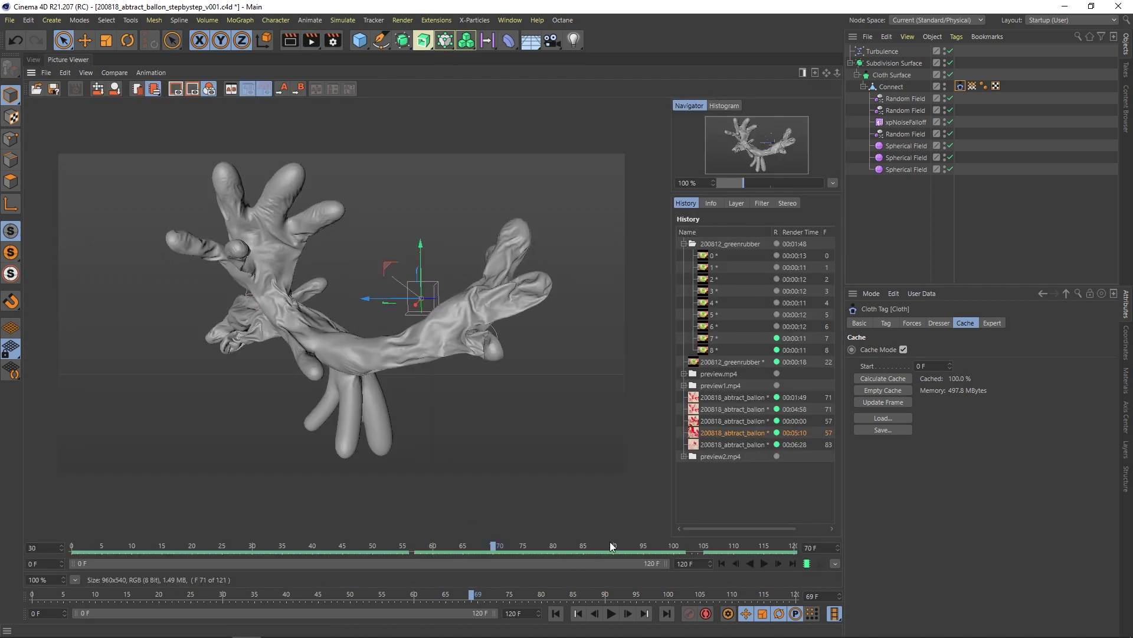
pyautogui.click(722, 564)
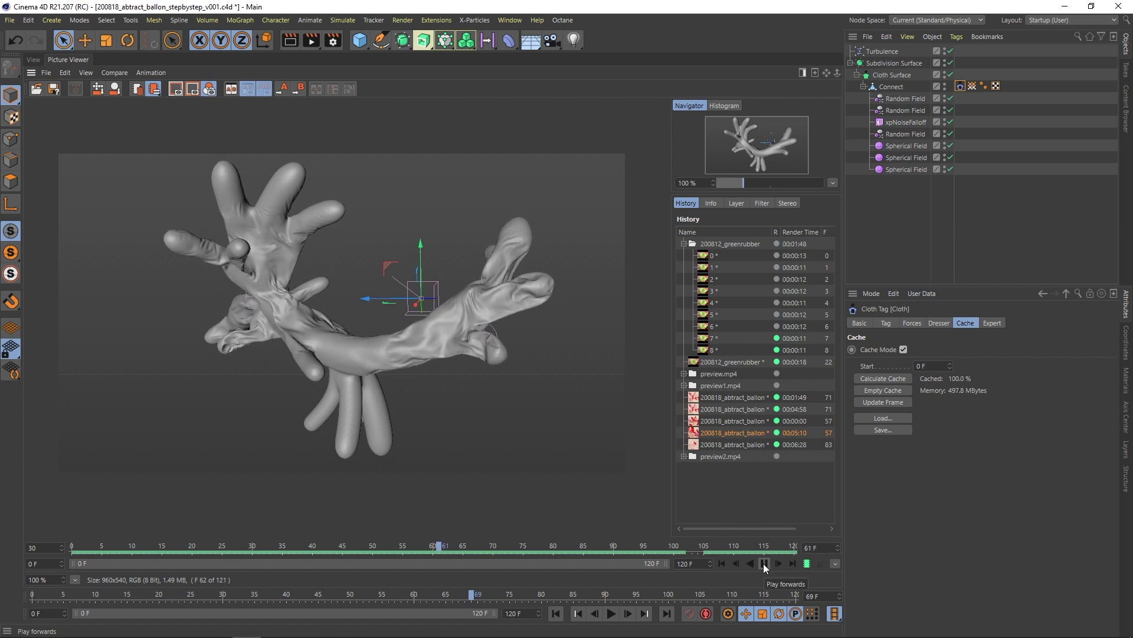
pyautogui.click(763, 563)
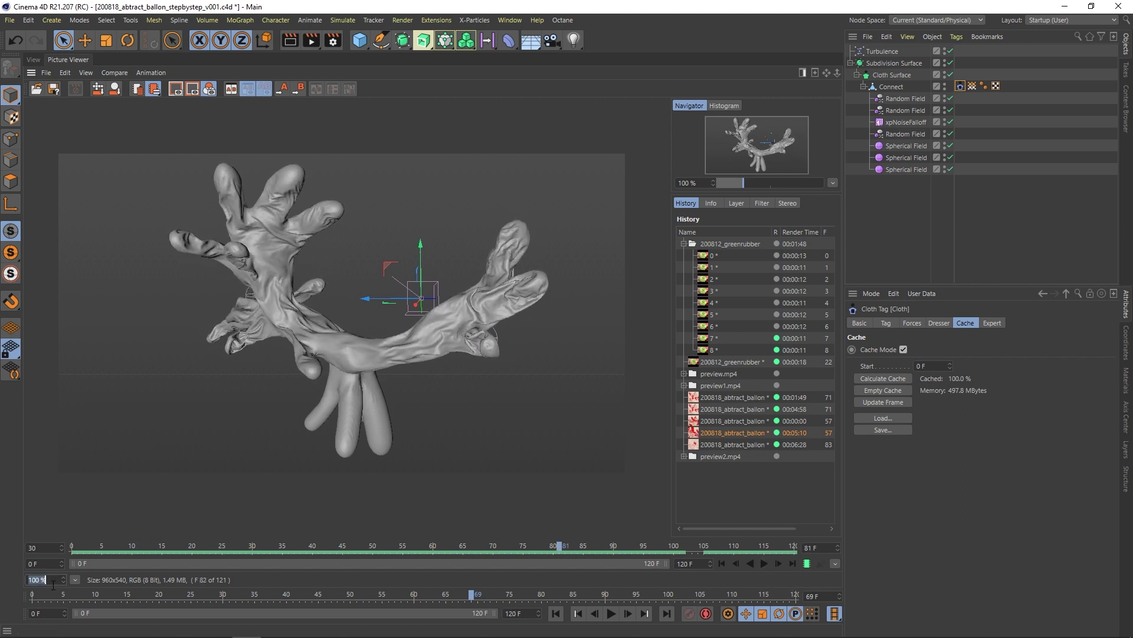
# Set the Picture Viewer zoom to 150 % and replay the preview from the start to frame 119.
pyautogui.write('150')
pyautogui.press('Return')
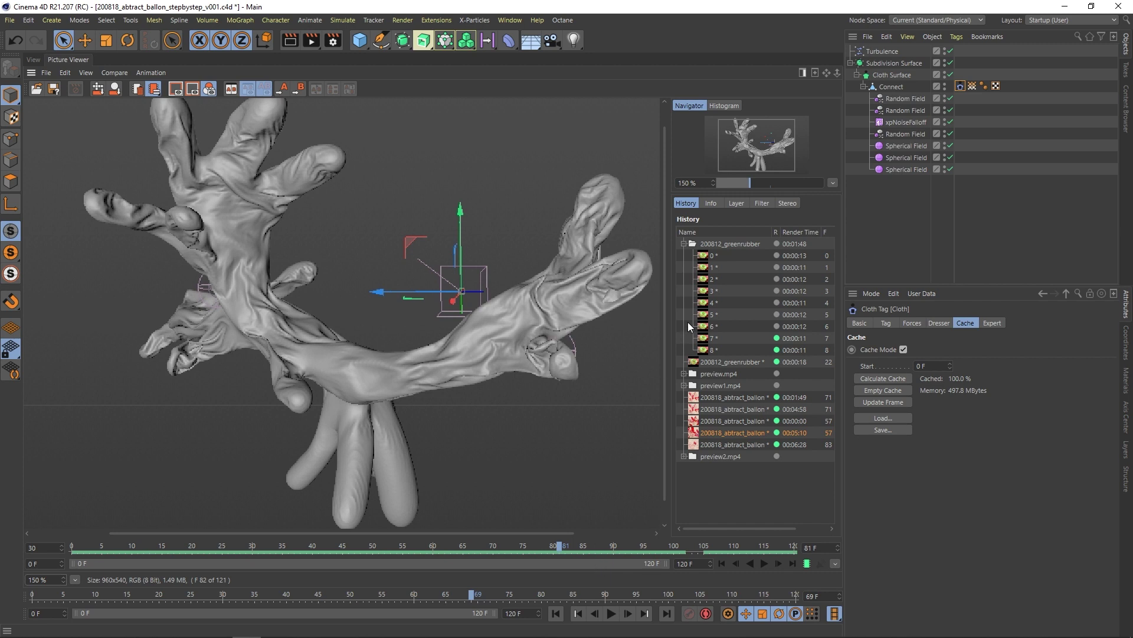
pyautogui.scroll(2, 666, 320)
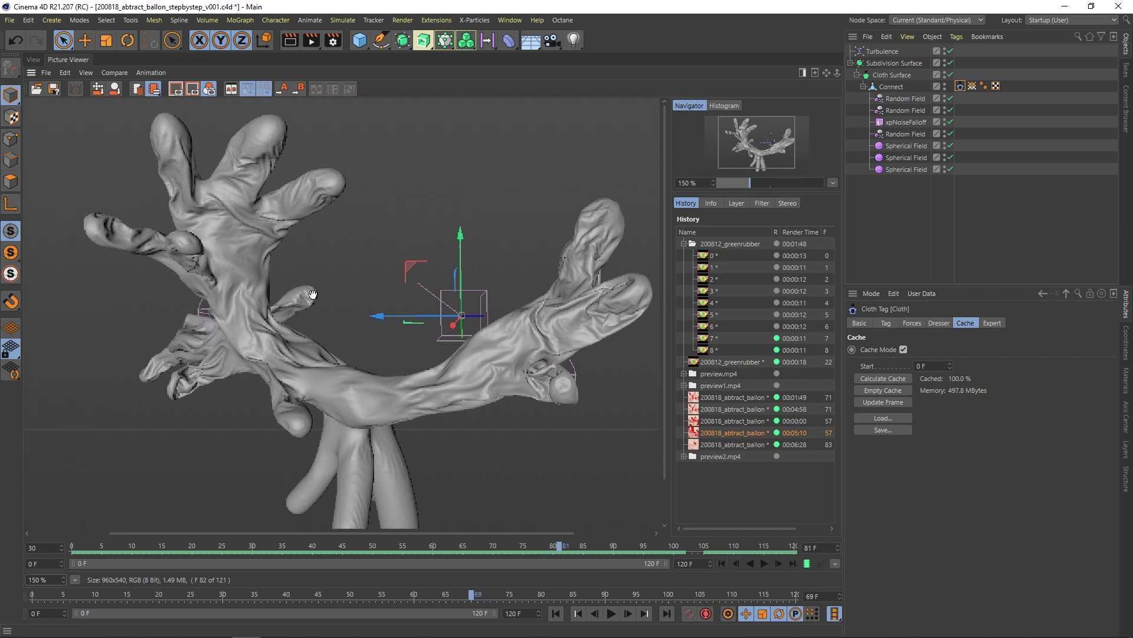
pyautogui.click(721, 563)
pyautogui.click(763, 563)
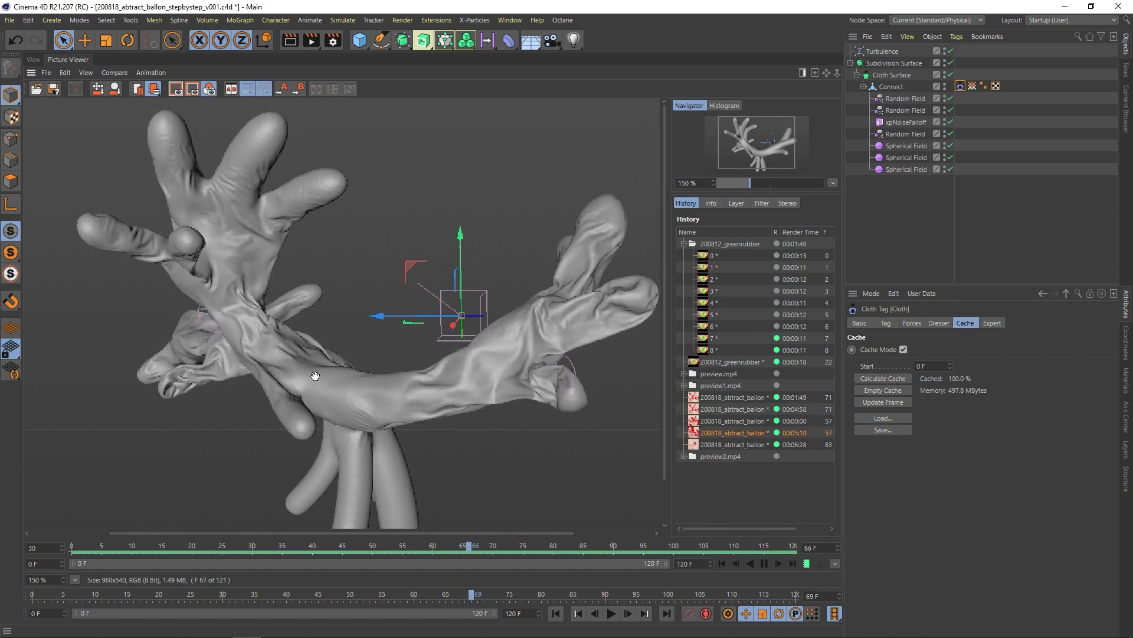
pyautogui.click(764, 563)
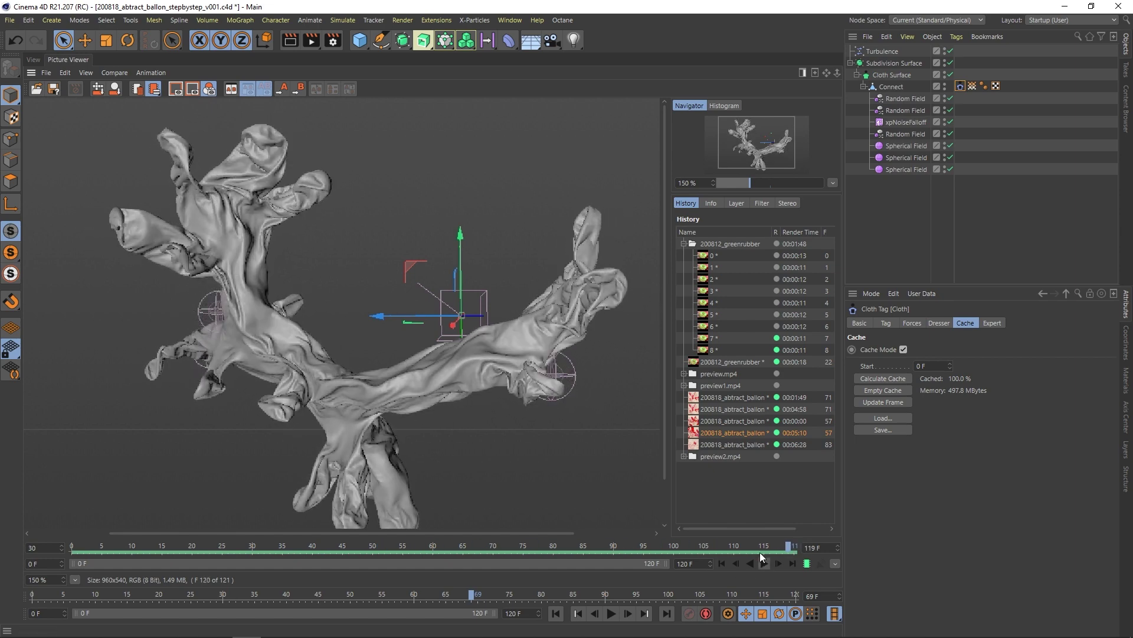
# Scrub through the preview's early frames to examine how the wrinkles spread, and return to the perspective viewport.
pyautogui.moveTo(762, 548); pyautogui.dragTo(119, 510)
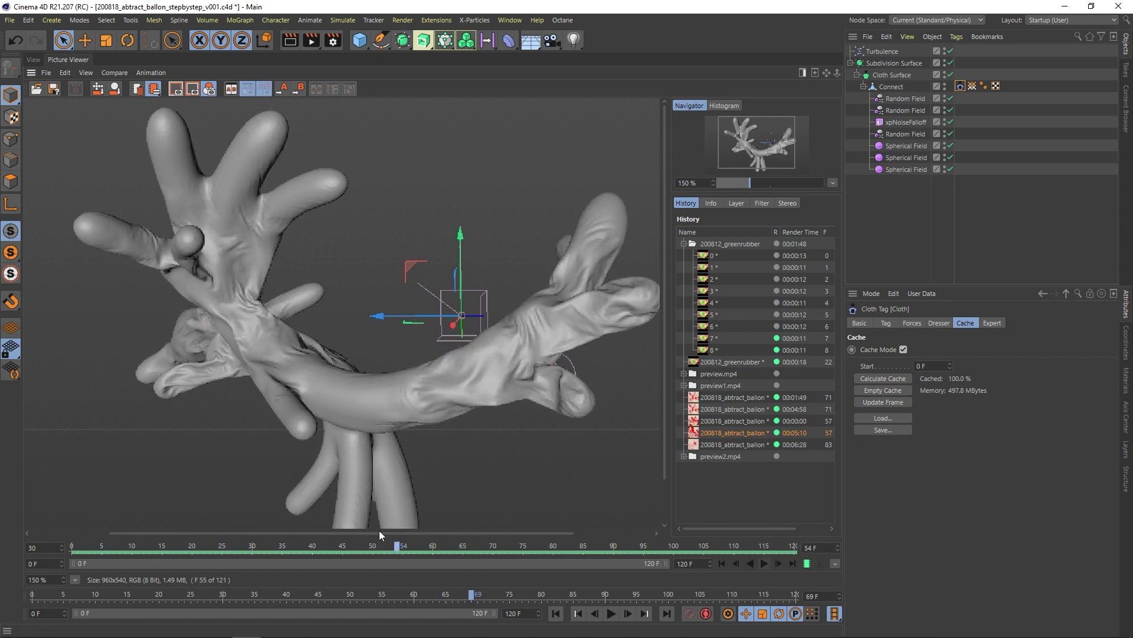
pyautogui.moveTo(379, 530); pyautogui.dragTo(144, 544)
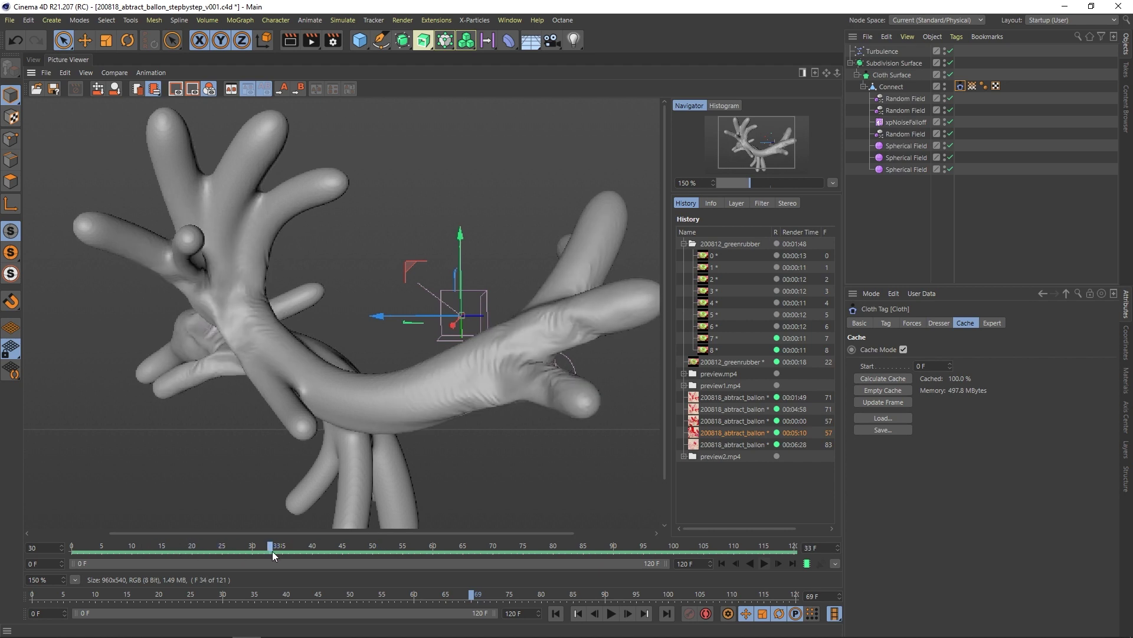
pyautogui.moveTo(273, 555); pyautogui.dragTo(159, 562)
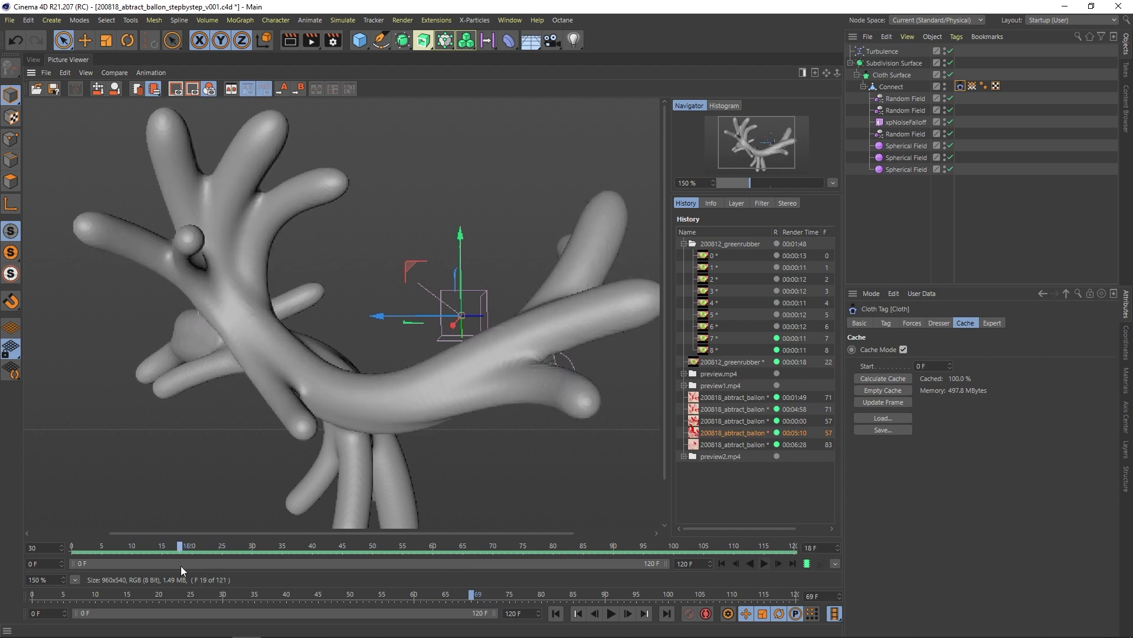
pyautogui.moveTo(296, 569); pyautogui.dragTo(100, 583)
pyautogui.moveTo(230, 582); pyautogui.dragTo(100, 610)
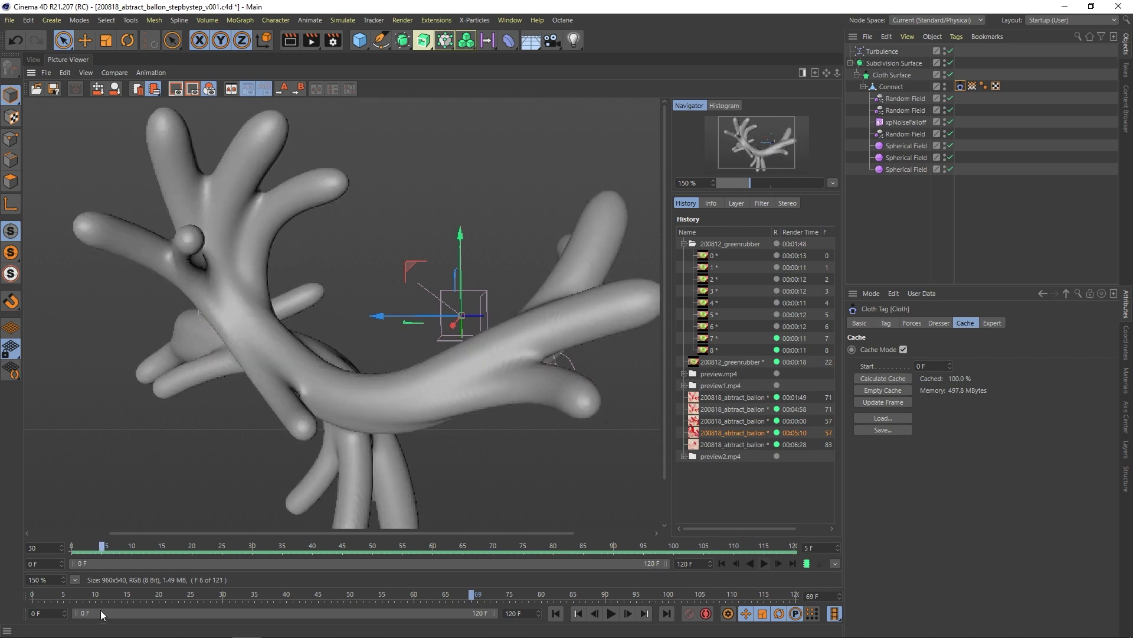
pyautogui.moveTo(136, 547); pyautogui.dragTo(224, 560)
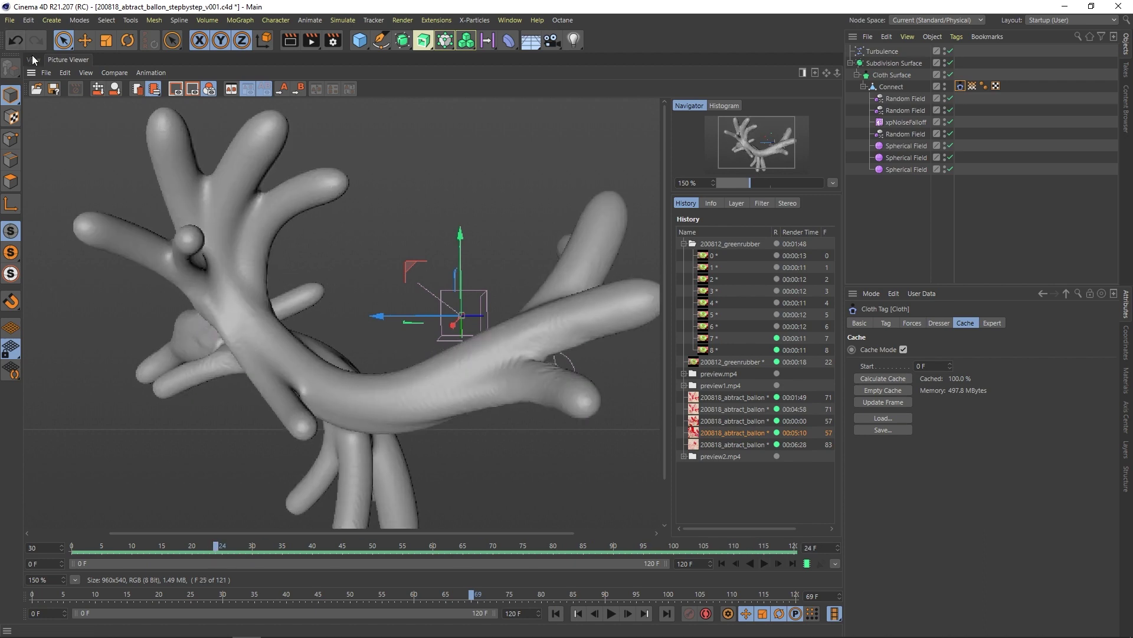
pyautogui.click(32, 59)
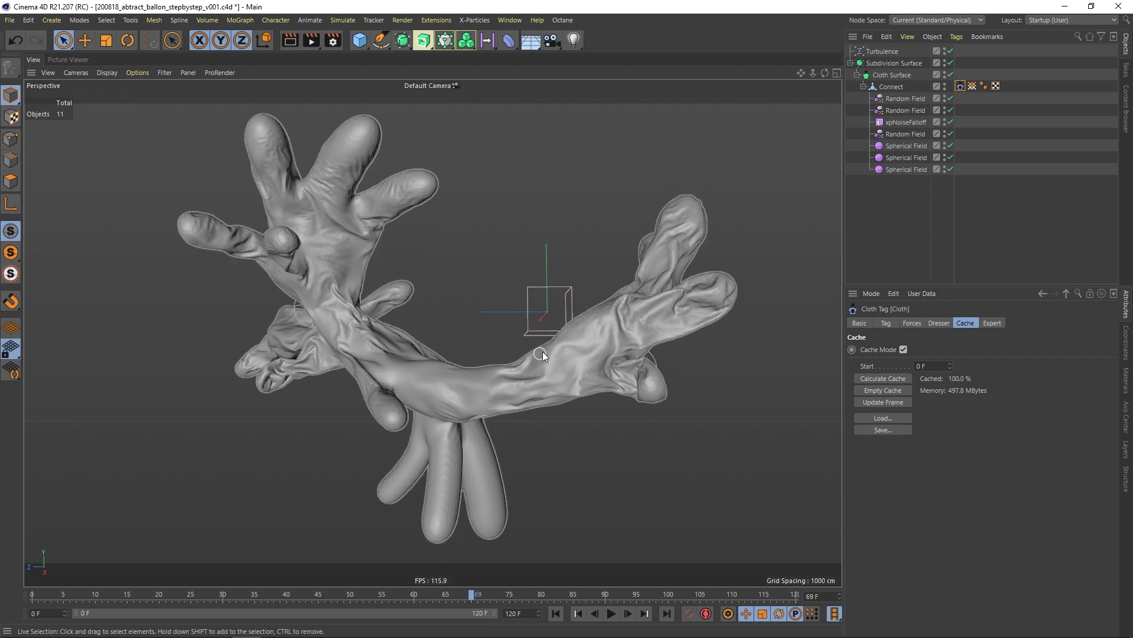
# Select the OctaneLight, disable the Live Viewer's Check Camera option, and switch the viewport out of the scene camera.
pyautogui.click(555, 20)
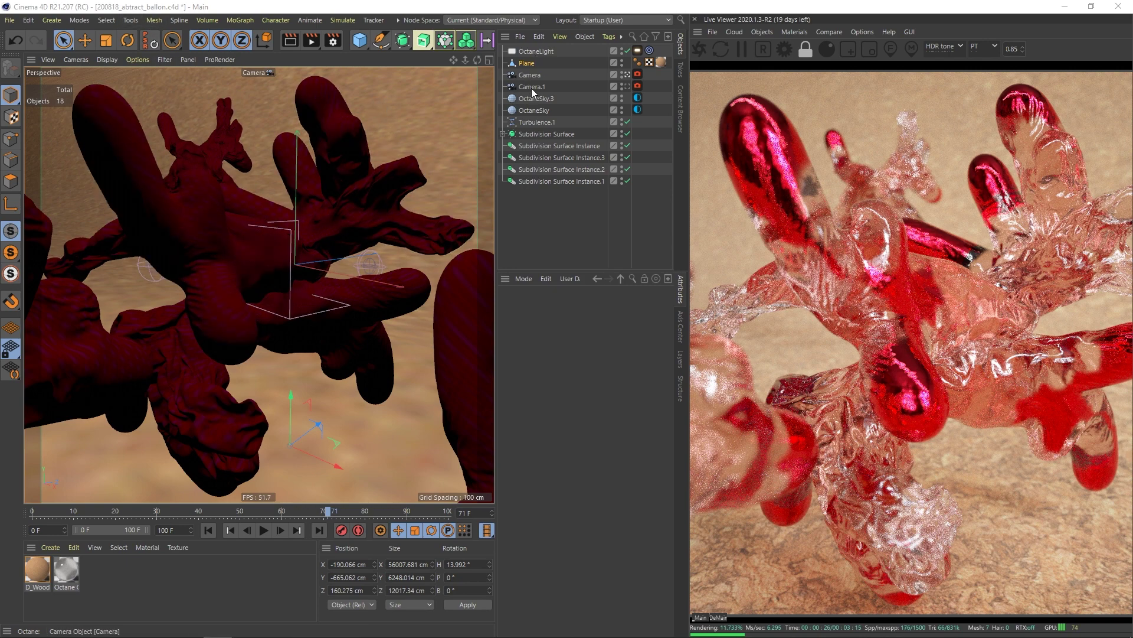
pyautogui.click(544, 53)
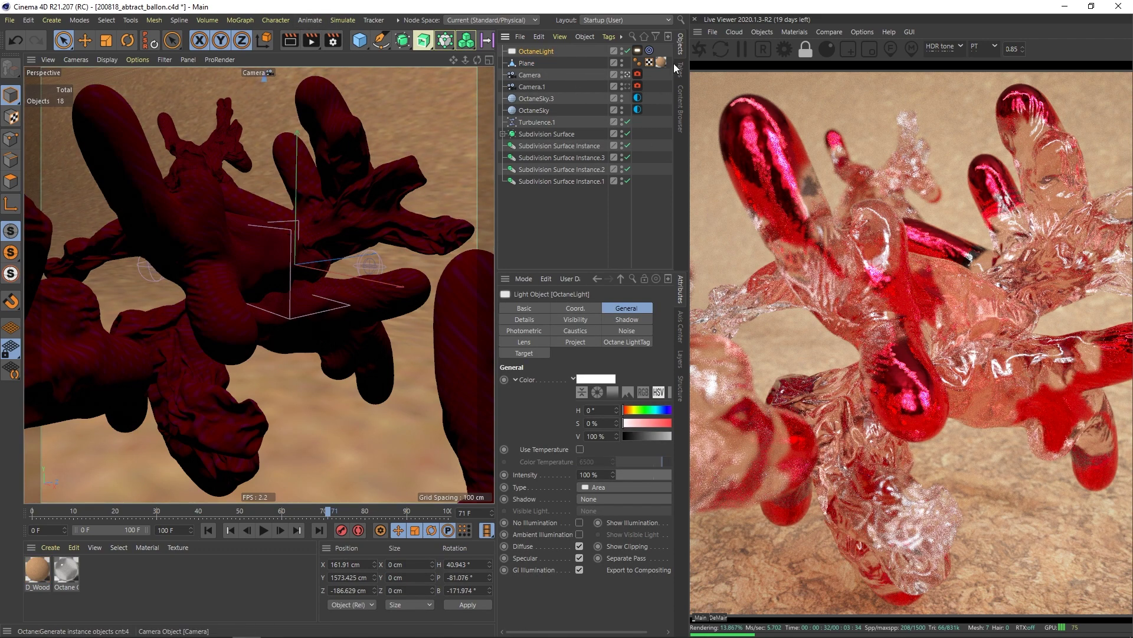
pyautogui.click(627, 74)
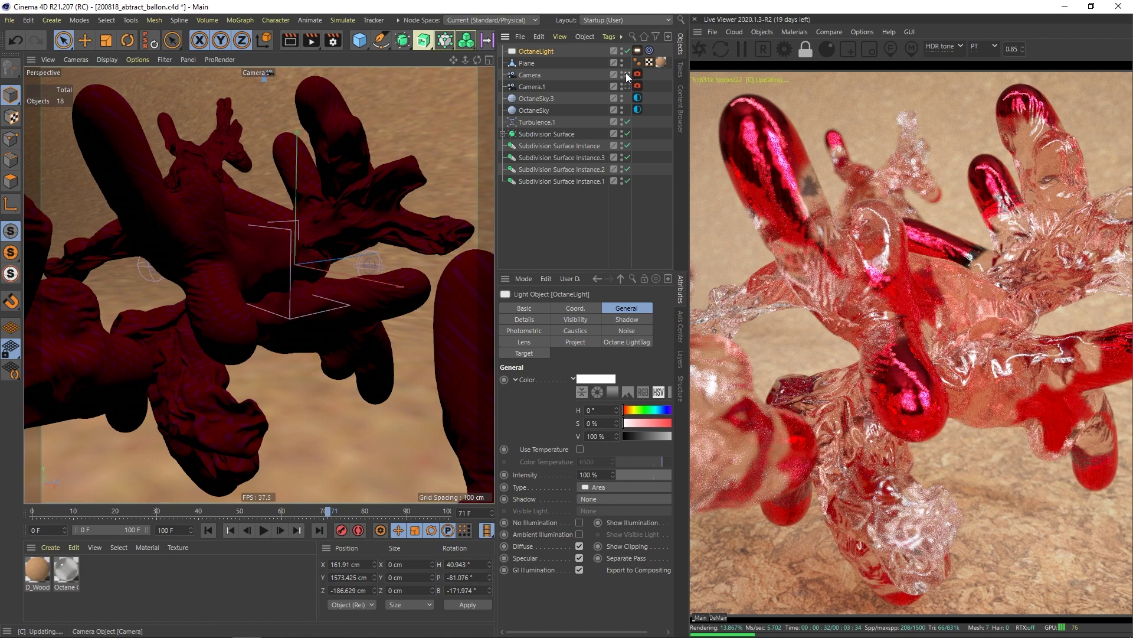
pyautogui.click(627, 75)
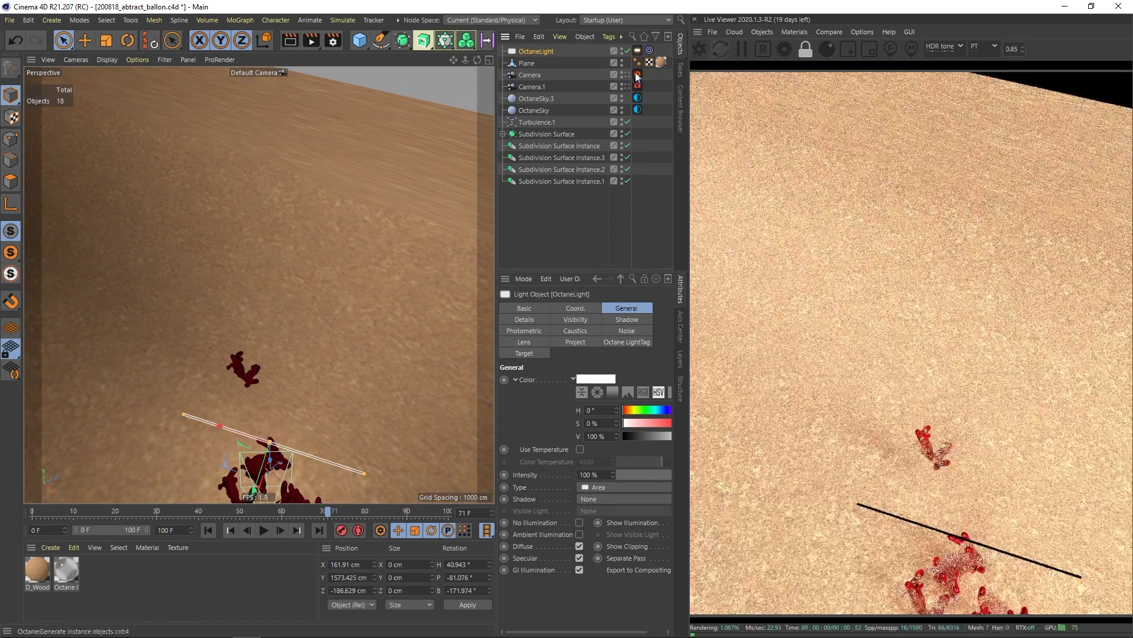
pyautogui.click(638, 75)
pyautogui.click(863, 32)
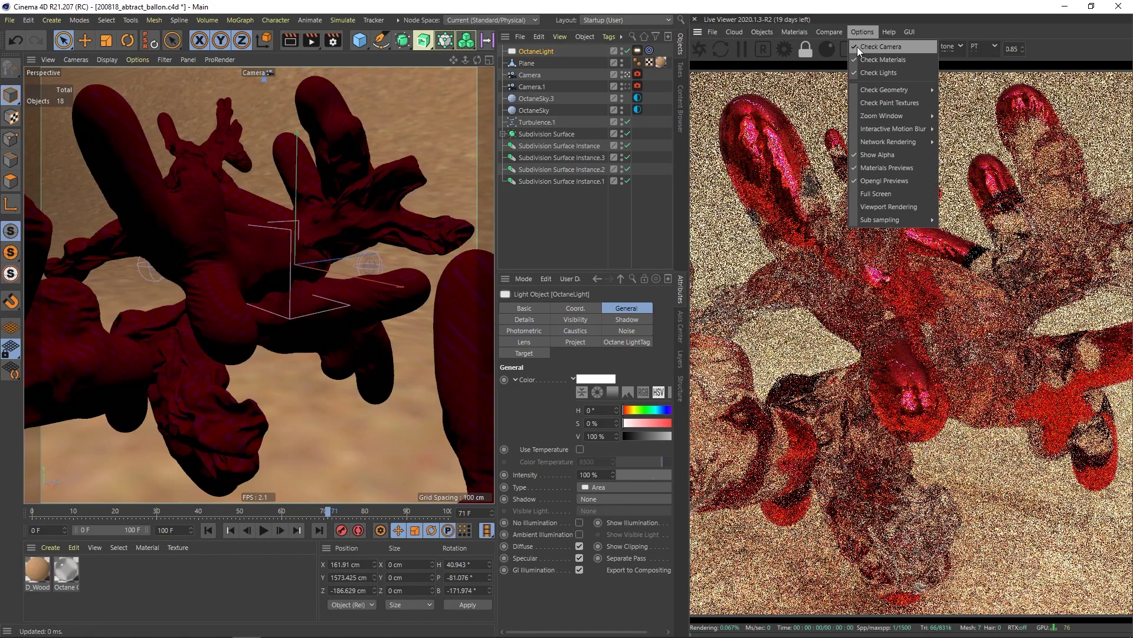
pyautogui.click(859, 50)
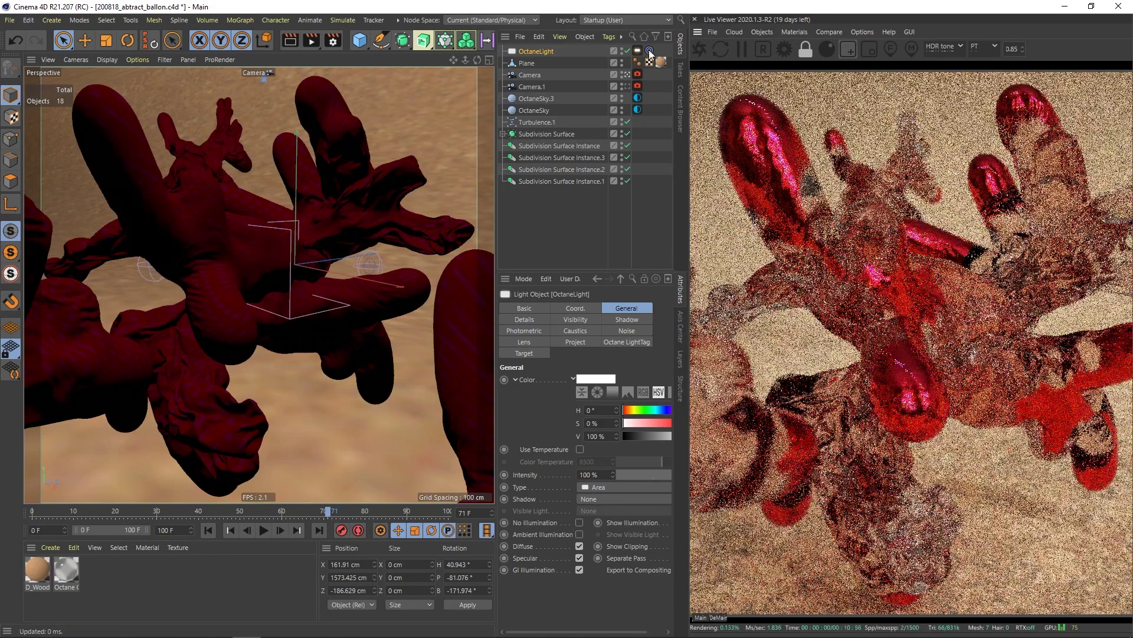
pyautogui.click(624, 74)
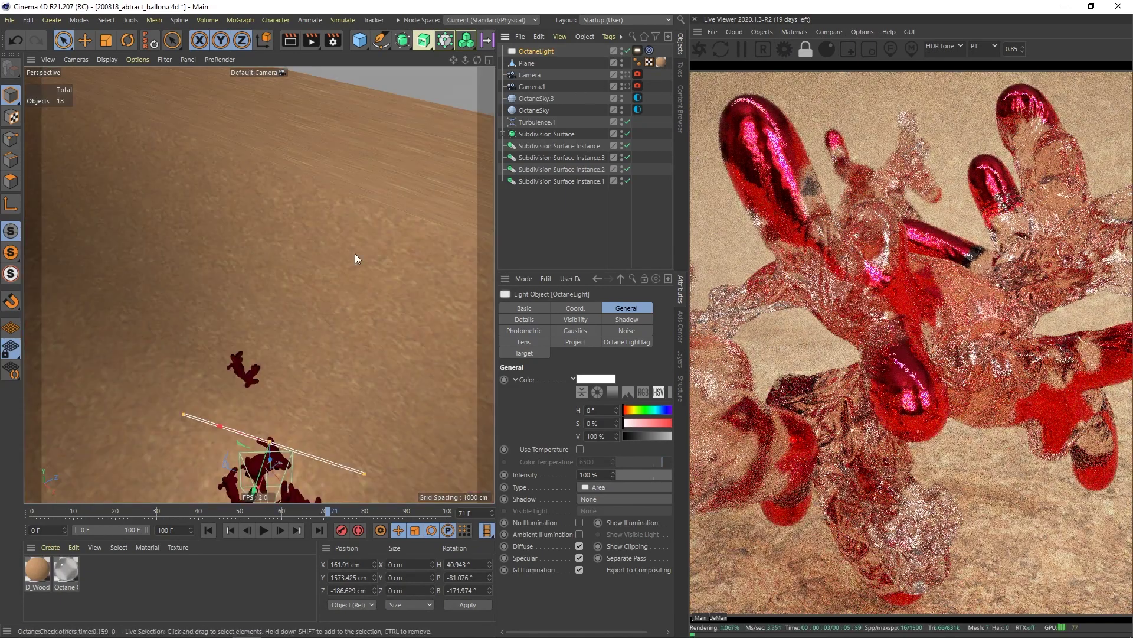
# Examine the OctaneLight's placement above the balloon objects from several angles.
pyautogui.keyDown('alt'); pyautogui.moveTo(270, 470); pyautogui.dragTo(292, 269, button='middle'); pyautogui.keyUp('alt')
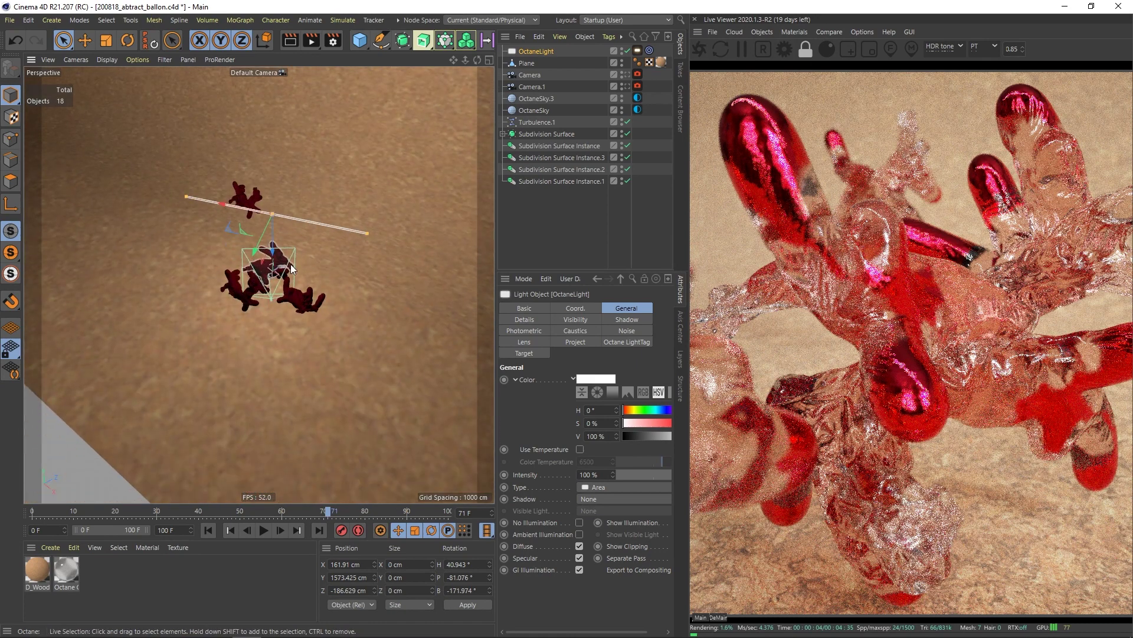
pyautogui.keyDown('alt'); pyautogui.moveTo(291, 269); pyautogui.dragTo(268, 236); pyautogui.keyUp('alt')
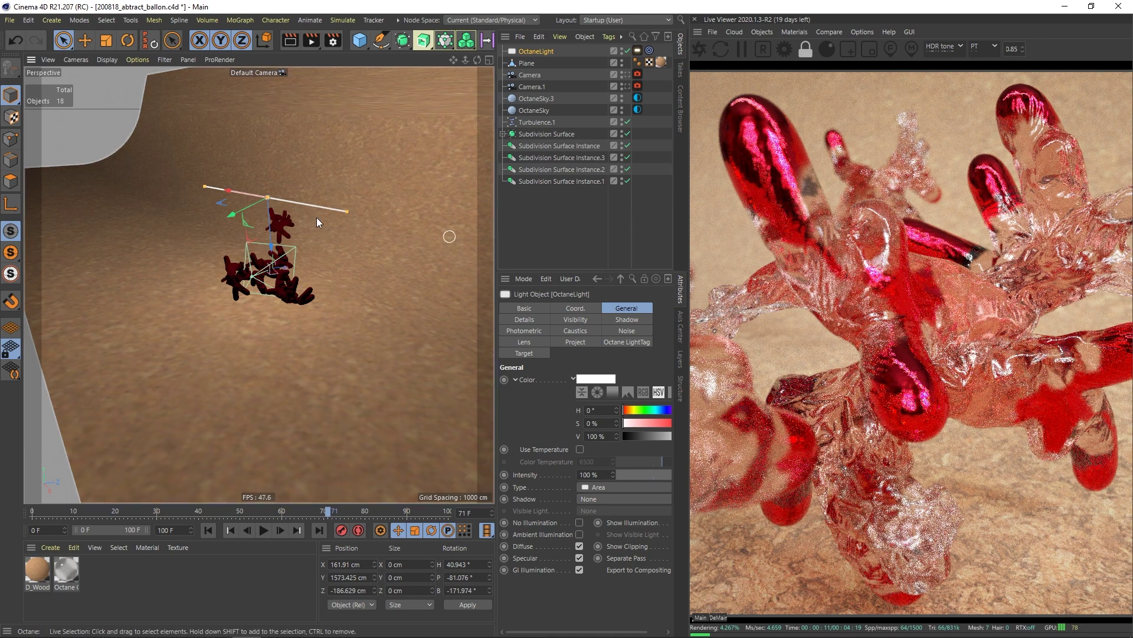
pyautogui.keyDown('alt'); pyautogui.moveTo(228, 199); pyautogui.dragTo(339, 289); pyautogui.keyUp('alt')
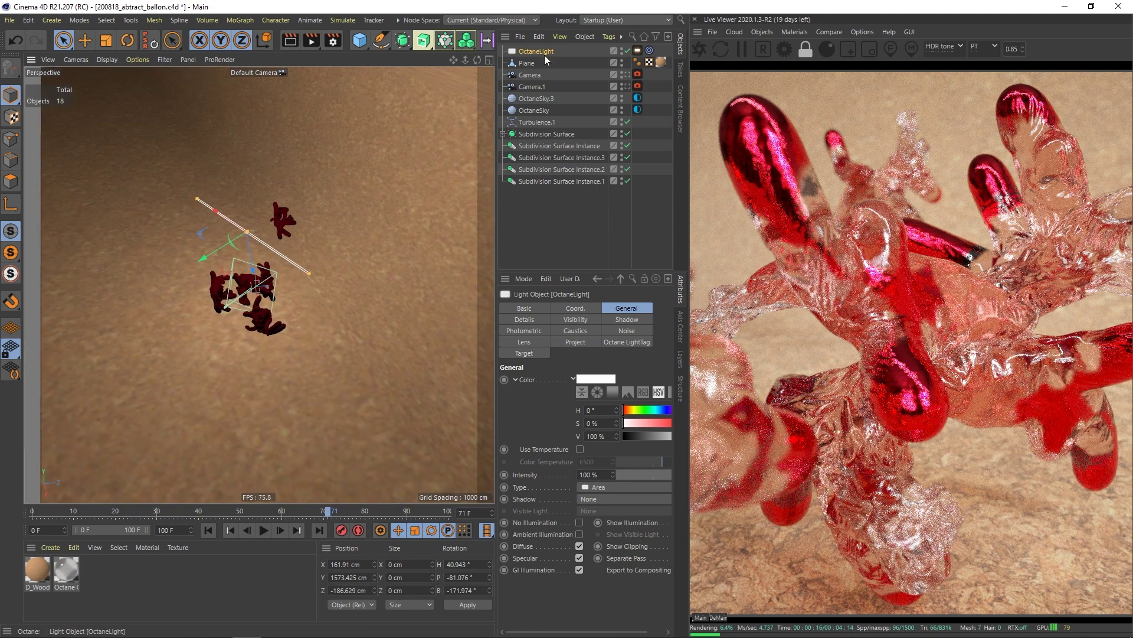
# Select the backdrop Plane and examine its curved shape and polygon layout around the balloon objects.
pyautogui.click(527, 63)
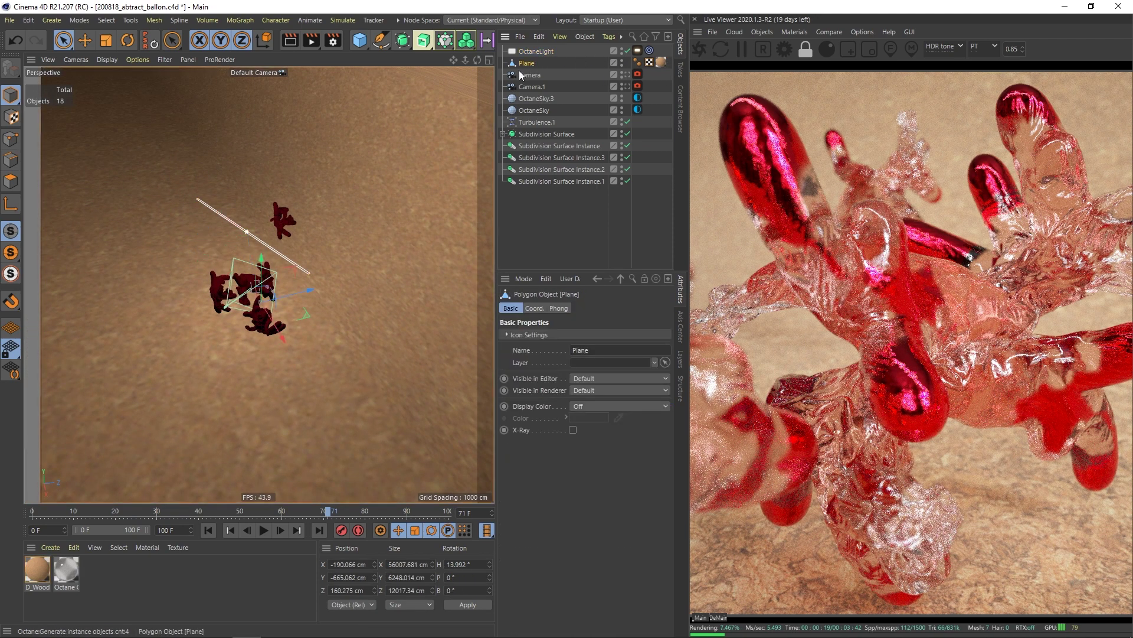
pyautogui.keyDown('alt'); pyautogui.moveTo(333, 263); pyautogui.dragTo(349, 256); pyautogui.keyUp('alt')
pyautogui.keyDown('alt'); pyautogui.moveTo(350, 257); pyautogui.dragTo(283, 271, button='right'); pyautogui.keyUp('alt')
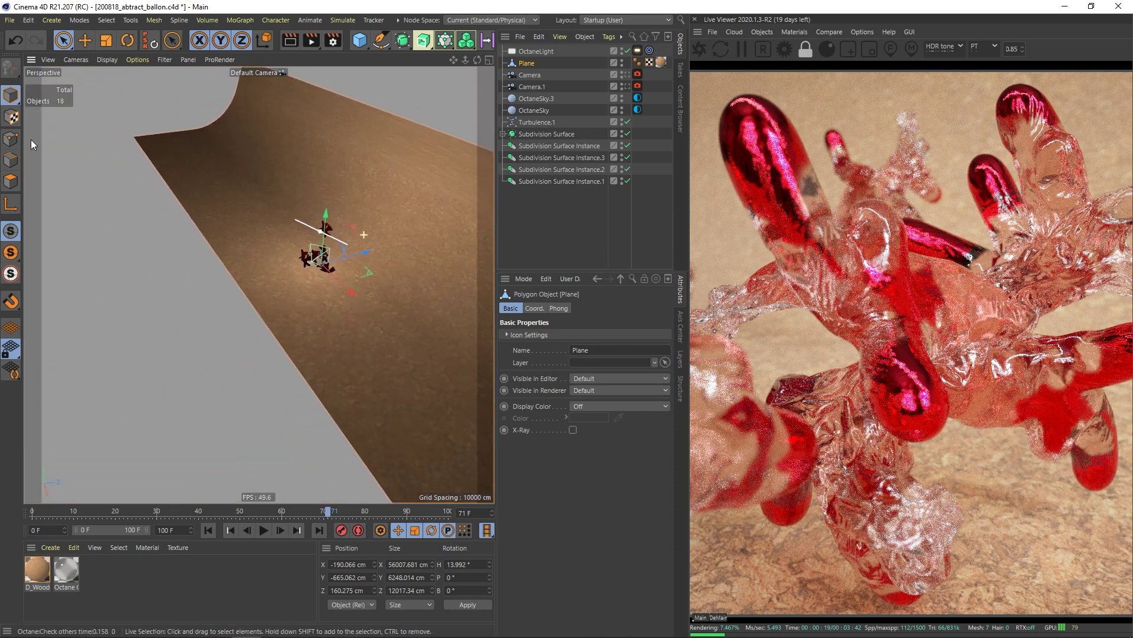
pyautogui.click(10, 181)
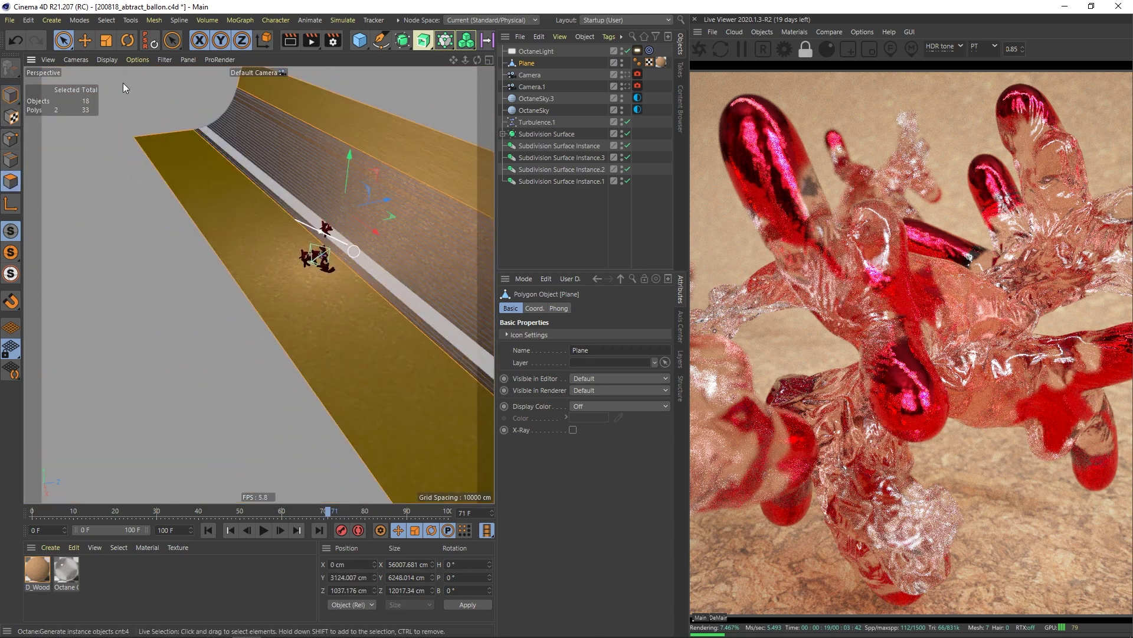
pyautogui.press('Return')
pyautogui.keyDown('alt'); pyautogui.moveTo(323, 230); pyautogui.dragTo(364, 238); pyautogui.keyUp('alt')
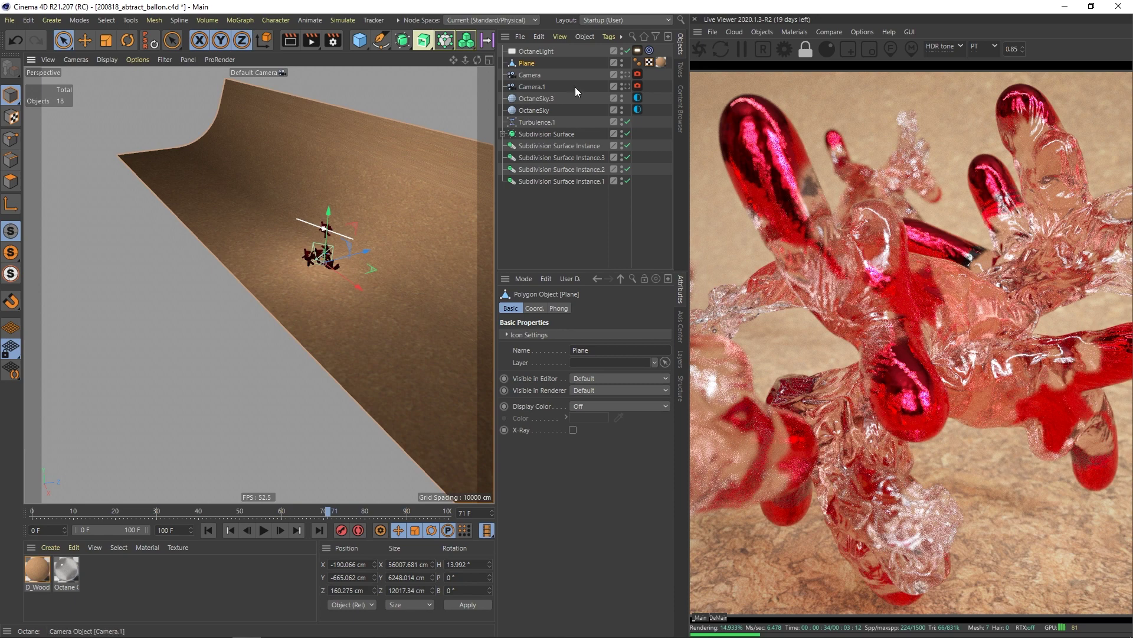
# Compare Camera with Camera.1, delete Camera.1, and return the viewport to the remaining scene camera.
pyautogui.click(537, 74)
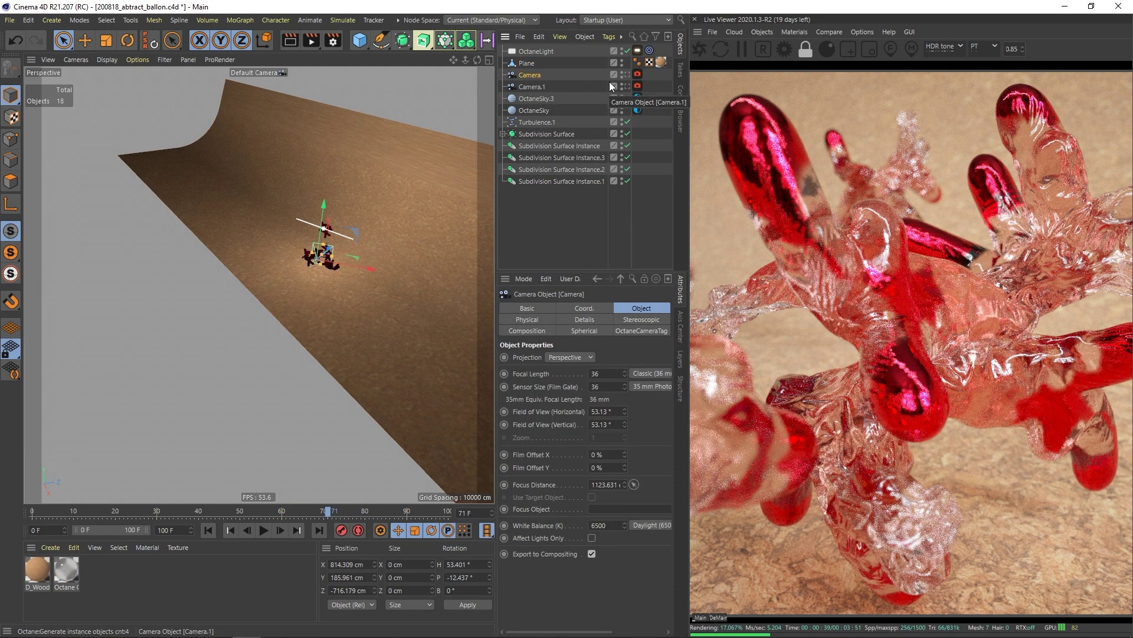
pyautogui.click(628, 88)
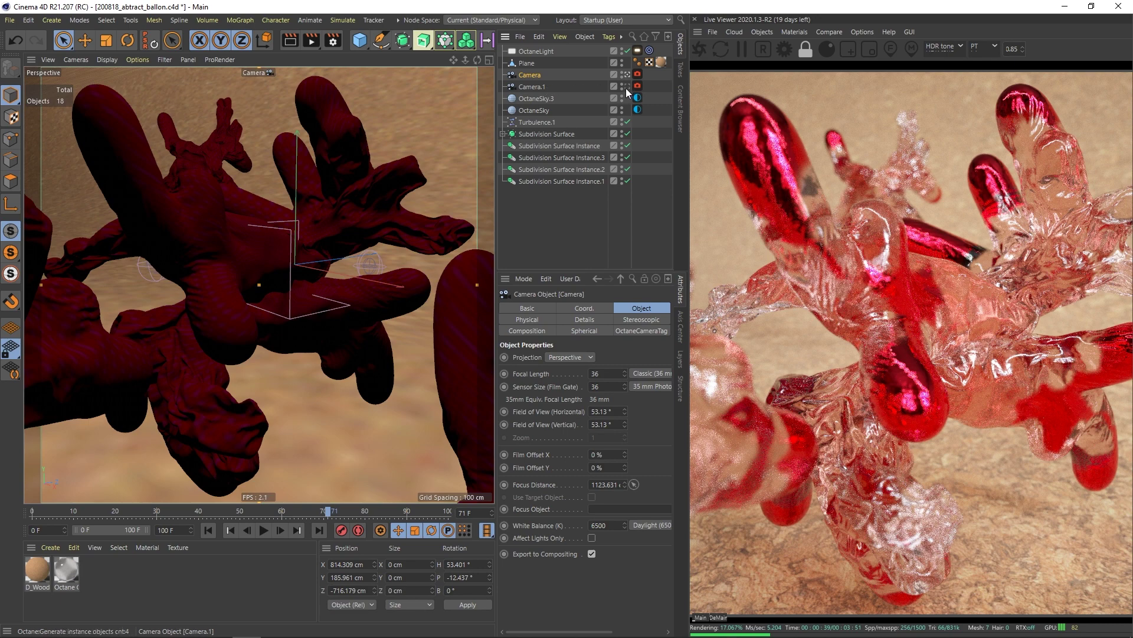
pyautogui.click(627, 88)
pyautogui.click(535, 87)
pyautogui.press('Delete')
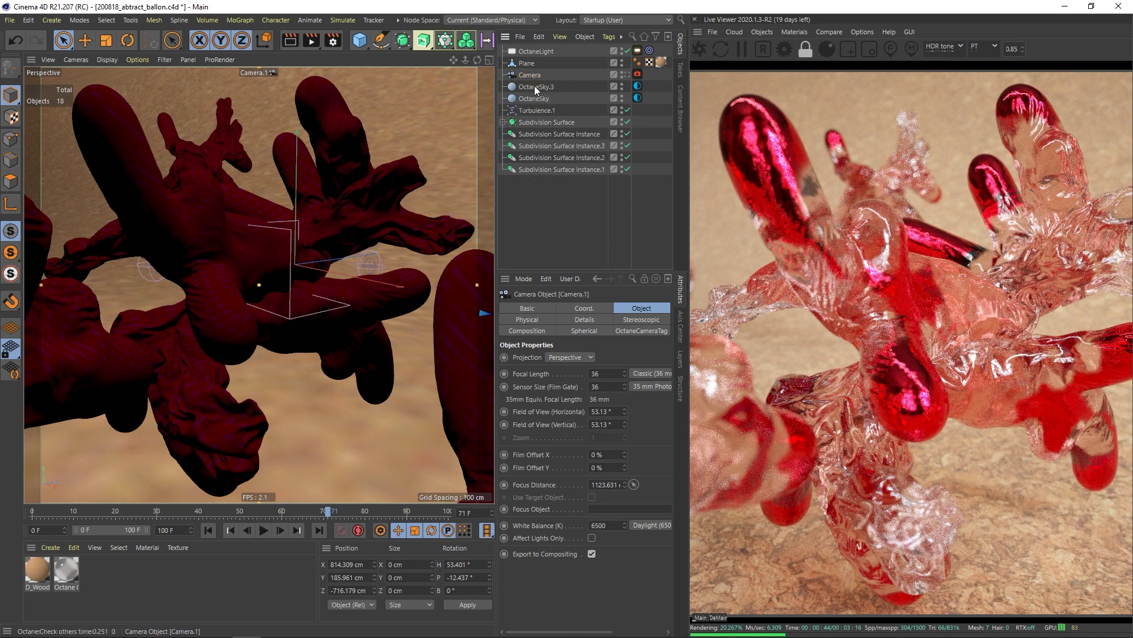
pyautogui.click(628, 75)
# Review OctaneSky.3's environment tag, and set the RotX of OctaneSky's environment texture to about 0.8676.
pyautogui.click(536, 87)
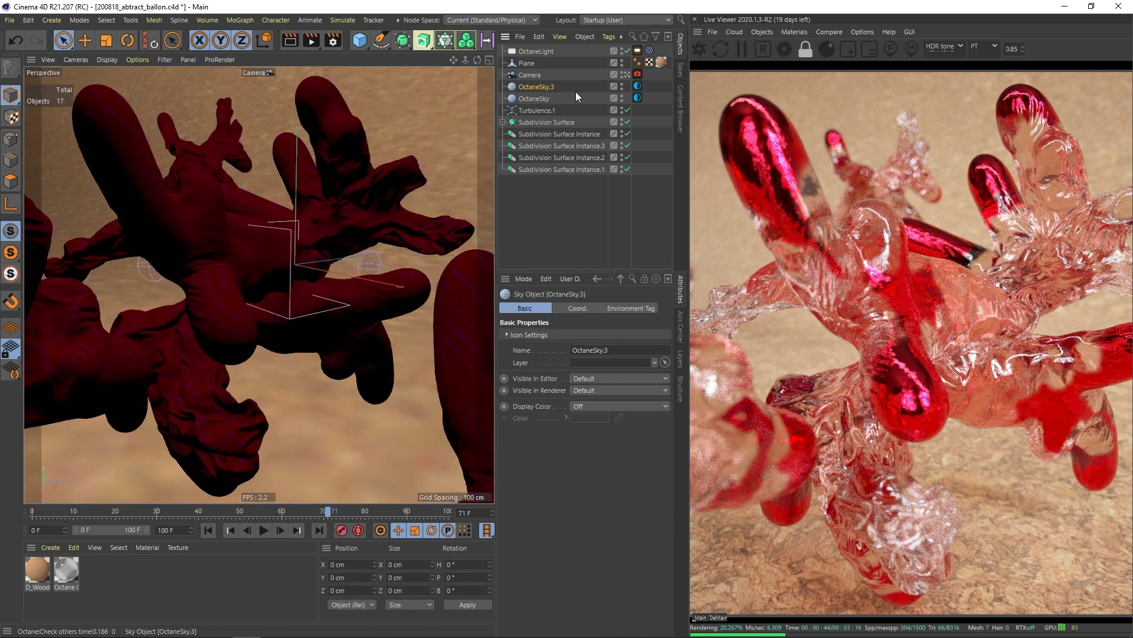
pyautogui.click(638, 86)
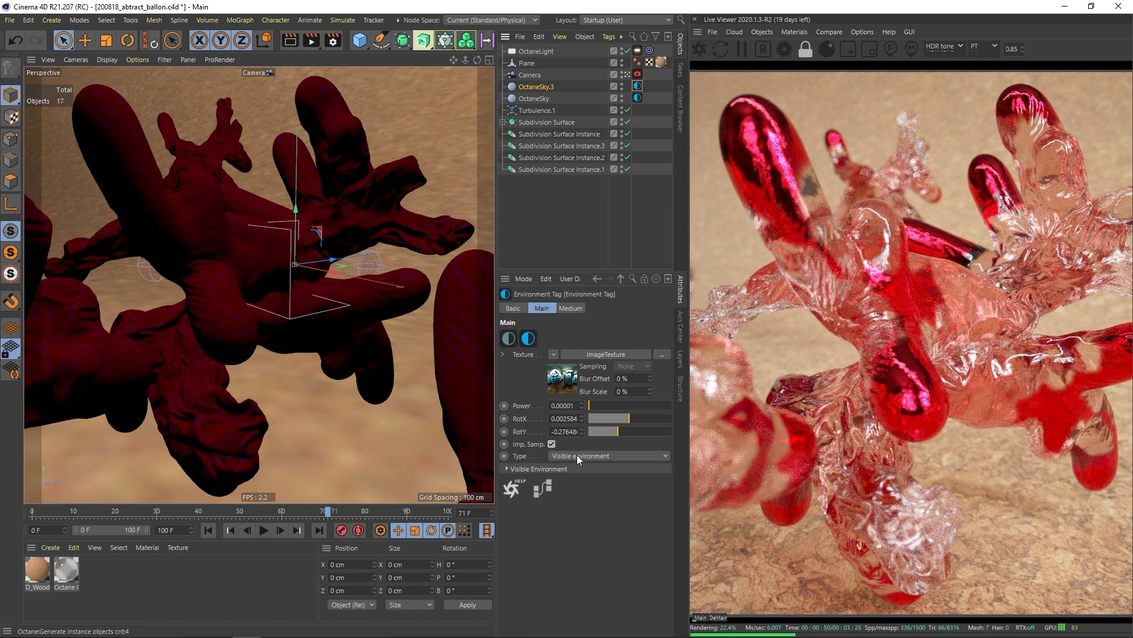
pyautogui.click(637, 97)
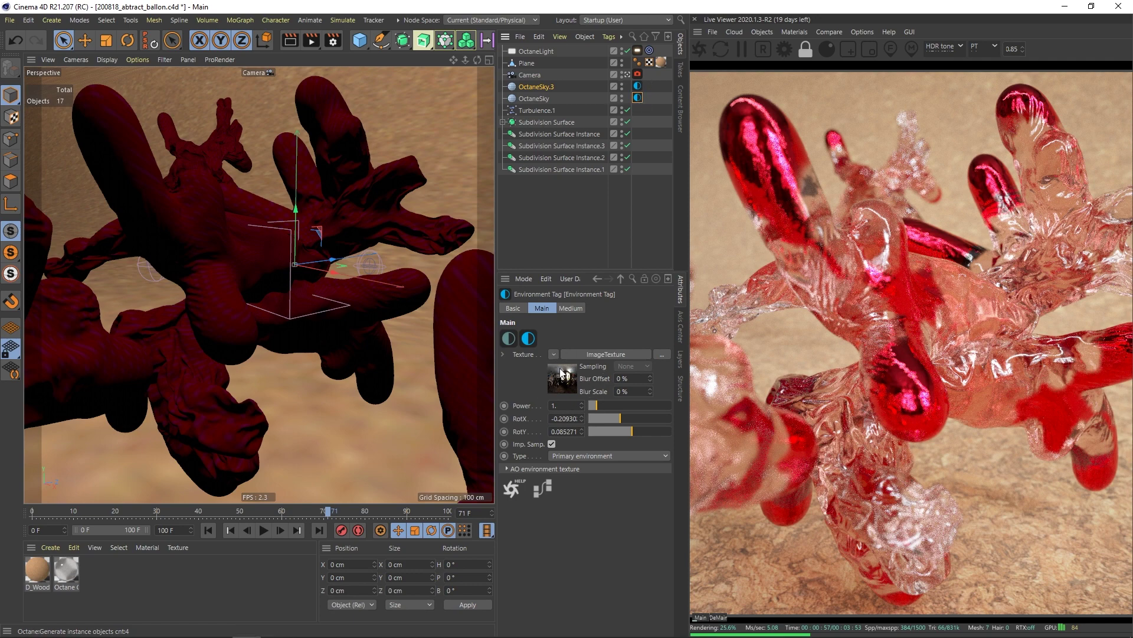
pyautogui.click(546, 99)
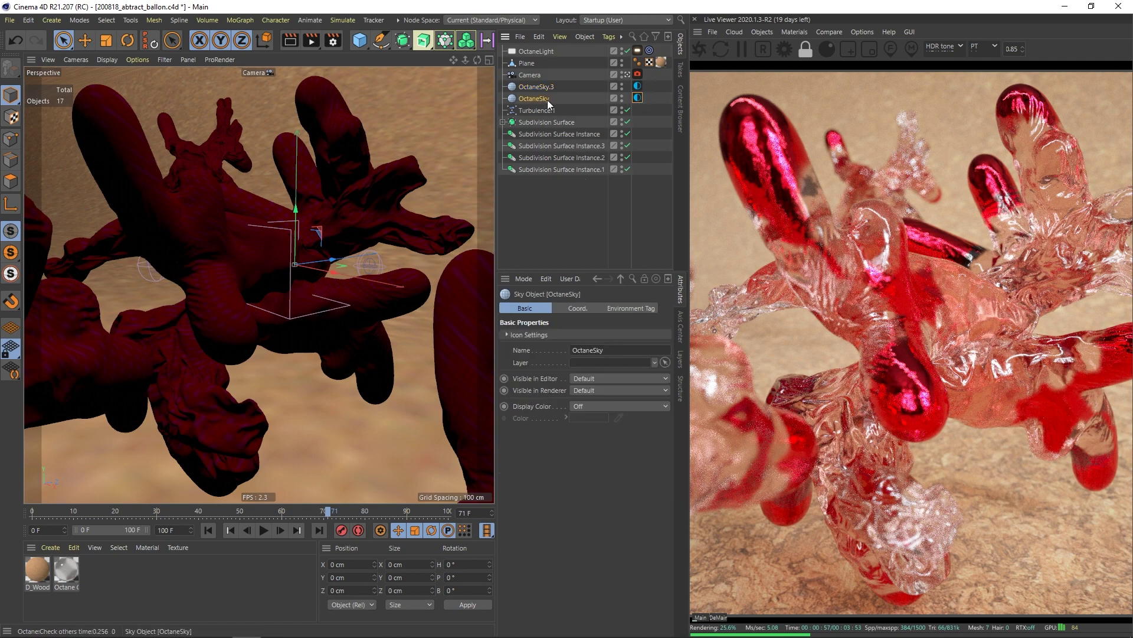
pyautogui.click(639, 98)
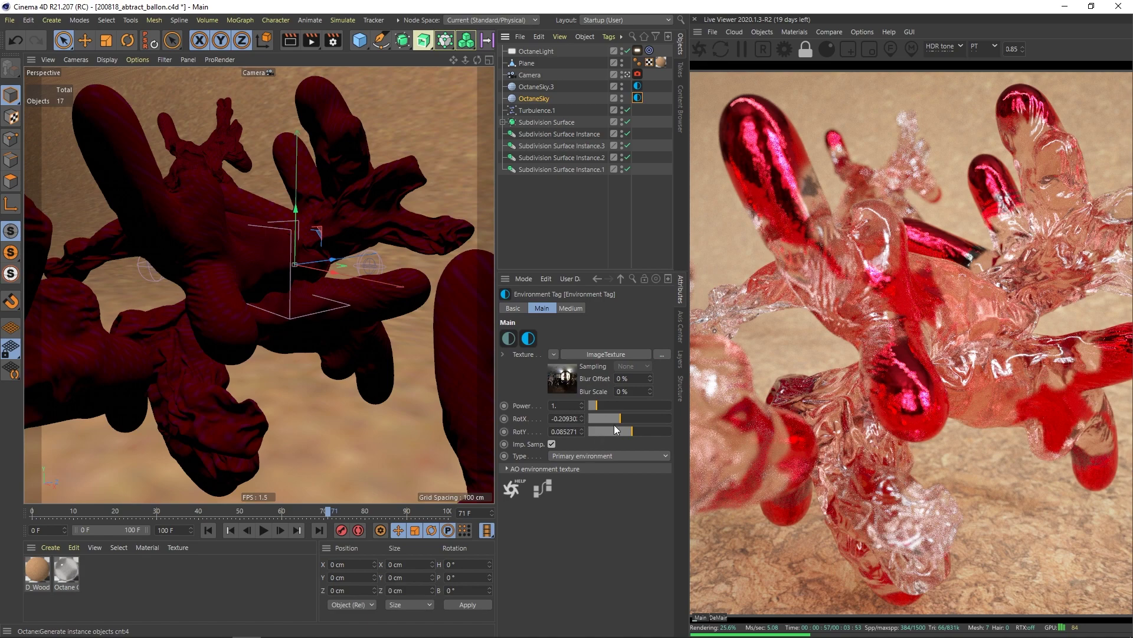
pyautogui.moveTo(609, 419); pyautogui.dragTo(664, 419)
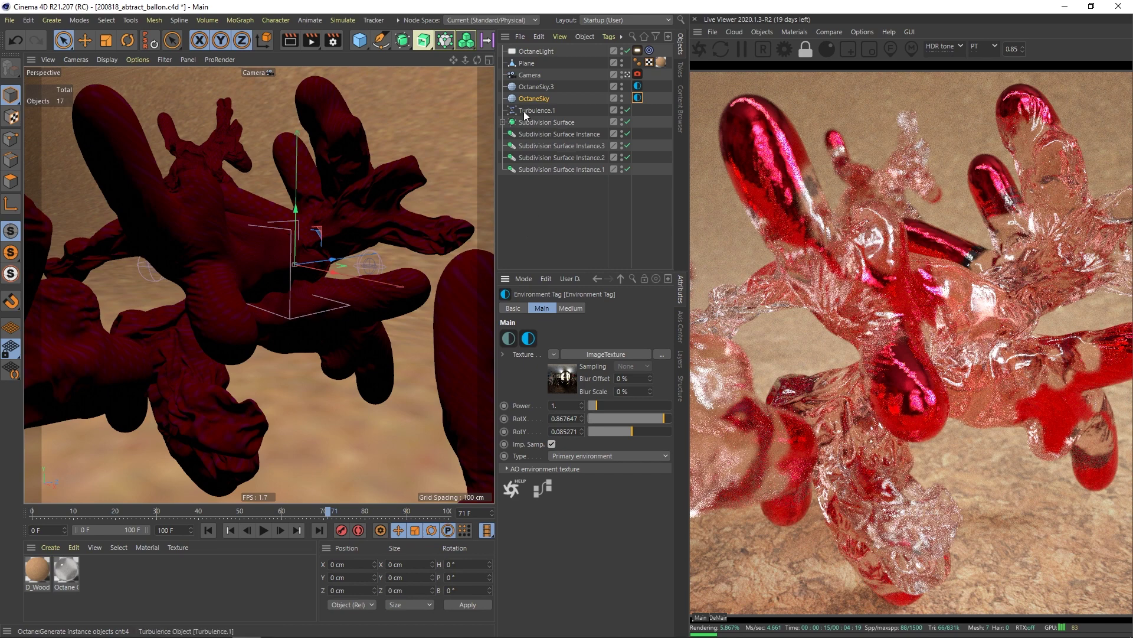
# Expand the Subdivision Surface hierarchy, select xpOVDBMesher, and temporarily hide the Subdivision Surface instances to examine the original mesh.
pyautogui.click(503, 122)
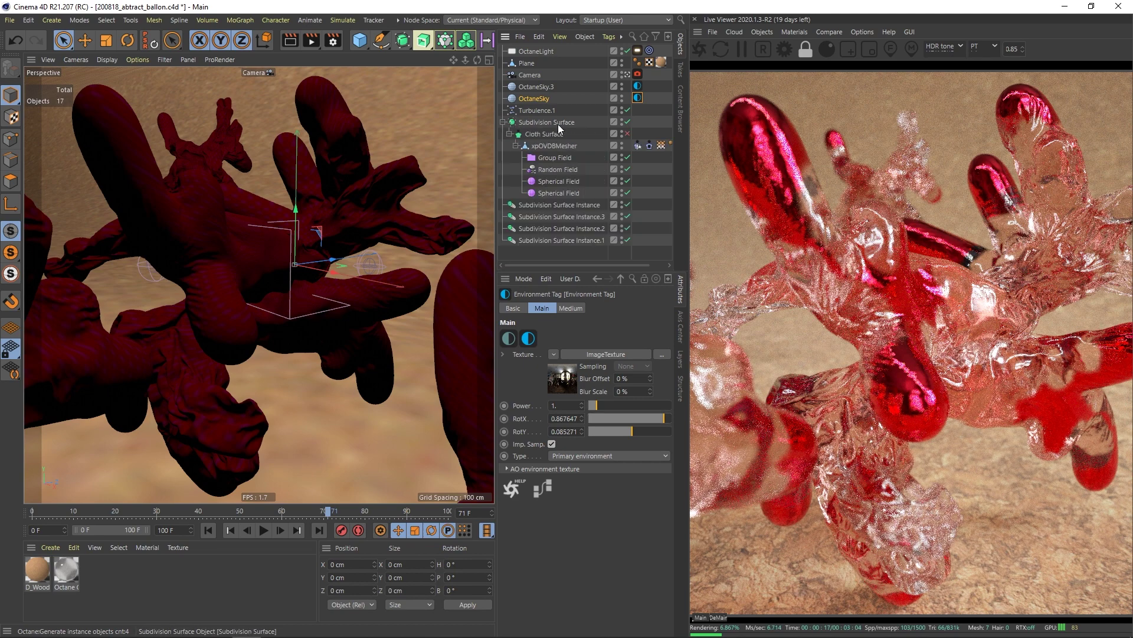
pyautogui.click(503, 122)
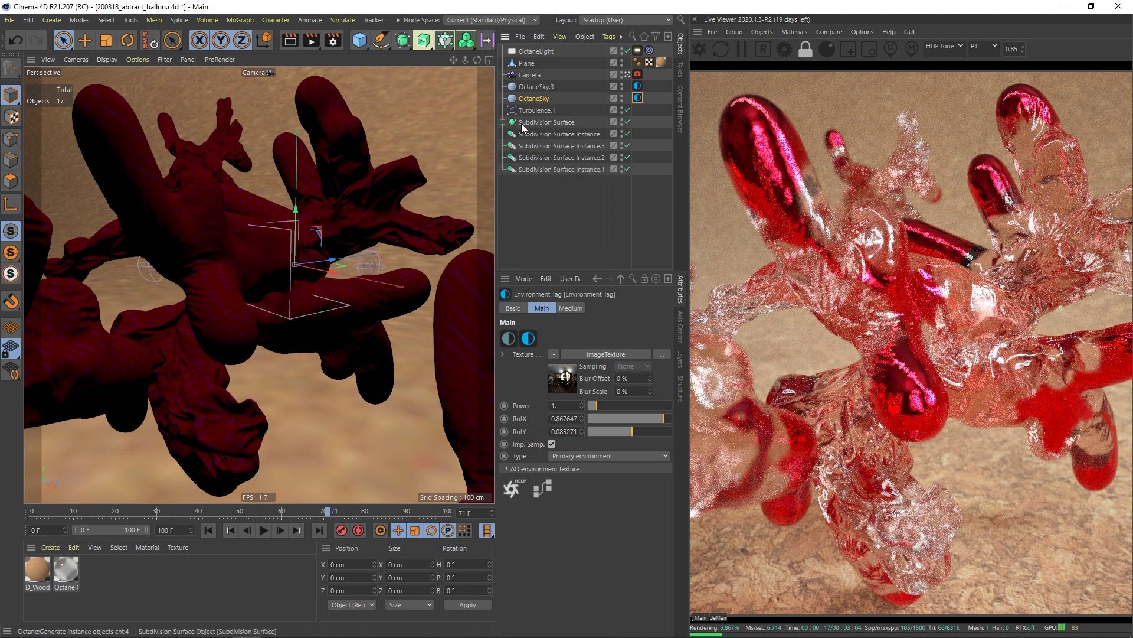
pyautogui.click(503, 122)
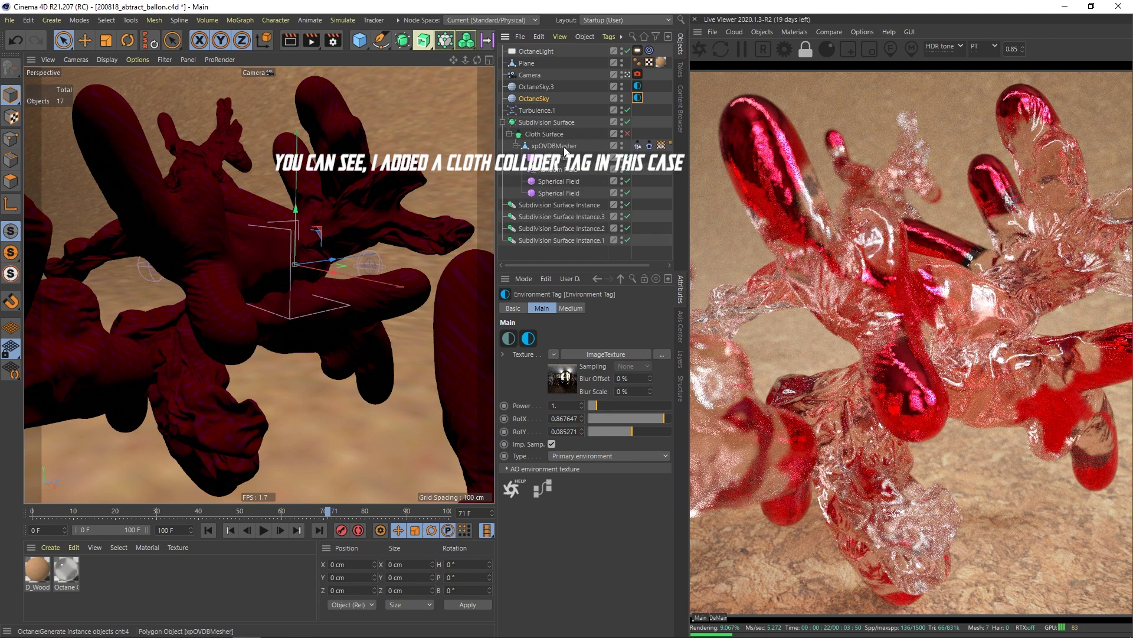
pyautogui.click(555, 146)
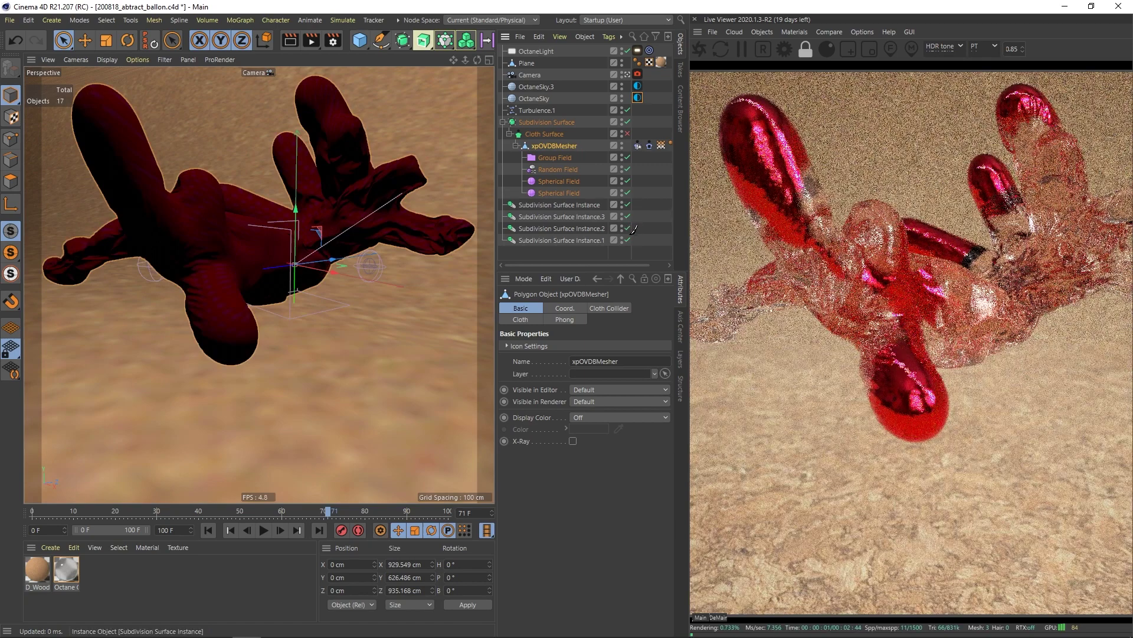
pyautogui.moveTo(632, 234); pyautogui.dragTo(630, 235)
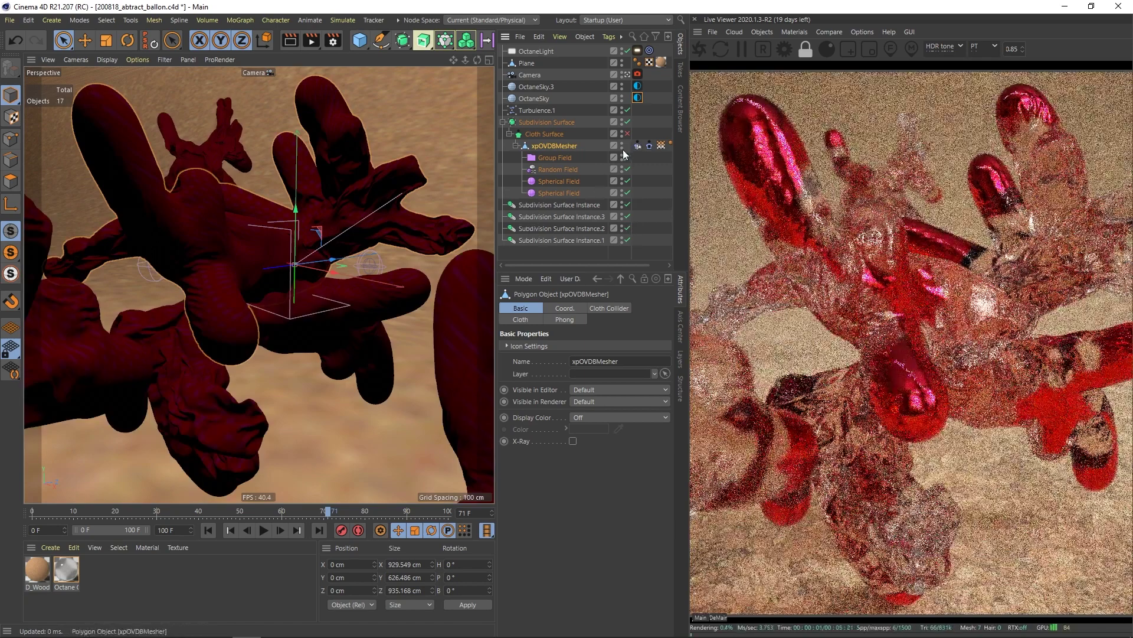
# Inspect xpOVDBMesher's material tag and open the Octane Composite1 material in the Octane Node Editor.
pyautogui.moveTo(497, 178); pyautogui.dragTo(470, 171)
pyautogui.click(659, 144)
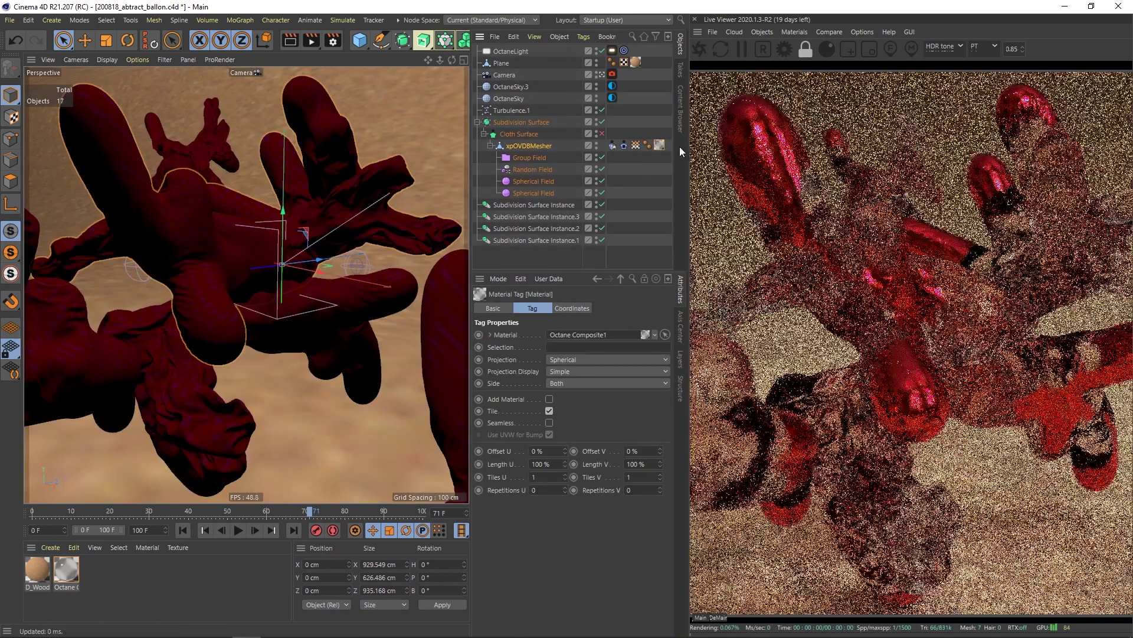
pyautogui.doubleClick(66, 570)
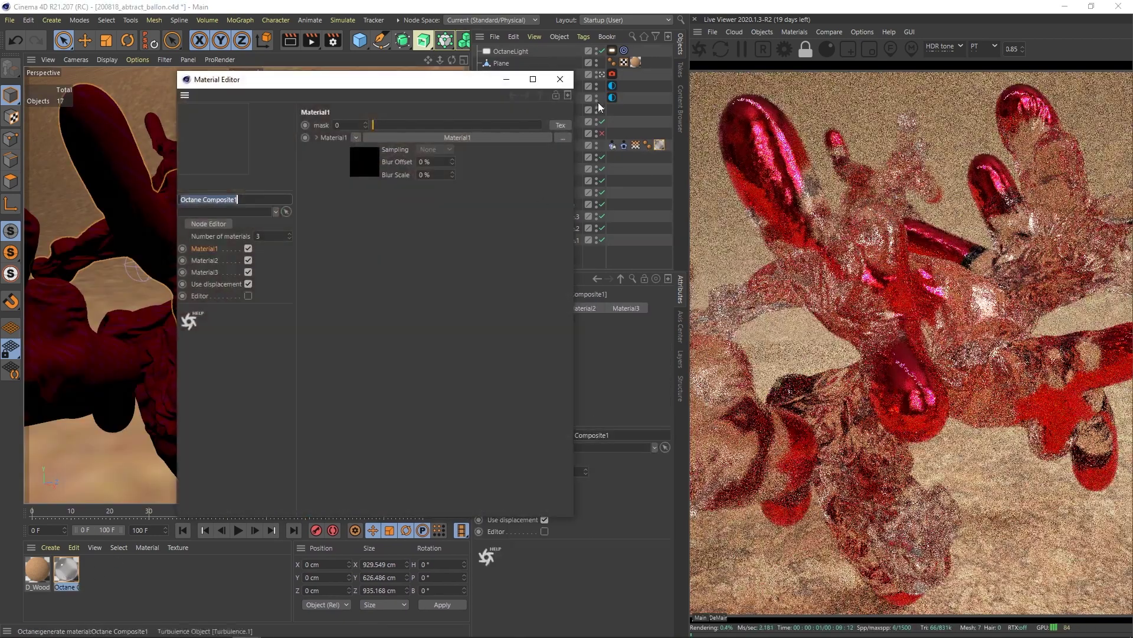
pyautogui.click(207, 223)
pyautogui.click(559, 79)
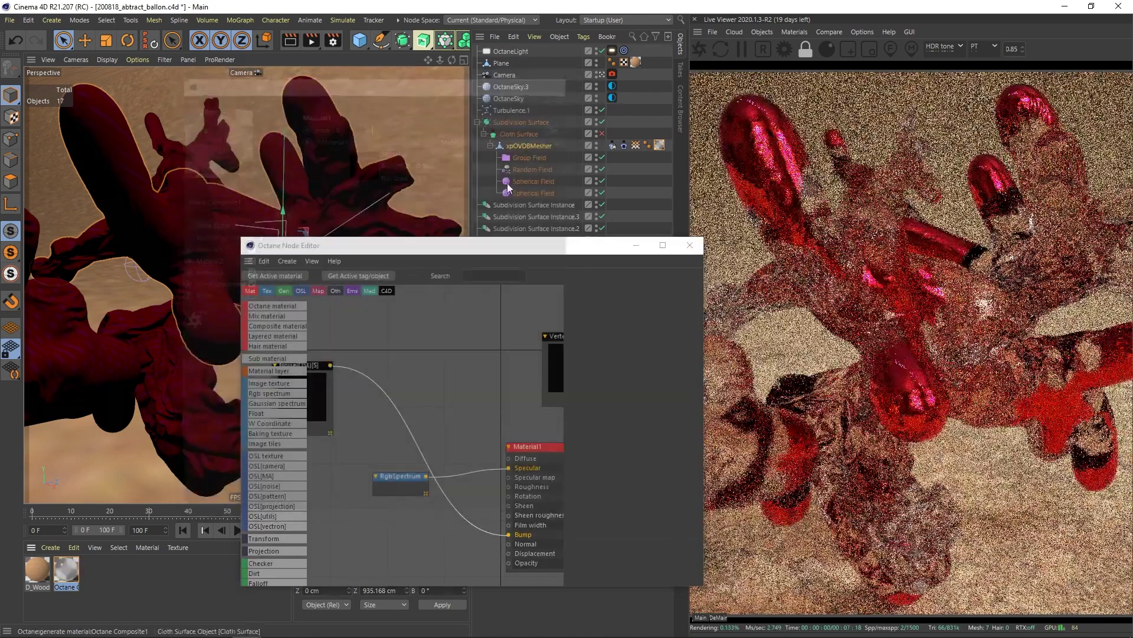
# Reposition and enlarge the Octane Node Editor to examine how the vertex map blends Material1 and Material2.
pyautogui.moveTo(378, 245); pyautogui.dragTo(281, 58)
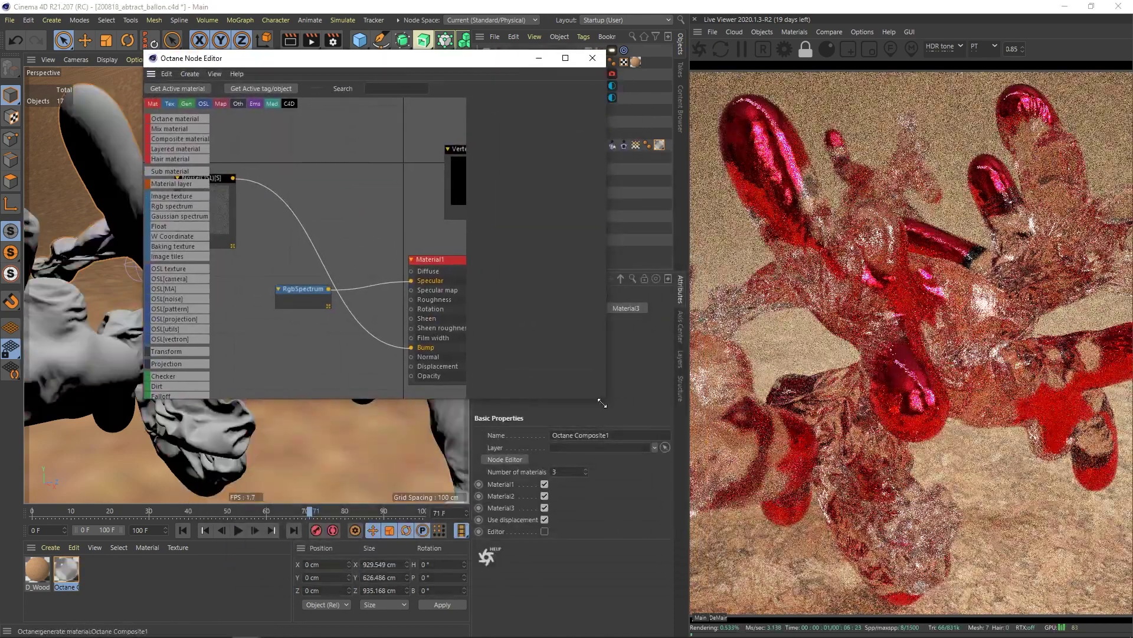
pyautogui.moveTo(606, 398); pyautogui.dragTo(778, 570)
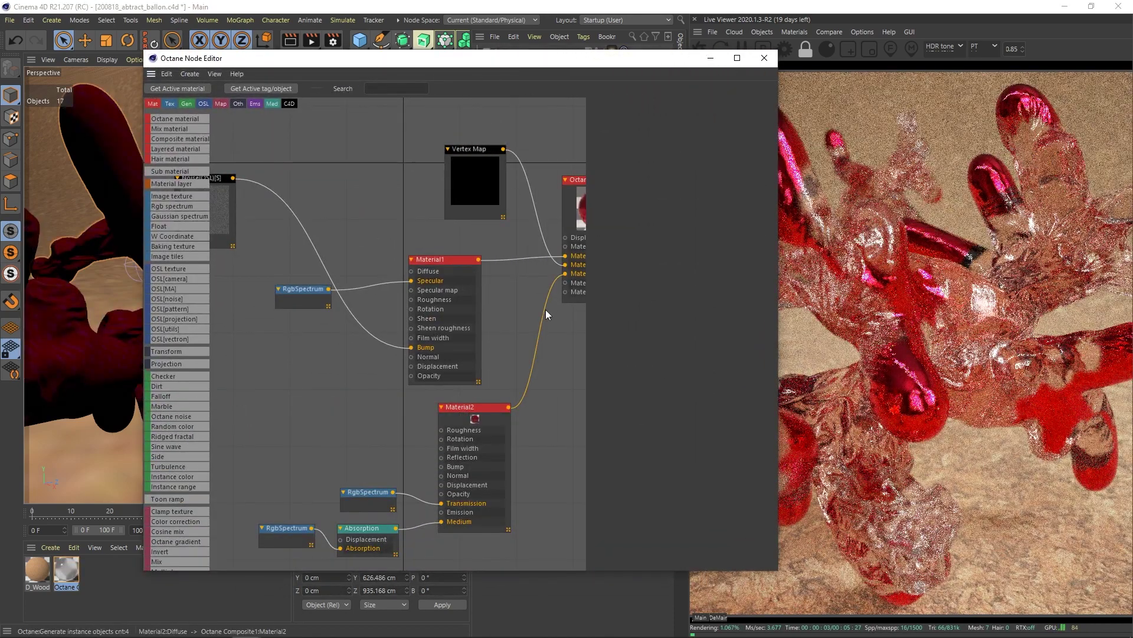
pyautogui.scroll(-5, 514, 312)
pyautogui.scroll(3, 489, 302)
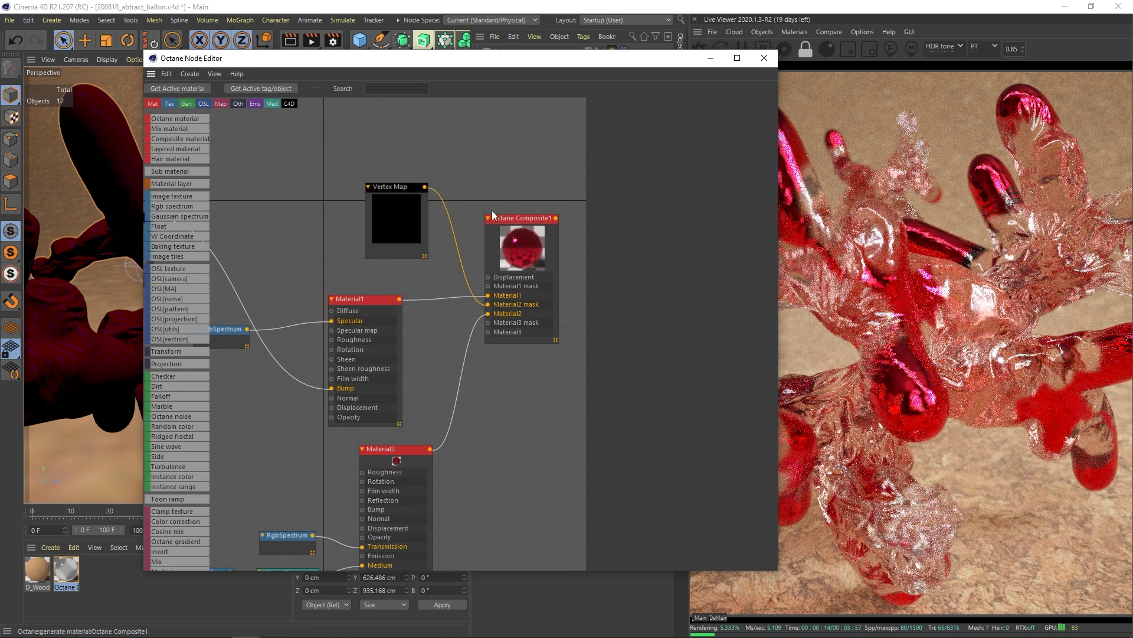
pyautogui.moveTo(172, 128); pyautogui.dragTo(313, 139)
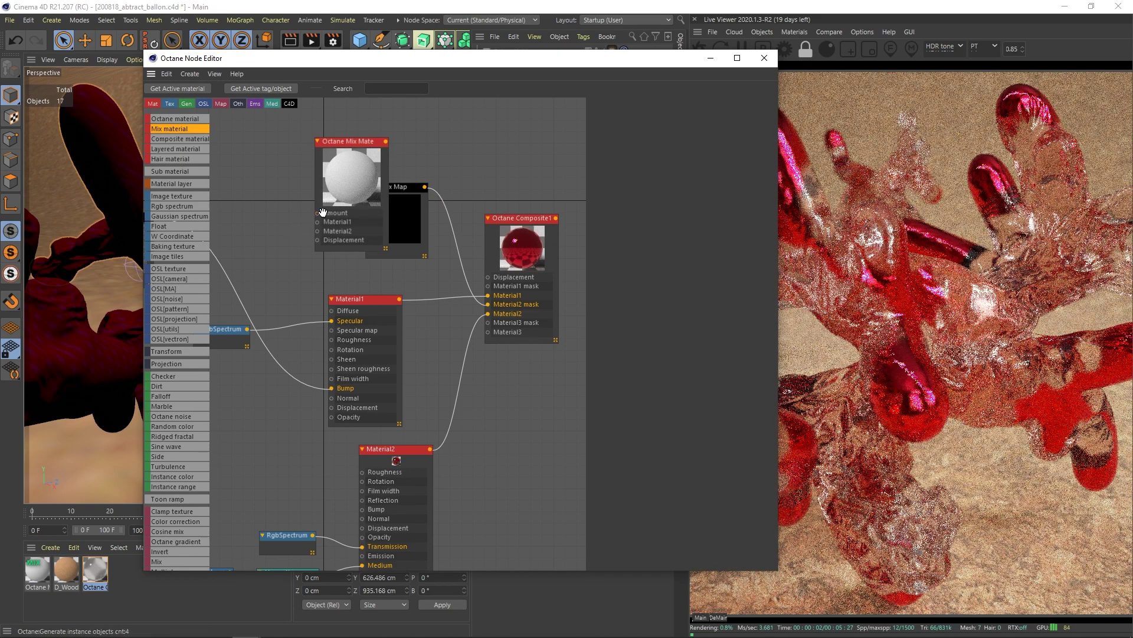
pyautogui.click(363, 156)
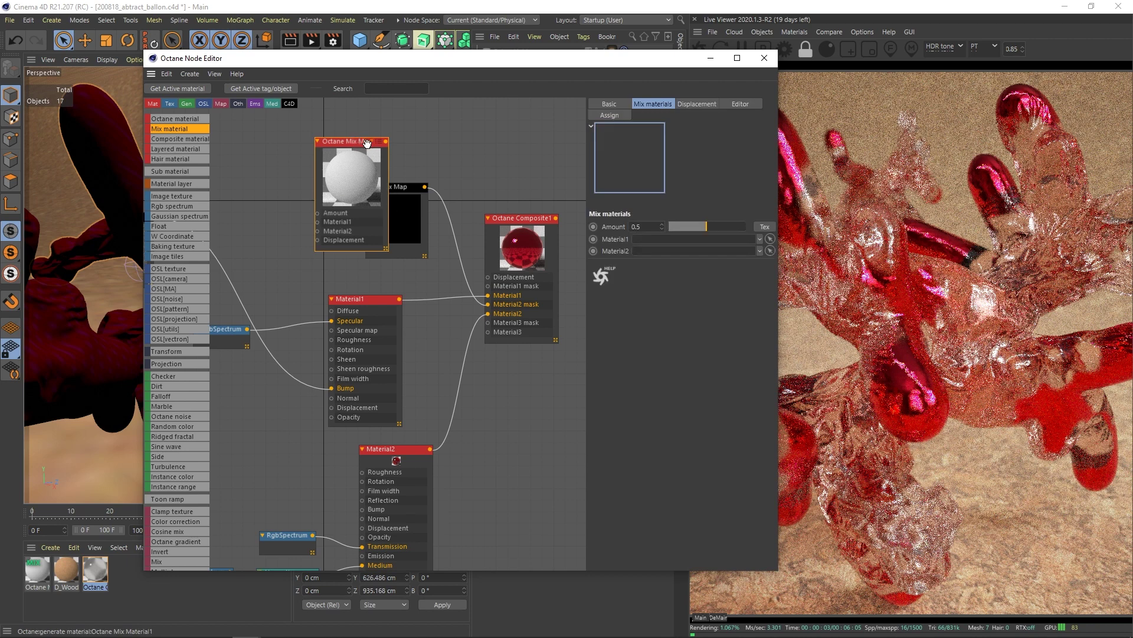
pyautogui.press('Delete')
# Inspect the Vertex Map node driving the Material2 mask, compare it with the render, and close the Octane Node Editor.
pyautogui.click(396, 188)
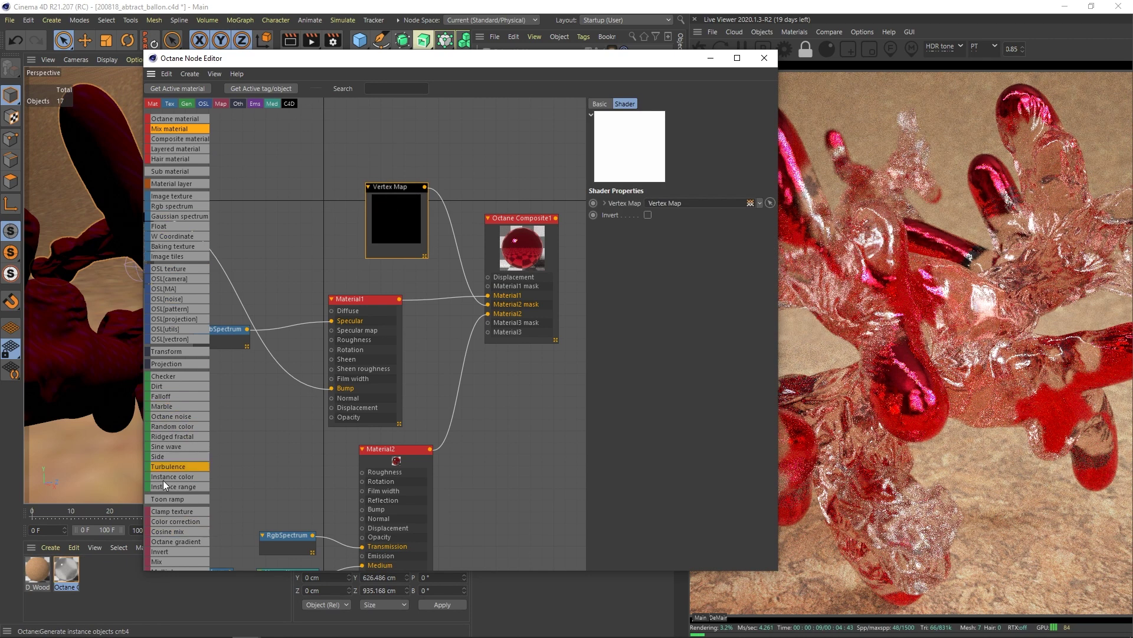
pyautogui.moveTo(495, 59); pyautogui.dragTo(523, 218)
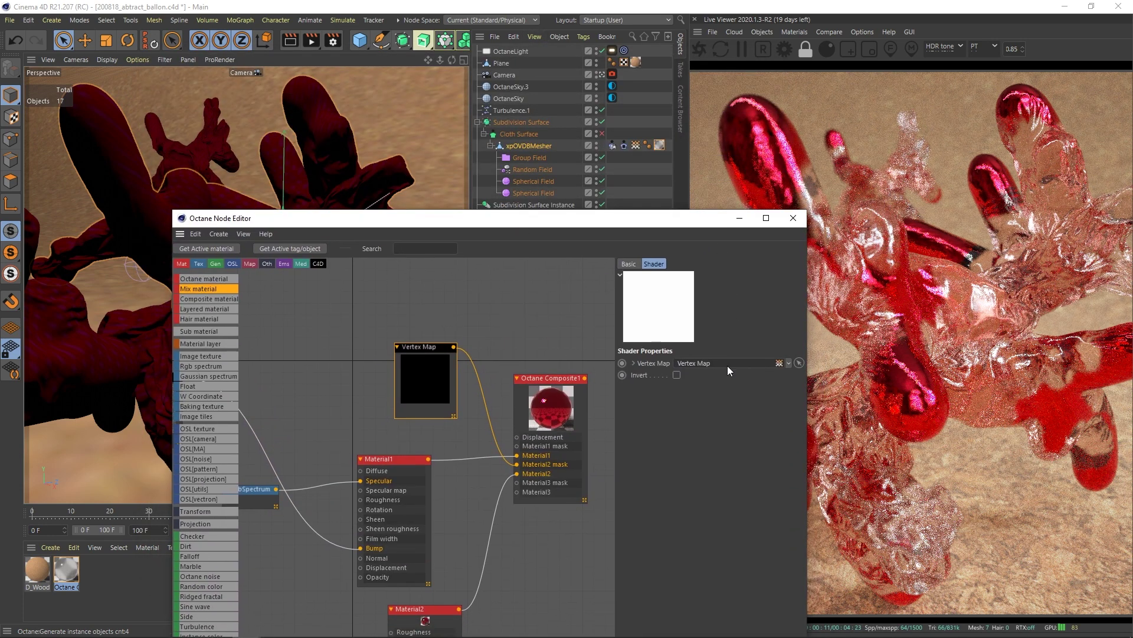
pyautogui.moveTo(590, 219); pyautogui.dragTo(517, 79)
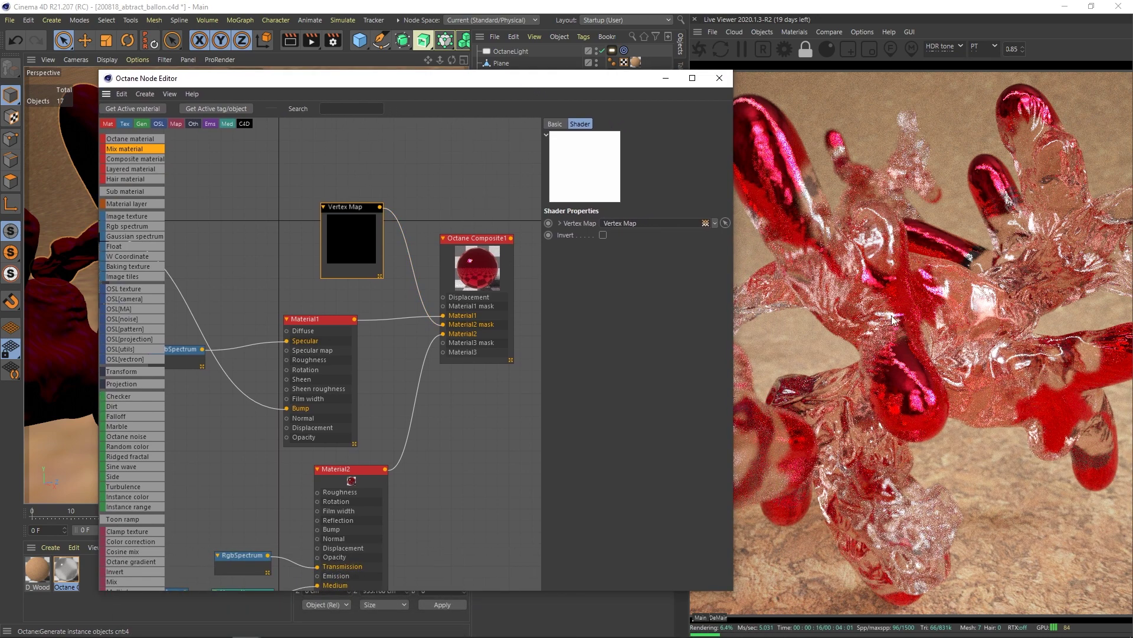
pyautogui.moveTo(527, 71); pyautogui.dragTo(489, 168)
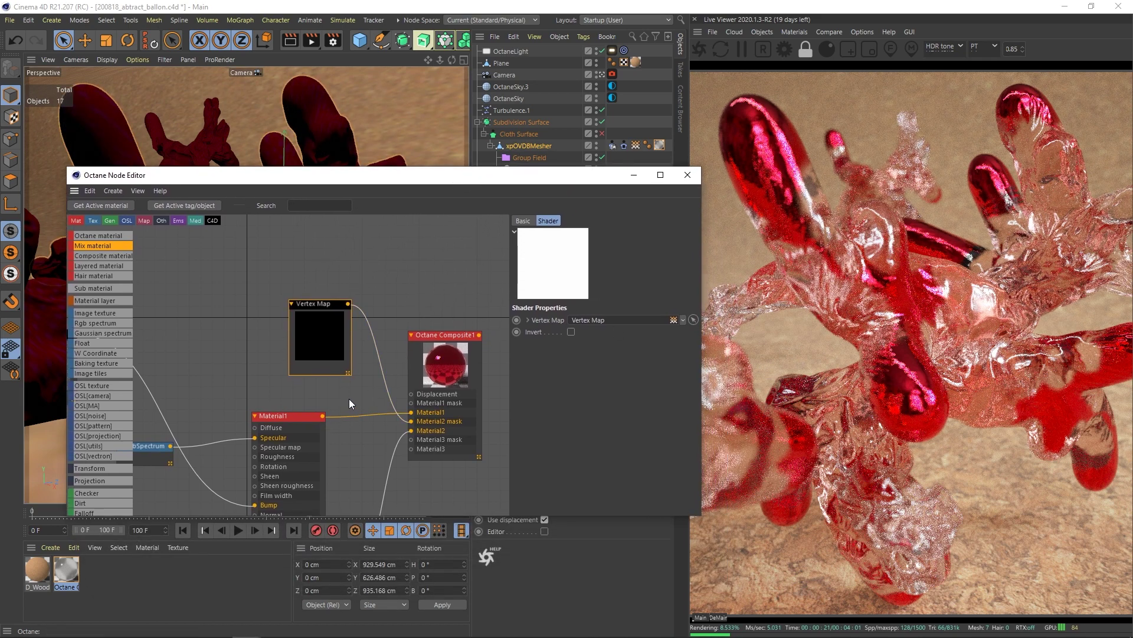
pyautogui.moveTo(348, 398); pyautogui.dragTo(353, 316, button='middle')
pyautogui.scroll(-1, 354, 317)
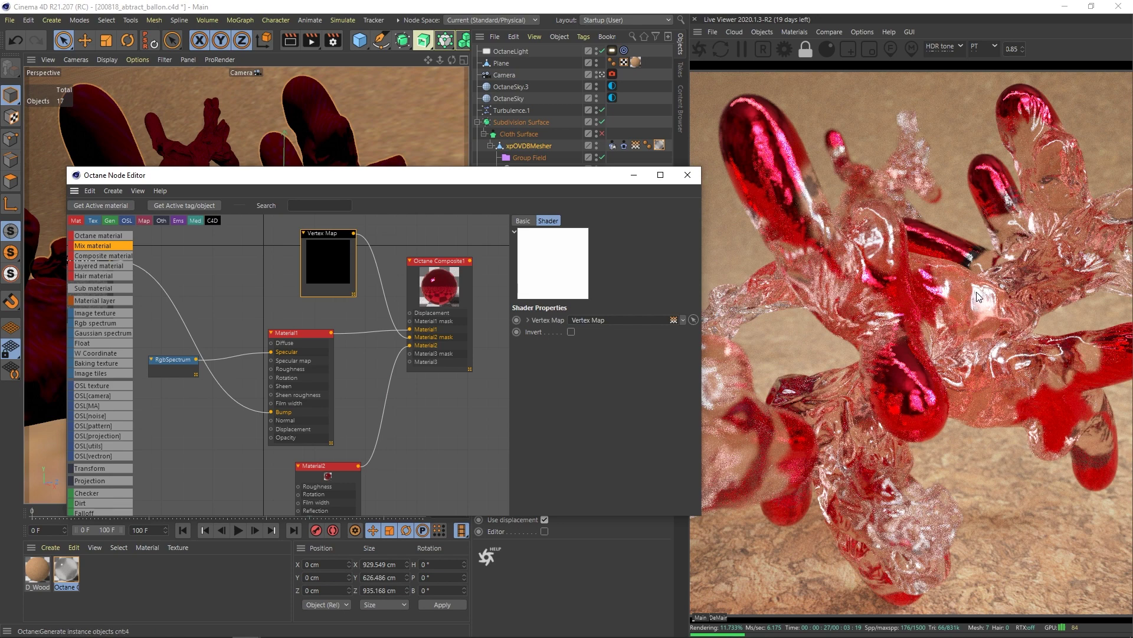
pyautogui.moveTo(461, 175); pyautogui.dragTo(442, 159)
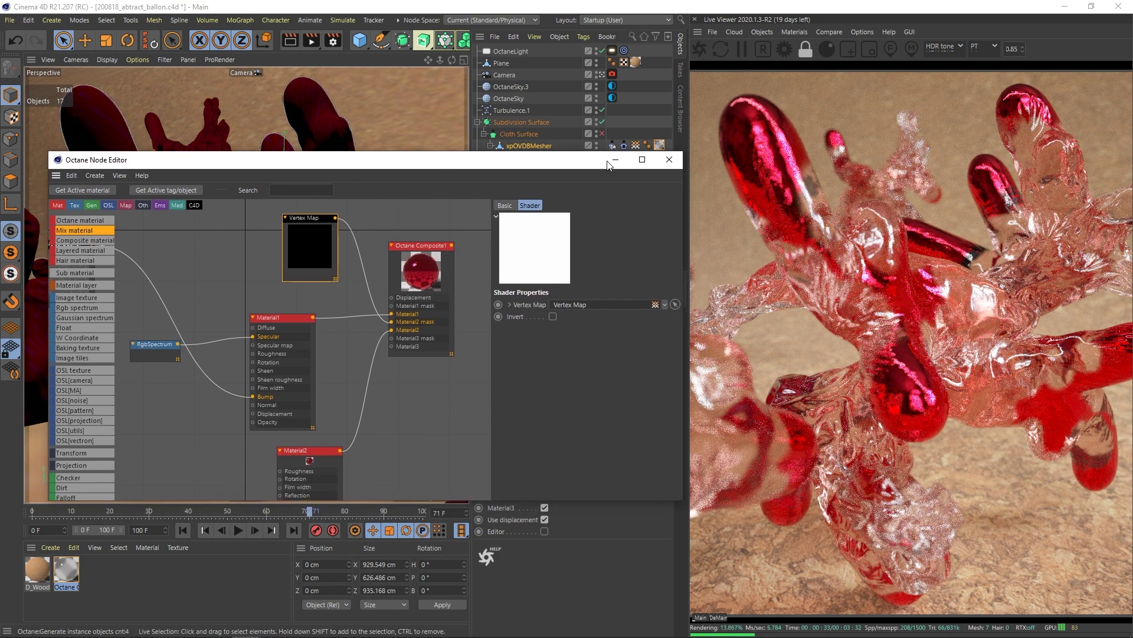
pyautogui.click(670, 161)
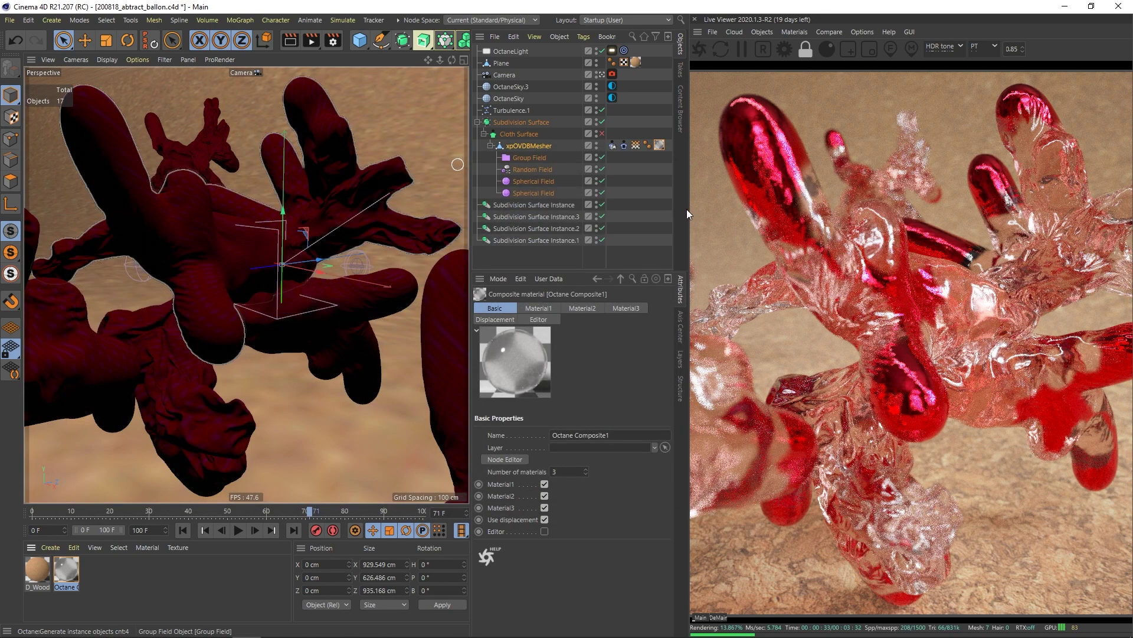
# Widen the Live Viewer, and open the yellow Octane Composite1 material in the Octane Node Editor, closing the Material Editor.
pyautogui.moveTo(472, 198); pyautogui.dragTo(425, 192)
pyautogui.moveTo(688, 195); pyautogui.dragTo(624, 196)
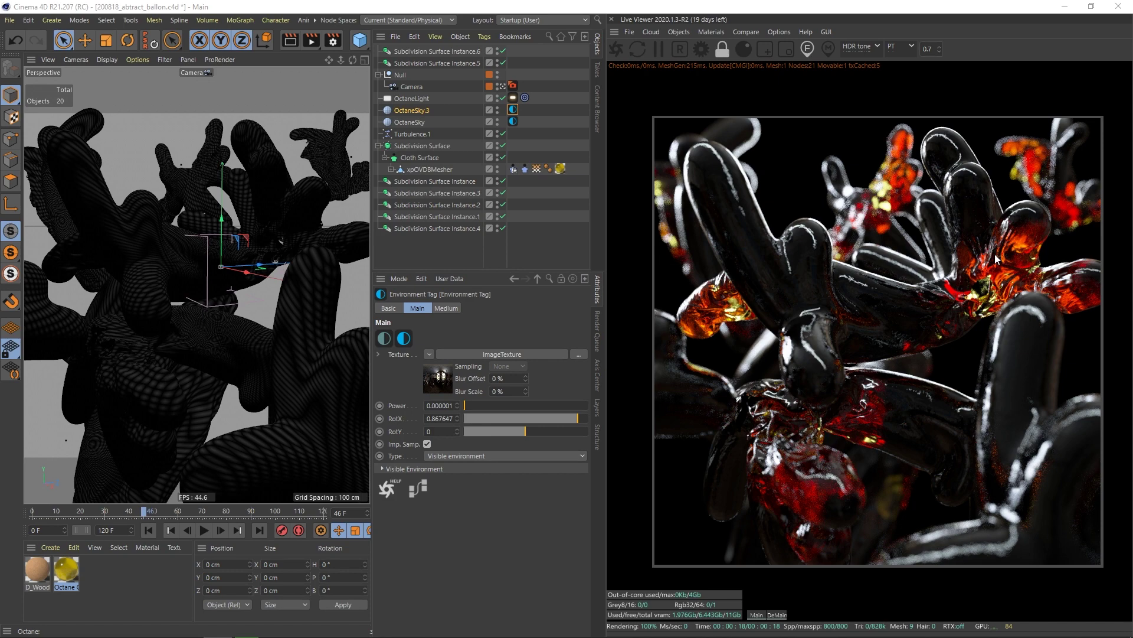
pyautogui.doubleClick(66, 570)
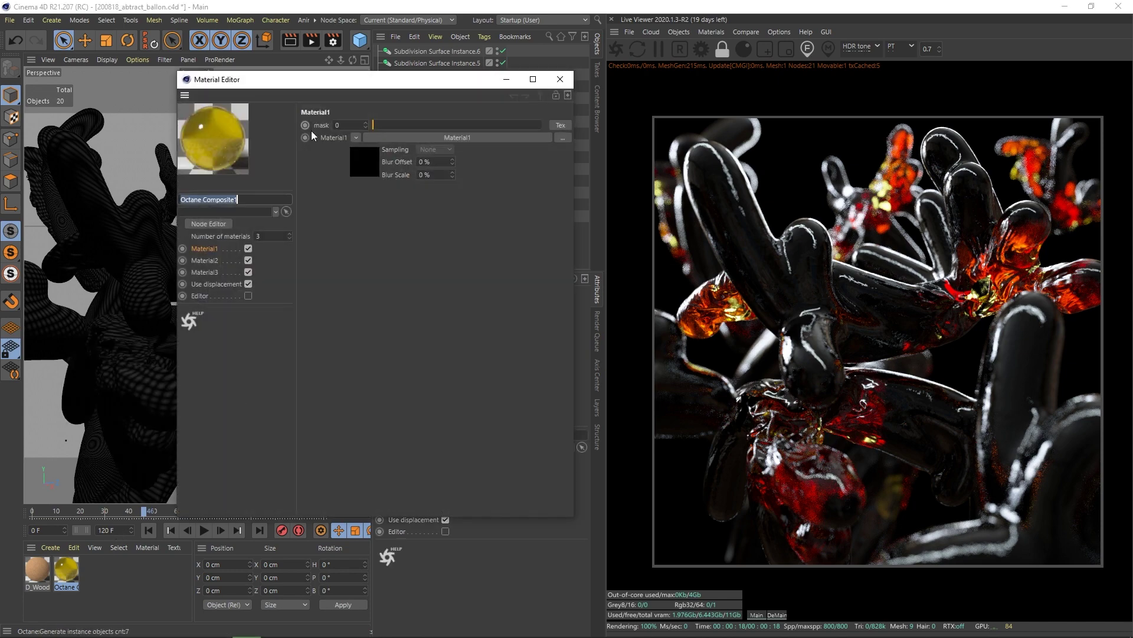
pyautogui.click(213, 223)
pyautogui.click(470, 85)
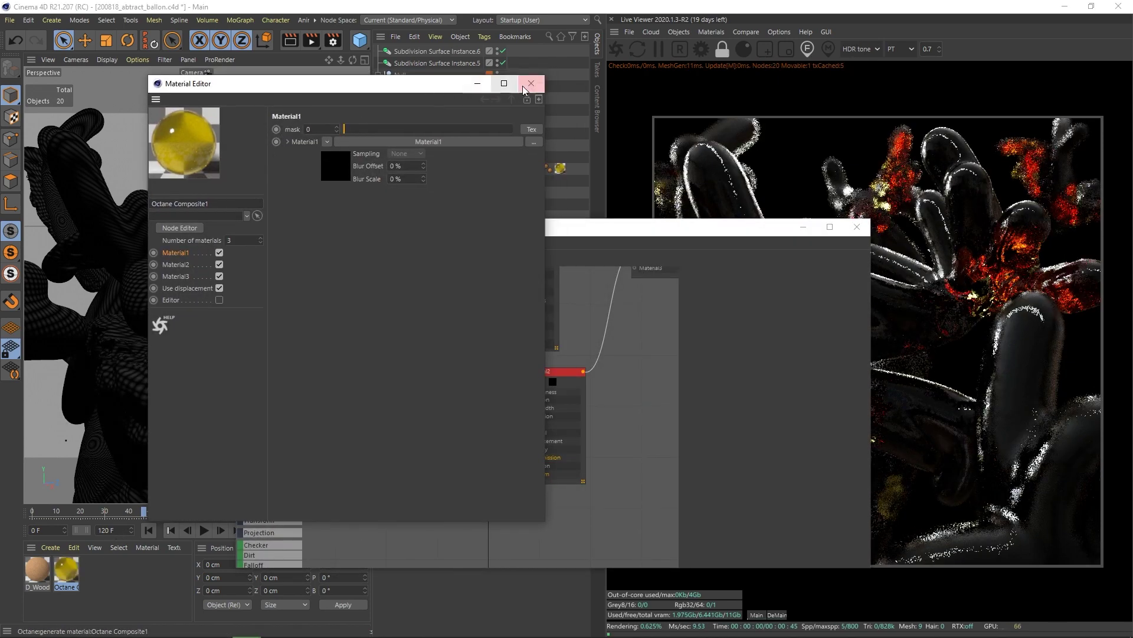
pyautogui.click(524, 83)
# Reposition the Octane Node Editor beside the render and examine how the Vertex Map, Material1 and Material2 feed the composite.
pyautogui.moveTo(571, 233); pyautogui.dragTo(760, 413)
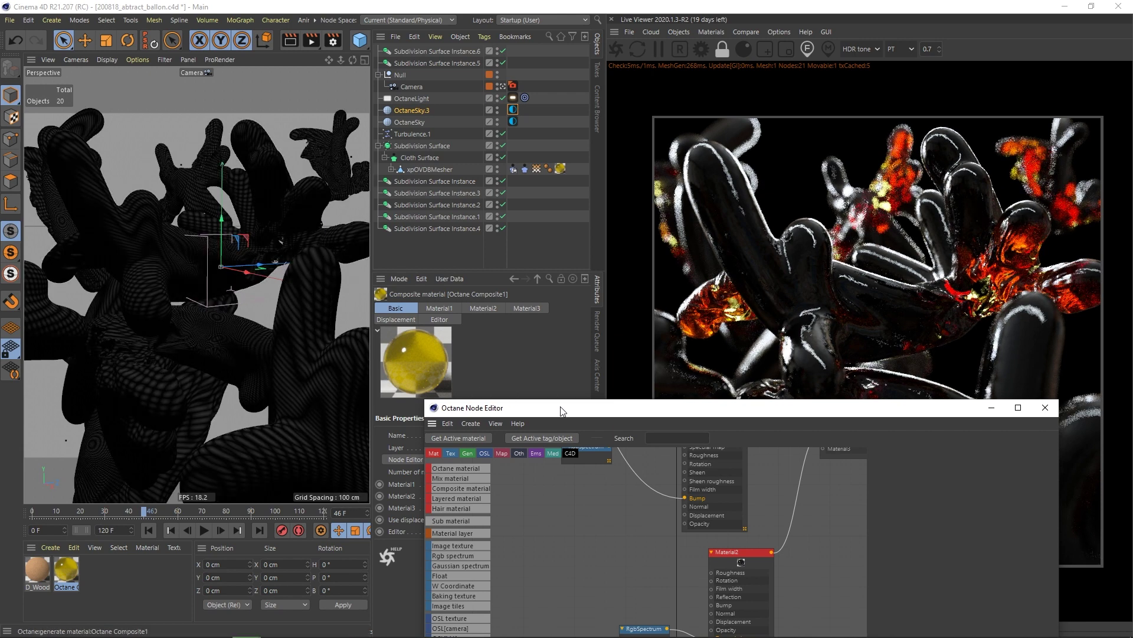
pyautogui.moveTo(561, 407); pyautogui.dragTo(403, 233)
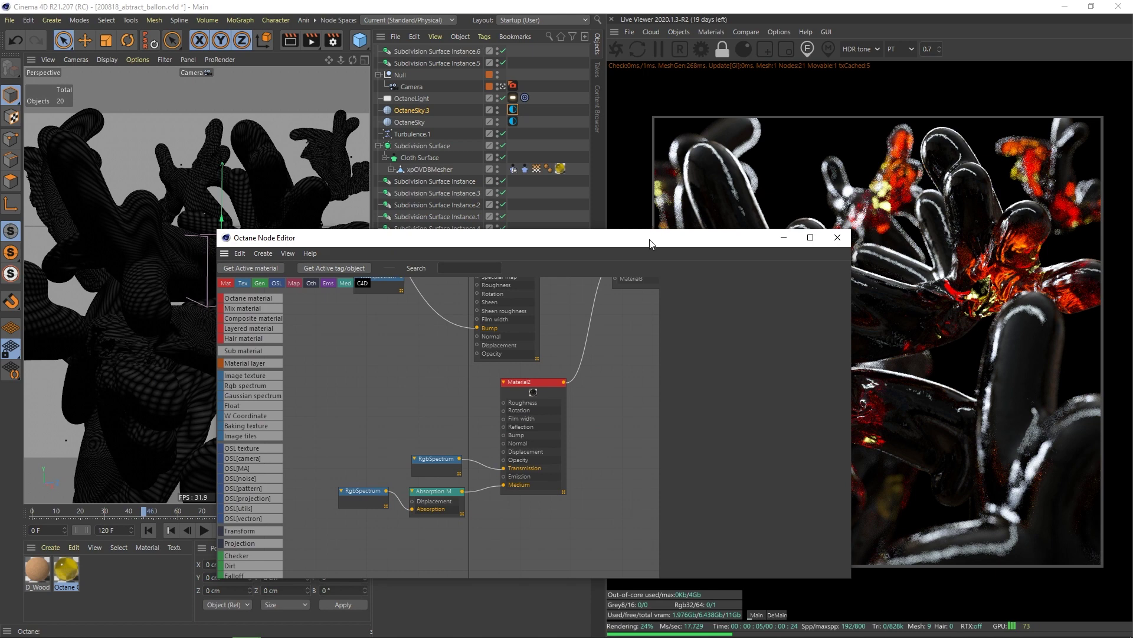
pyautogui.moveTo(649, 240); pyautogui.dragTo(672, 248)
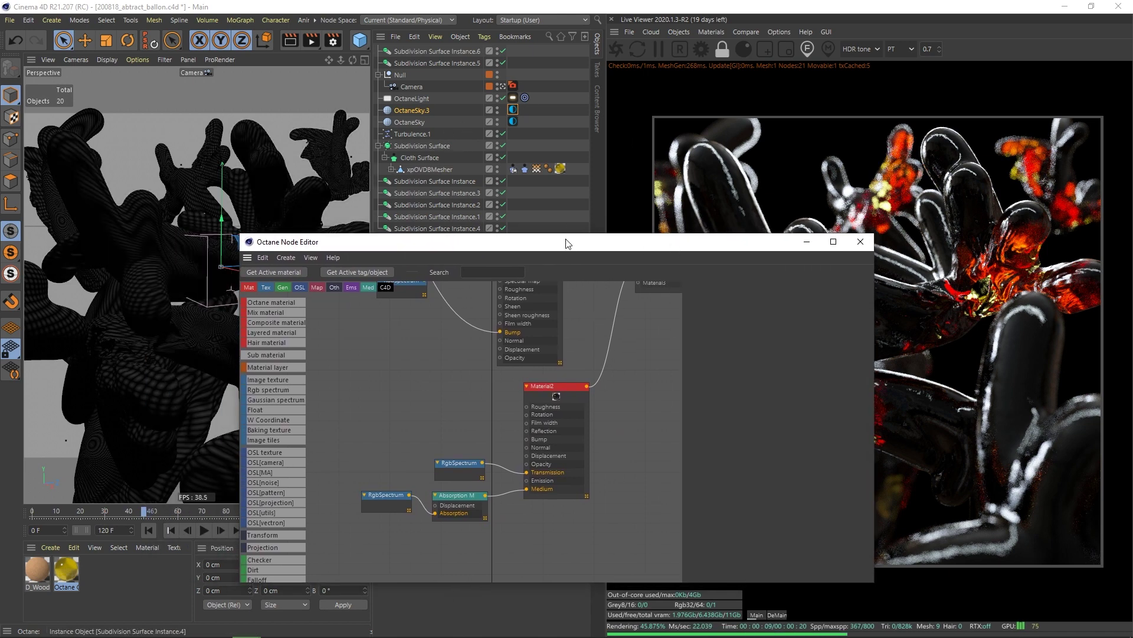
pyautogui.moveTo(568, 243); pyautogui.dragTo(542, 218)
pyautogui.moveTo(559, 281); pyautogui.dragTo(535, 318, button='middle')
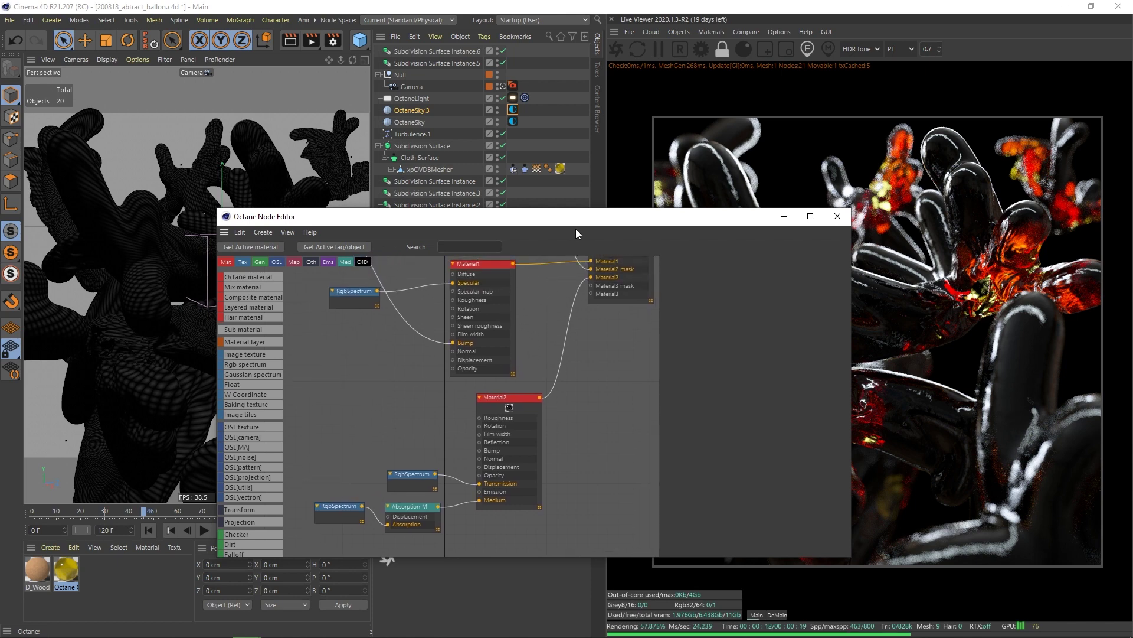
pyautogui.moveTo(577, 231); pyautogui.dragTo(433, 181)
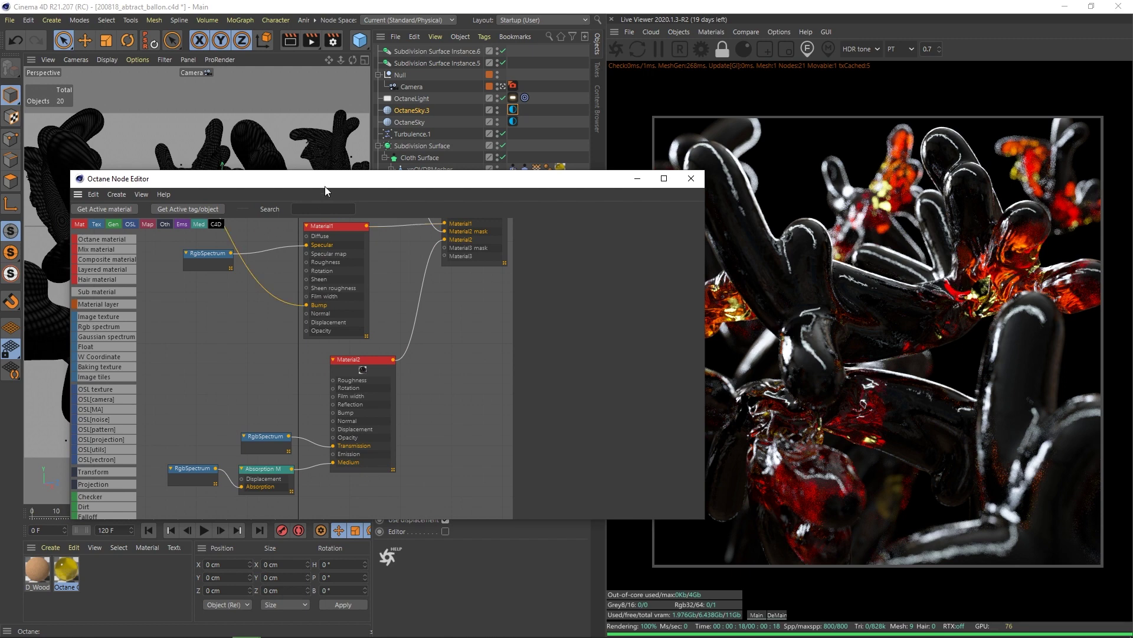
pyautogui.moveTo(324, 186); pyautogui.dragTo(362, 182)
pyautogui.moveTo(434, 261); pyautogui.dragTo(406, 370, button='middle')
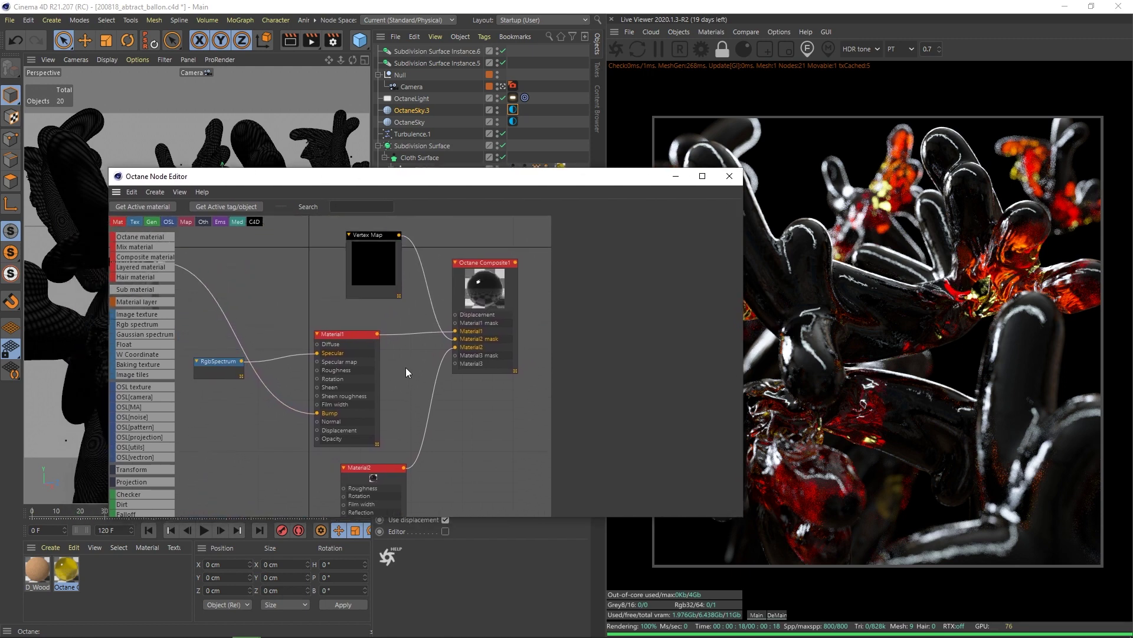
pyautogui.scroll(-3, 406, 317)
pyautogui.moveTo(344, 315); pyautogui.dragTo(342, 301, button='middle')
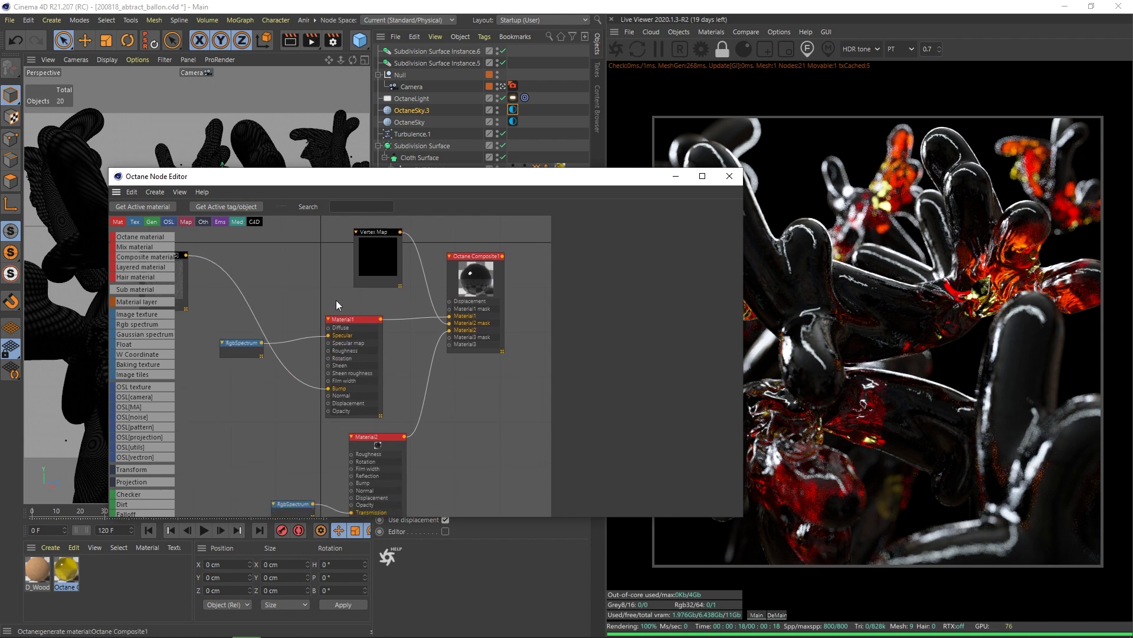
pyautogui.scroll(1, 335, 300)
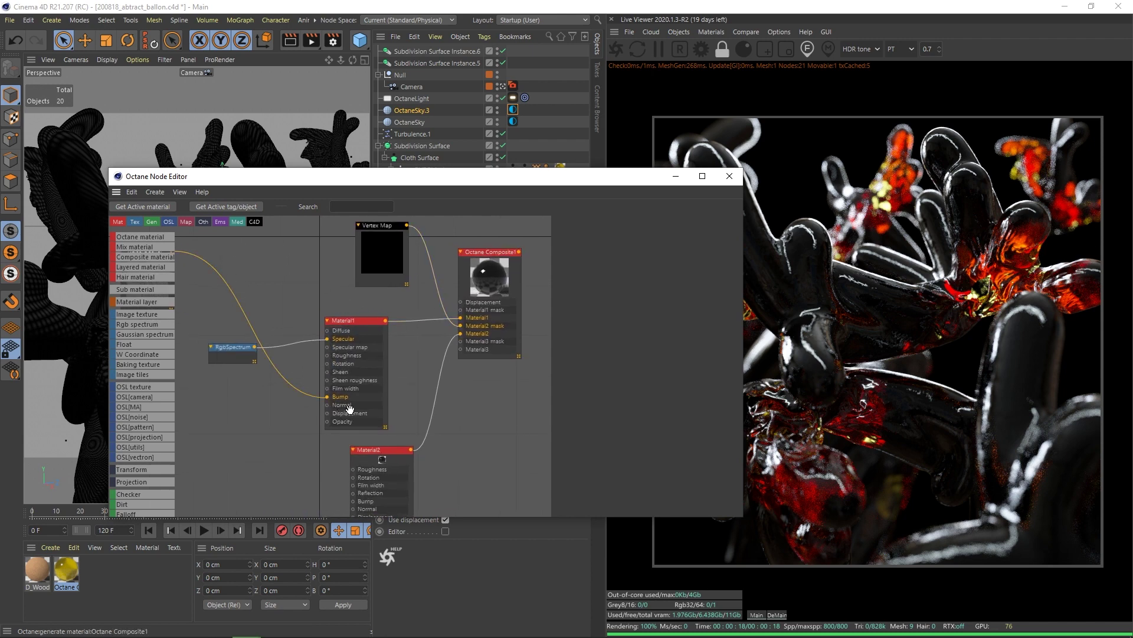
# Inspect the Octane Composite1 and Vertex Map nodes, spacing them apart, and review Material1's basic properties.
pyautogui.moveTo(485, 254); pyautogui.dragTo(484, 263)
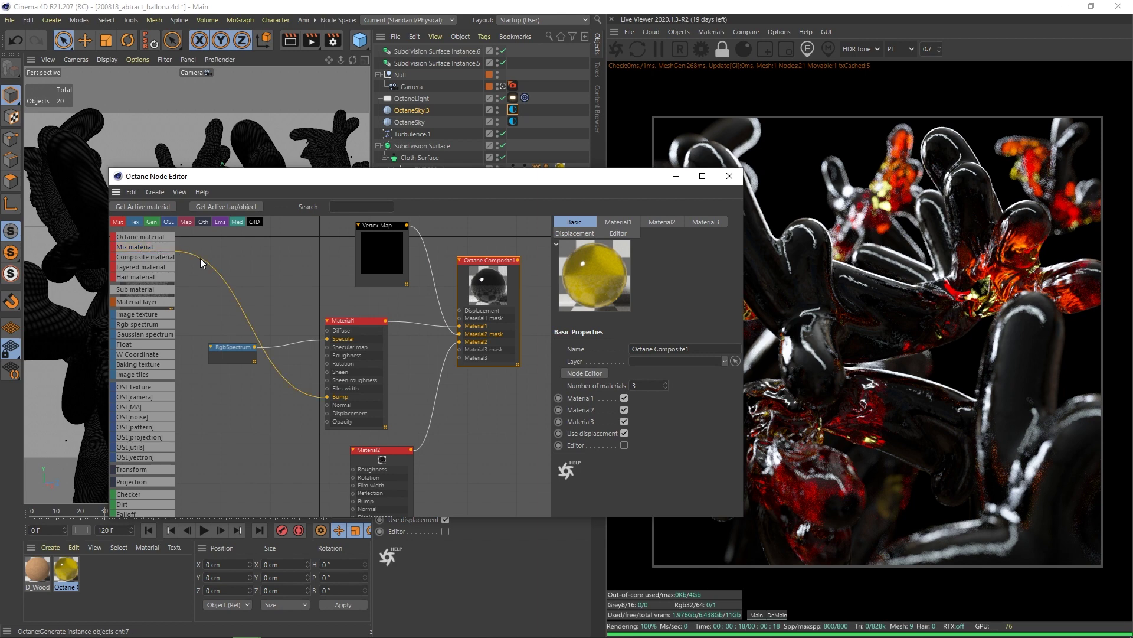
pyautogui.moveTo(382, 227); pyautogui.dragTo(340, 244)
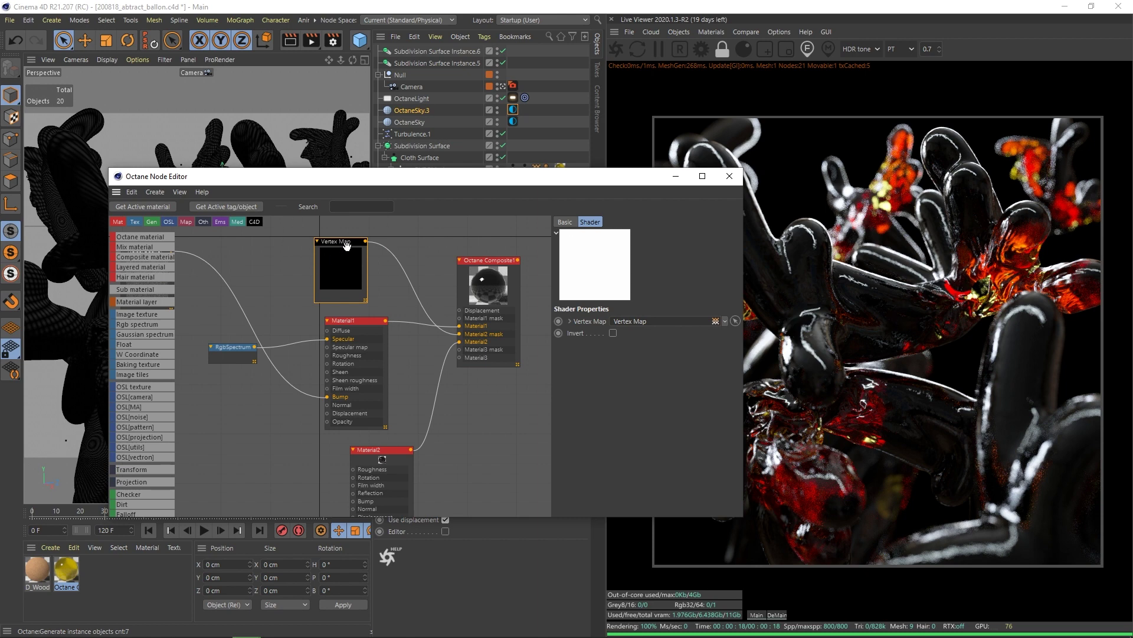
pyautogui.moveTo(514, 175); pyautogui.dragTo(520, 134)
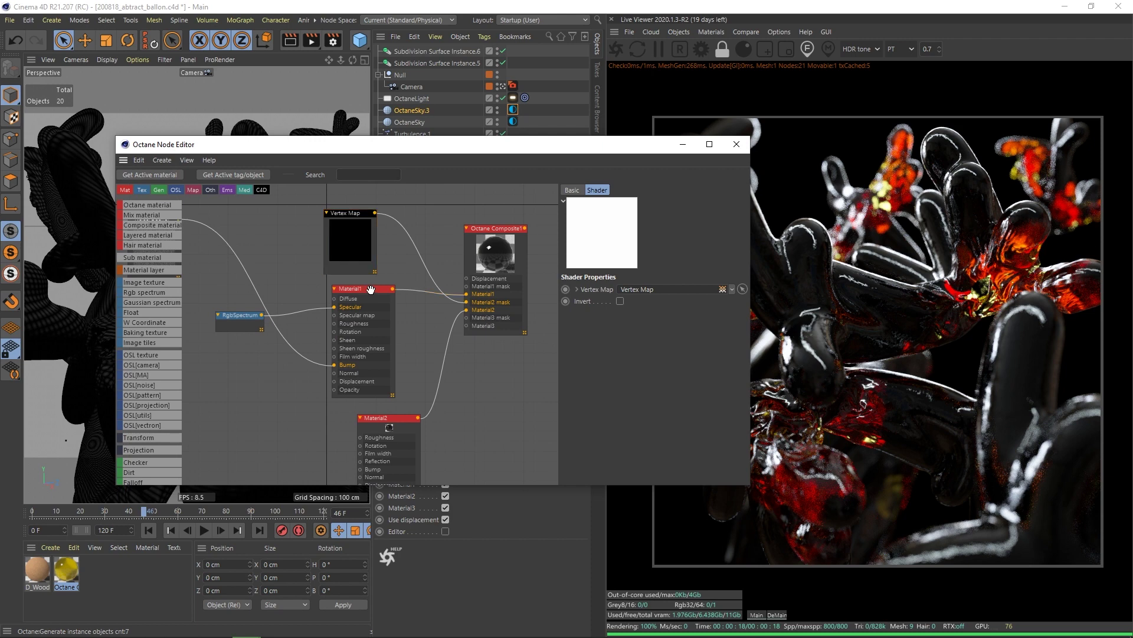
pyautogui.moveTo(371, 289); pyautogui.dragTo(367, 291)
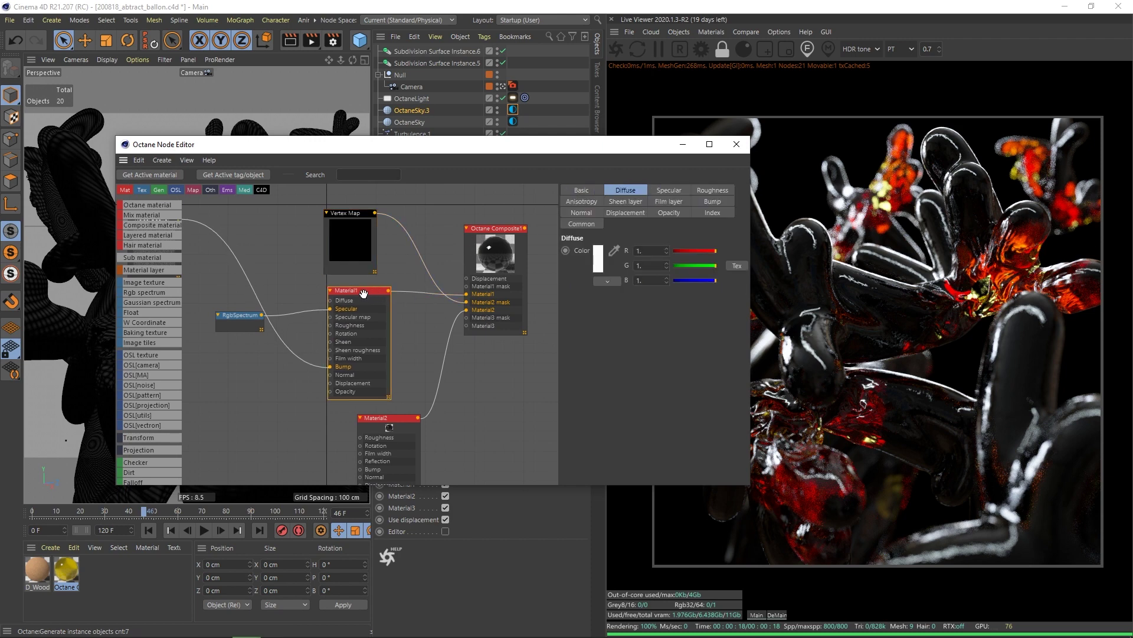
pyautogui.click(581, 191)
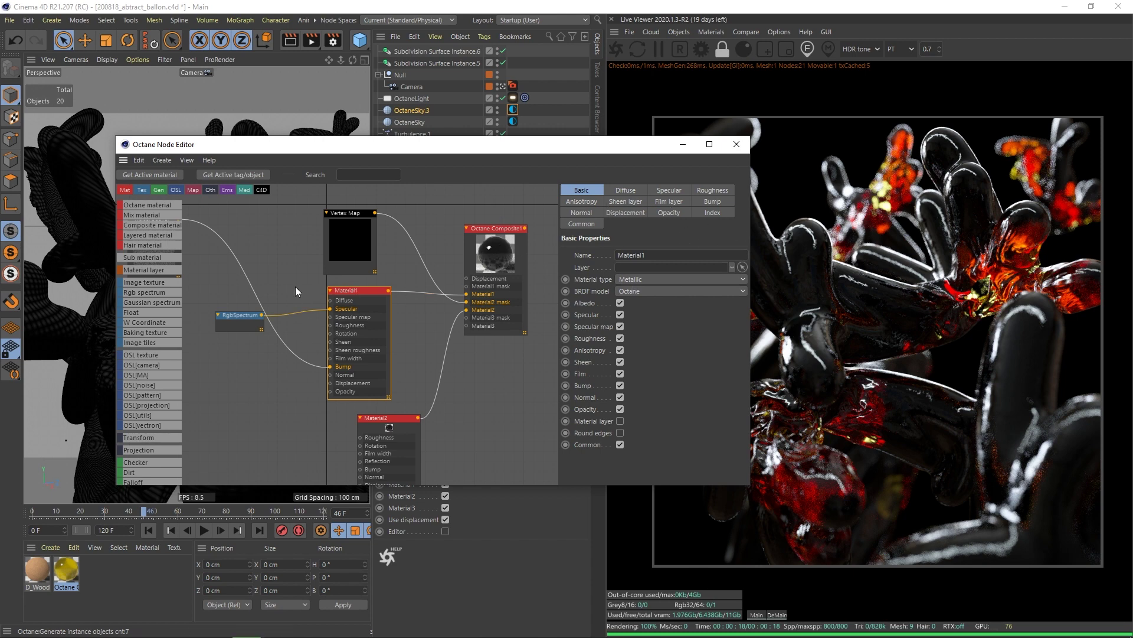
# Select Material2 and review its refractive index and medium settings.
pyautogui.moveTo(295, 285); pyautogui.dragTo(287, 259, button='middle')
pyautogui.moveTo(397, 343)
pyautogui.mouseDown(button='middle')
pyautogui.moveTo(385, 295)
pyautogui.moveTo(416, 334)
pyautogui.mouseUp(button='middle')
pyautogui.click(363, 343)
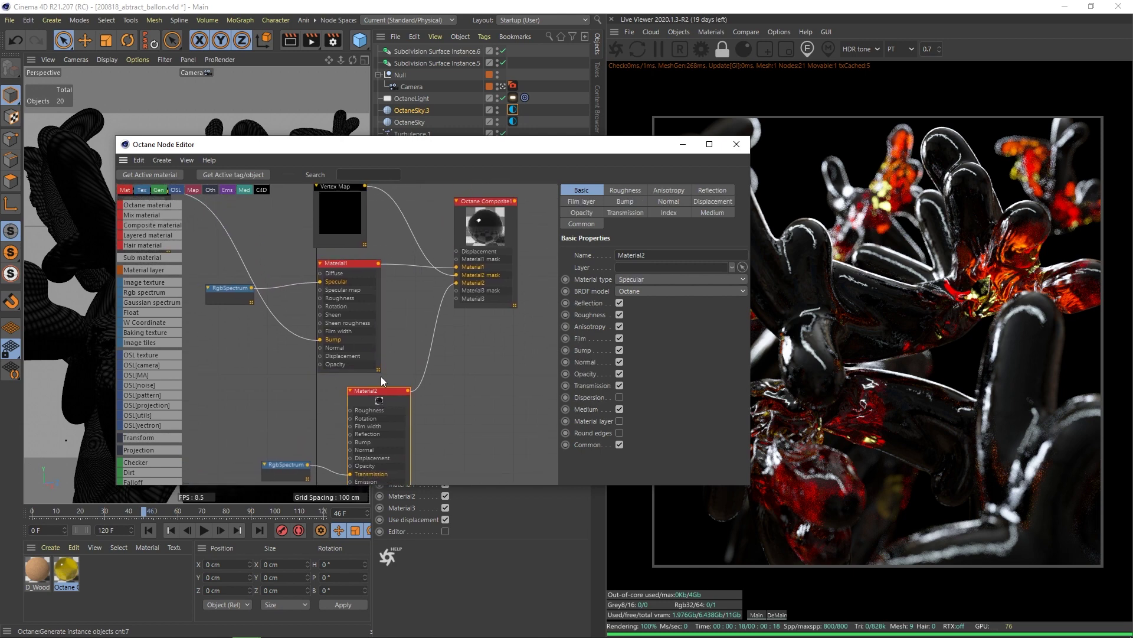
pyautogui.click(636, 190)
pyautogui.click(663, 191)
pyautogui.click(670, 217)
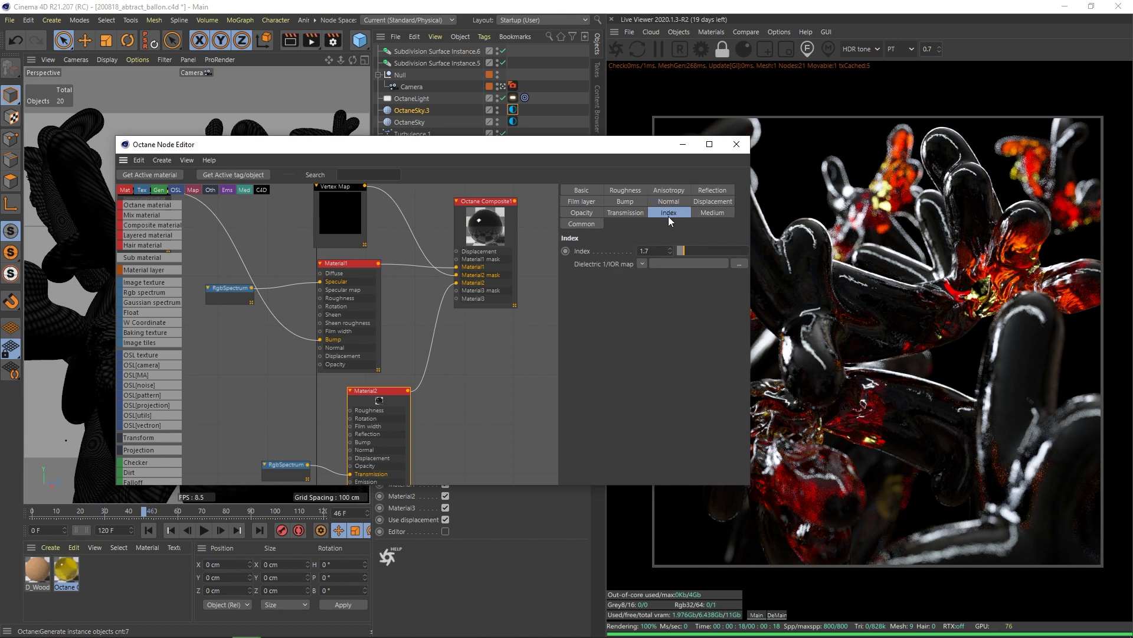
pyautogui.moveTo(294, 420); pyautogui.dragTo(342, 322, button='middle')
pyautogui.click(712, 213)
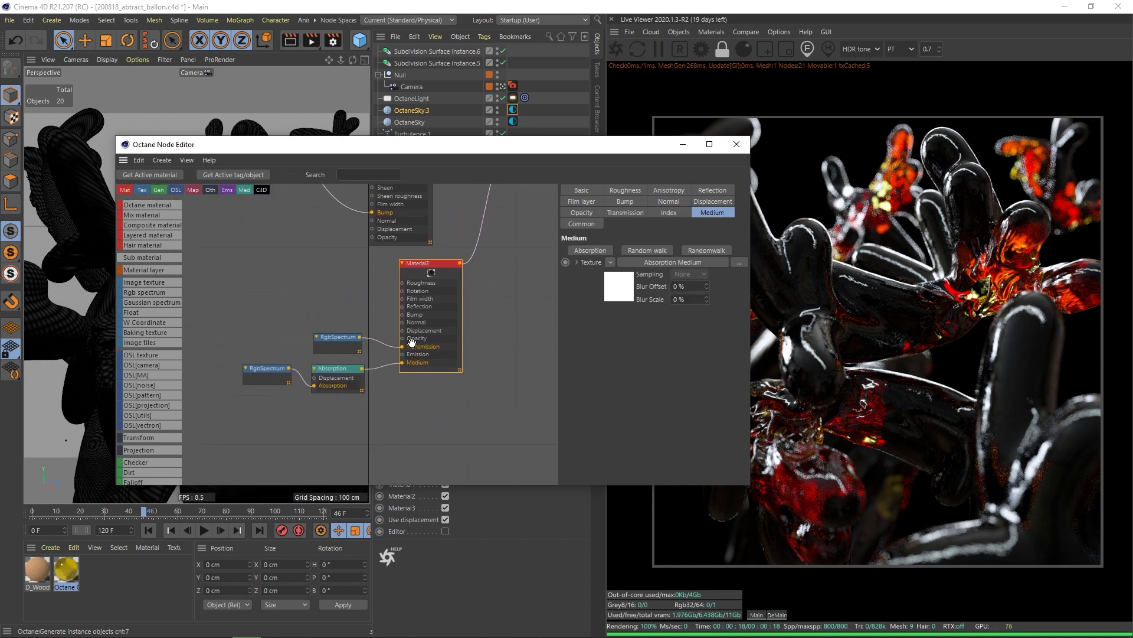
# Examine the RgbSpectrum transmission colour and the absorption medium's shader settings for Material2, and close the Octane Node Editor.
pyautogui.click(338, 337)
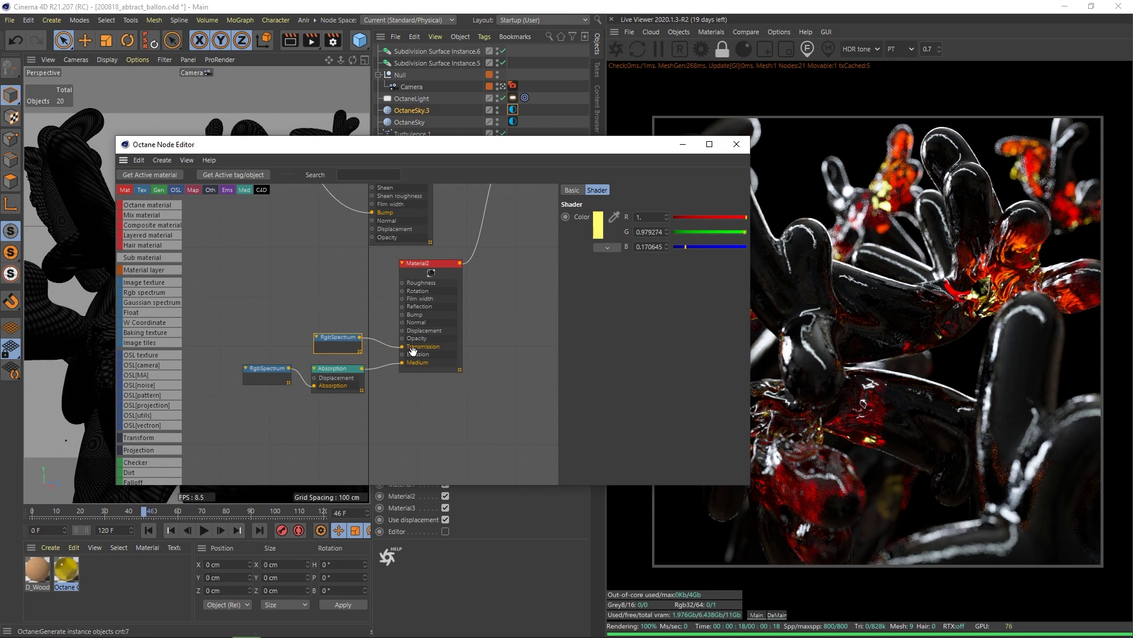
pyautogui.click(419, 264)
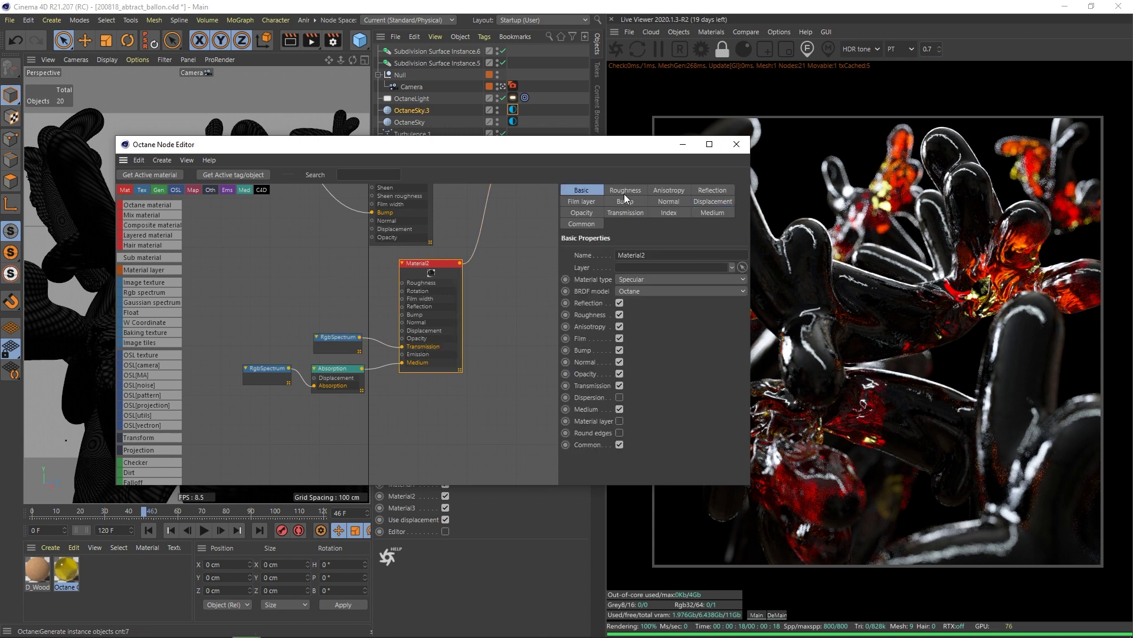
pyautogui.click(403, 342)
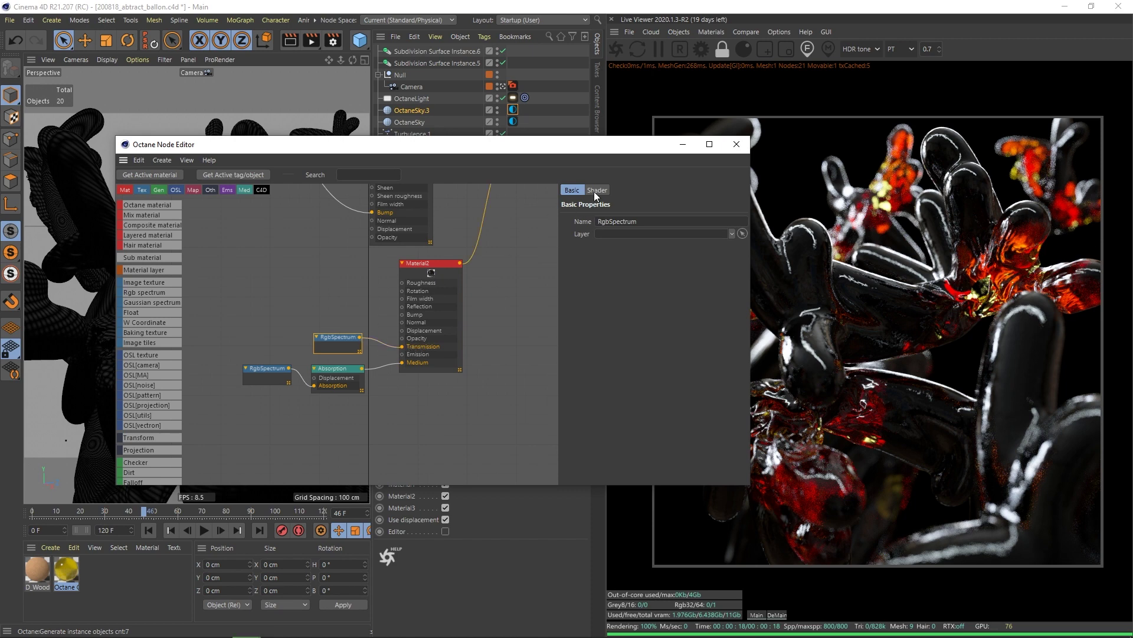
pyautogui.click(597, 190)
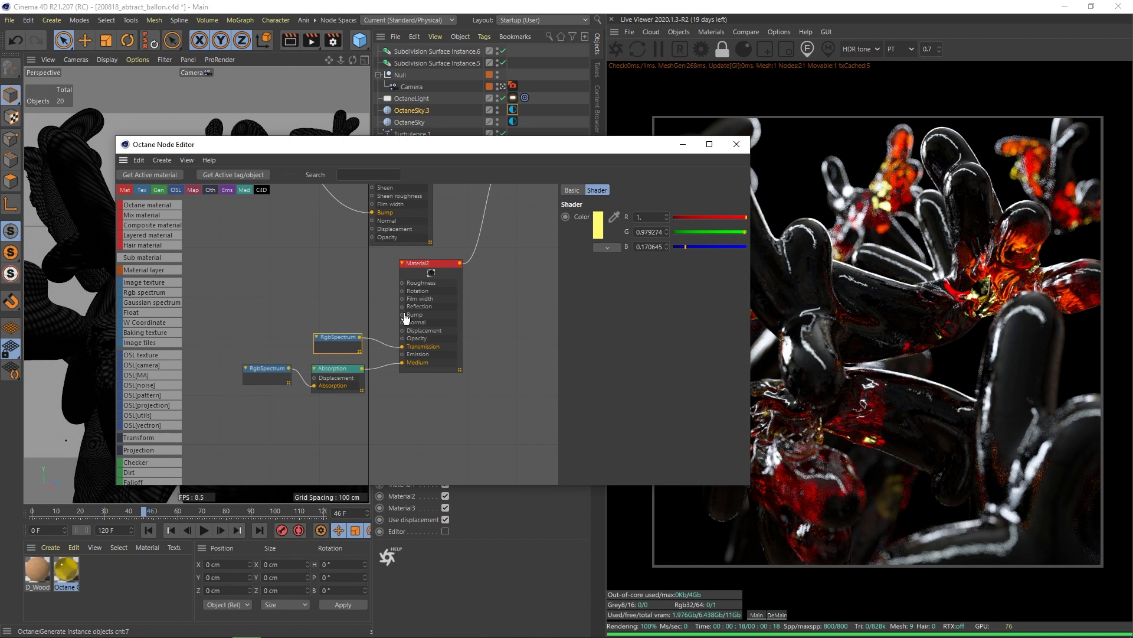
pyautogui.click(336, 369)
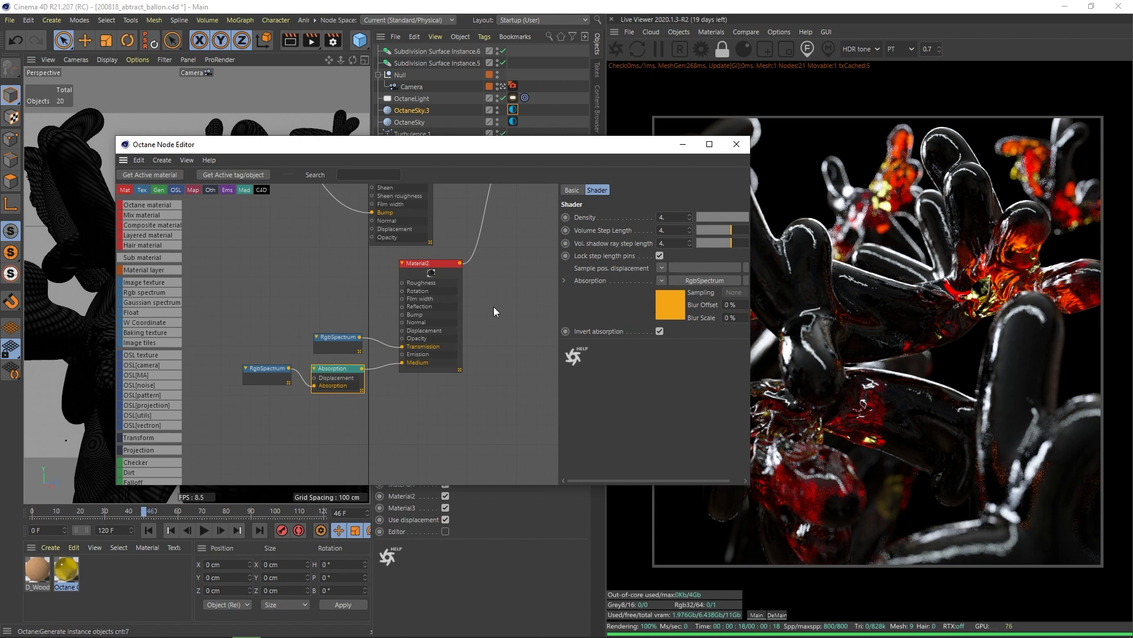
pyautogui.moveTo(624, 158); pyautogui.dragTo(613, 167)
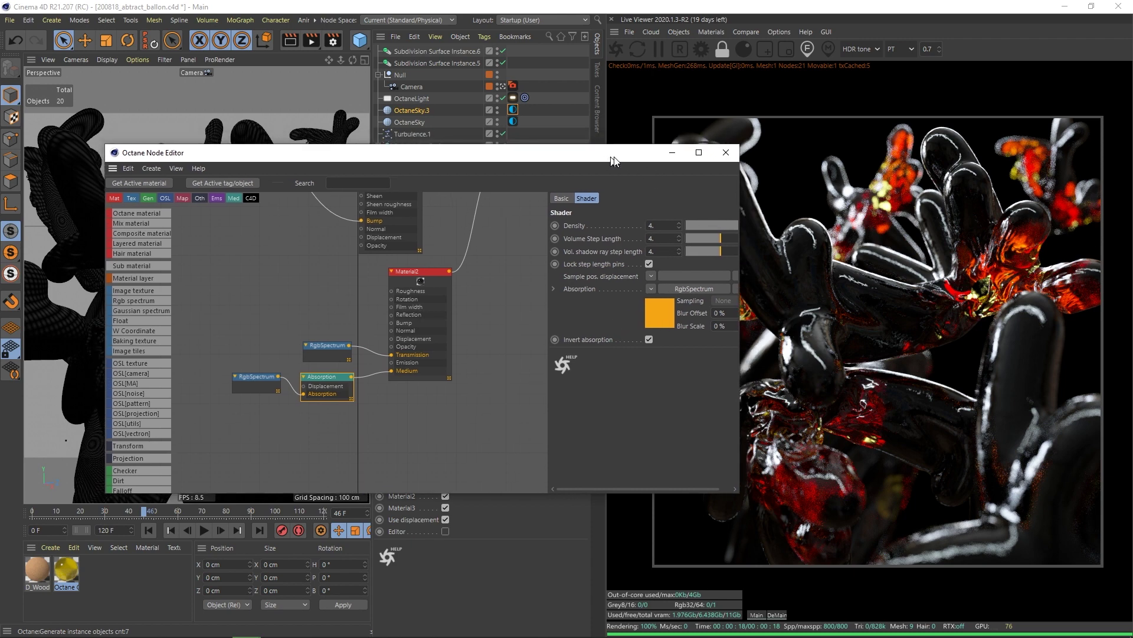
pyautogui.click(726, 152)
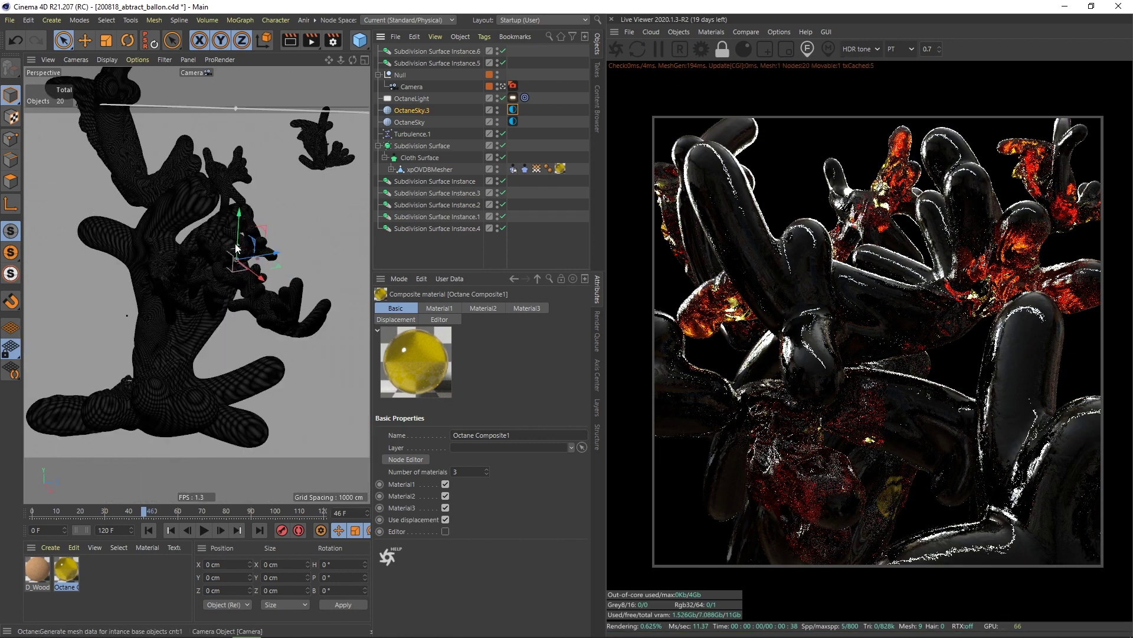
# Examine the black balloon scene up close from several angles, outside and inside the mesh, and return to the scene camera's view.
pyautogui.keyDown('alt'); pyautogui.moveTo(261, 247); pyautogui.dragTo(436, 234, button='right'); pyautogui.keyUp('alt')
pyautogui.keyDown('alt'); pyautogui.moveTo(181, 301); pyautogui.dragTo(469, 247); pyautogui.keyUp('alt')
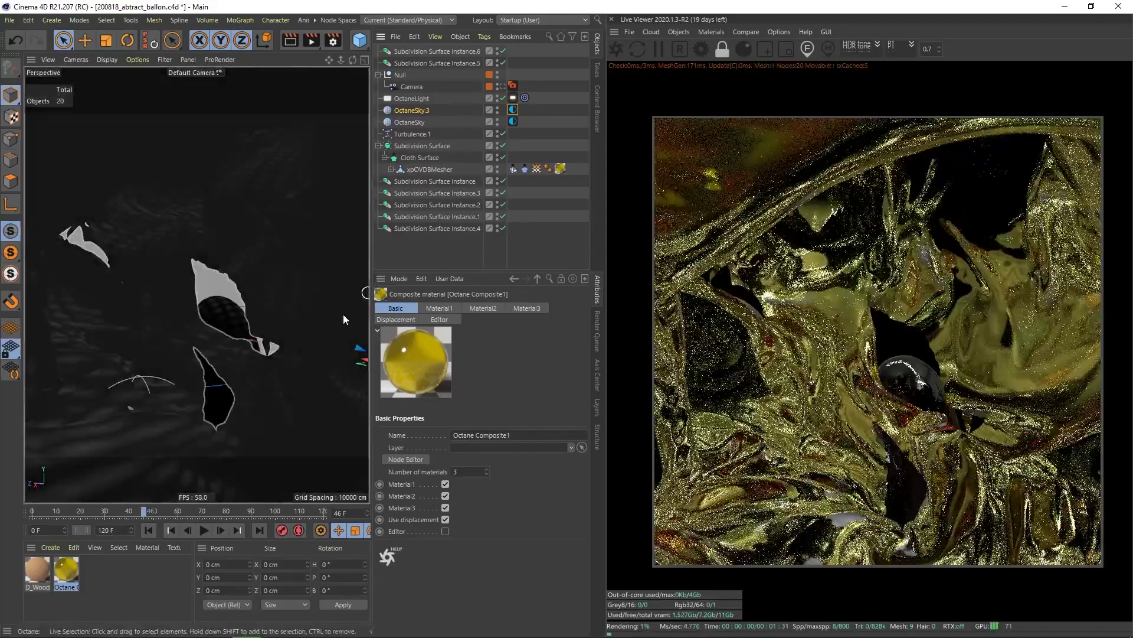
pyautogui.keyDown('alt'); pyautogui.moveTo(274, 264); pyautogui.dragTo(2, 294); pyautogui.keyUp('alt')
pyautogui.keyDown('alt'); pyautogui.moveTo(295, 268); pyautogui.dragTo(197, 316, button='right'); pyautogui.keyUp('alt')
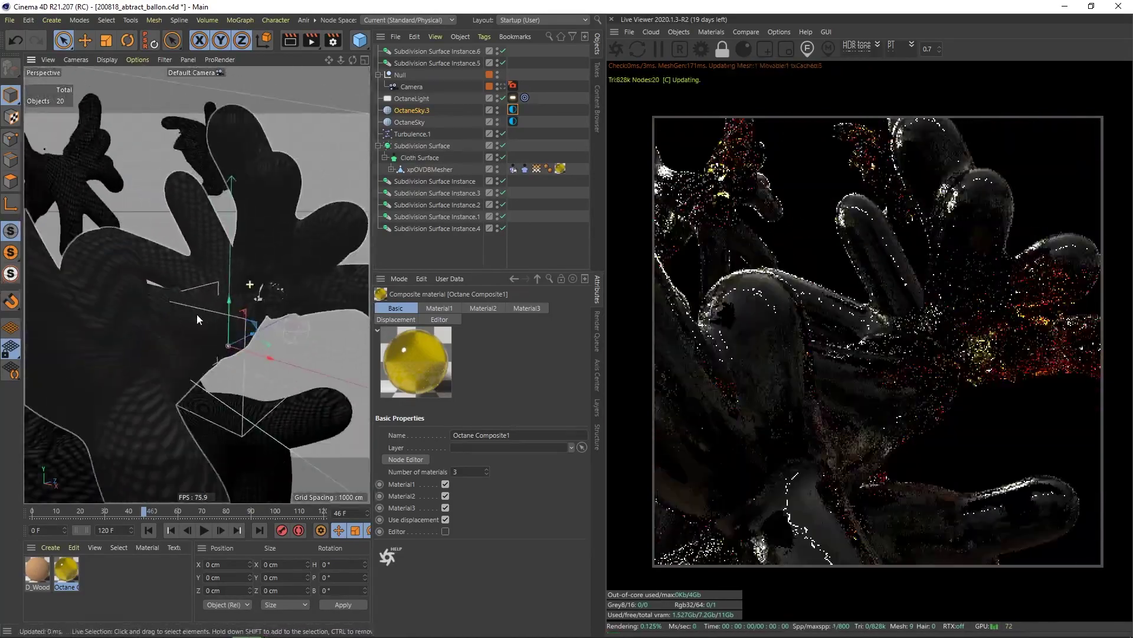
pyautogui.keyDown('alt'); pyautogui.moveTo(197, 316); pyautogui.dragTo(289, 280); pyautogui.keyUp('alt')
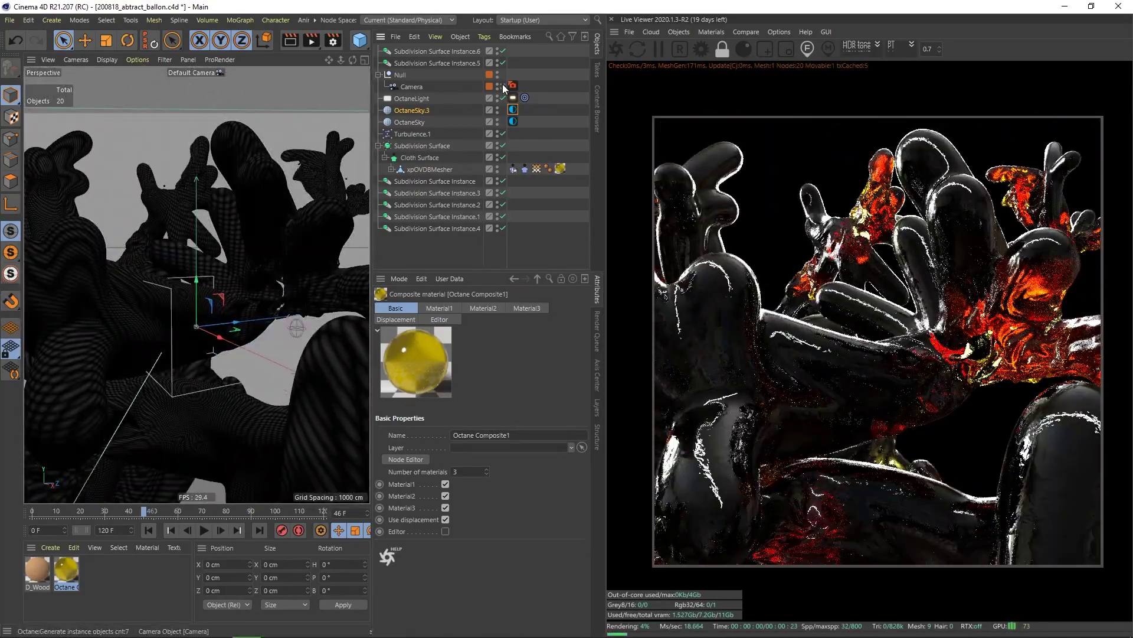
pyautogui.keyDown('alt'); pyautogui.moveTo(220, 290); pyautogui.dragTo(306, 253); pyautogui.keyUp('alt')
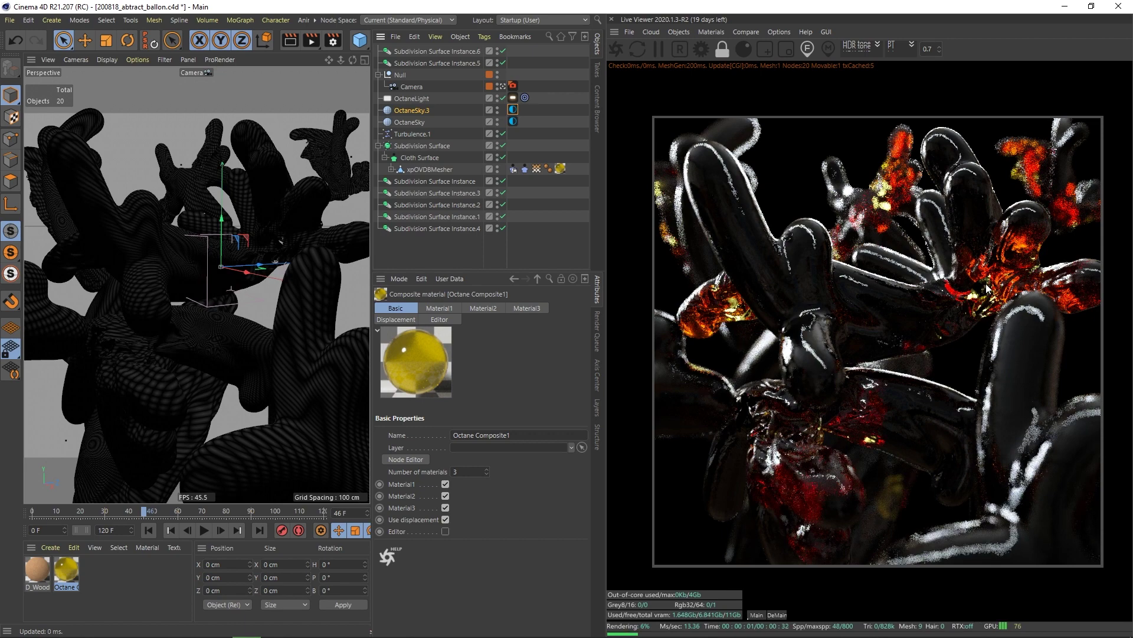
# Review the tag properties of the xpOVDBMesher's Cloth tag and of the tag beside it.
pyautogui.click(524, 169)
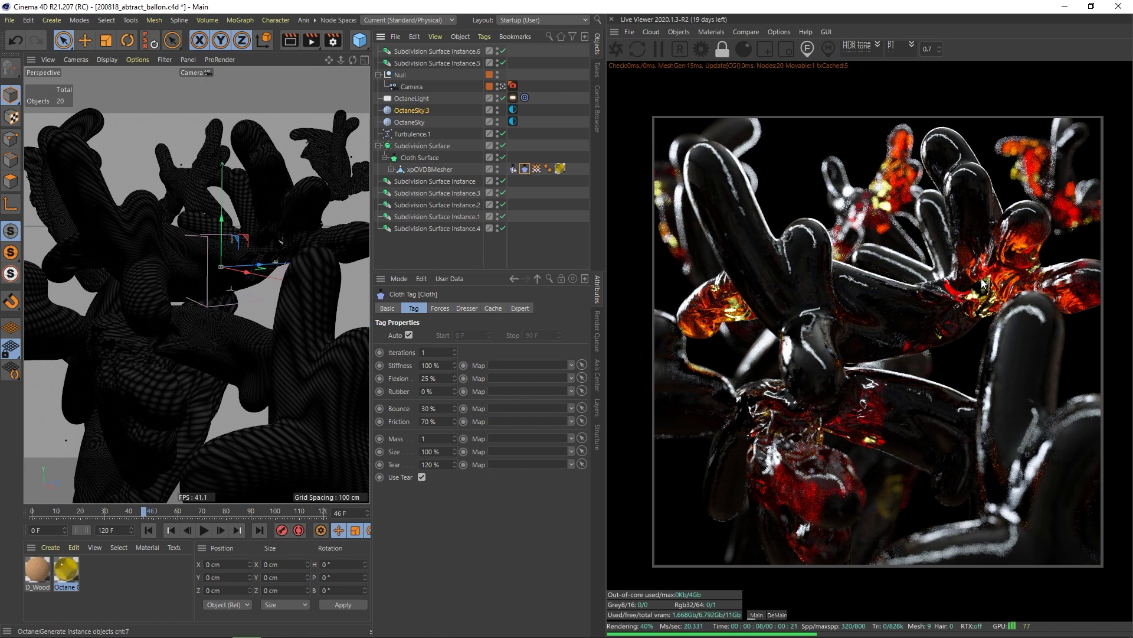
pyautogui.click(513, 168)
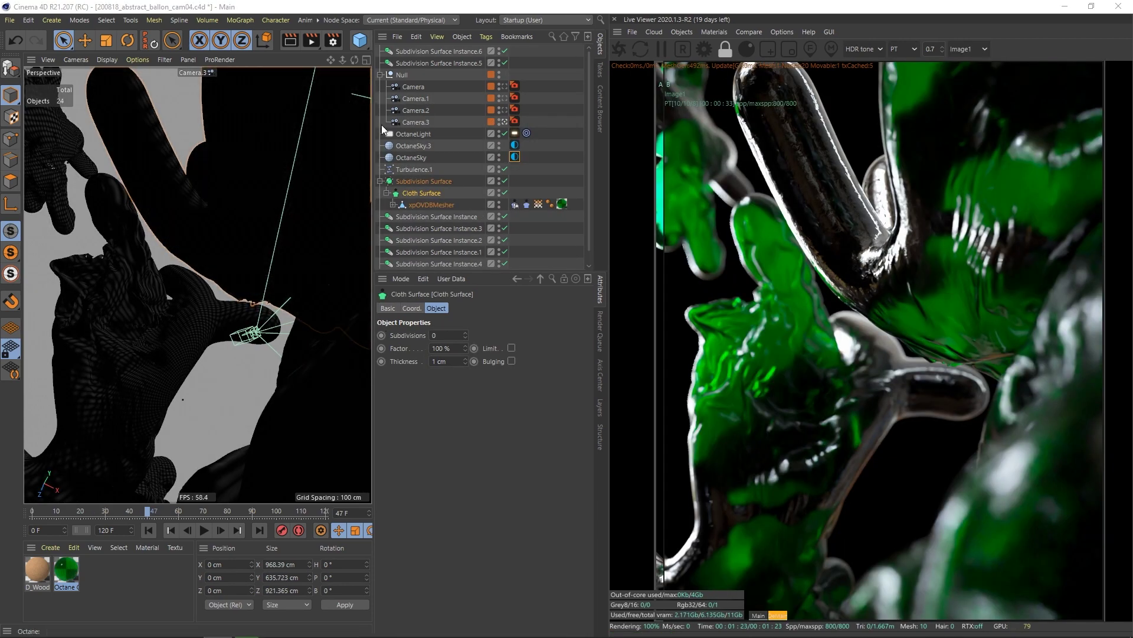
# Collapse the Subdivision Surface hierarchy and compare the green render with the stored Image1 by sweeping the A/B divider across the frame.
pyautogui.click(380, 181)
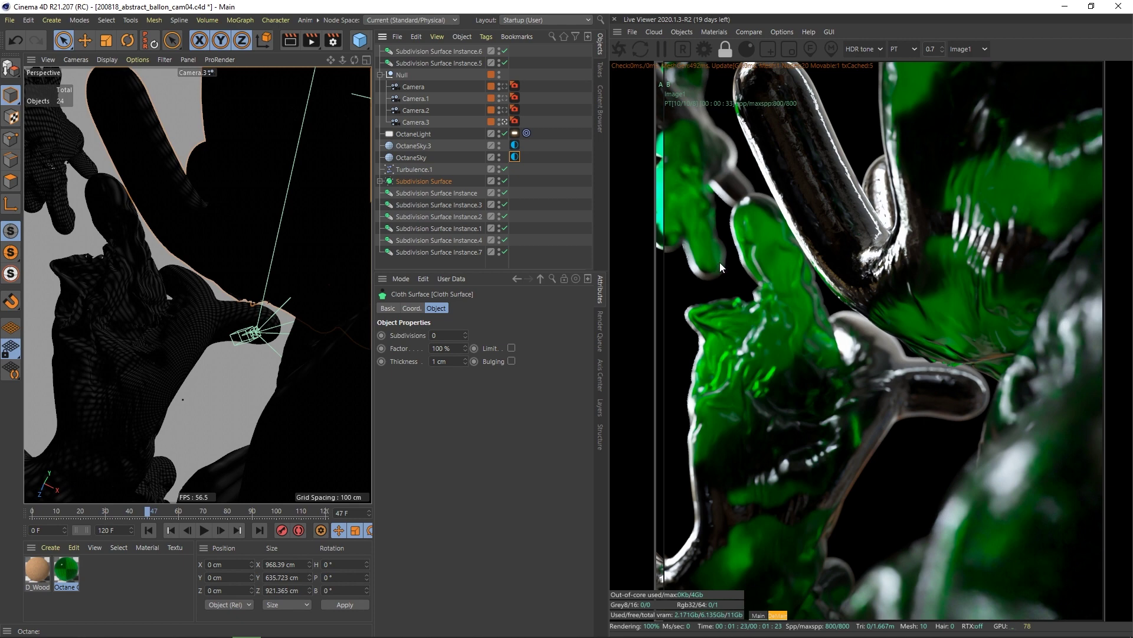
pyautogui.moveTo(664, 265); pyautogui.dragTo(983, 300)
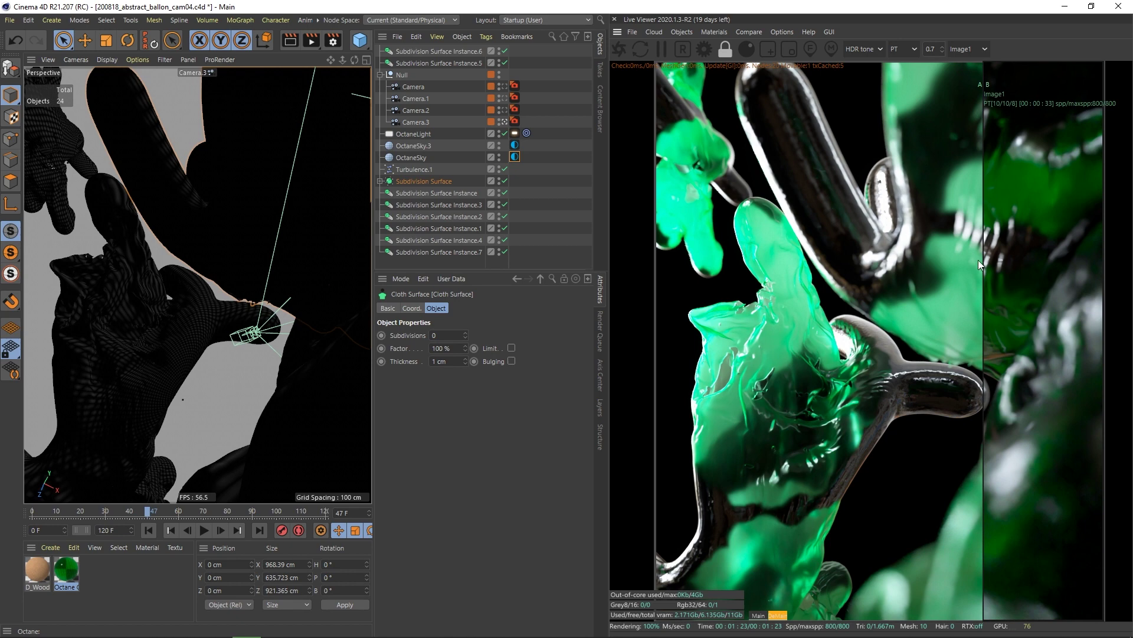
pyautogui.moveTo(979, 263); pyautogui.dragTo(668, 269)
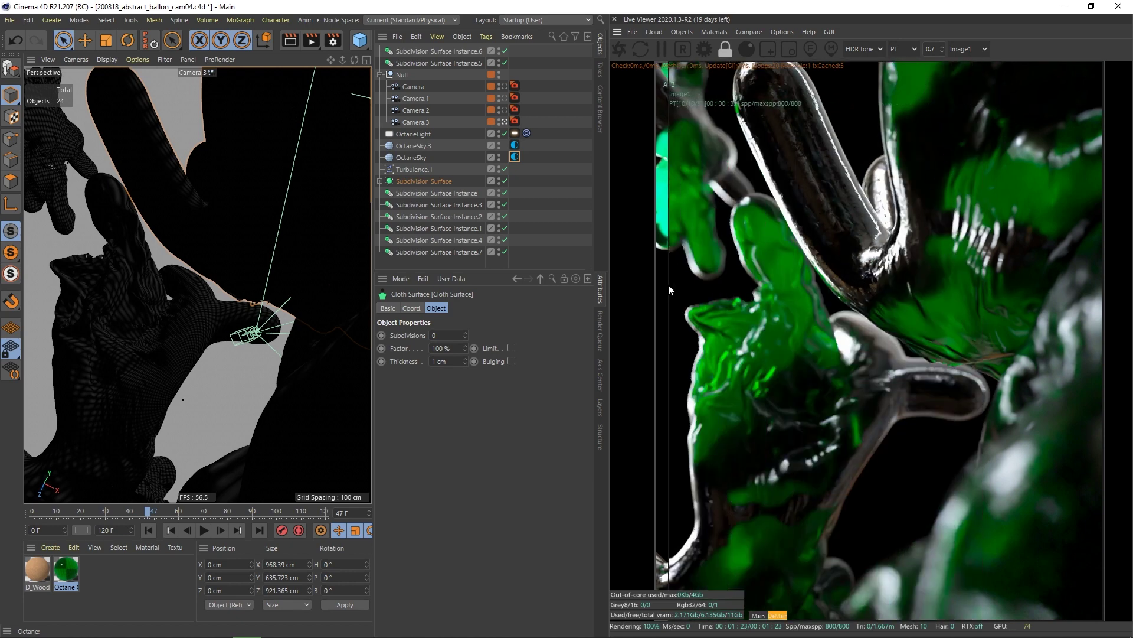
pyautogui.moveTo(670, 286); pyautogui.dragTo(825, 319)
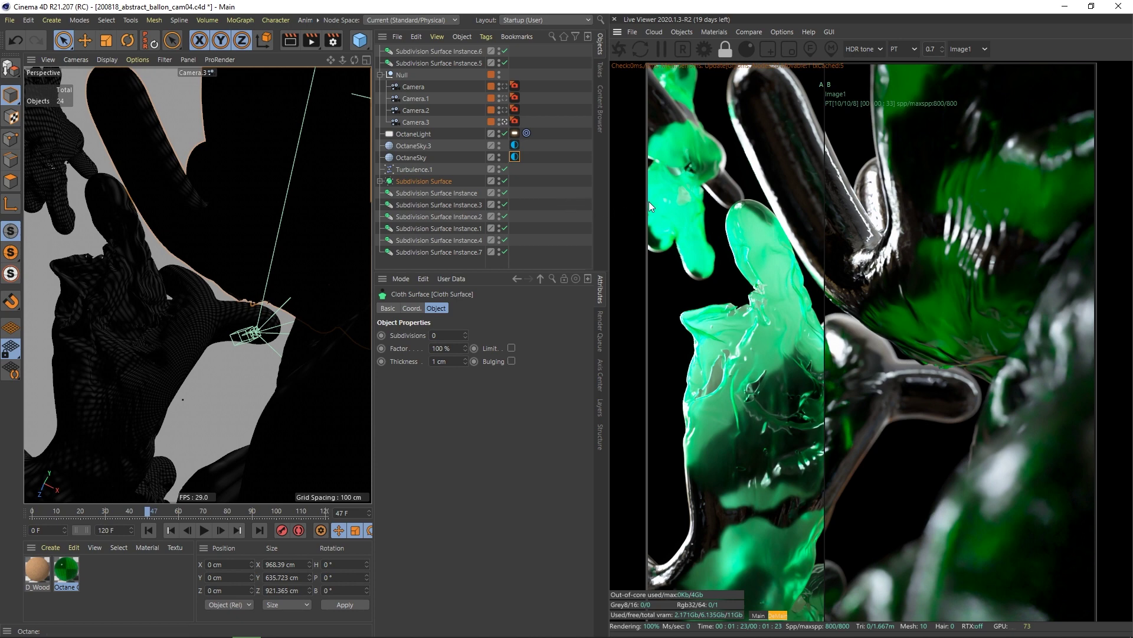
# Expand the Subdivision Surface hierarchy and compare the two render versions around the wrinkled green branch with the A/B divider.
pyautogui.click(381, 181)
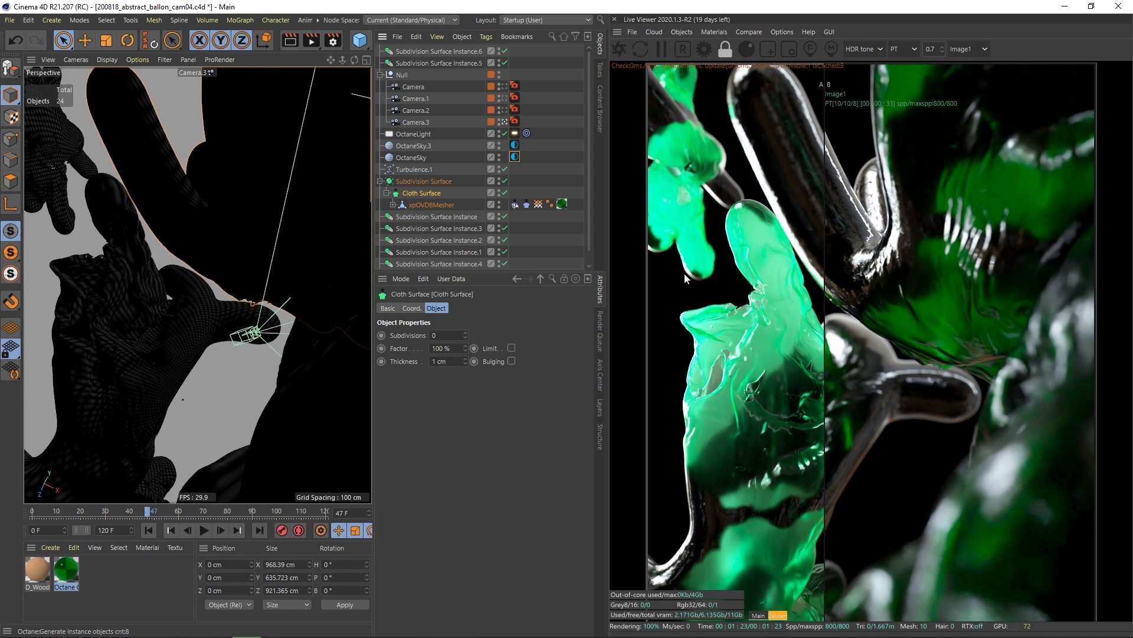
pyautogui.moveTo(757, 318); pyautogui.dragTo(807, 287)
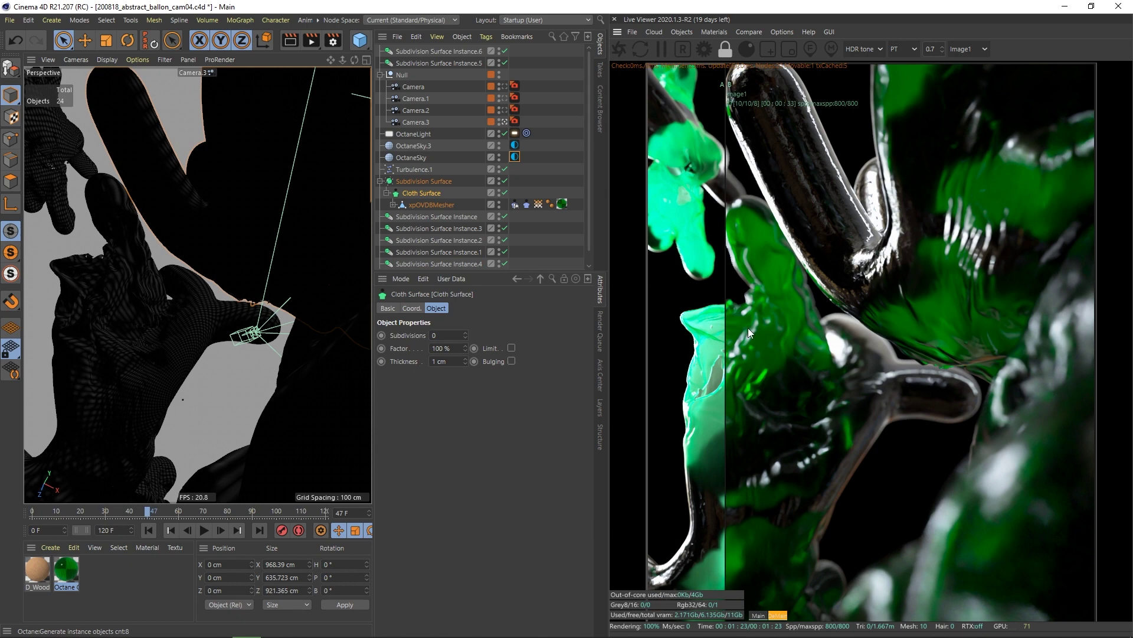
pyautogui.moveTo(729, 325); pyautogui.dragTo(843, 331)
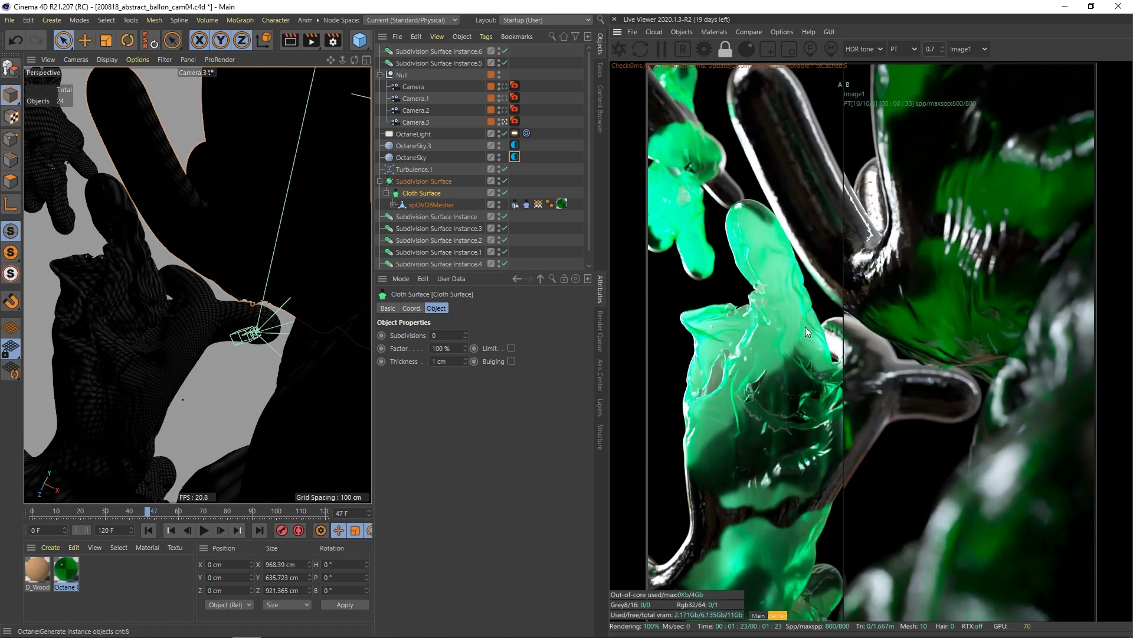